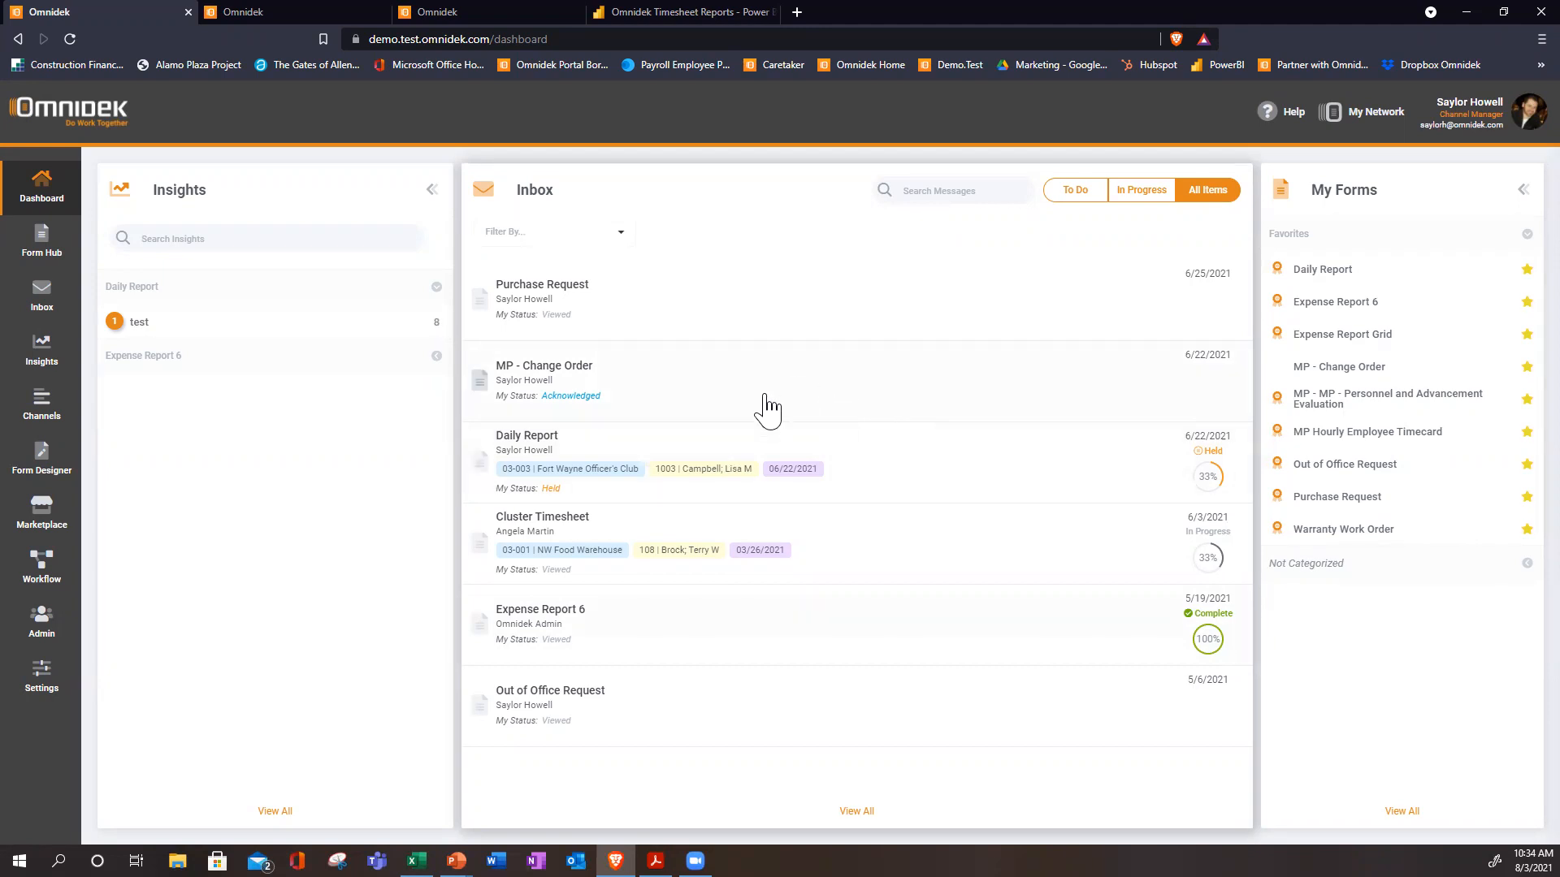
Open the PTO Out of Office Request dated 7/26/2021 from the home.omnidek.com dashboard inbox.
{"action": "left_click", "coordinate": [289, 11]}
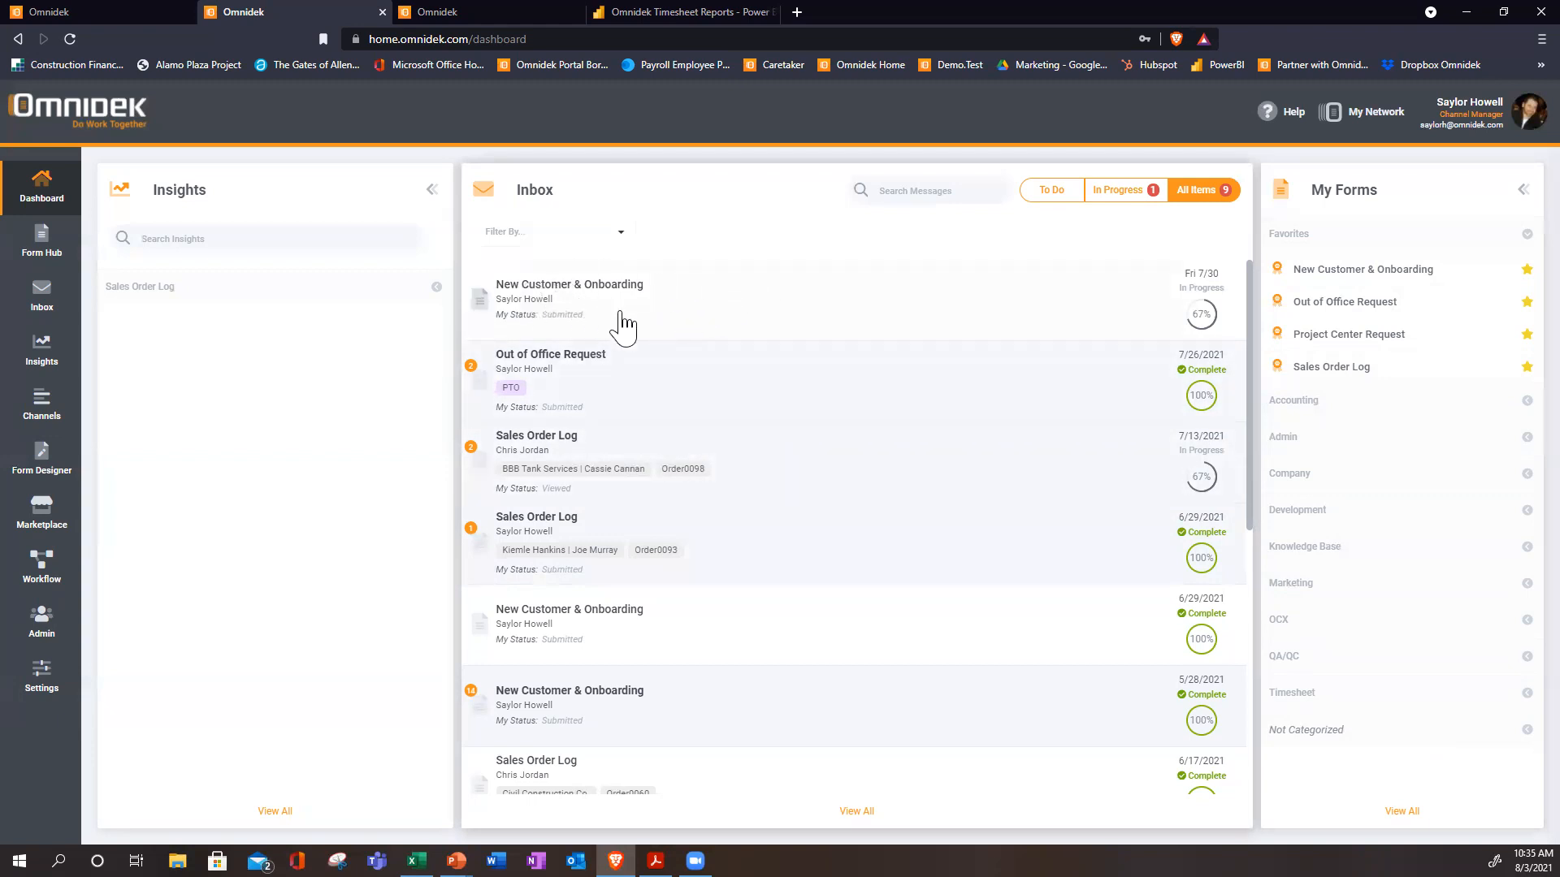
{"action": "scroll", "coordinate": [749, 558], "scroll_direction": "down", "scroll_amount": 1}
{"action": "scroll", "coordinate": [742, 620], "scroll_direction": "down", "scroll_amount": 4}
{"action": "scroll", "coordinate": [715, 642], "scroll_direction": "up", "scroll_amount": 7}
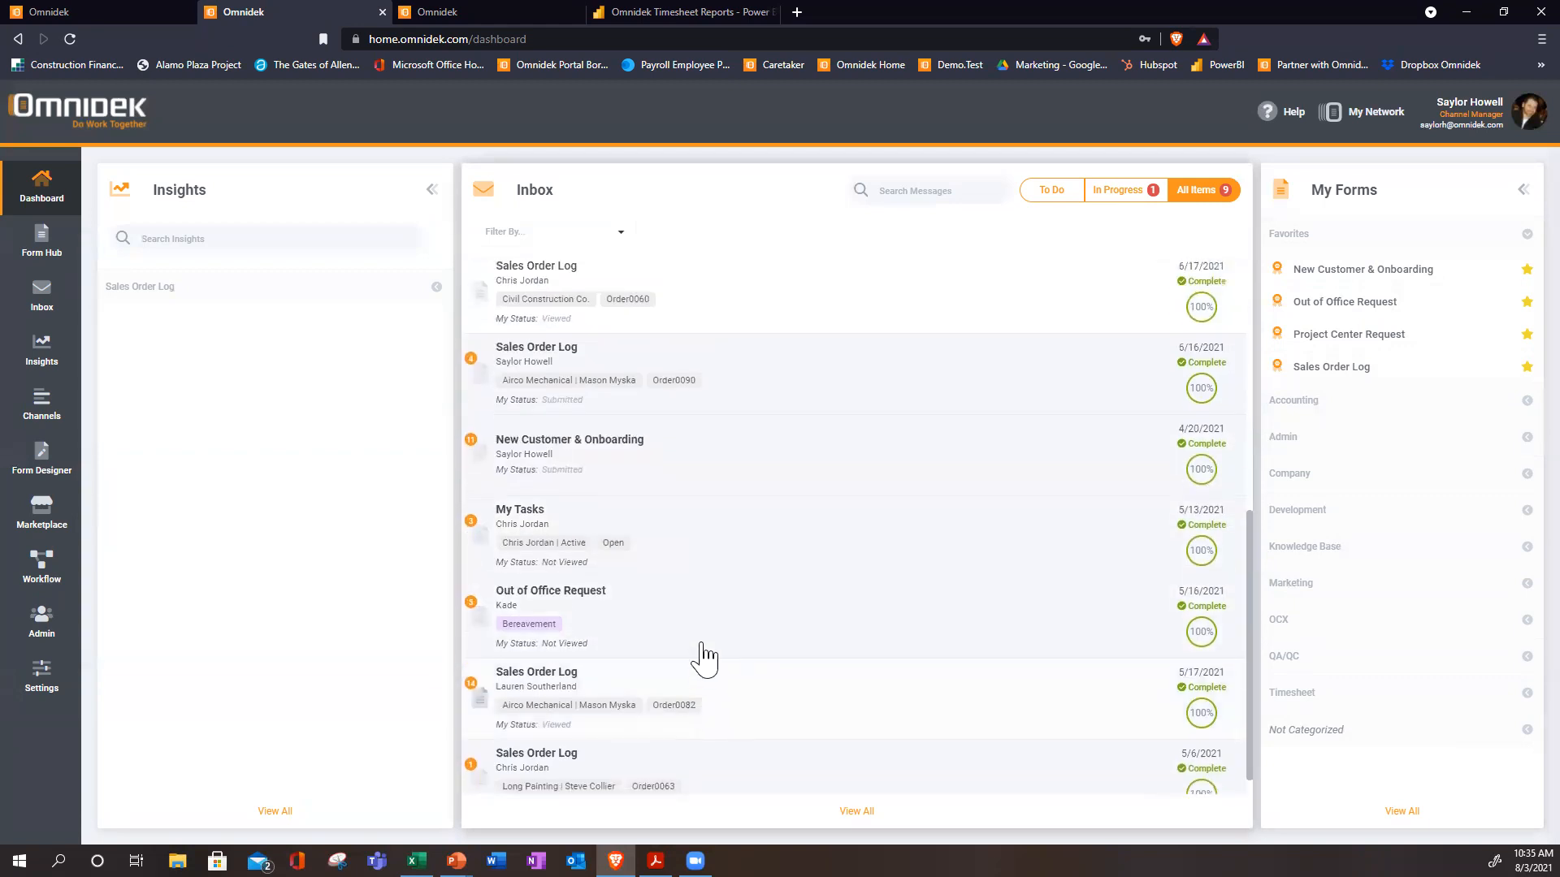
{"action": "scroll", "coordinate": [747, 487], "scroll_direction": "down", "scroll_amount": 5}
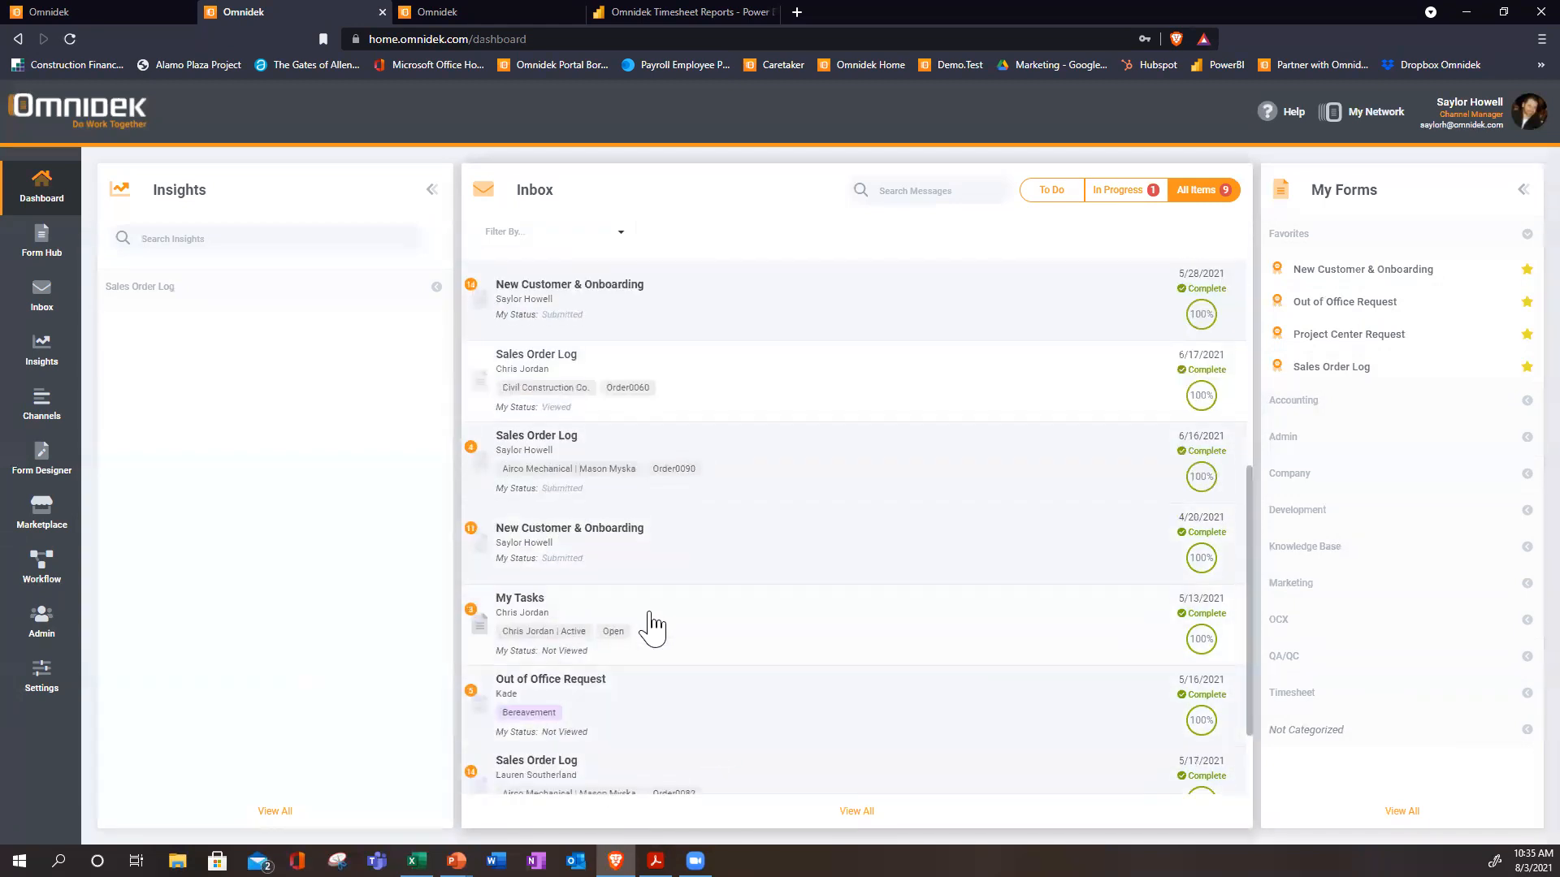
{"action": "scroll", "coordinate": [700, 511], "scroll_direction": "up", "scroll_amount": 5}
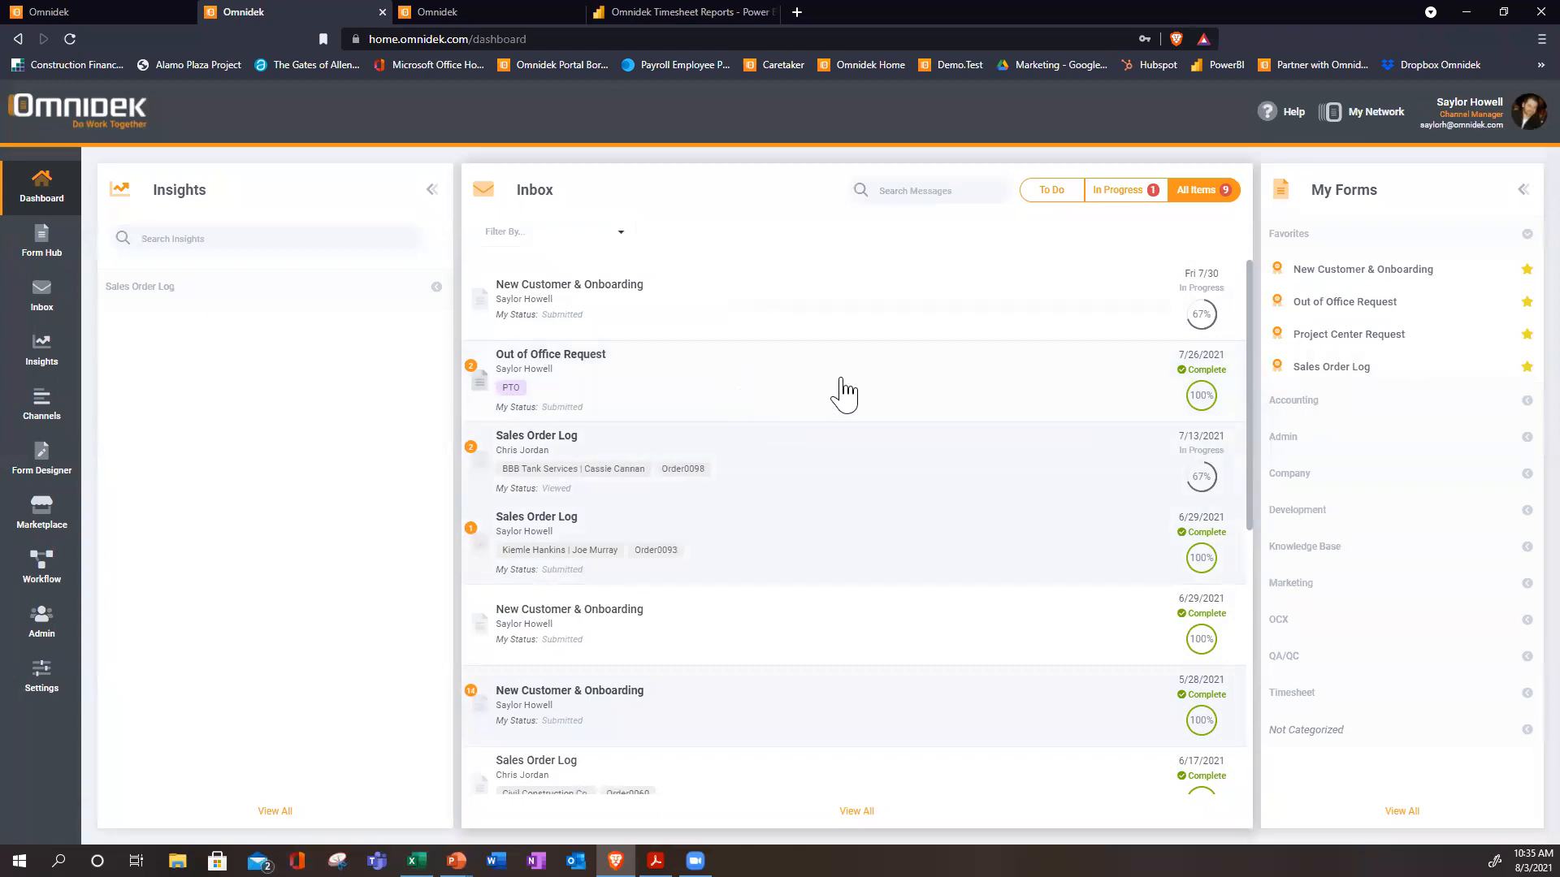
{"action": "left_click", "coordinate": [884, 394]}
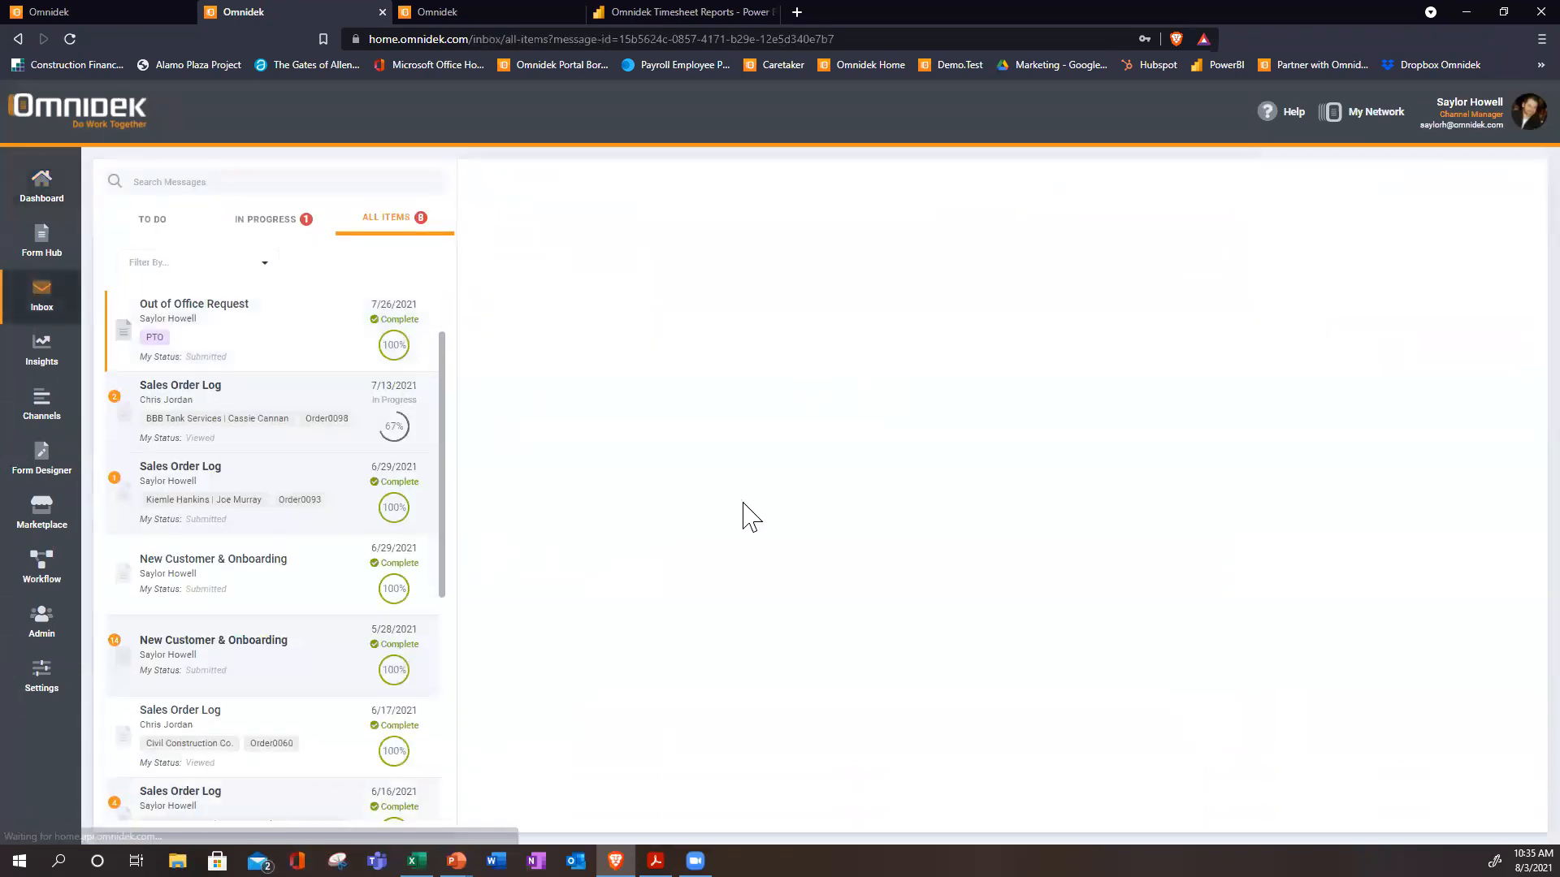
Set Supervisor Approval to Yes and add a handwritten approver signature in the Out of Office Request.
{"action": "scroll", "coordinate": [776, 431], "scroll_direction": "down", "scroll_amount": 7}
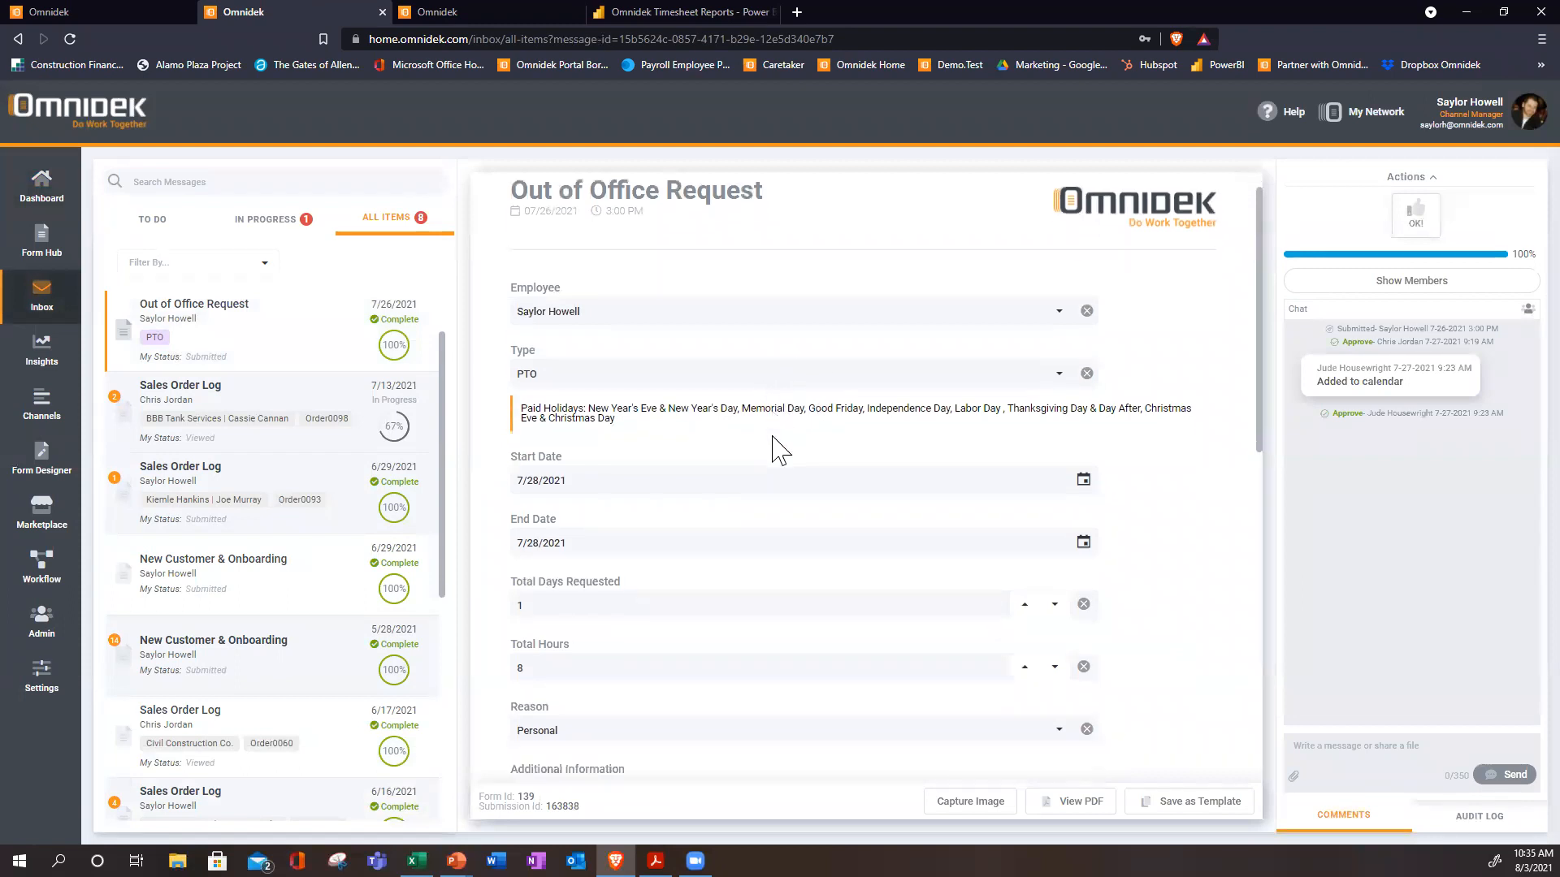
{"action": "scroll", "coordinate": [747, 518], "scroll_direction": "down", "scroll_amount": 1}
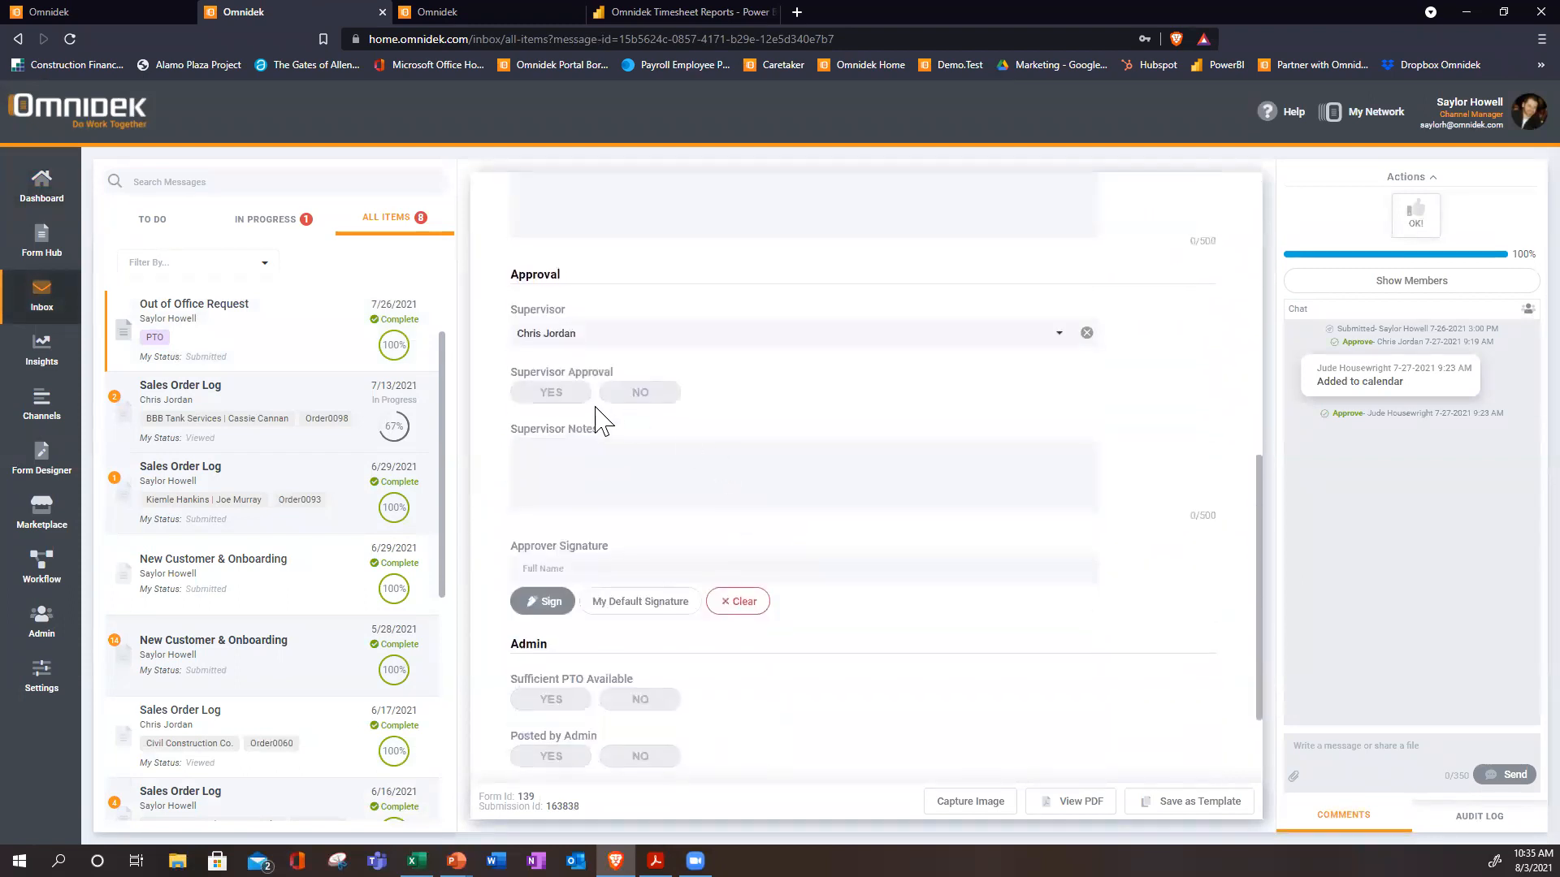
{"action": "left_click", "coordinate": [560, 394]}
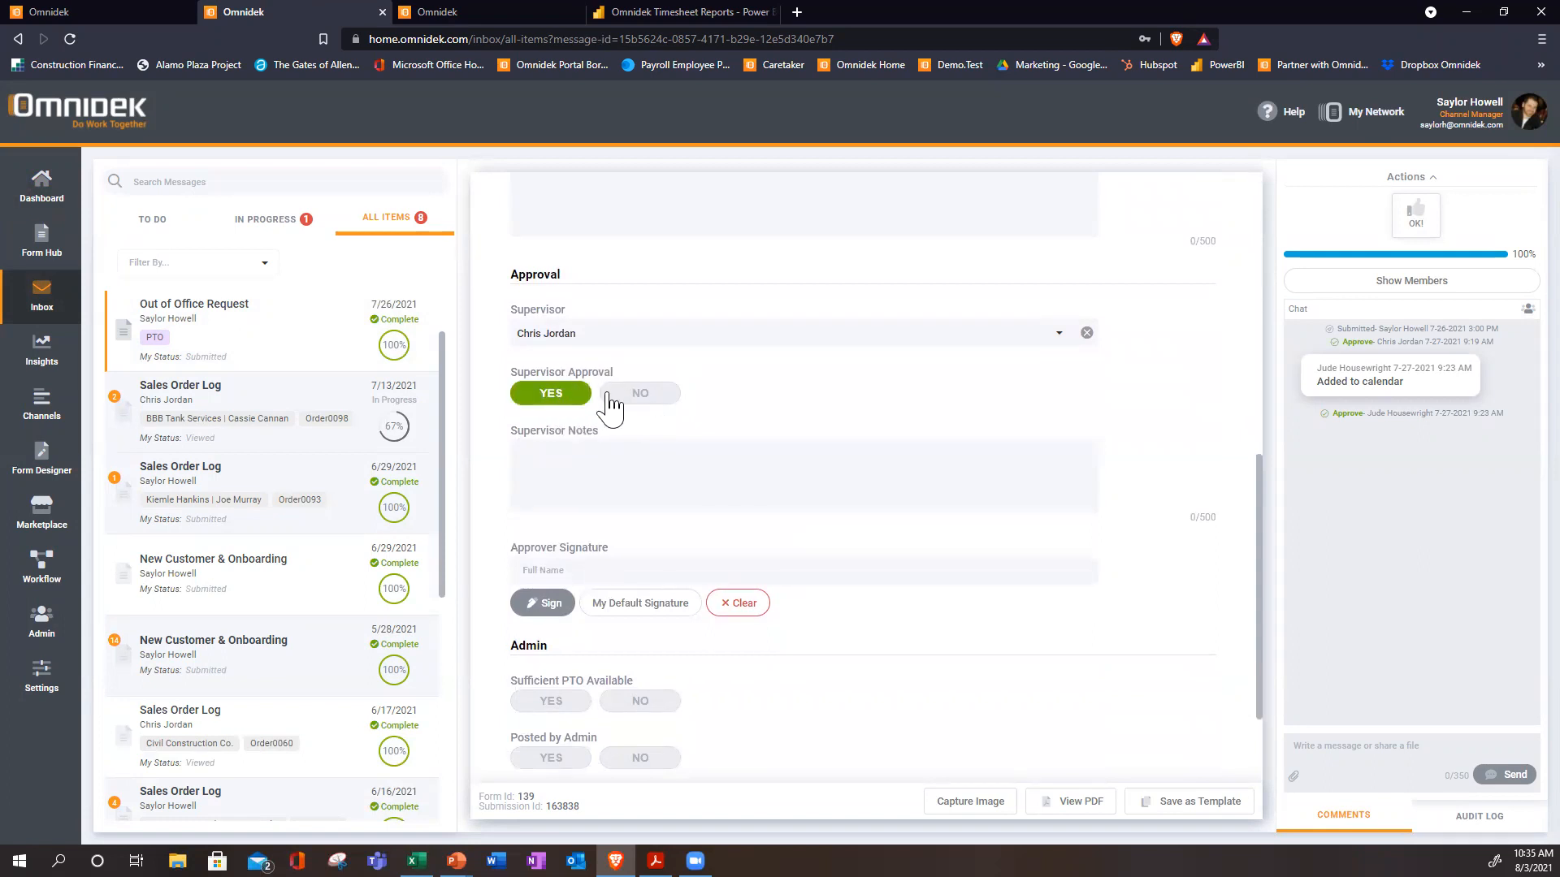
{"action": "scroll", "coordinate": [650, 487], "scroll_direction": "down", "scroll_amount": 1}
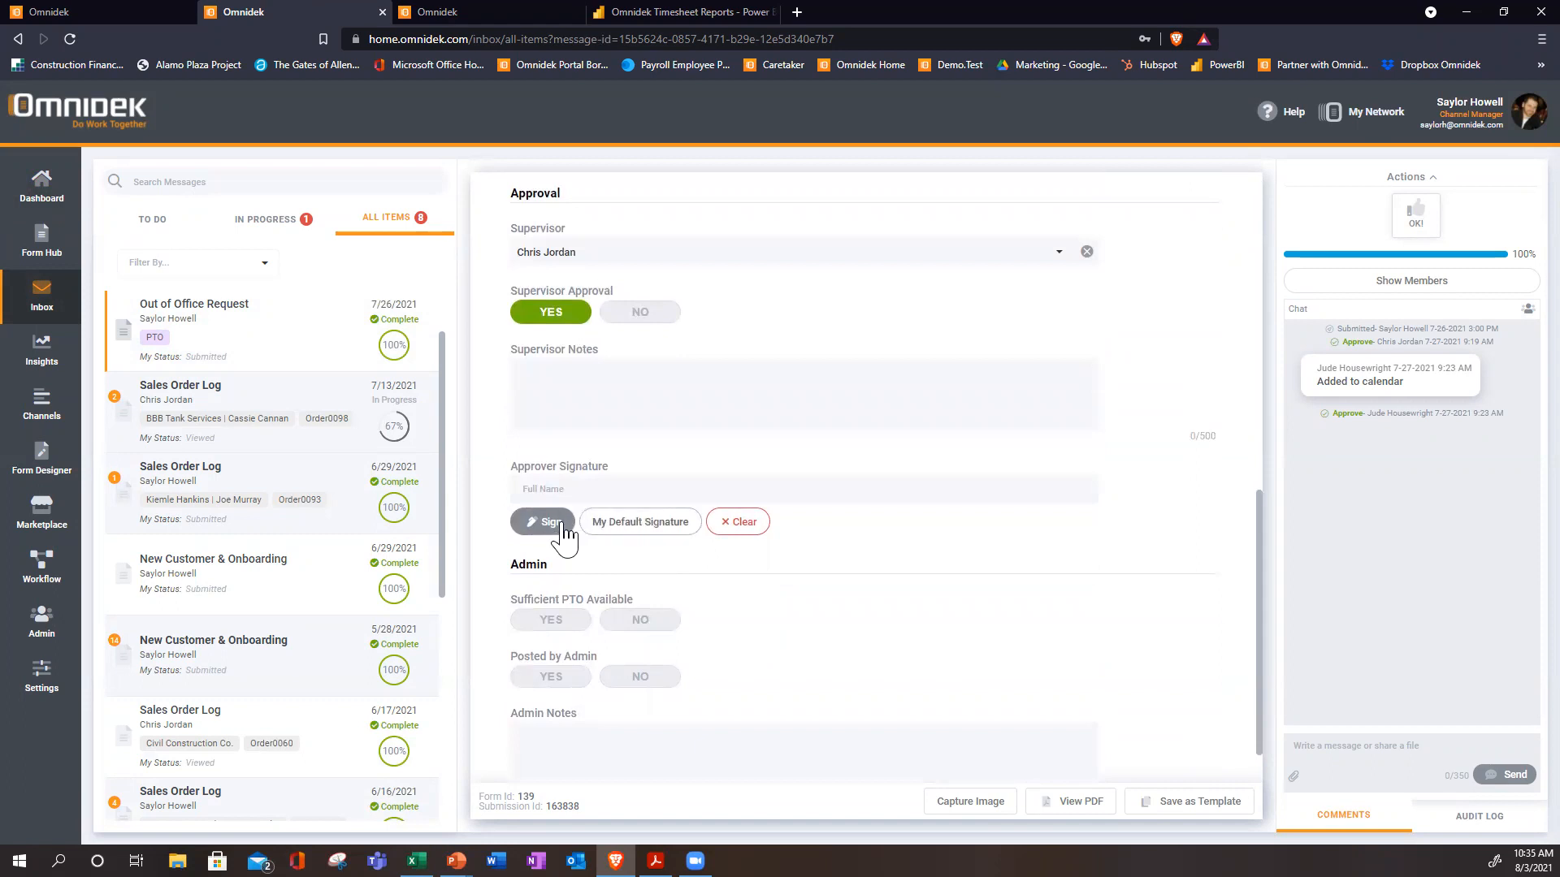
{"action": "left_click", "coordinate": [599, 520]}
{"action": "left_click_drag", "start_coordinate": [595, 467], "coordinate": [1028, 436]}
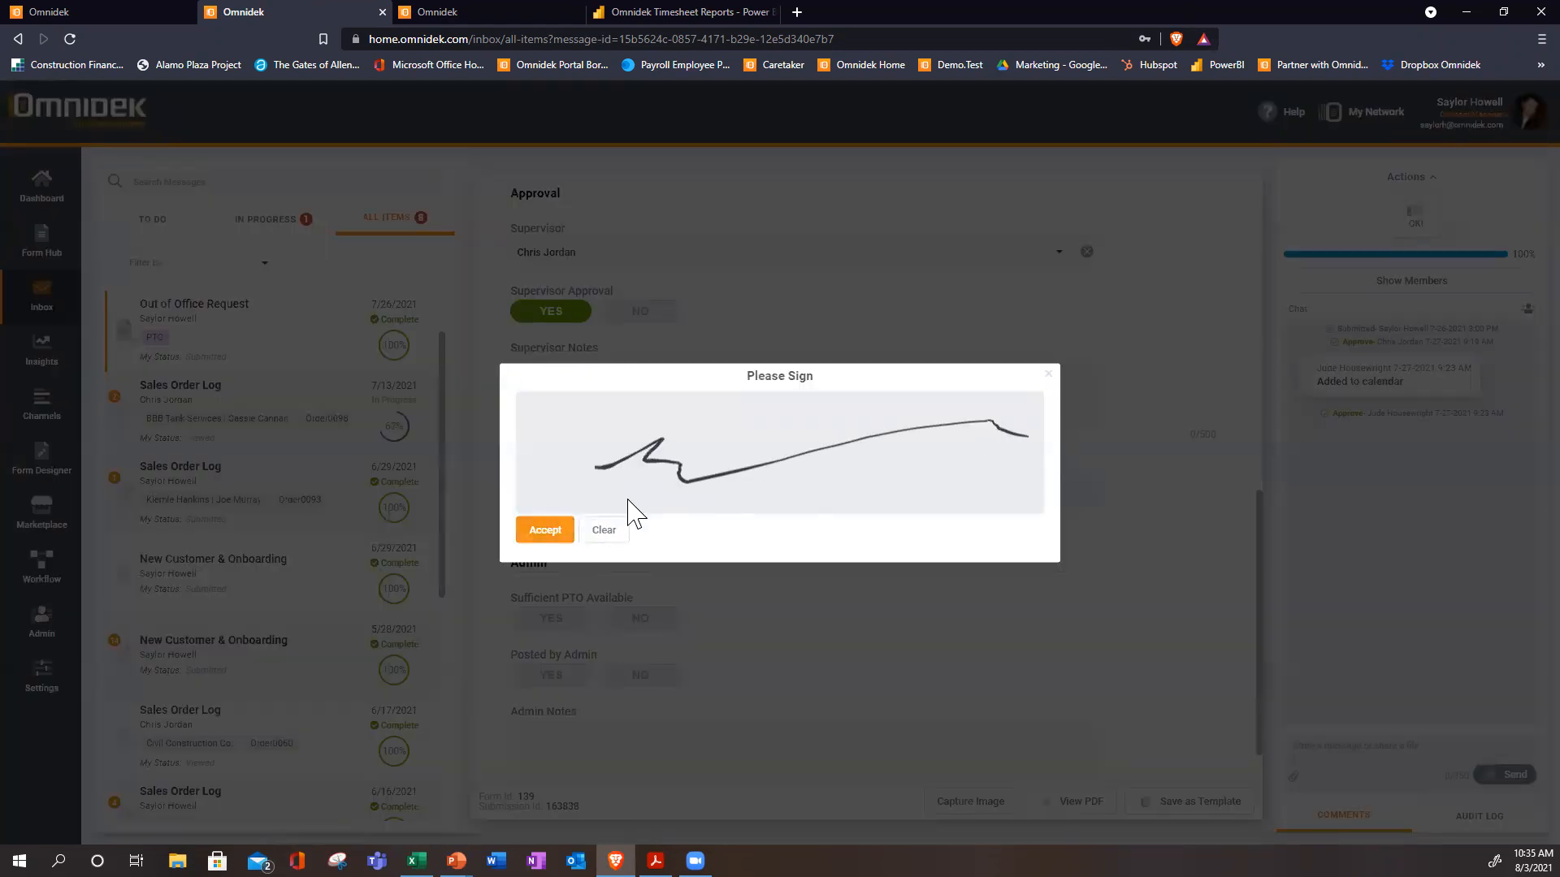
{"action": "left_click", "coordinate": [545, 531]}
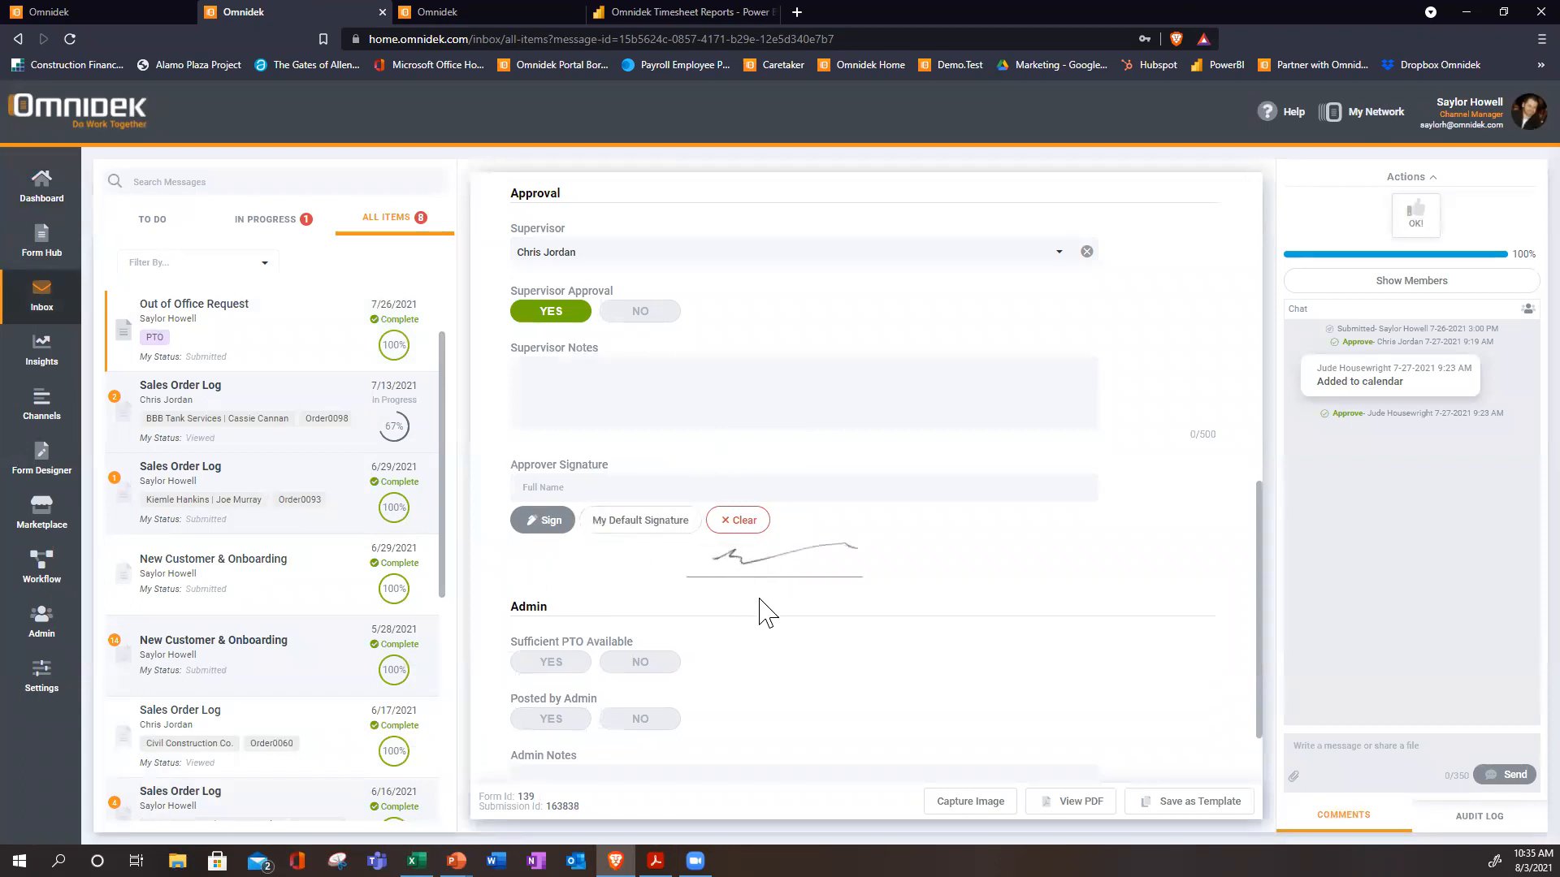
Show the request's chat members and review its audit log, returning to the comments and the start of the form.
{"action": "scroll", "coordinate": [776, 601], "scroll_direction": "down", "scroll_amount": 1}
{"action": "scroll", "coordinate": [1018, 454], "scroll_direction": "up", "scroll_amount": 5}
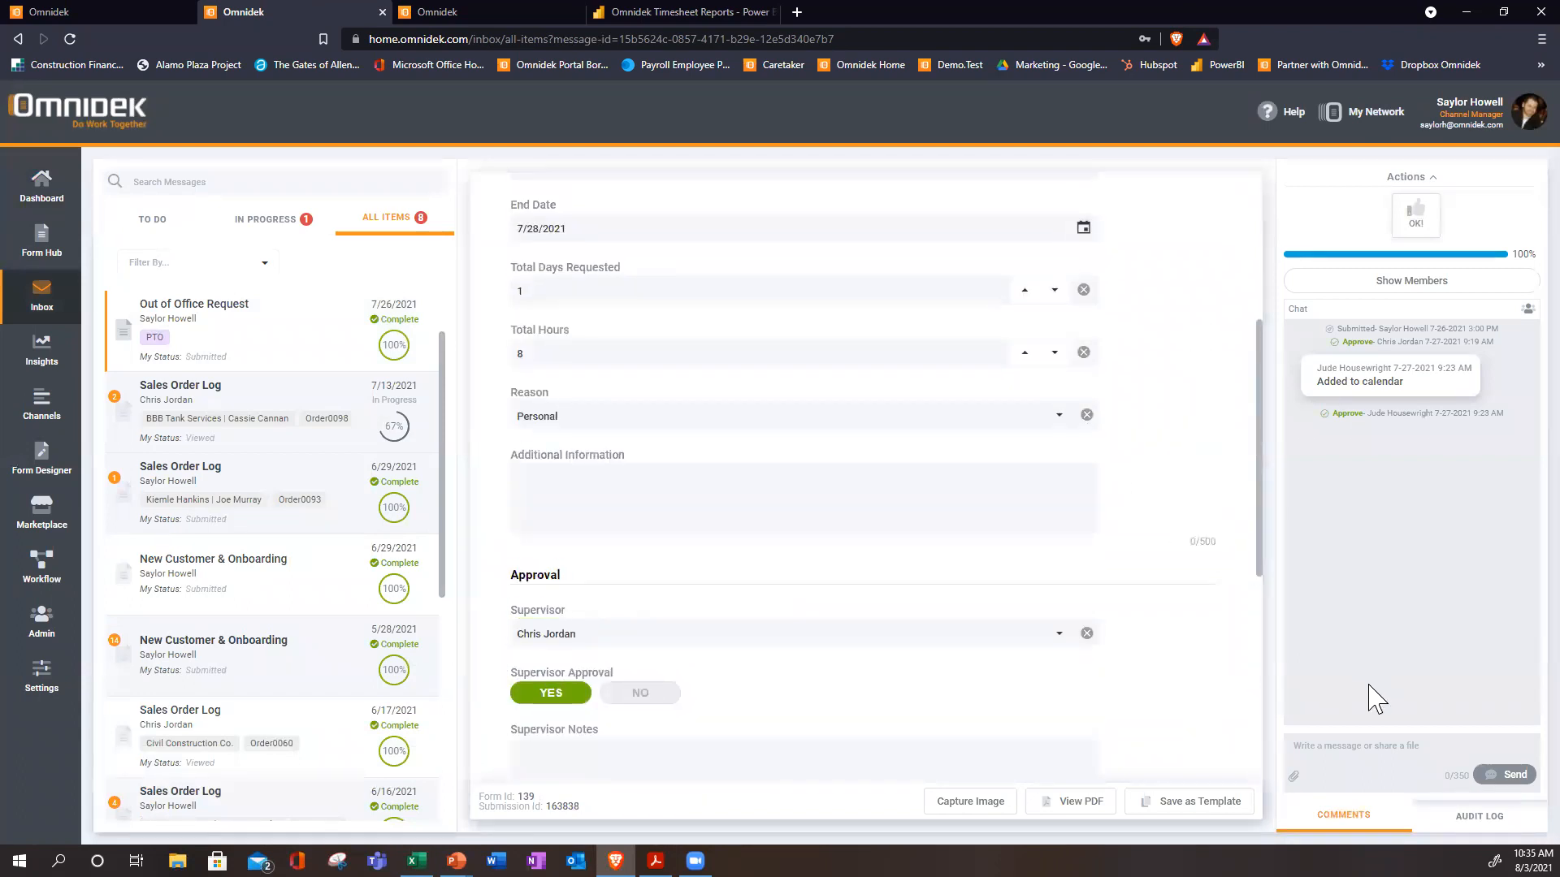
{"action": "type", "text": "Thank"}
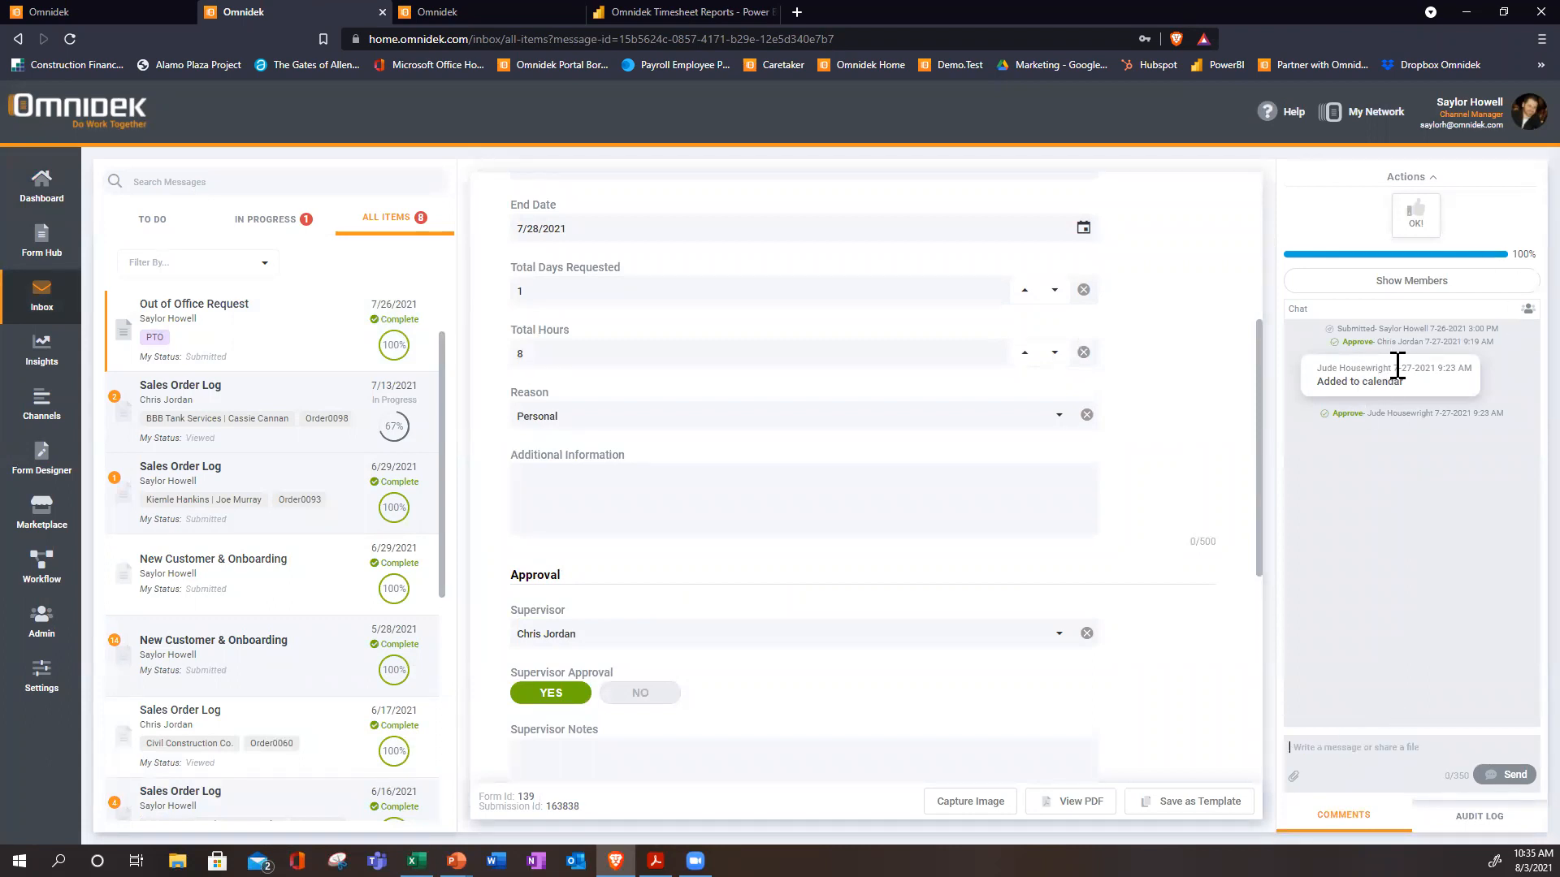
{"action": "left_click", "coordinate": [1415, 283]}
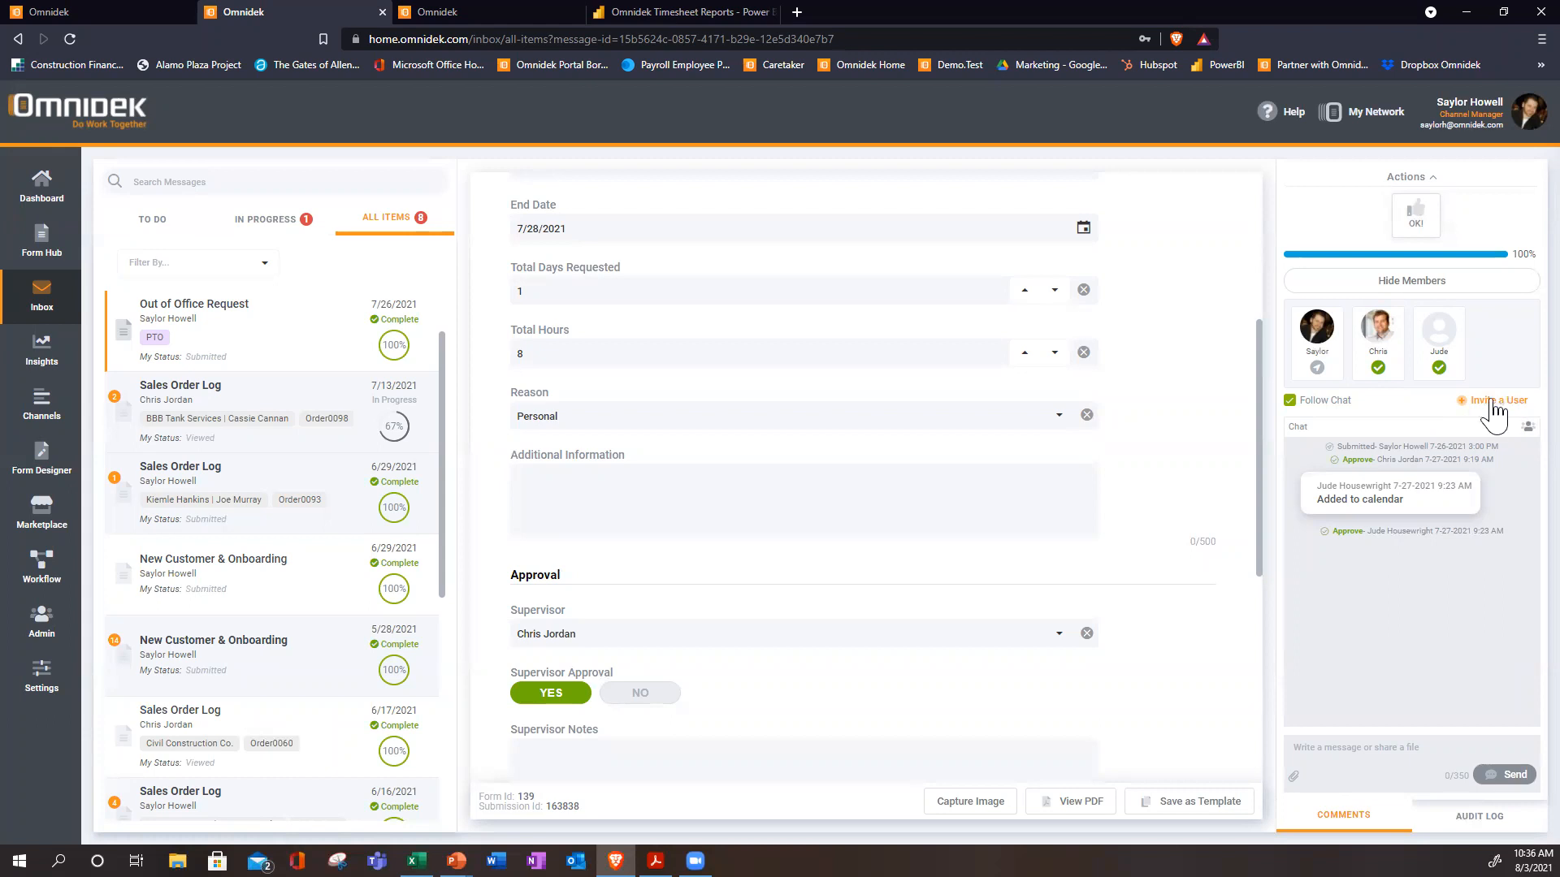
{"action": "left_click", "coordinate": [1477, 817]}
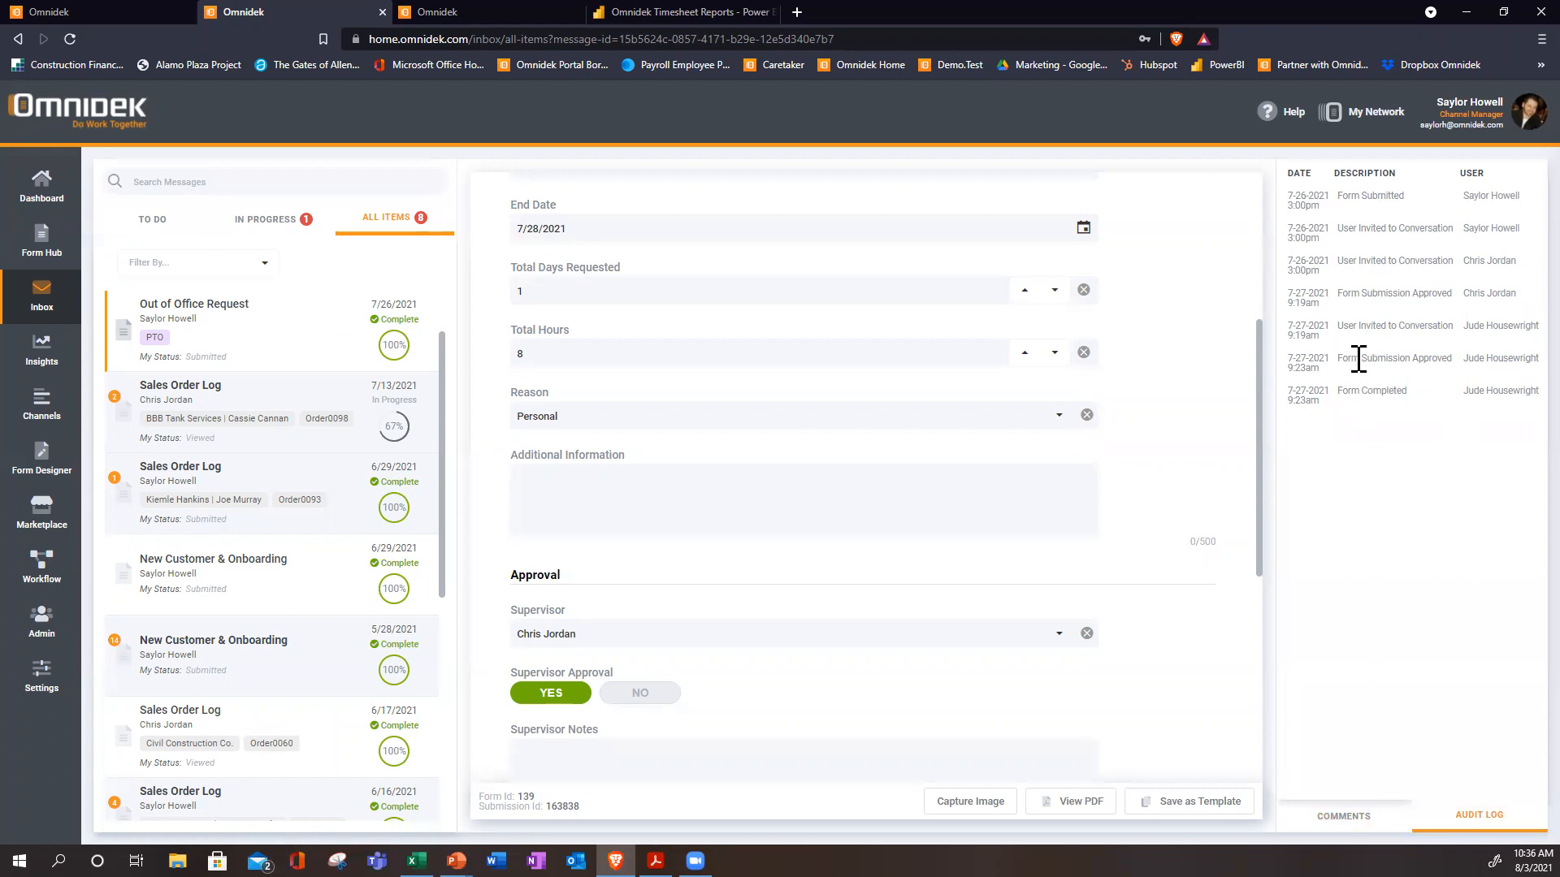
{"action": "left_click", "coordinate": [1344, 816]}
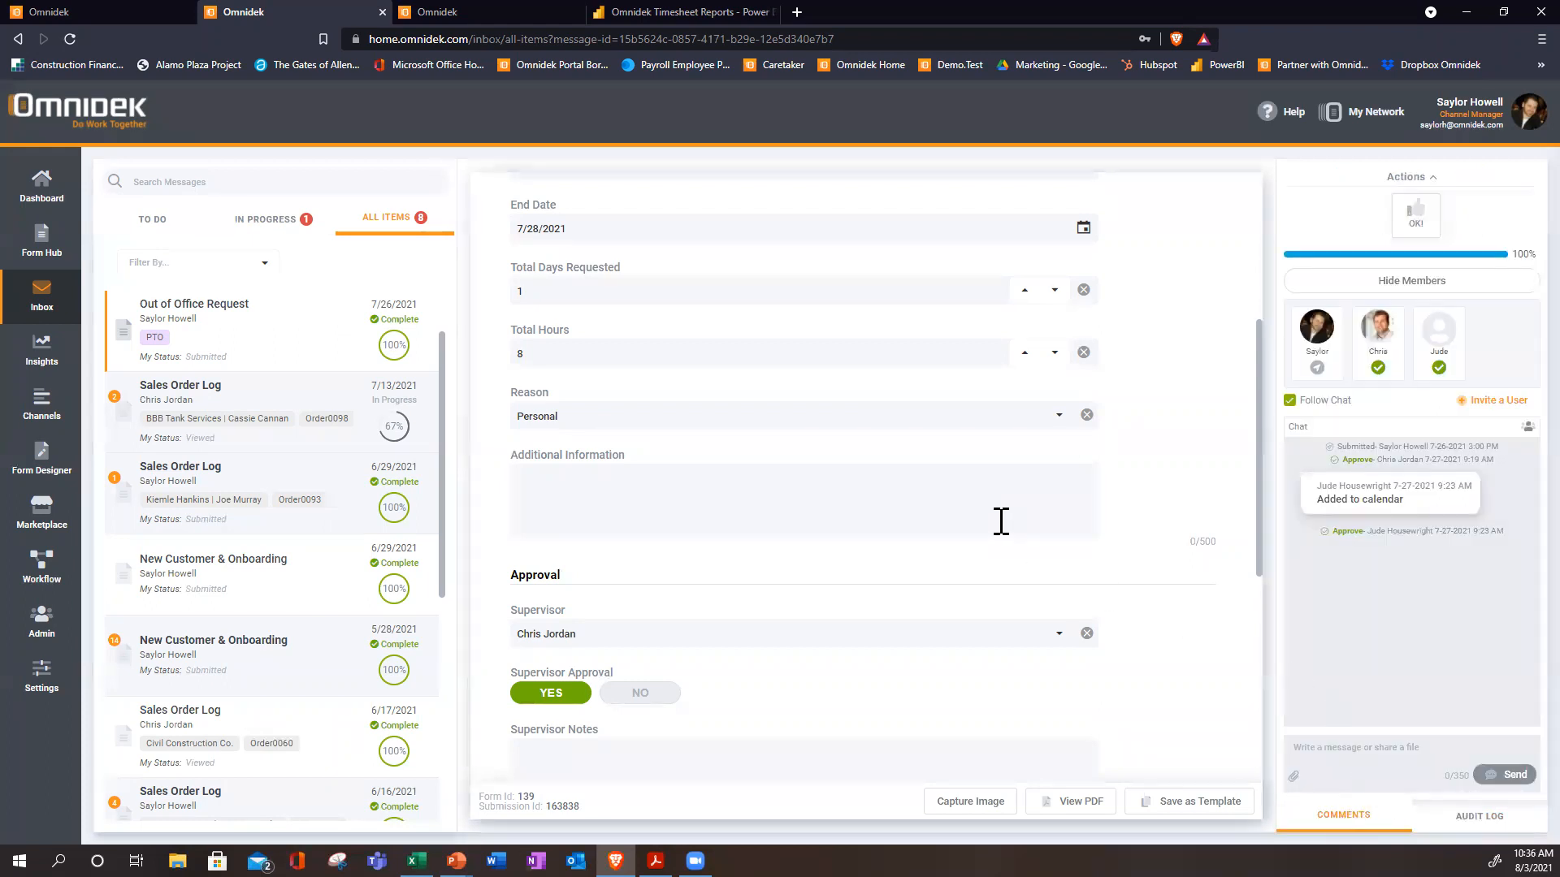
{"action": "scroll", "coordinate": [939, 463], "scroll_direction": "up", "scroll_amount": 5}
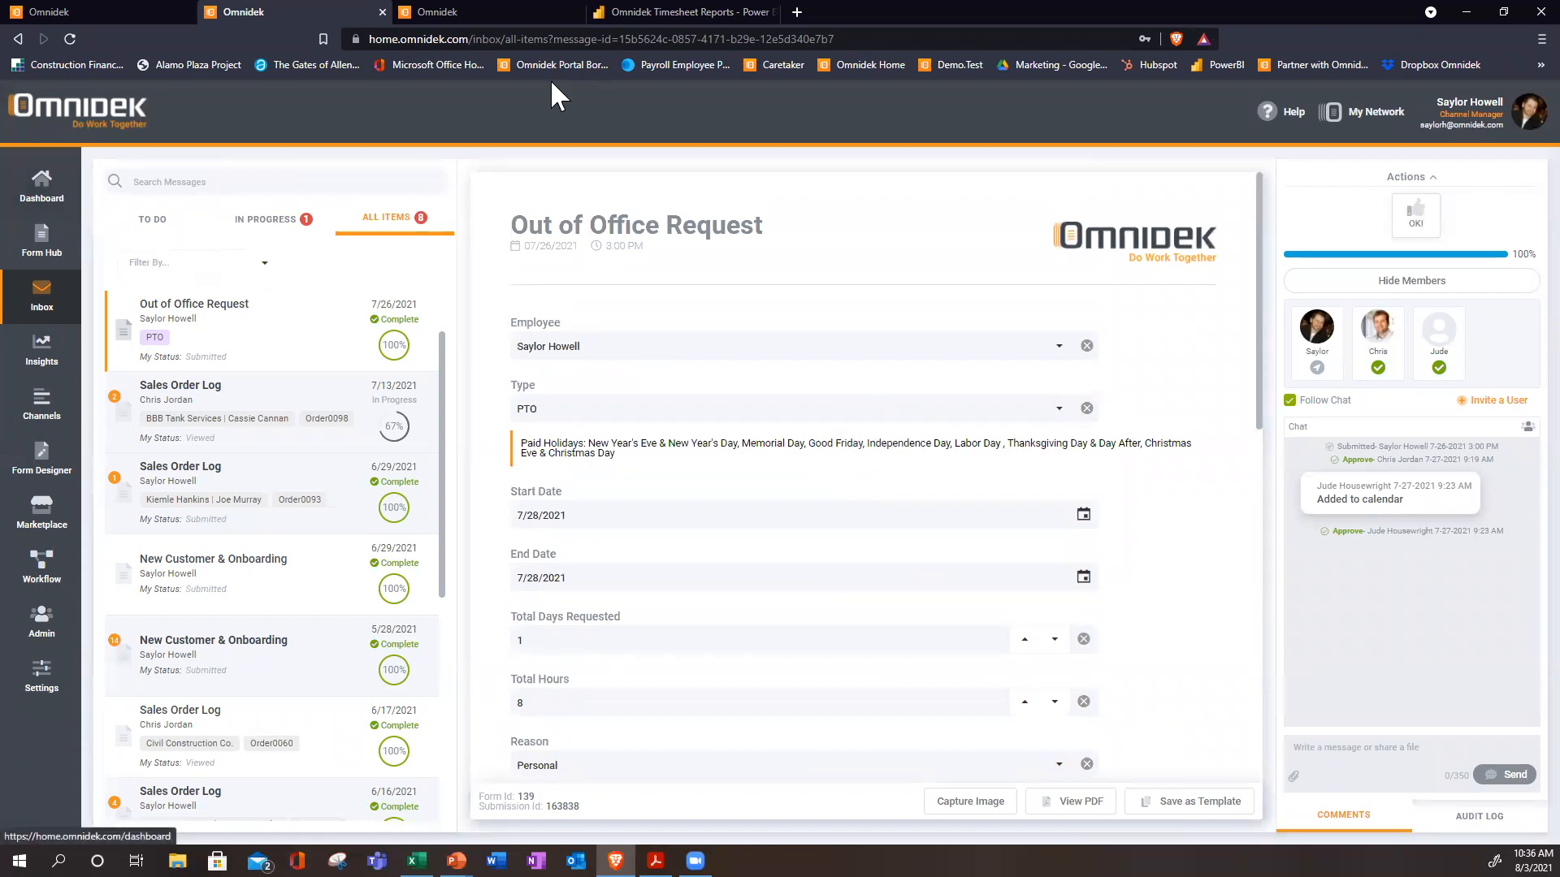
Open the Omnidek New Hire Packet from the submitted forms in the Form Hub.
{"action": "left_click", "coordinate": [36, 248]}
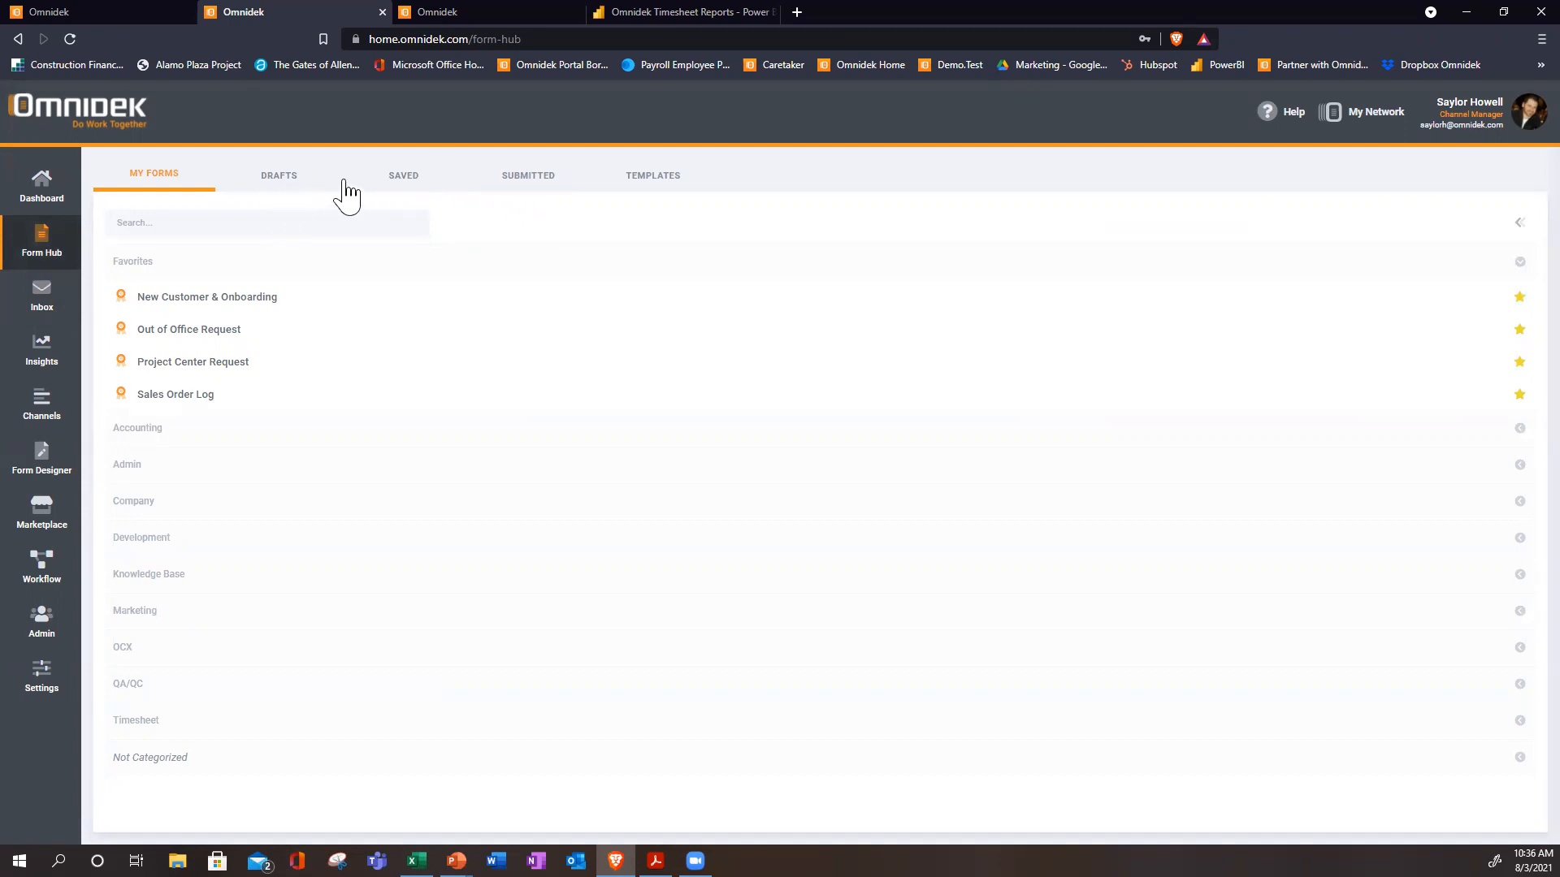
{"action": "left_click", "coordinate": [510, 182]}
{"action": "scroll", "coordinate": [592, 522], "scroll_direction": "down", "scroll_amount": 3}
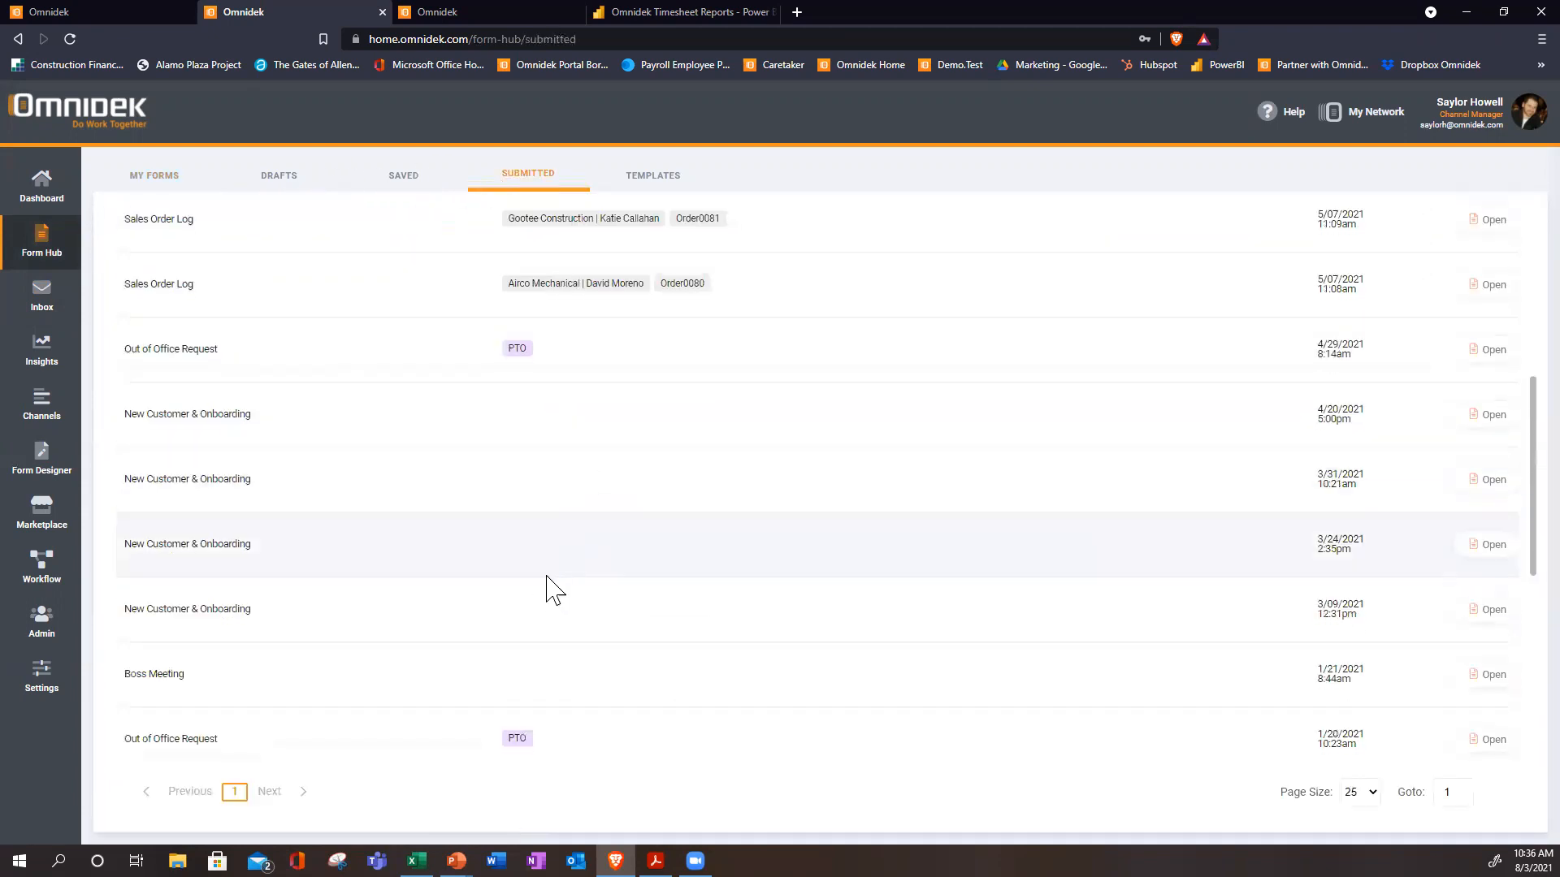
{"action": "scroll", "coordinate": [528, 634], "scroll_direction": "down", "scroll_amount": 5}
{"action": "left_click", "coordinate": [473, 746]}
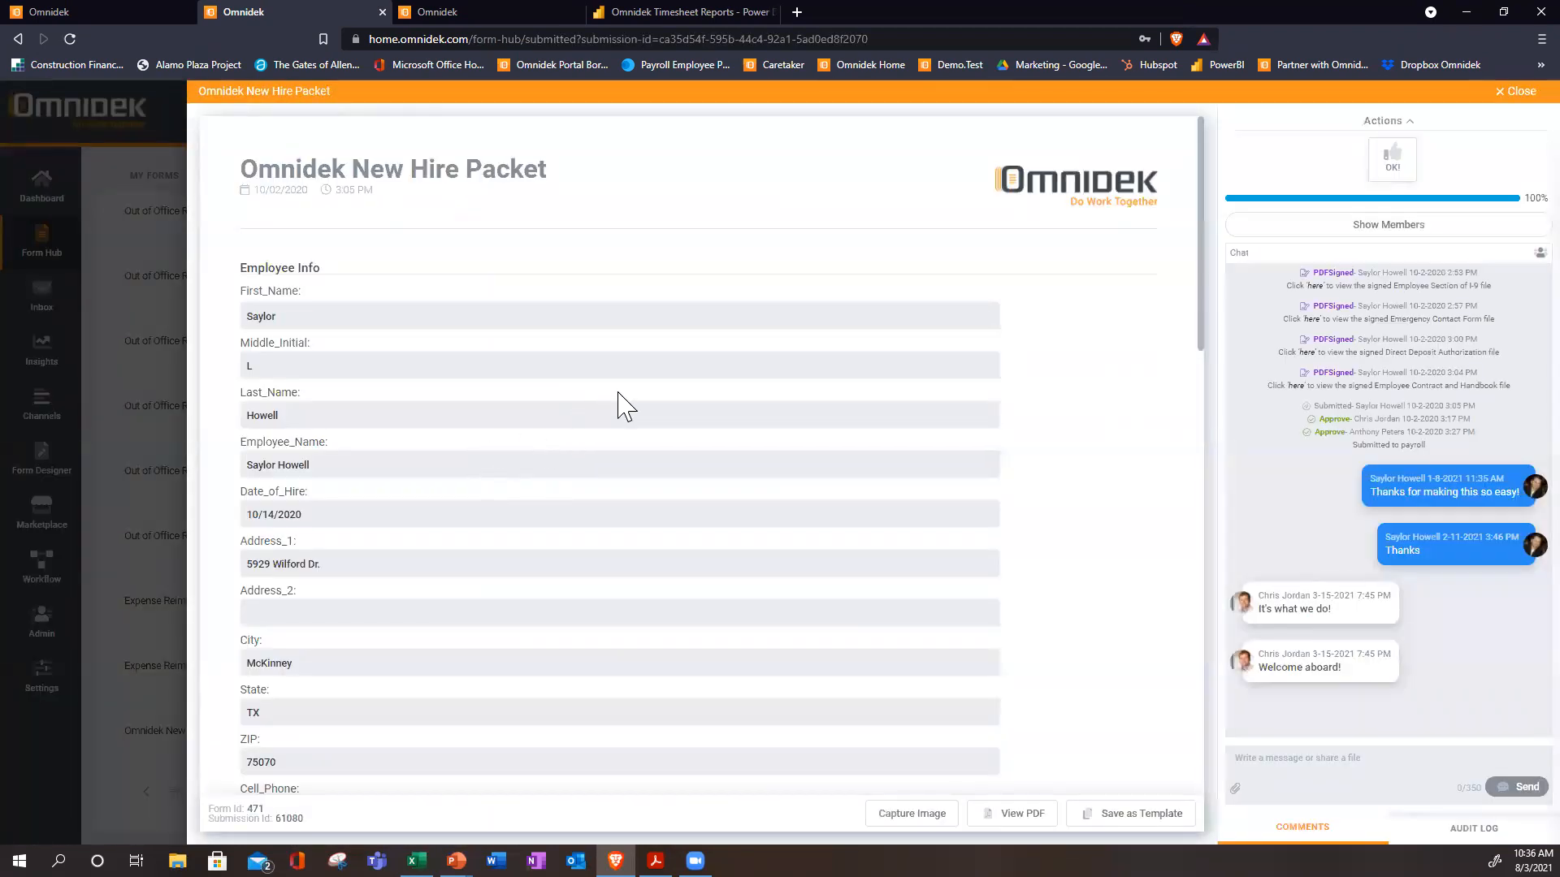
Review the Employee Info section of the new hire packet and open its saved W-4 form.
{"action": "scroll", "coordinate": [417, 404], "scroll_direction": "down", "scroll_amount": 4}
{"action": "scroll", "coordinate": [463, 261], "scroll_direction": "up", "scroll_amount": 4}
{"action": "scroll", "coordinate": [398, 520], "scroll_direction": "down", "scroll_amount": 3}
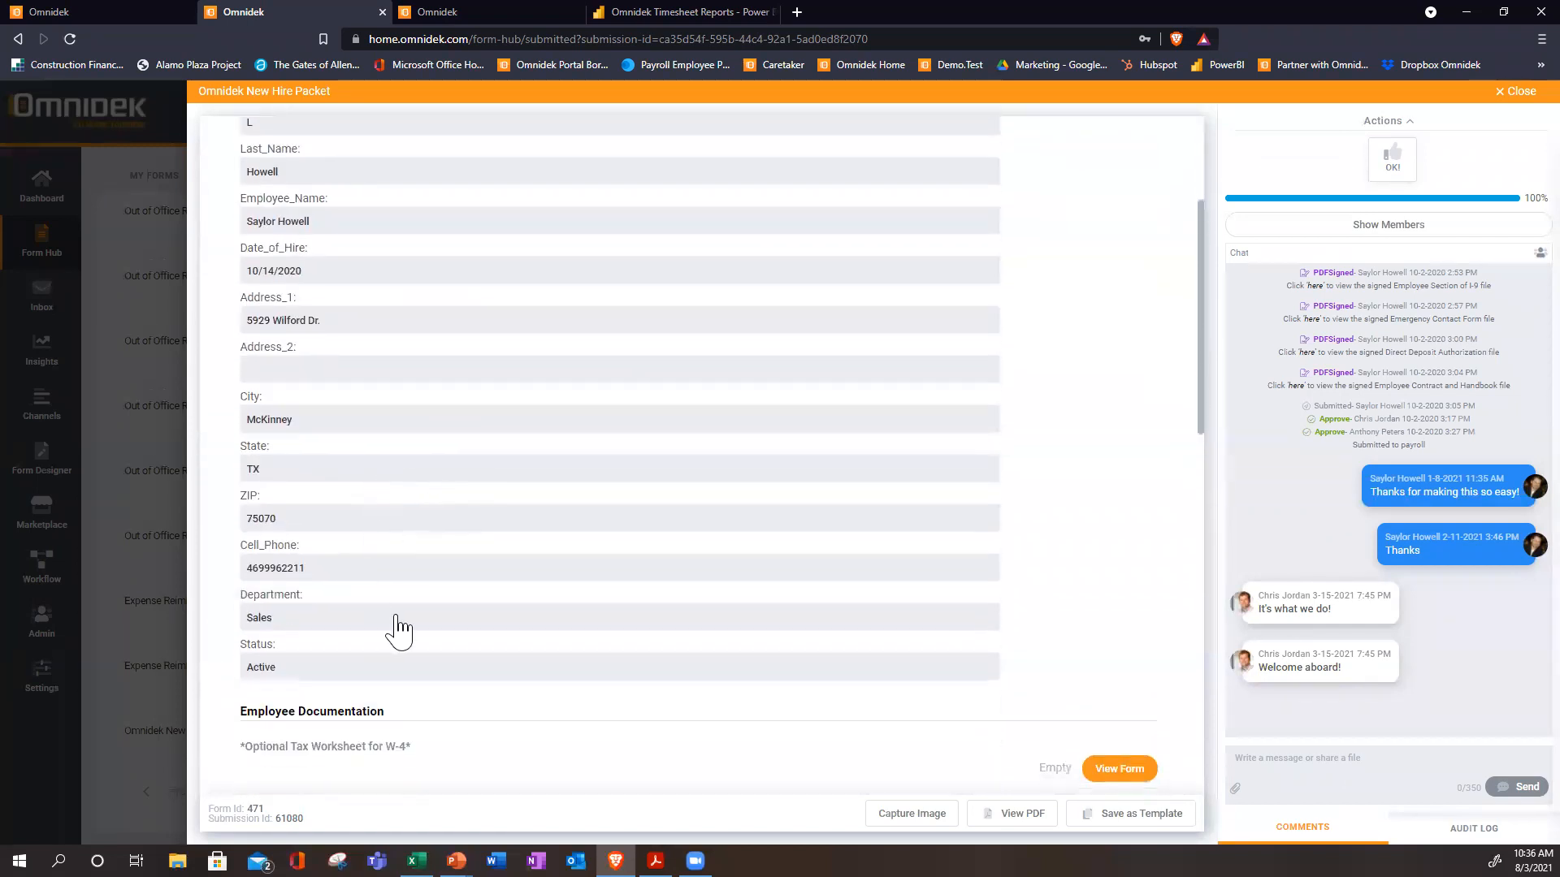
{"action": "scroll", "coordinate": [398, 630], "scroll_direction": "down", "scroll_amount": 5}
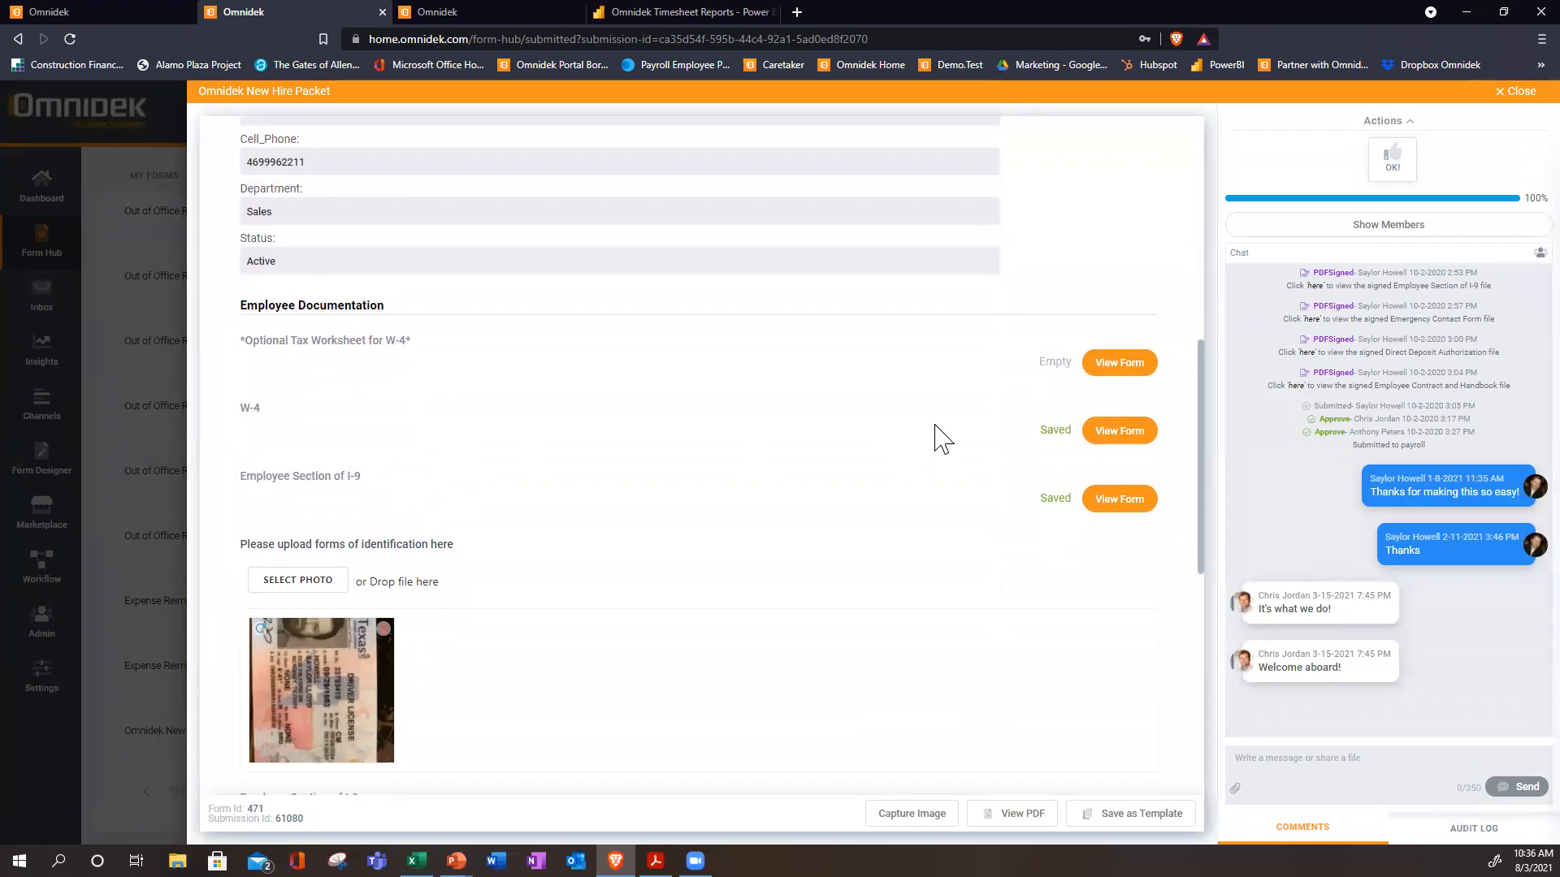
{"action": "left_click", "coordinate": [1126, 435]}
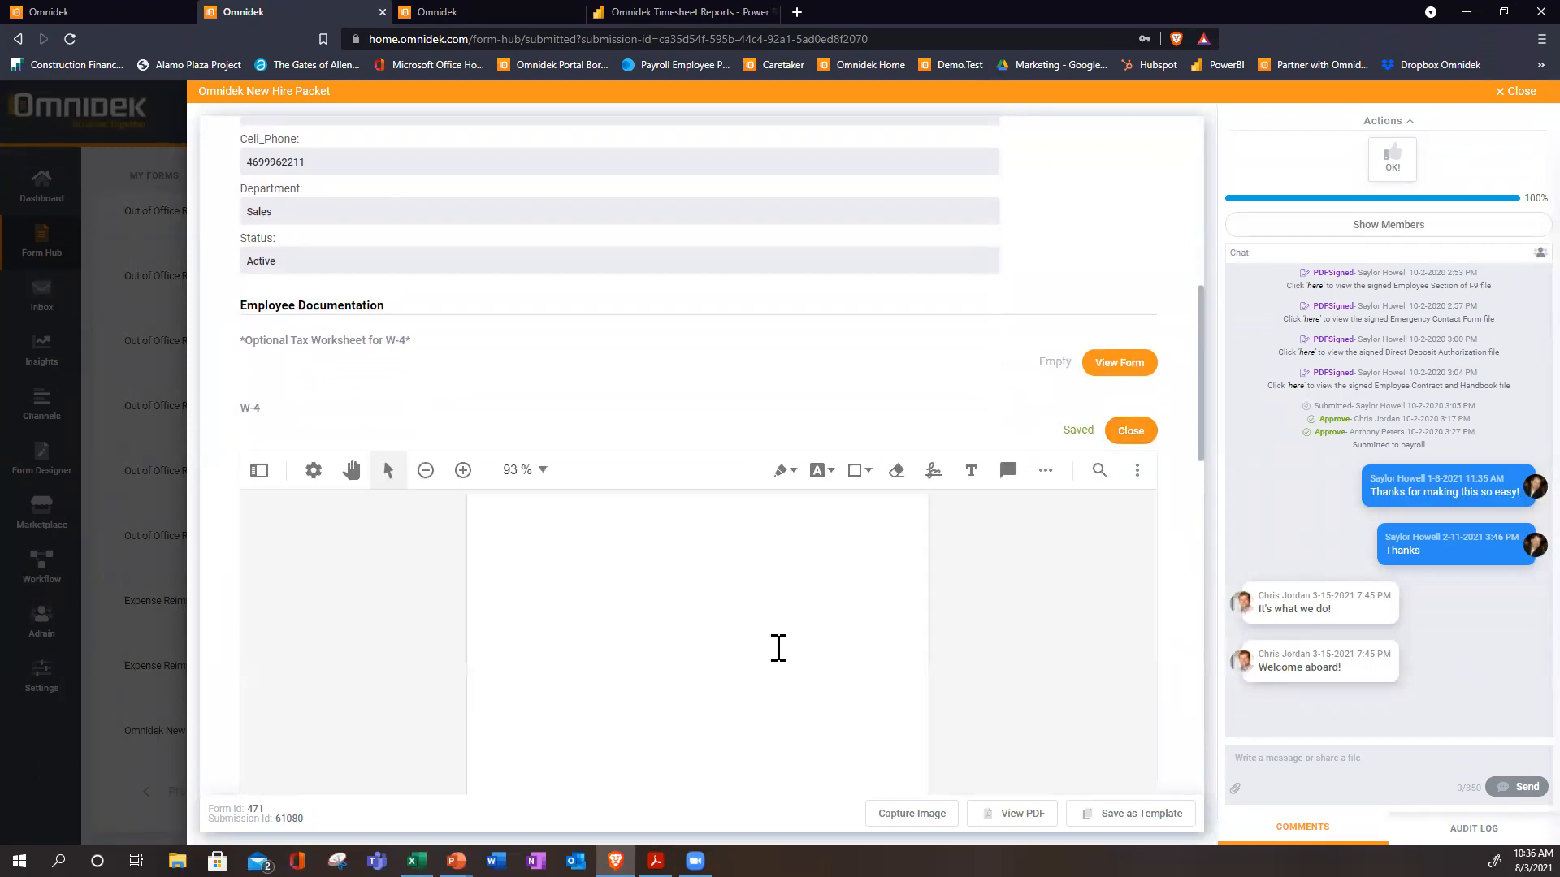
{"action": "scroll", "coordinate": [820, 617], "scroll_direction": "up", "scroll_amount": 1}
{"action": "scroll", "coordinate": [821, 615], "scroll_direction": "down", "scroll_amount": 1}
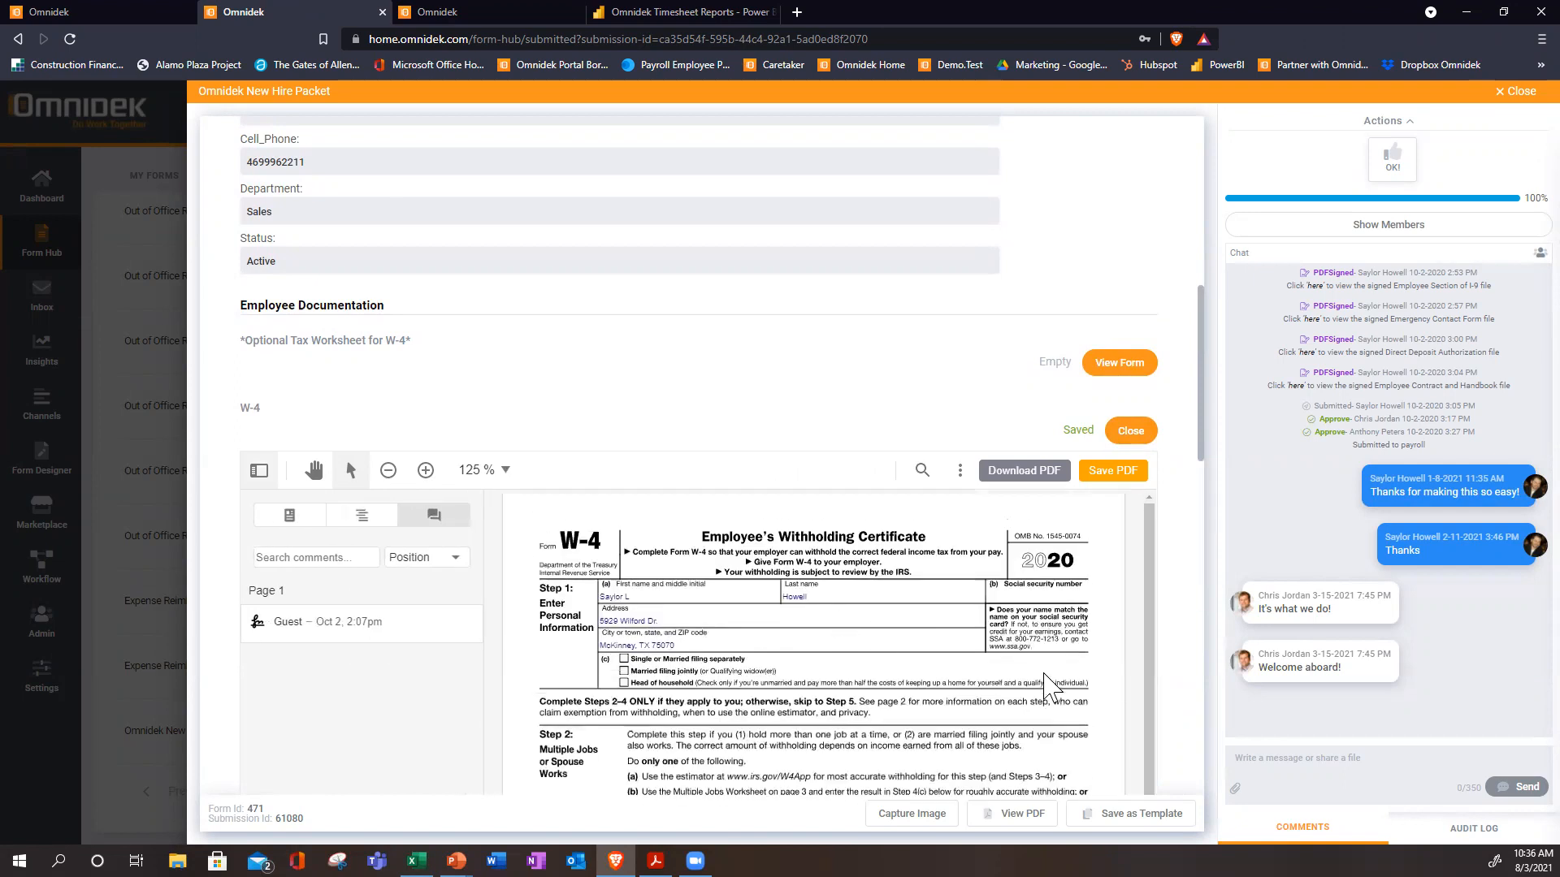
Examine the last name and address fields in Step 1 of the W-4.
{"action": "scroll", "coordinate": [776, 580], "scroll_direction": "down", "scroll_amount": 1}
{"action": "scroll", "coordinate": [725, 520], "scroll_direction": "up", "scroll_amount": 1}
{"action": "scroll", "coordinate": [1170, 272], "scroll_direction": "down", "scroll_amount": 3}
{"action": "left_click", "coordinate": [676, 353]}
{"action": "left_click", "coordinate": [840, 355]}
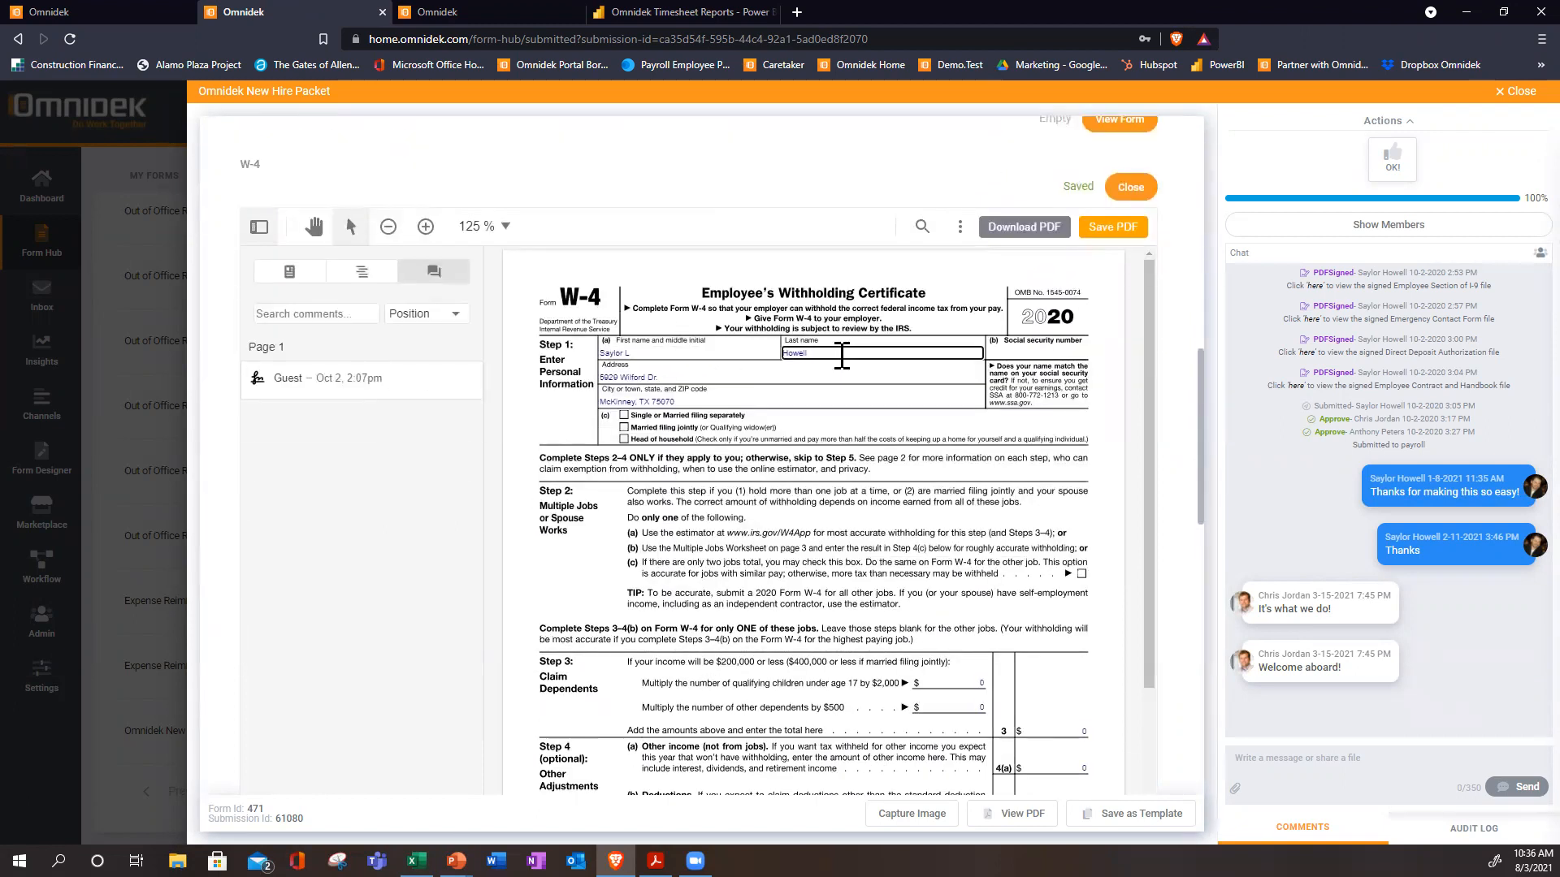
{"action": "left_click", "coordinate": [795, 378]}
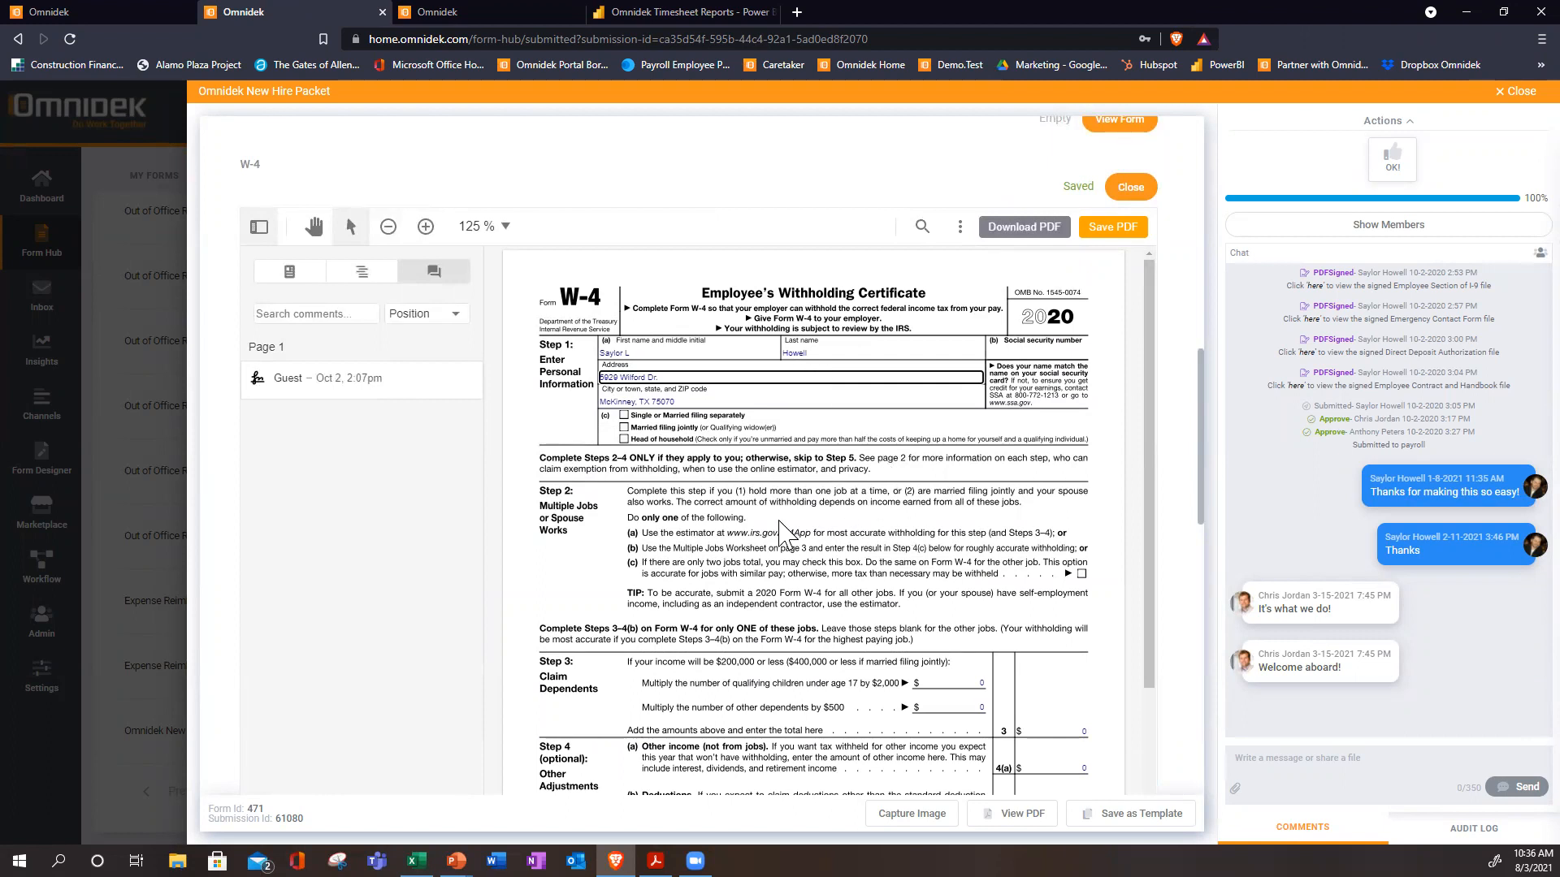
Examine the rest of the packet, including the W-4 signature, uploaded identification, remaining employee documents and employee authorization.
{"action": "scroll", "coordinate": [783, 532], "scroll_direction": "down", "scroll_amount": 3}
{"action": "scroll", "coordinate": [347, 592], "scroll_direction": "down", "scroll_amount": 6}
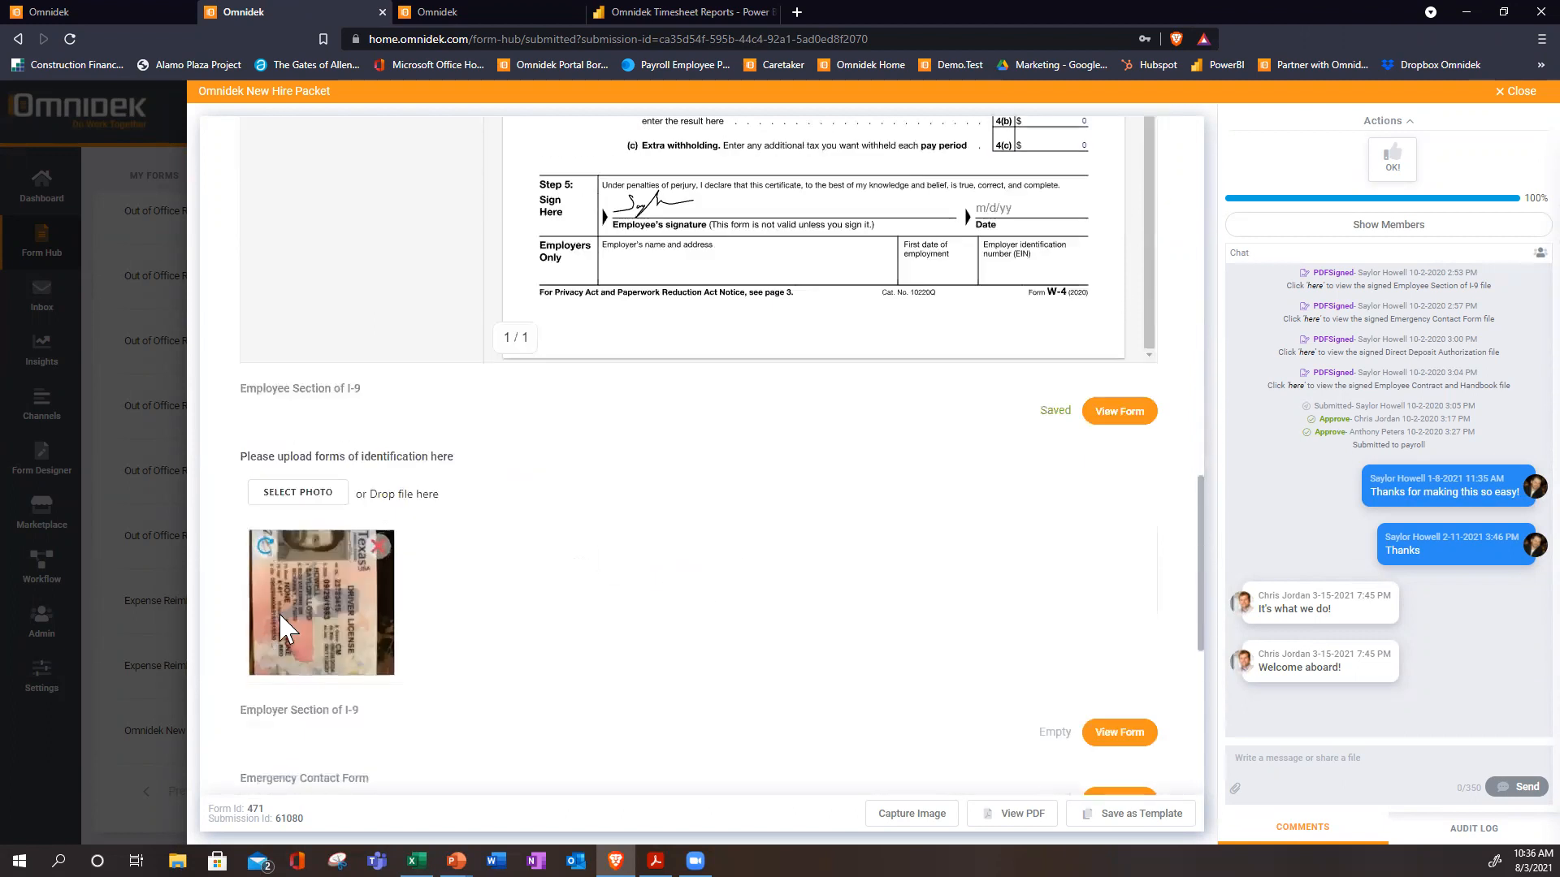
{"action": "scroll", "coordinate": [700, 598], "scroll_direction": "down", "scroll_amount": 5}
{"action": "scroll", "coordinate": [698, 599], "scroll_direction": "down", "scroll_amount": 3}
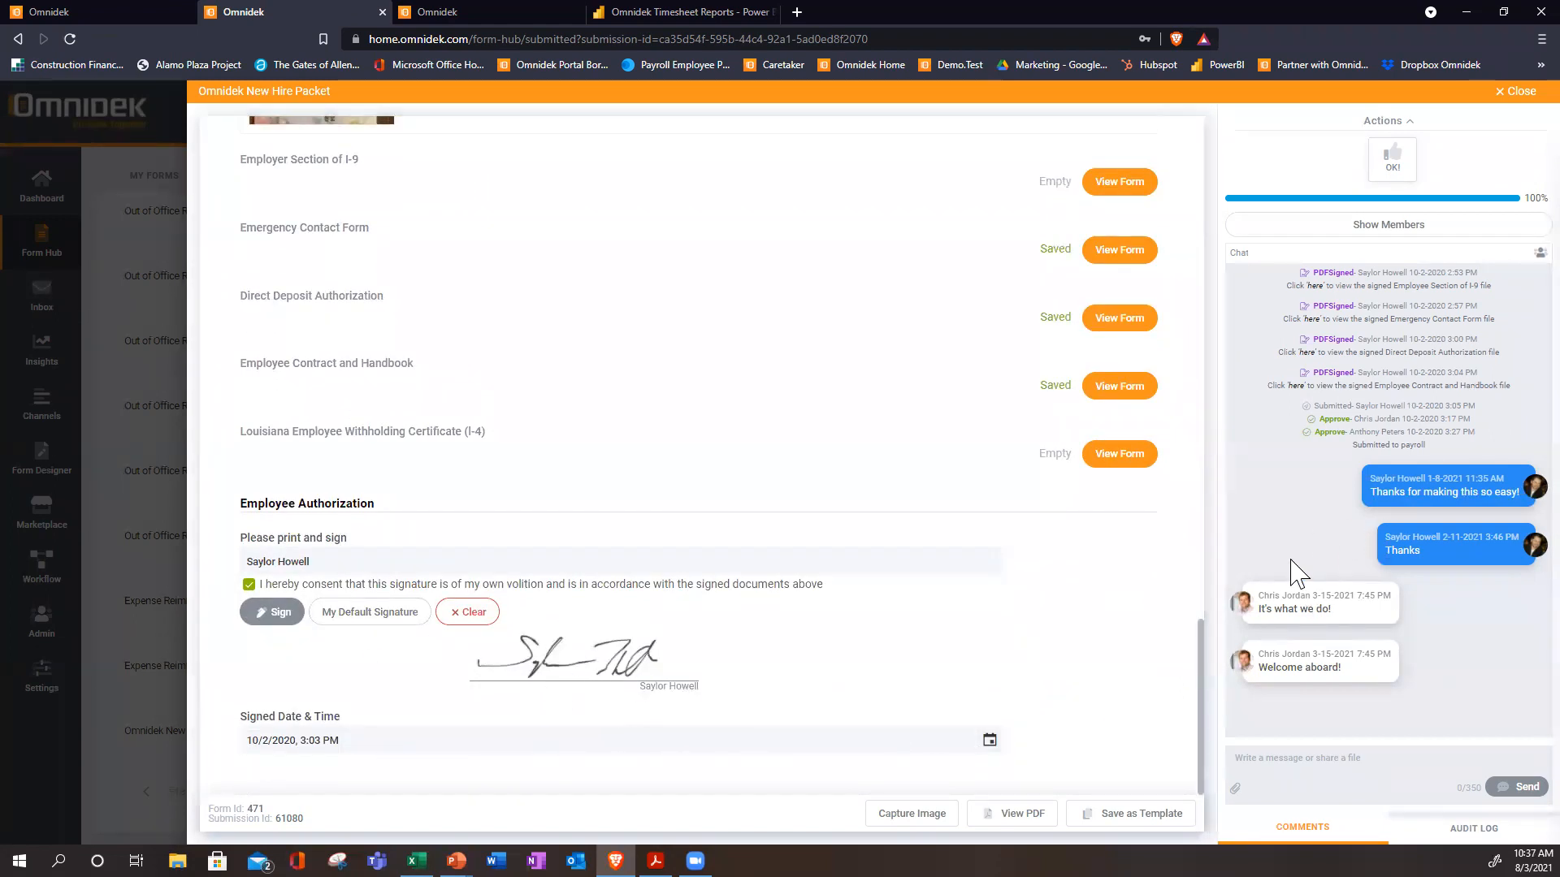
{"action": "scroll", "coordinate": [979, 572], "scroll_direction": "up", "scroll_amount": 15}
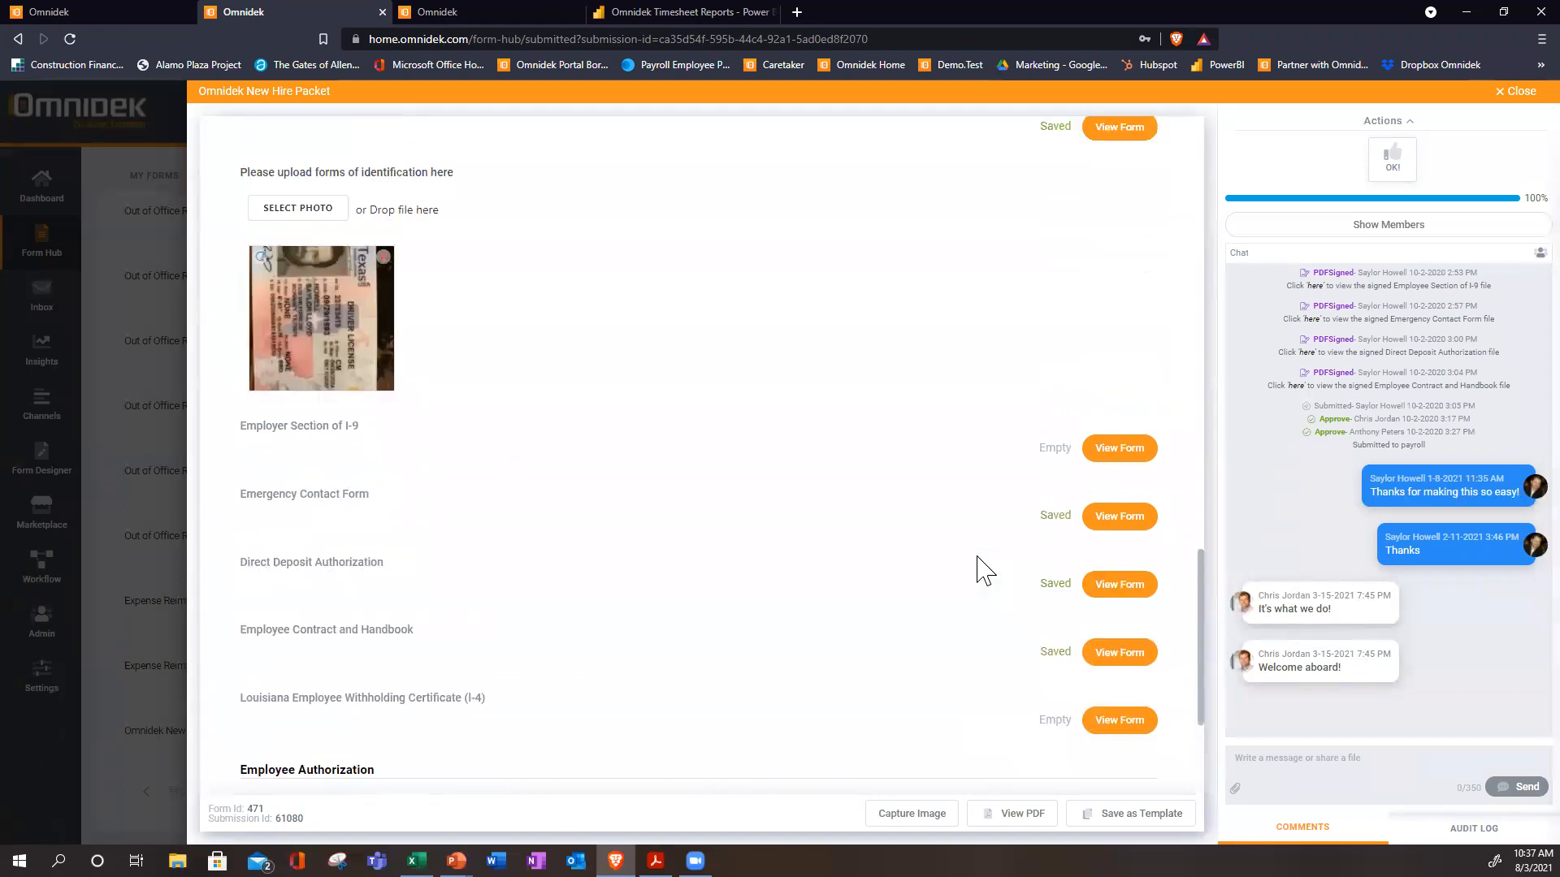
{"action": "scroll", "coordinate": [973, 559], "scroll_direction": "up", "scroll_amount": 5}
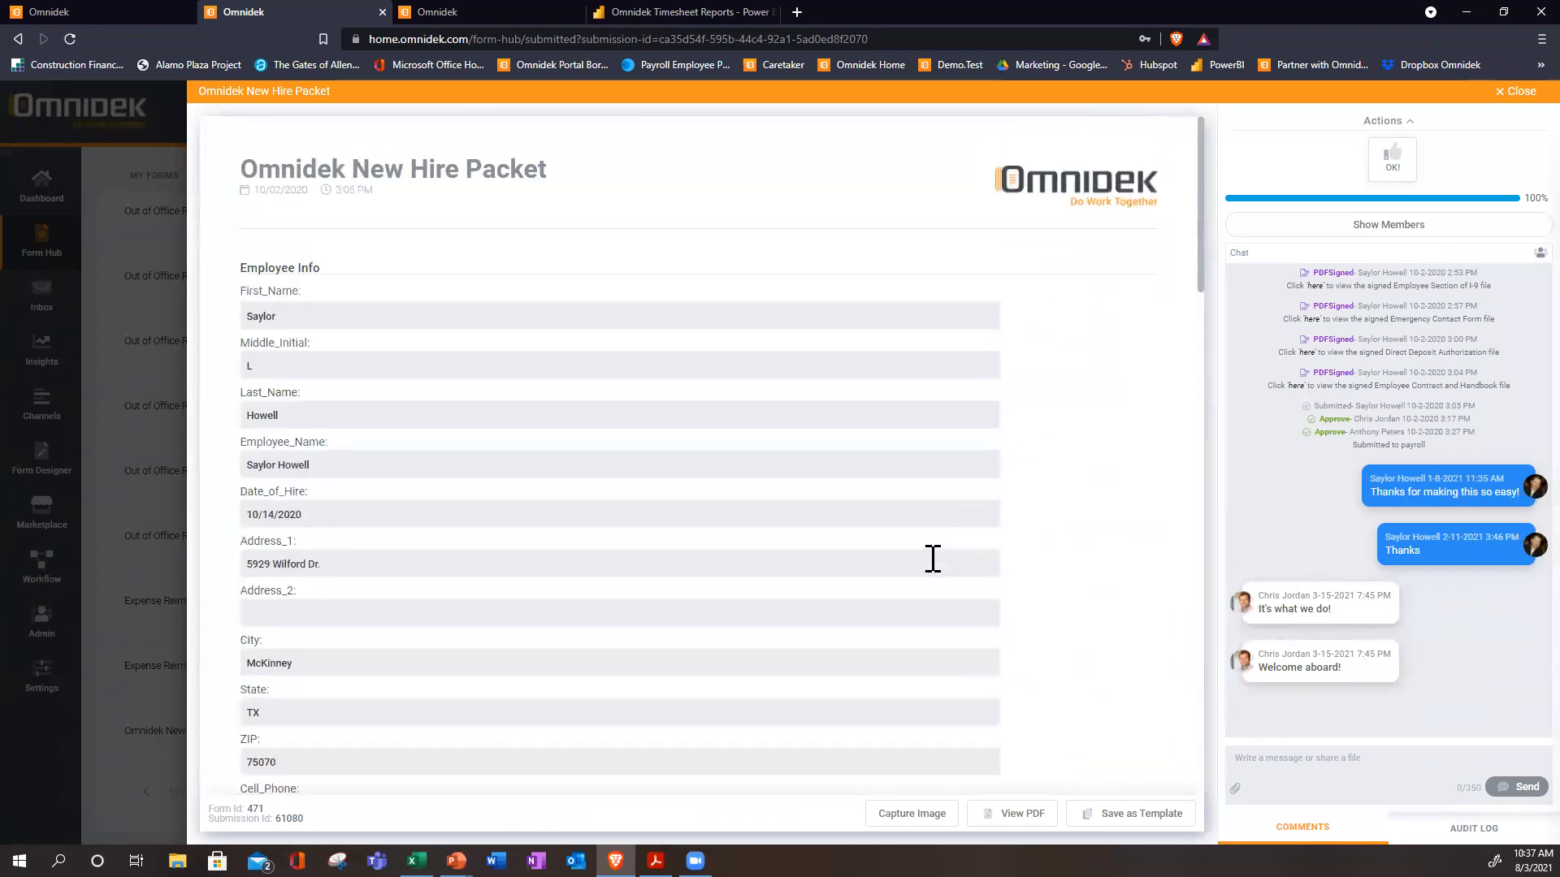
{"action": "scroll", "coordinate": [933, 559], "scroll_direction": "down", "scroll_amount": 18}
{"action": "scroll", "coordinate": [720, 536], "scroll_direction": "down", "scroll_amount": 5}
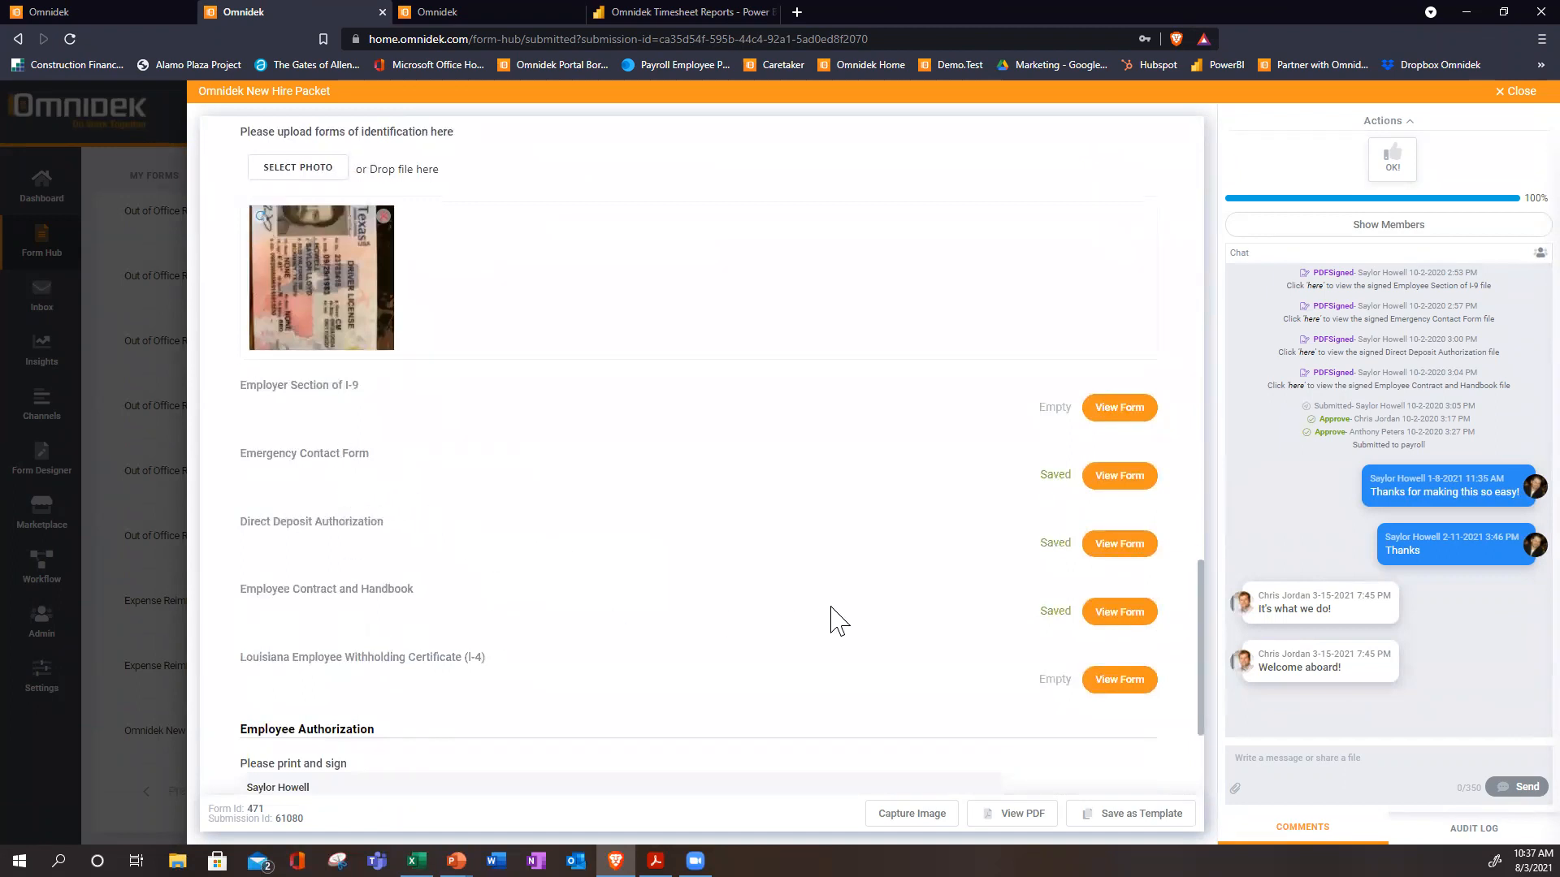
Open the Employee Contract and Handbook in the packet and read through its policy pages.
{"action": "left_click", "coordinate": [1129, 619]}
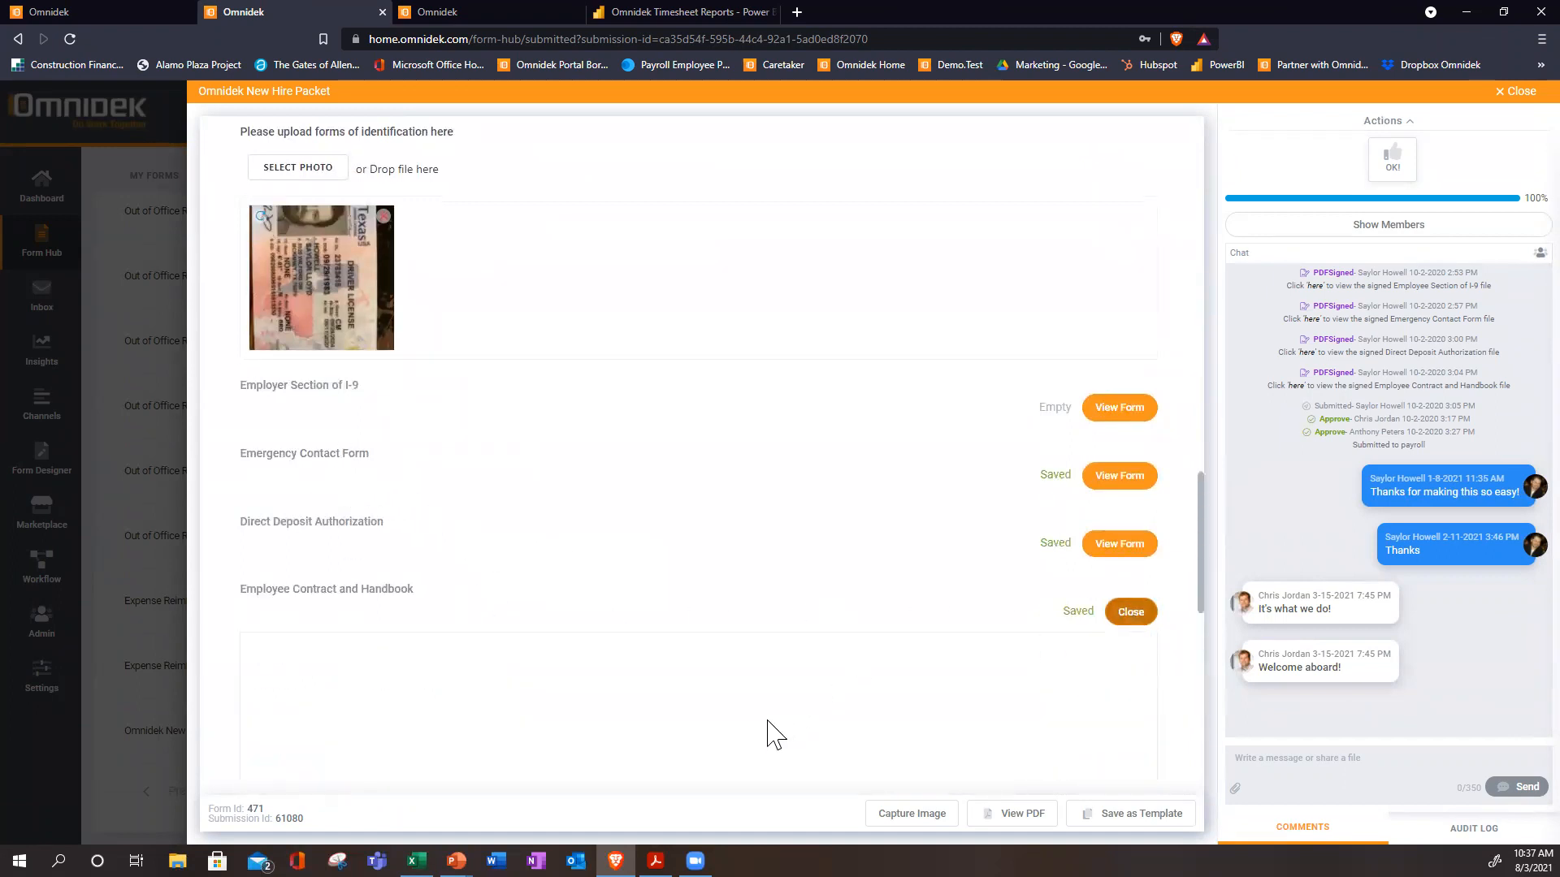
{"action": "scroll", "coordinate": [864, 502], "scroll_direction": "down", "scroll_amount": 5}
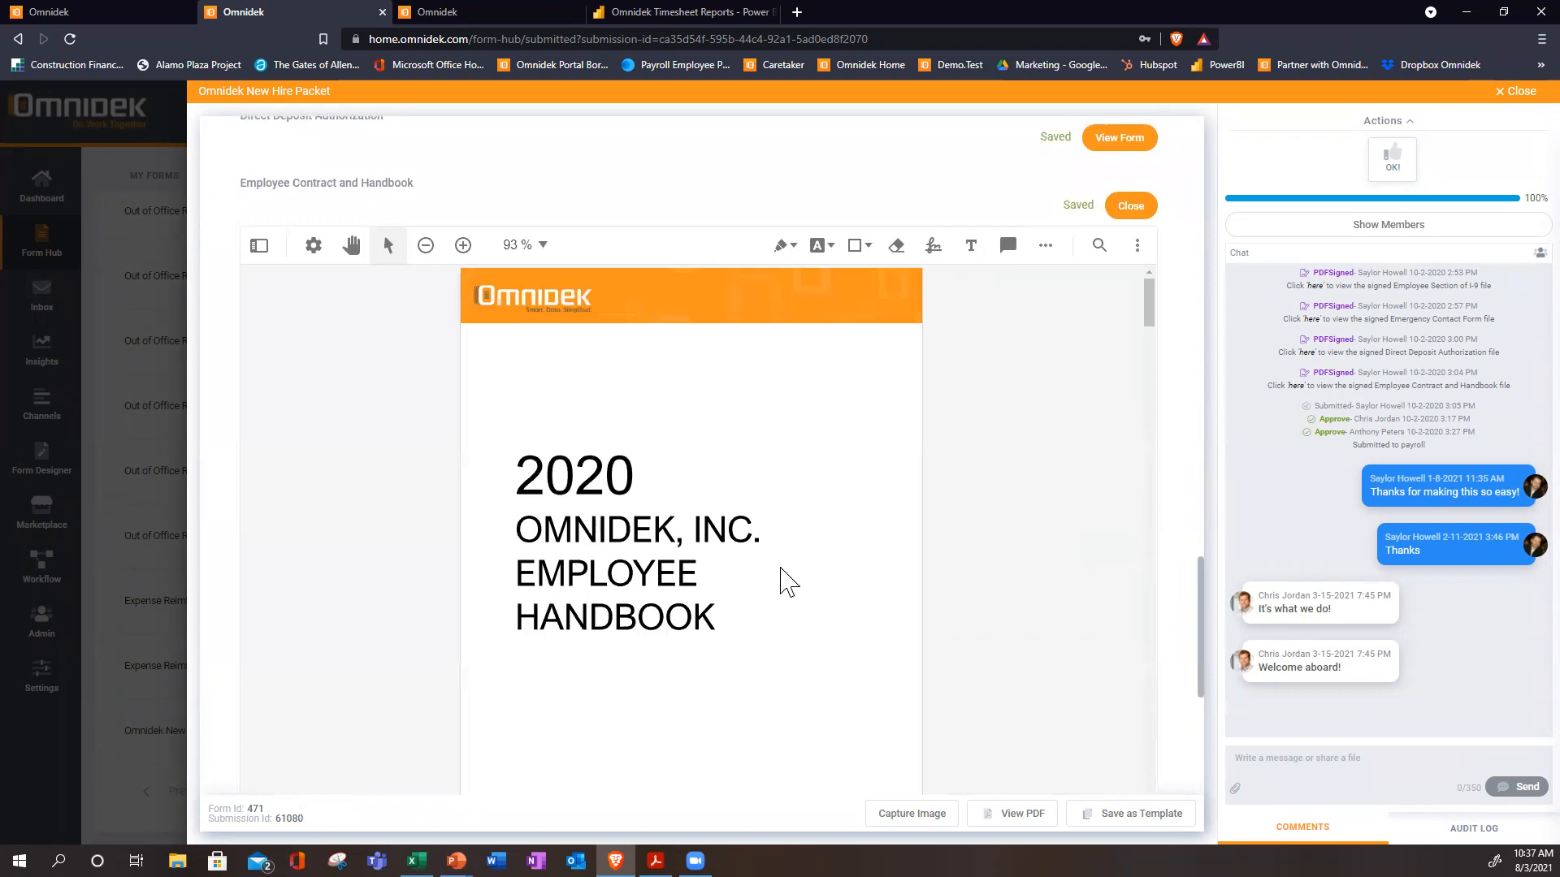
{"action": "scroll", "coordinate": [768, 569], "scroll_direction": "down", "scroll_amount": 10}
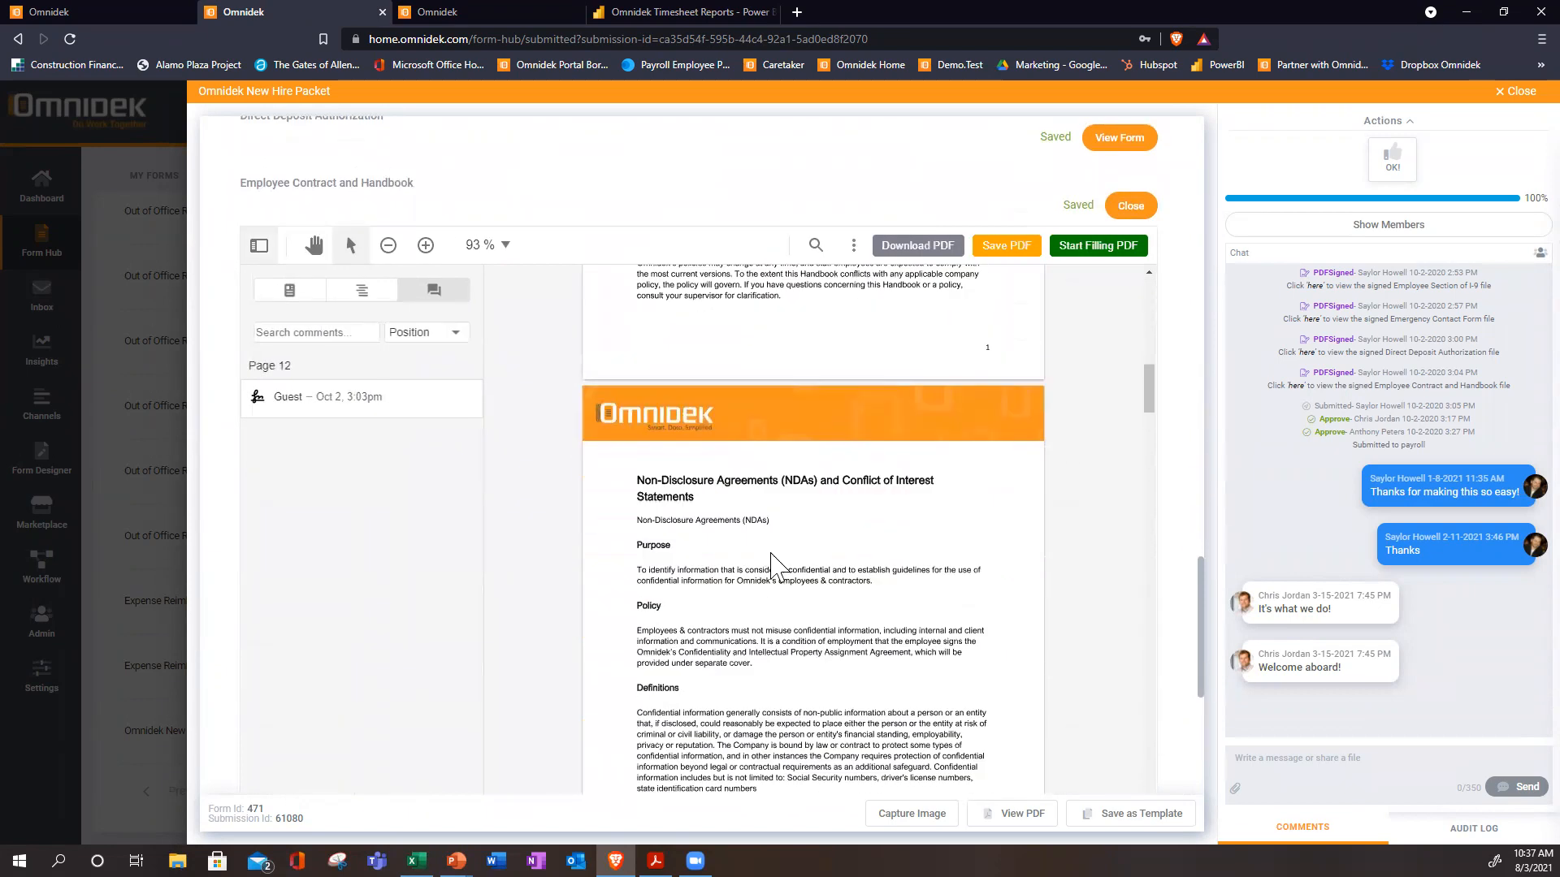
{"action": "scroll", "coordinate": [786, 569], "scroll_direction": "down", "scroll_amount": 6}
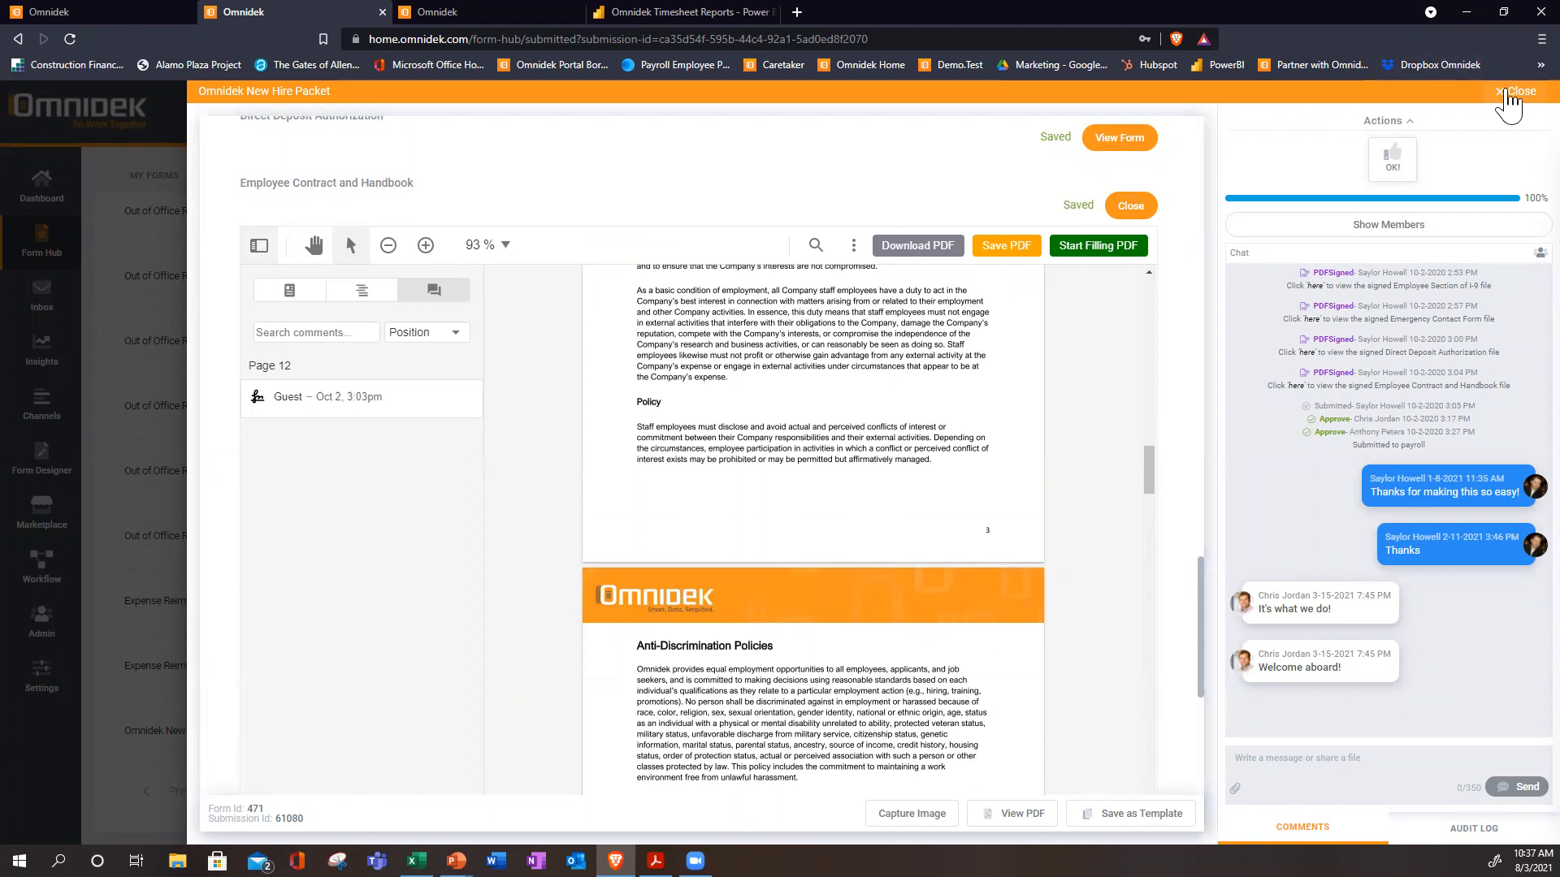
Leave the new hire packet and open the Weekly Work in Progress form on the Sage Intacct Omnidek site.
{"action": "left_click", "coordinate": [1516, 91]}
{"action": "left_click", "coordinate": [13, 201]}
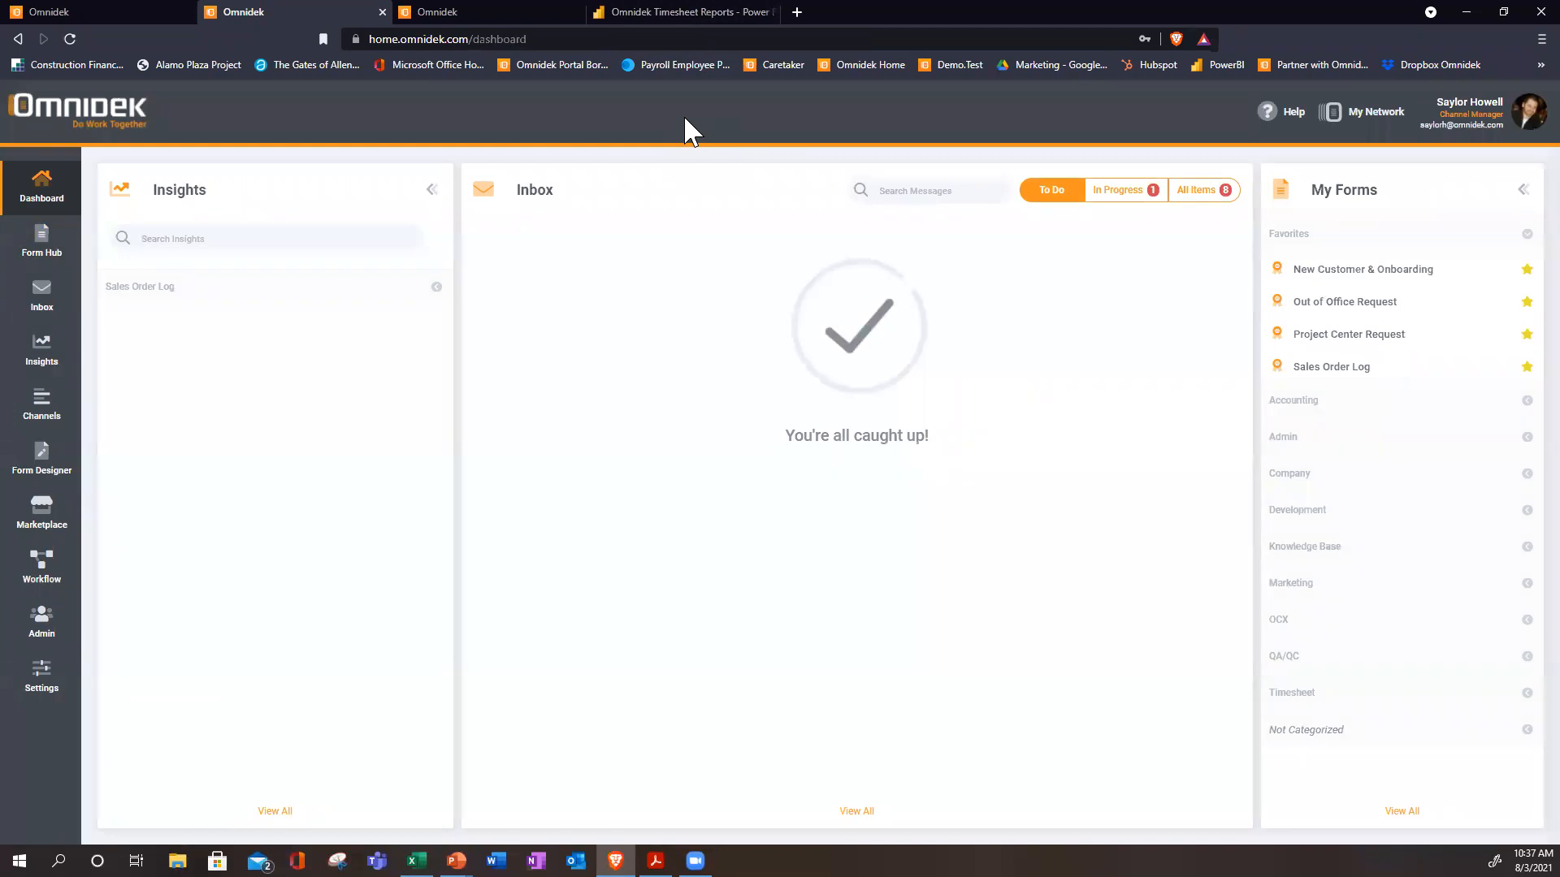
{"action": "left_click", "coordinate": [471, 11]}
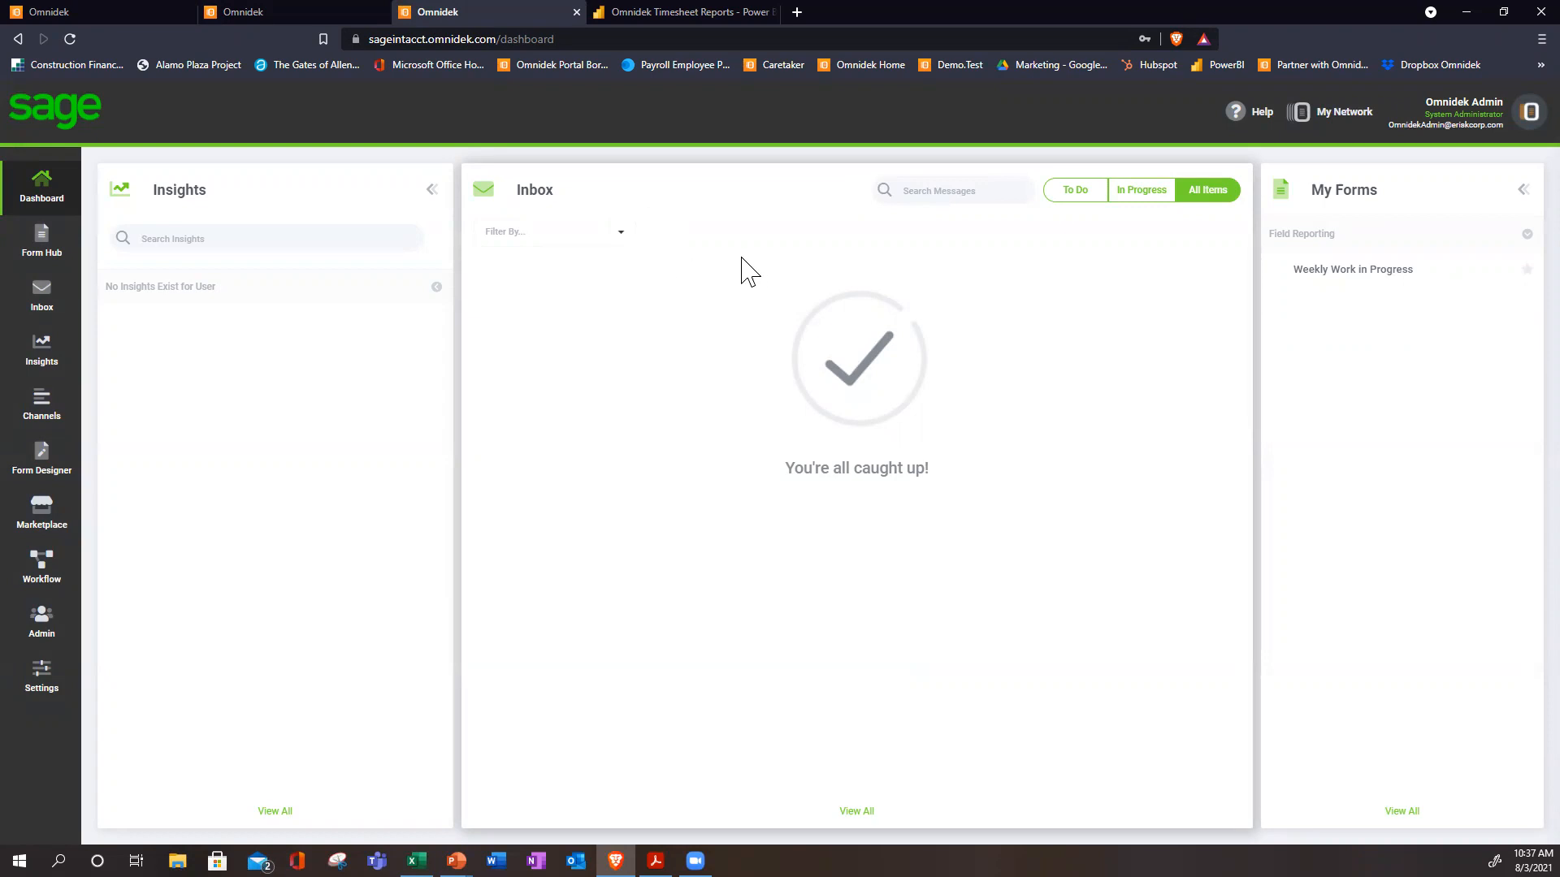
{"action": "left_click", "coordinate": [1335, 273]}
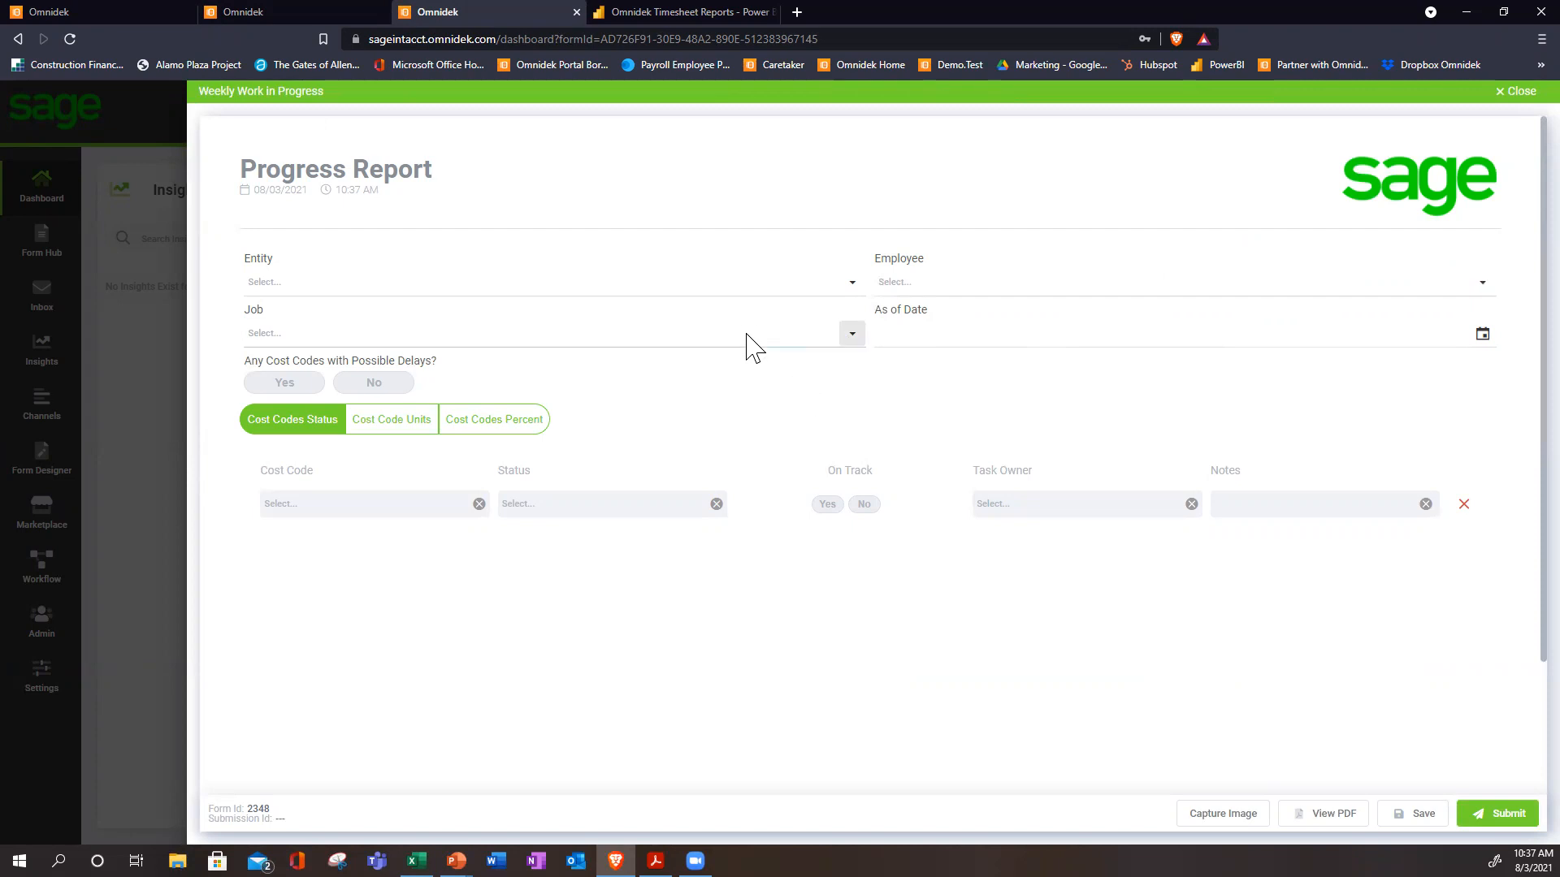
Set the report's entity to Sage Construction, the job to John H Carter Baton Rouge Facility, and choose the employee.
{"action": "left_click", "coordinate": [398, 284]}
{"action": "left_click", "coordinate": [323, 340]}
{"action": "left_click", "coordinate": [331, 329]}
{"action": "left_click", "coordinate": [299, 364]}
{"action": "left_click", "coordinate": [952, 286]}
{"action": "left_click", "coordinate": [956, 377]}
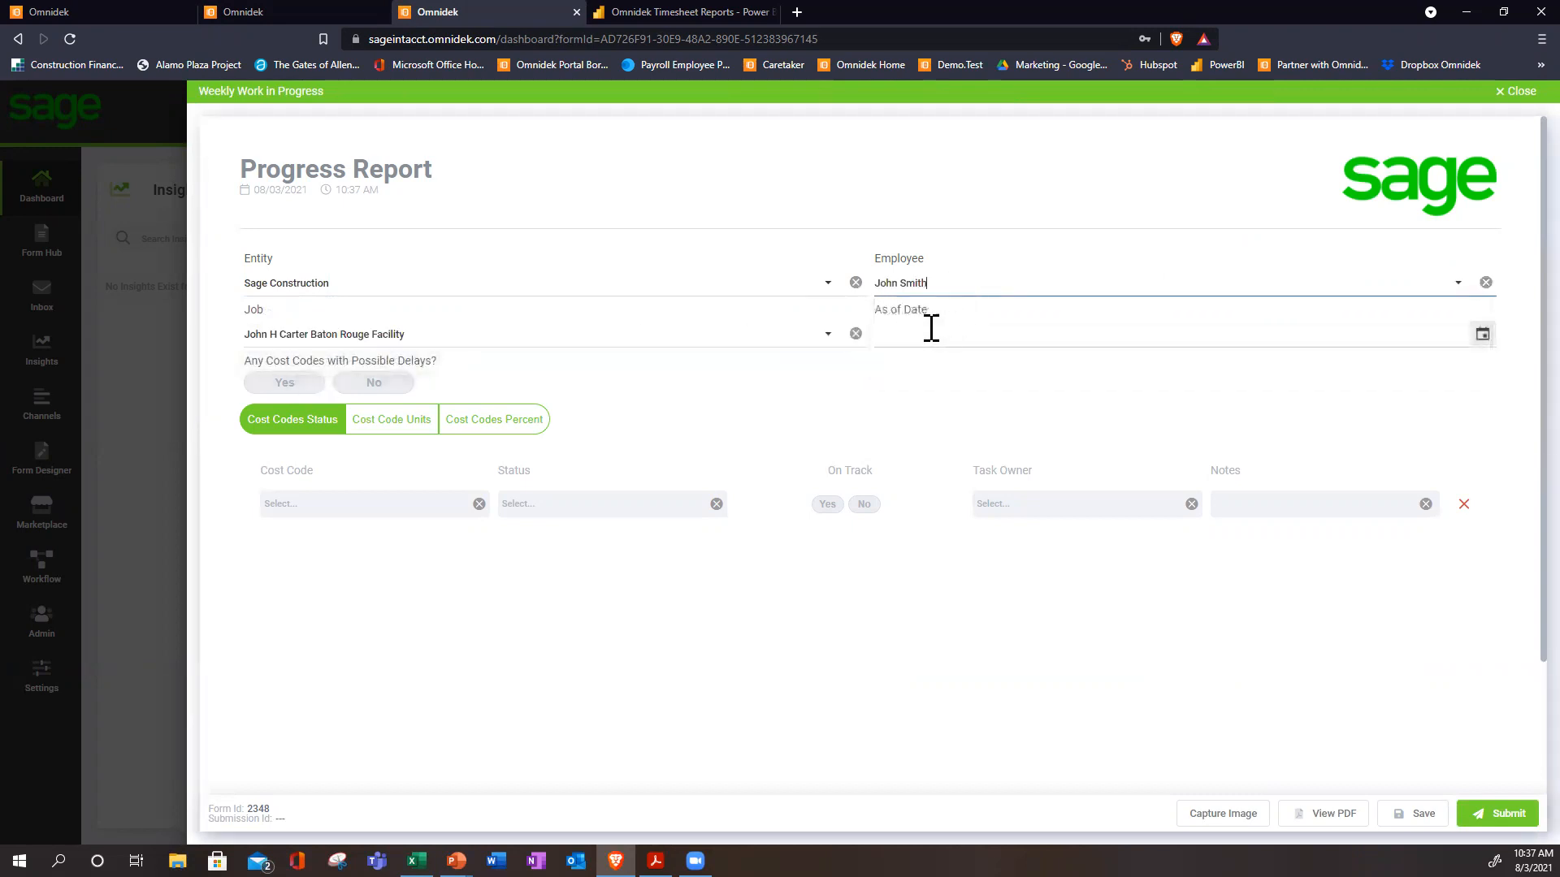
Set the As of Date to 8/3/2021 and answer No for cost codes with possible delays.
{"action": "left_click", "coordinate": [1422, 344]}
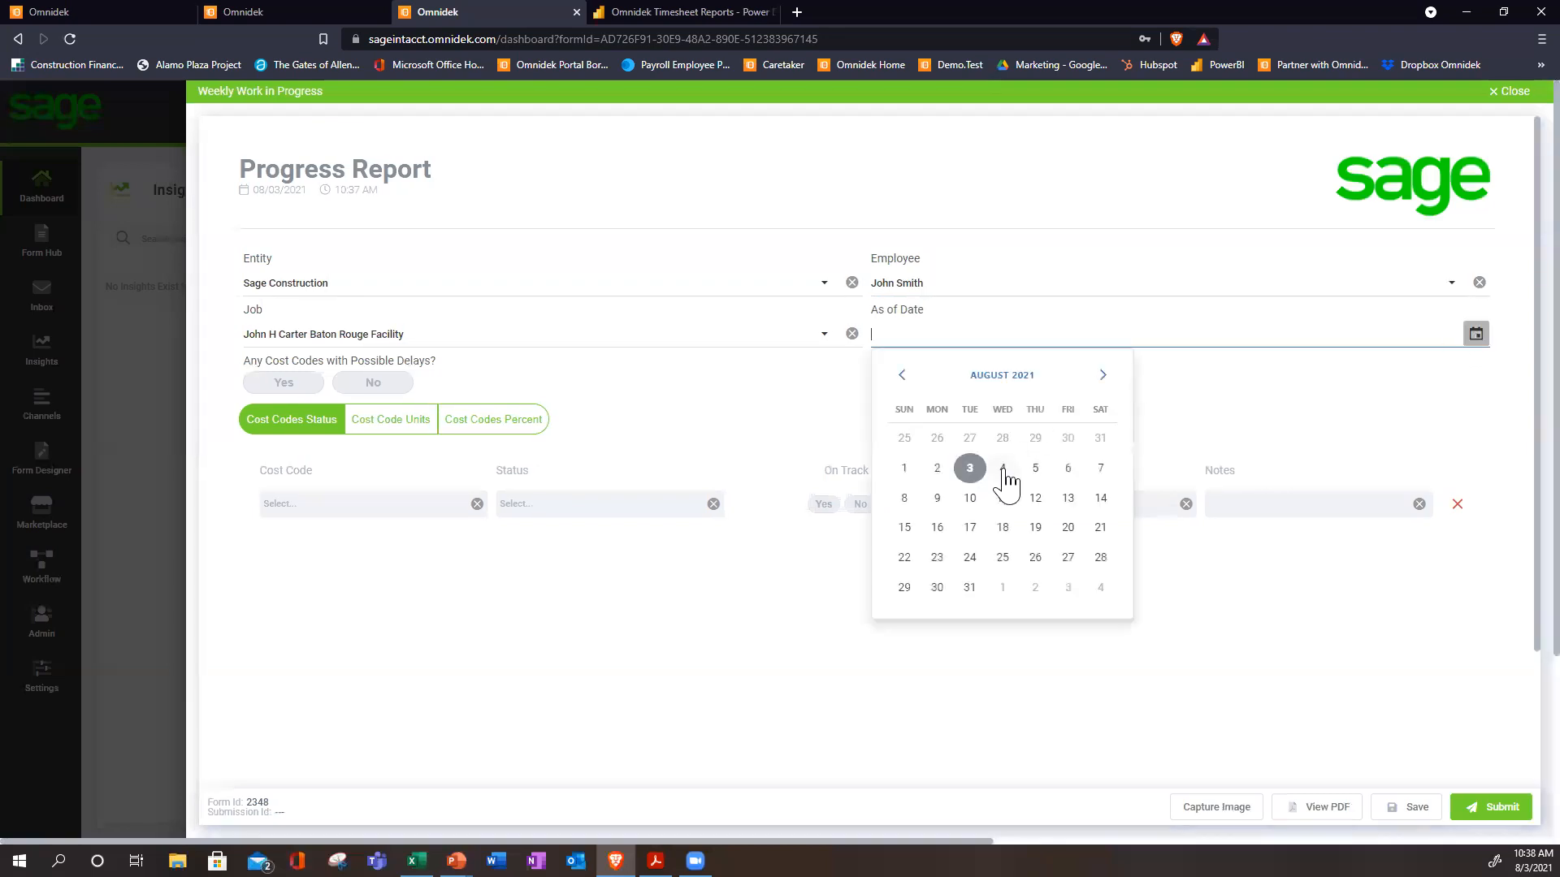
{"action": "left_click", "coordinate": [968, 467]}
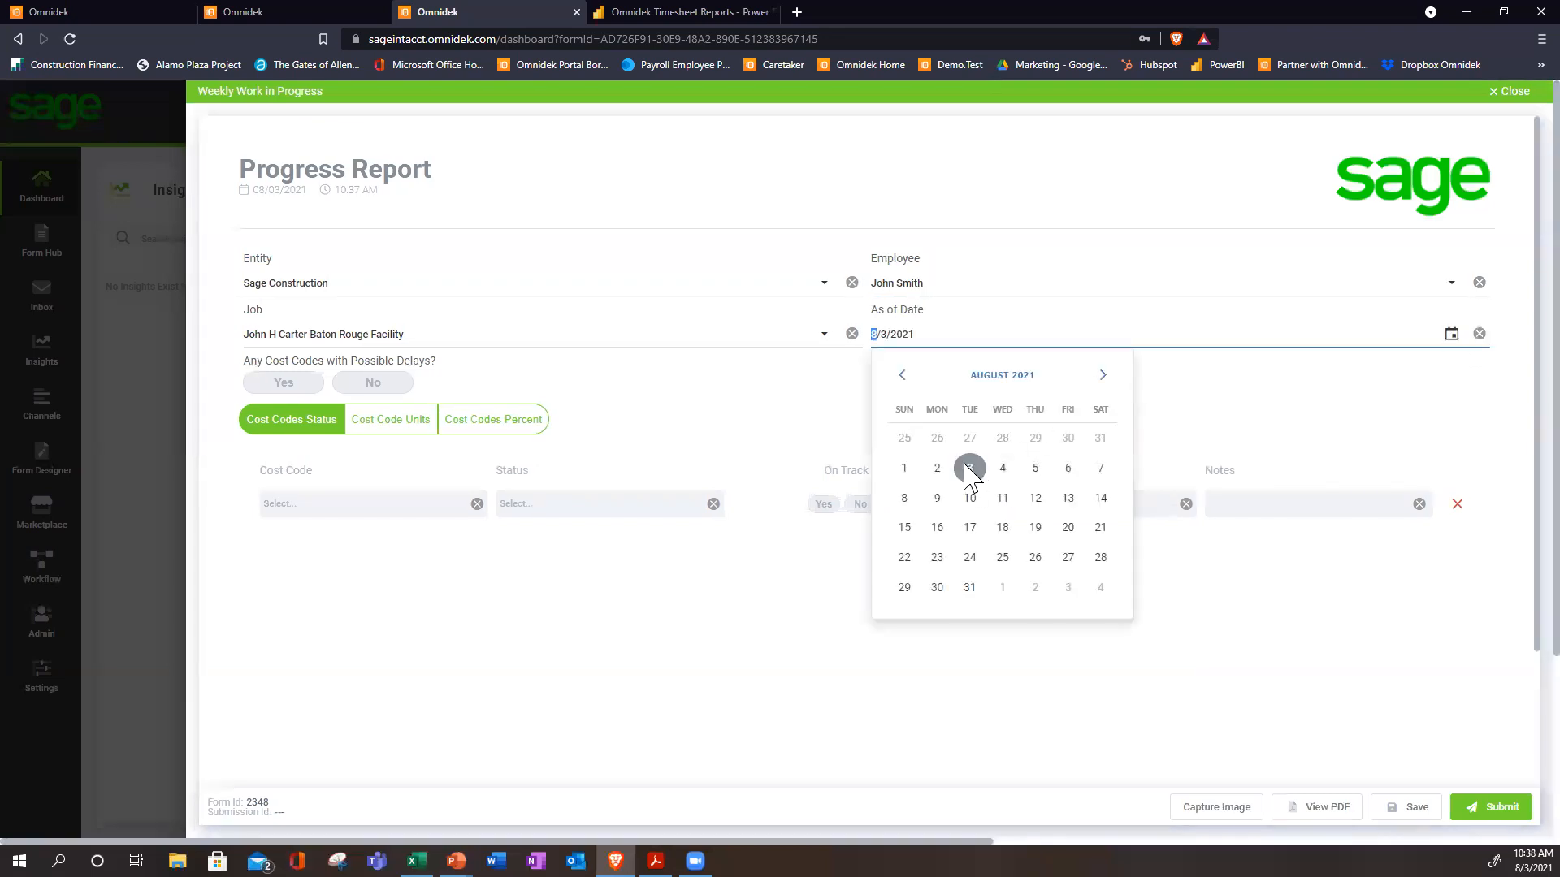
{"action": "left_click", "coordinate": [282, 383]}
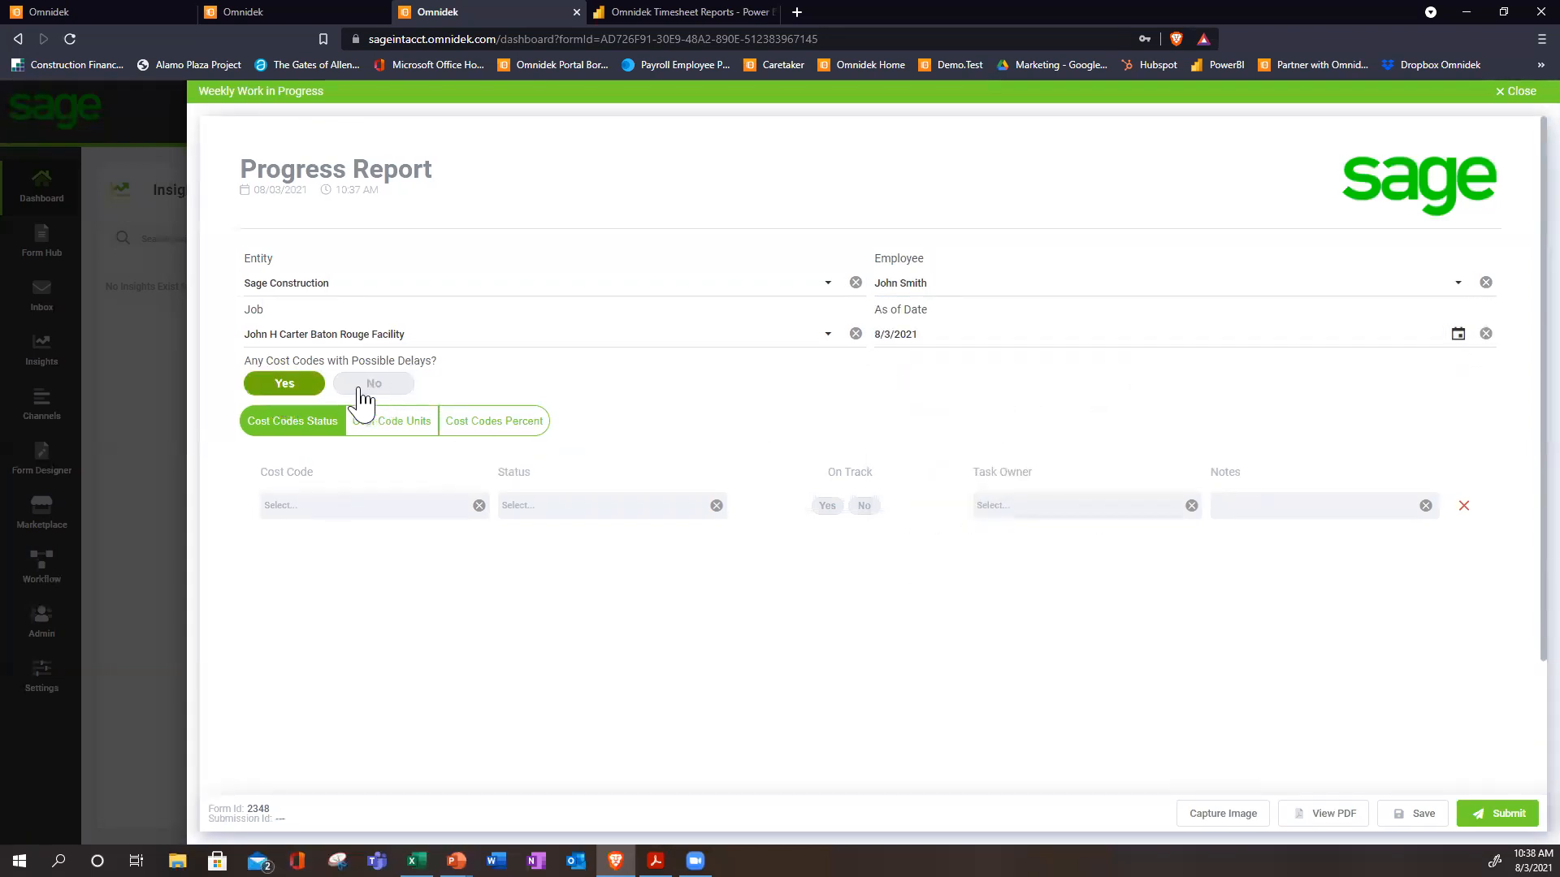
{"action": "left_click", "coordinate": [374, 385]}
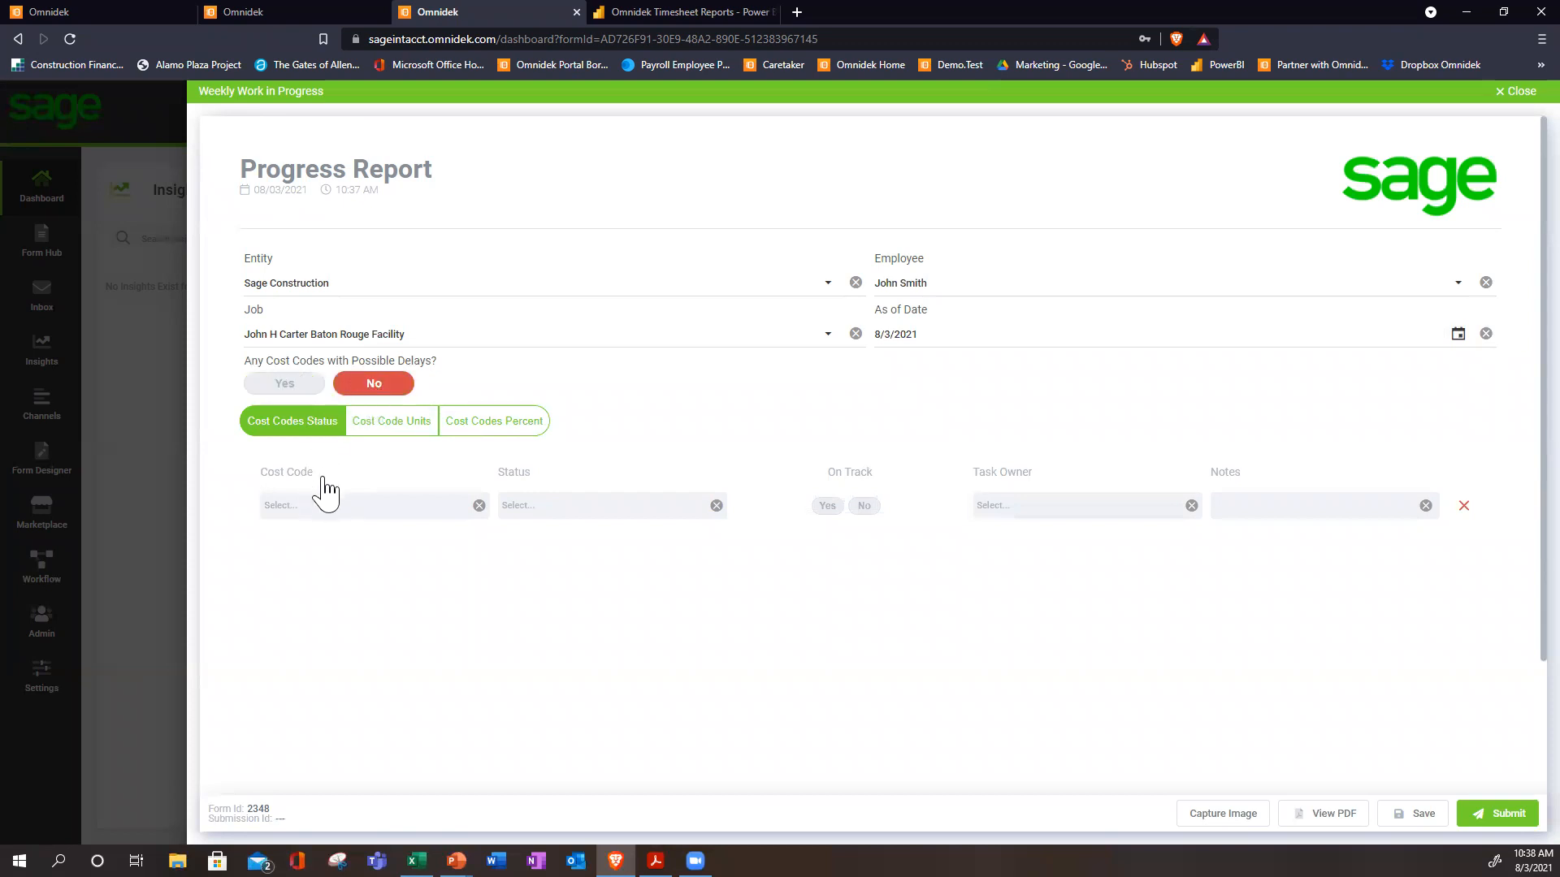
Add five more rows to the Cost Codes Status grid of the progress report.
{"action": "scroll", "coordinate": [271, 747], "scroll_direction": "down", "scroll_amount": 1}
{"action": "left_click", "coordinate": [270, 747]}
{"action": "left_click", "coordinate": [271, 747]}
{"action": "left_click", "coordinate": [271, 748]}
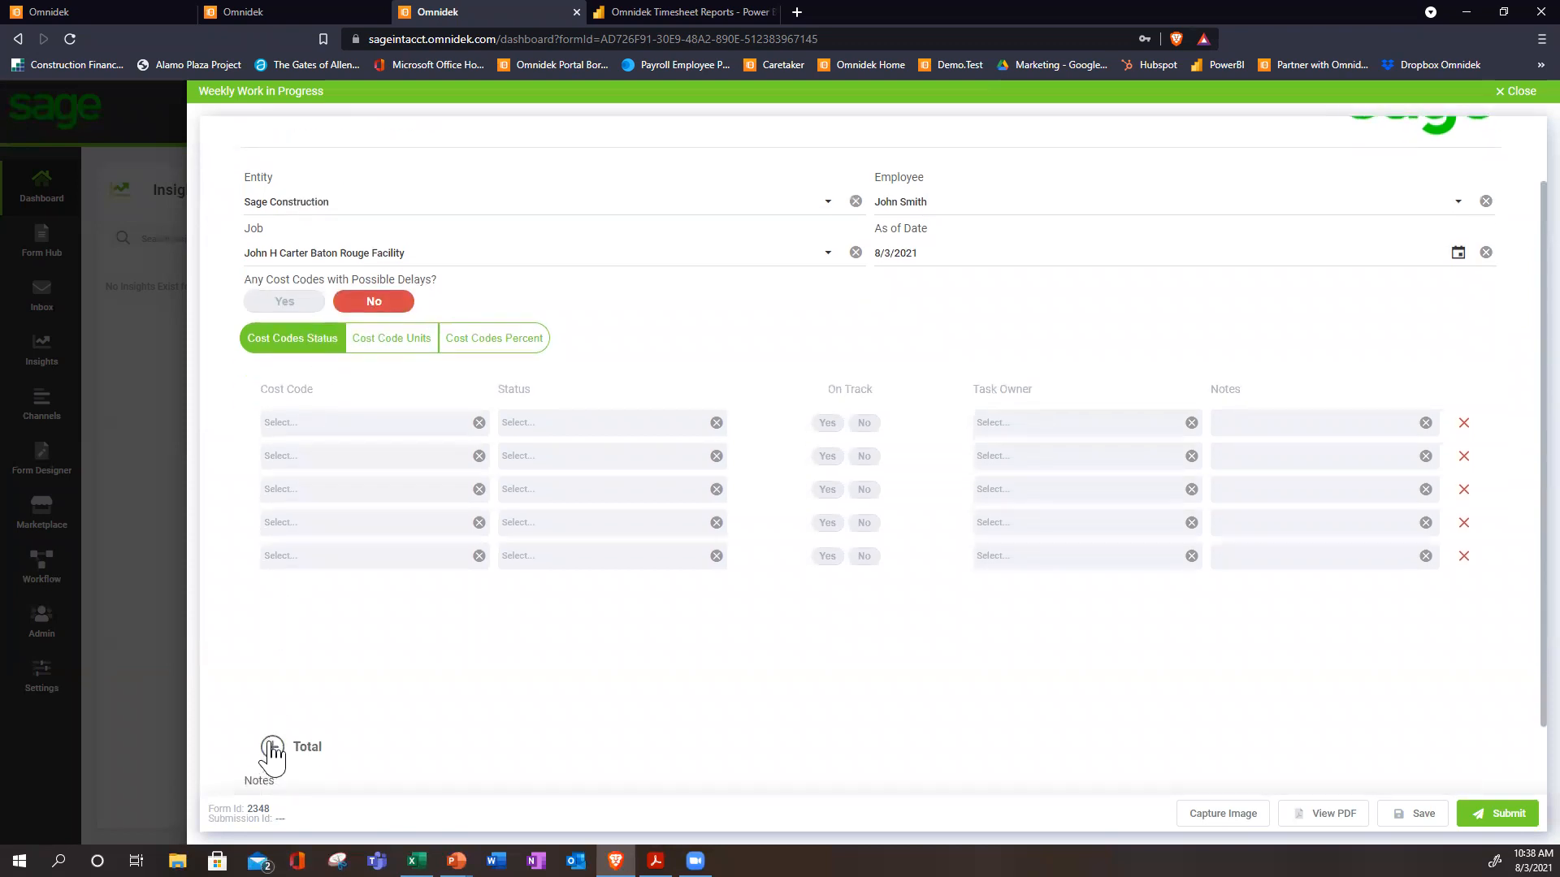
{"action": "left_click", "coordinate": [270, 747]}
{"action": "left_click", "coordinate": [271, 747]}
{"action": "scroll", "coordinate": [365, 620], "scroll_direction": "up", "scroll_amount": 1}
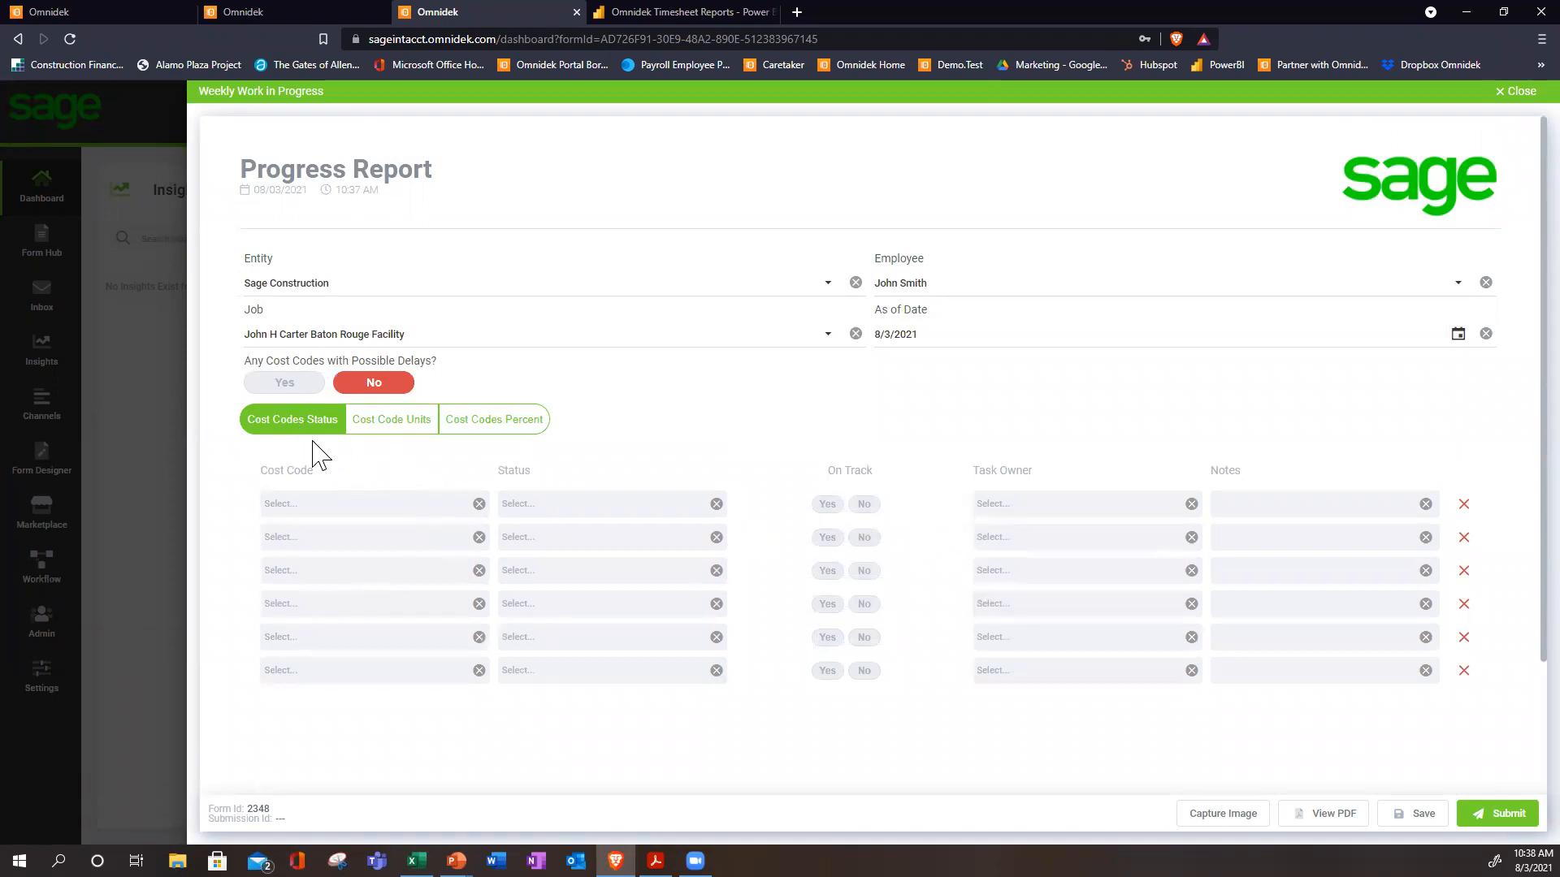
Look over the Cost Code Units grid and add four more rows to the Cost Codes Percent grid.
{"action": "left_click", "coordinate": [403, 426]}
{"action": "scroll", "coordinate": [333, 631], "scroll_direction": "down", "scroll_amount": 2}
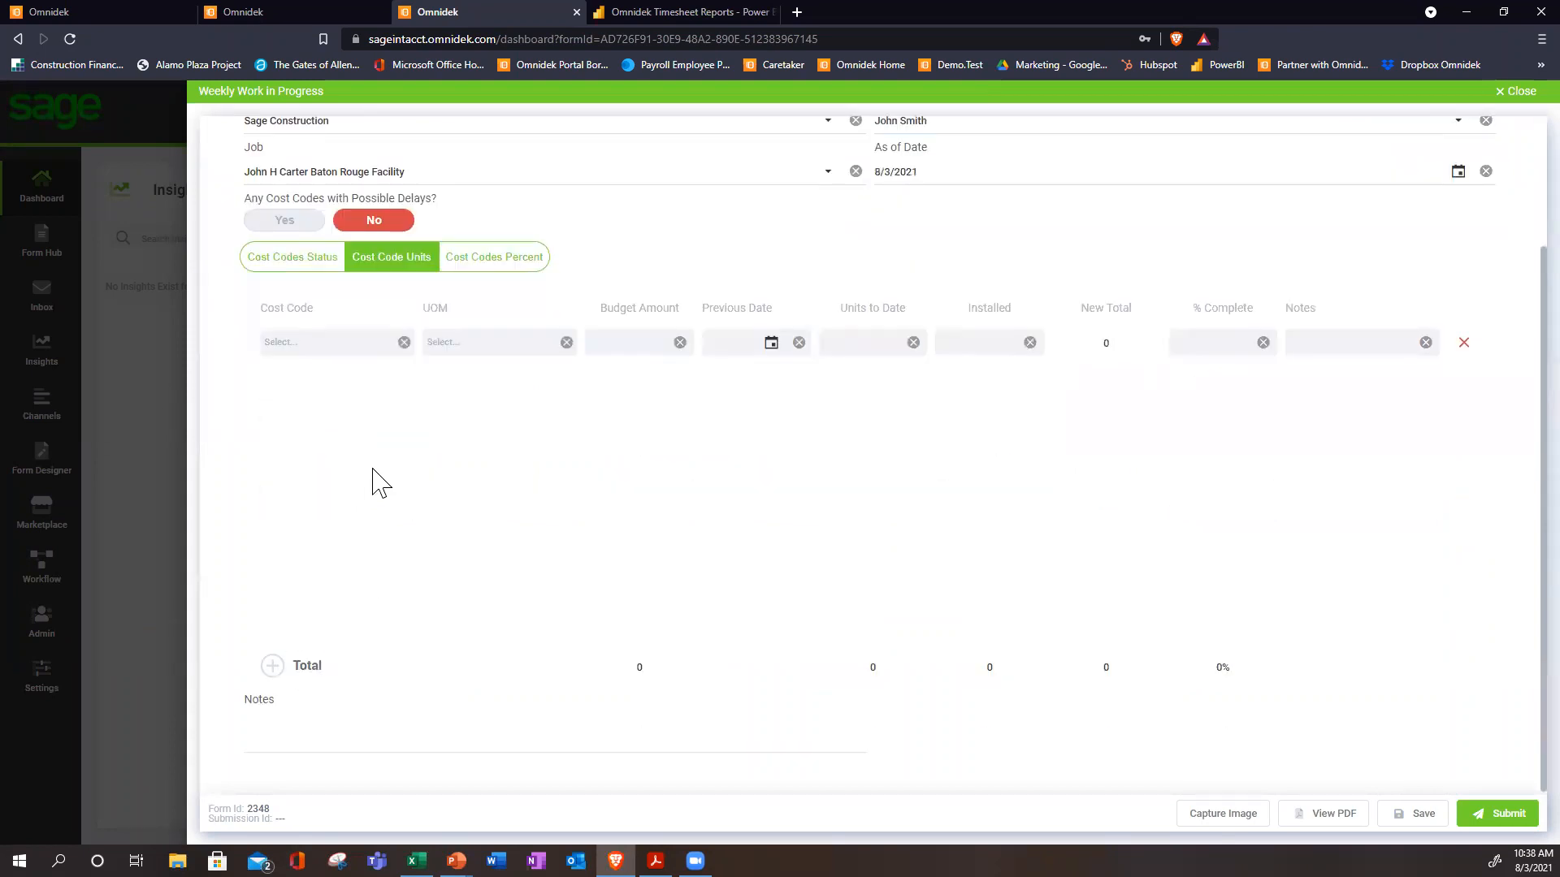
{"action": "left_click", "coordinate": [515, 260]}
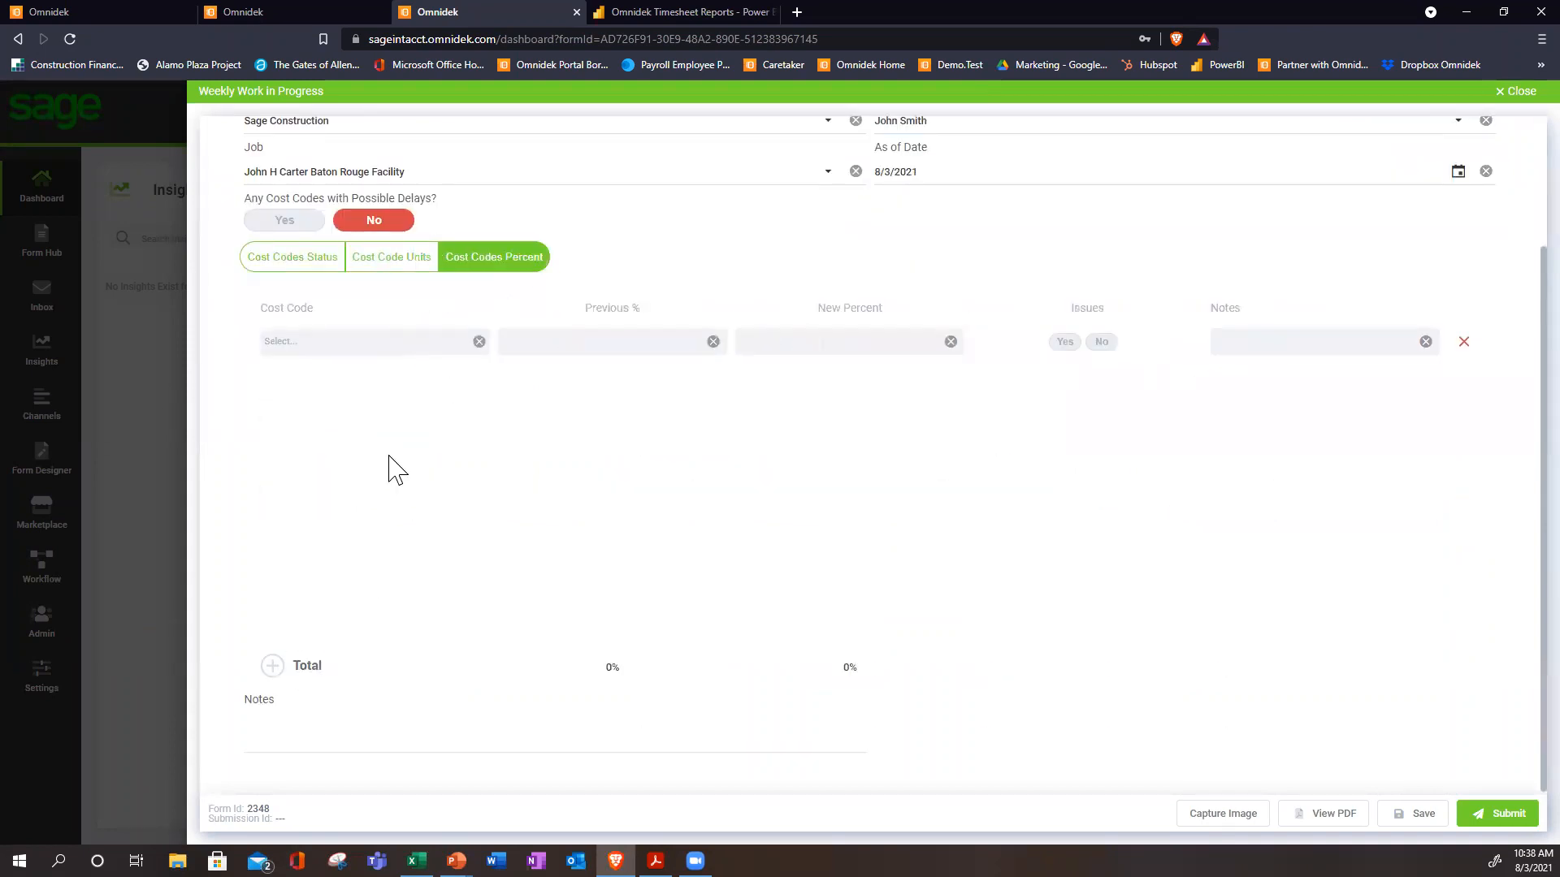
{"action": "left_click", "coordinate": [273, 669]}
{"action": "left_click", "coordinate": [272, 669]}
{"action": "left_click", "coordinate": [273, 670]}
{"action": "left_click", "coordinate": [273, 669]}
{"action": "scroll", "coordinate": [366, 595], "scroll_direction": "up", "scroll_amount": 2}
Fill the first percent row with cost code 100-02 | Code 1, previous 25%, new 43% and issues No.
{"action": "left_click", "coordinate": [445, 505]}
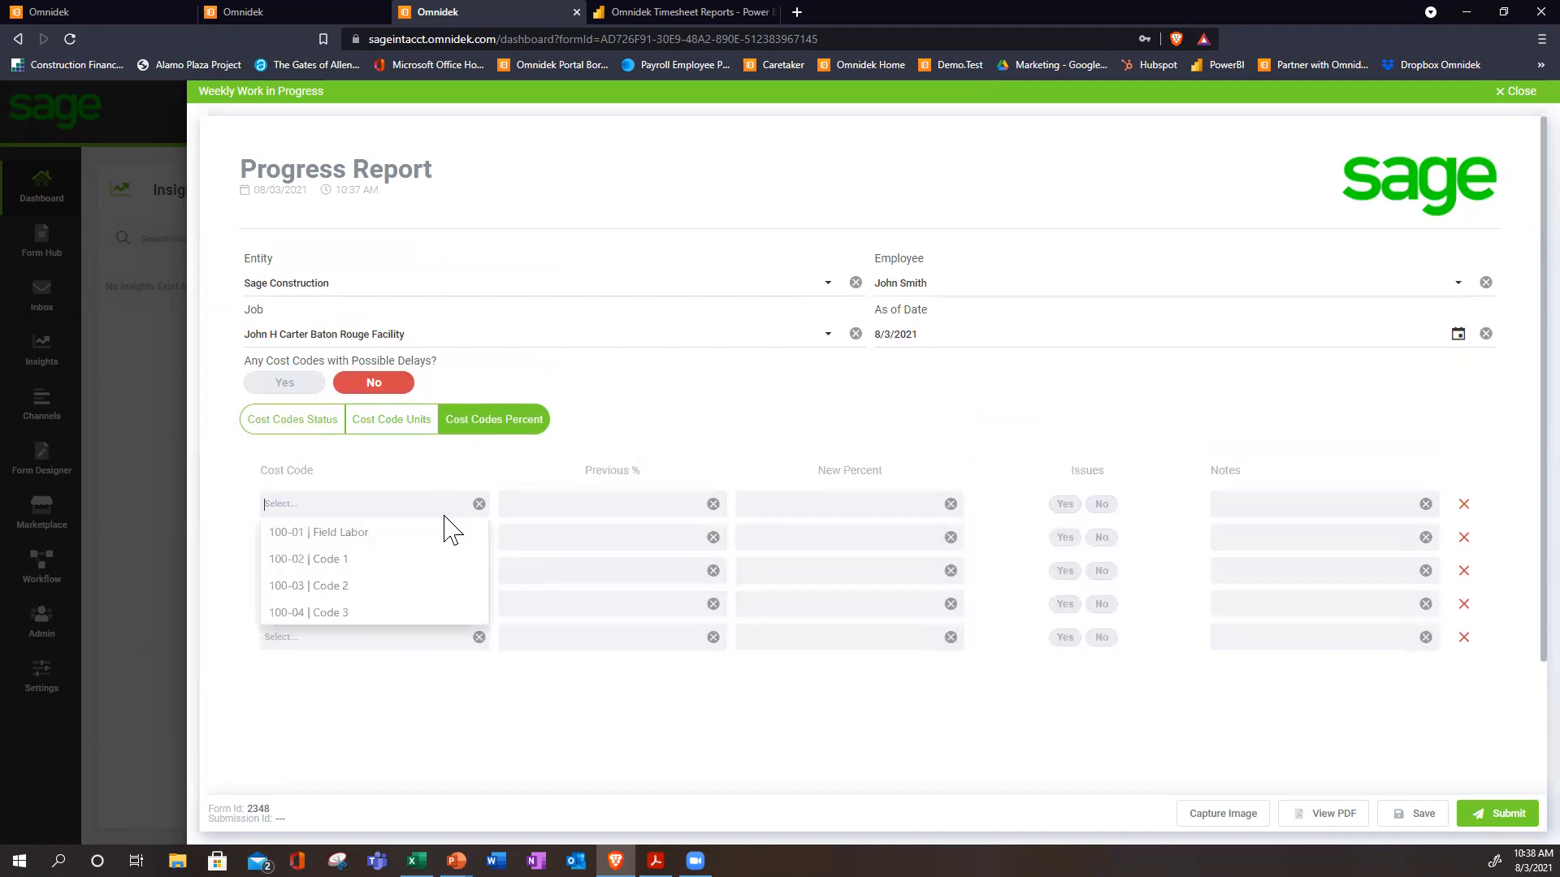
{"action": "left_click", "coordinate": [390, 559]}
{"action": "left_click", "coordinate": [621, 510]}
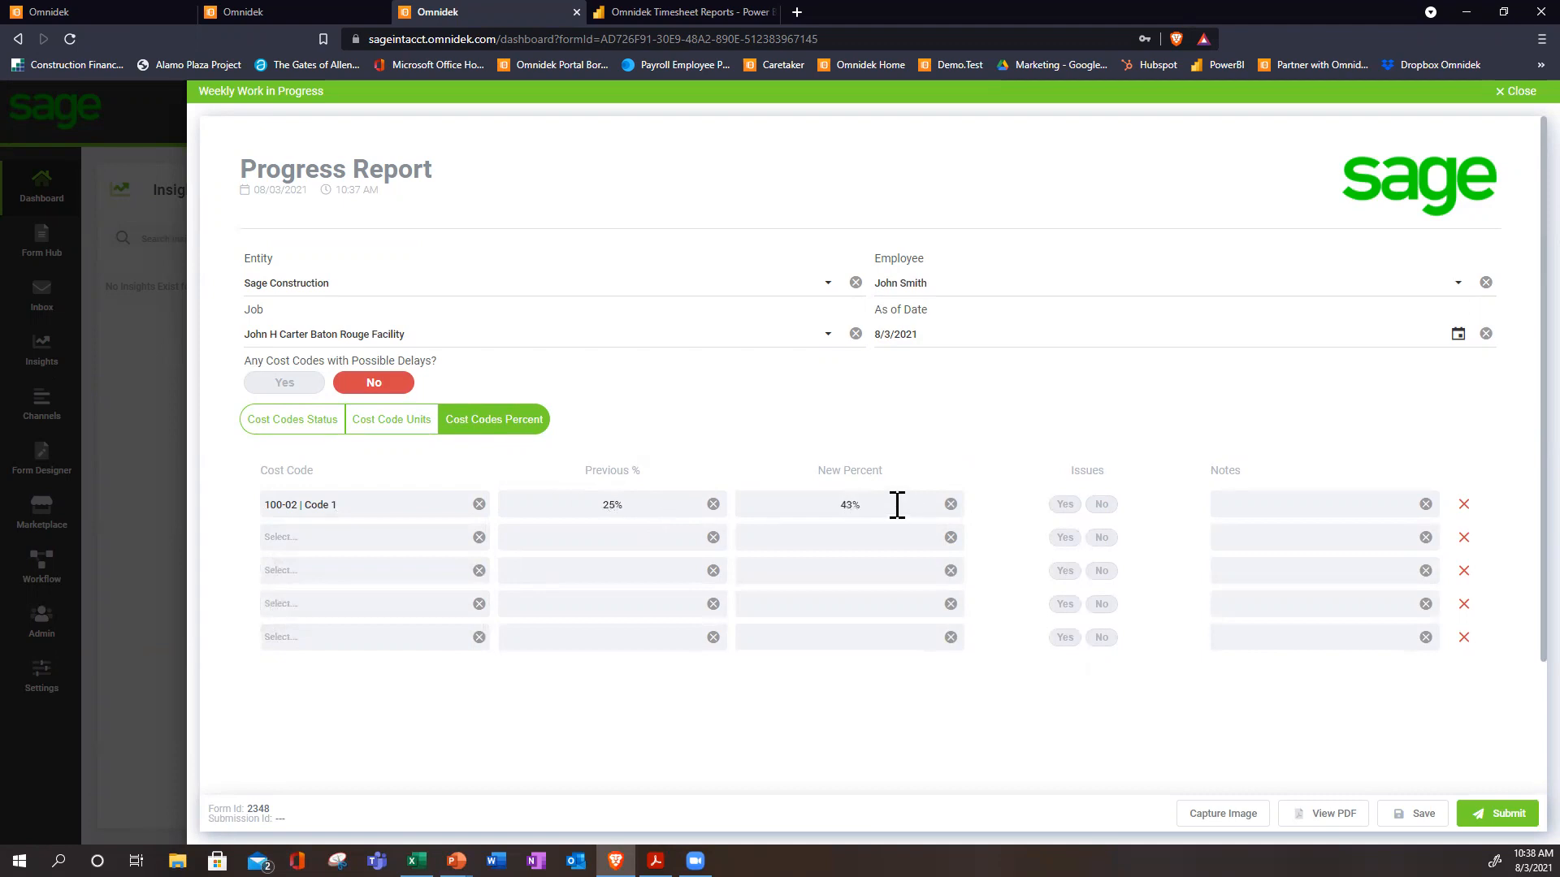
{"action": "left_click", "coordinate": [1103, 505]}
Fill the first Cost Code Units row with 100-02 | Code 1, UOM EA, budget 2,500, units to date 245 and installed 120.
{"action": "left_click", "coordinate": [395, 421]}
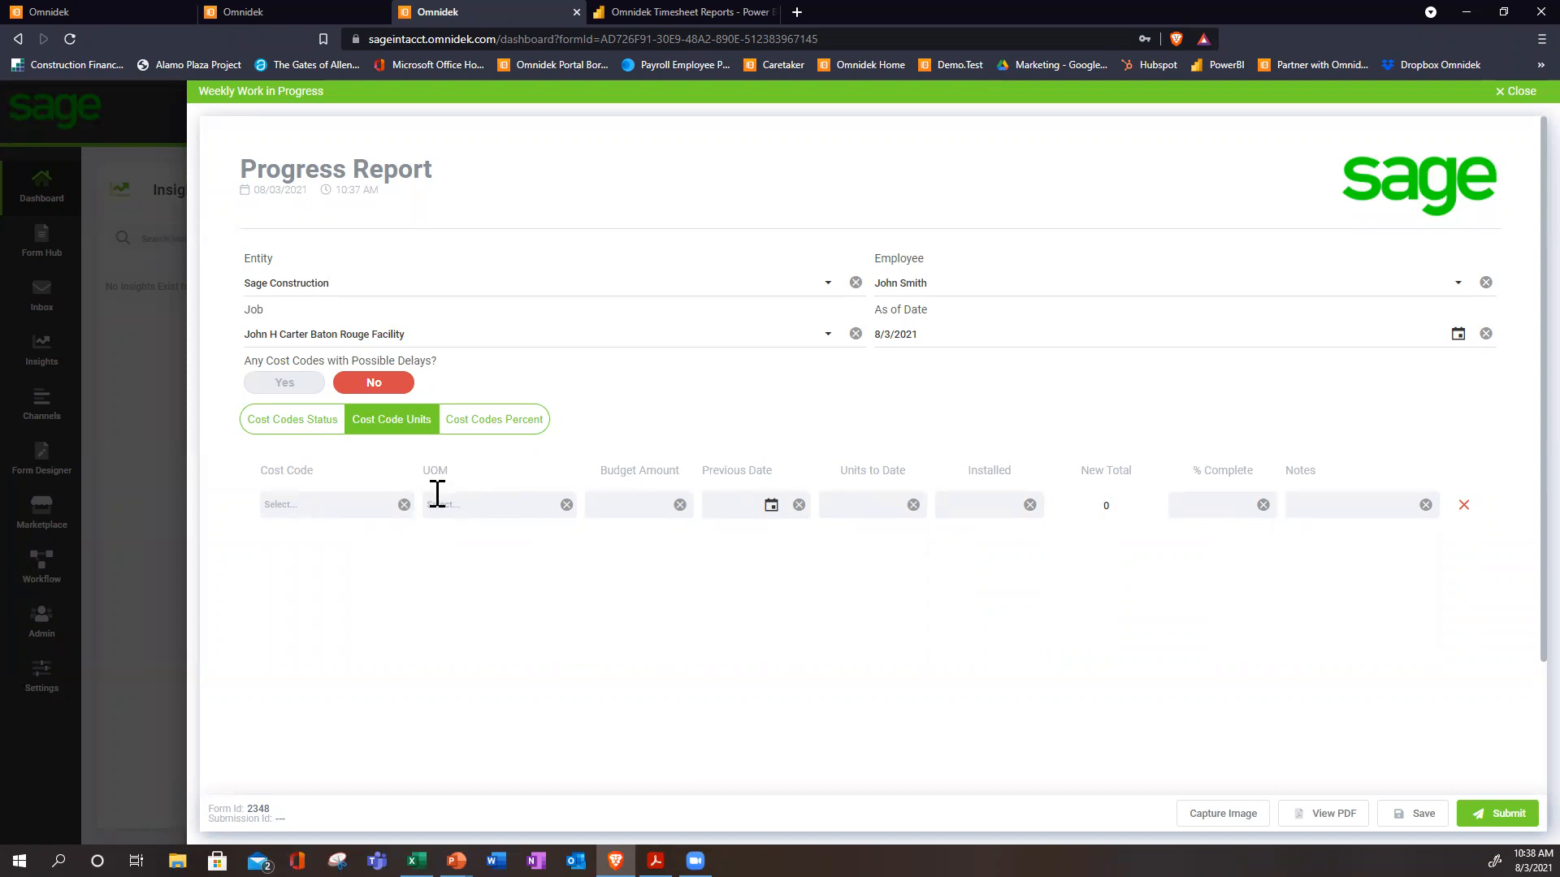
{"action": "left_click", "coordinate": [373, 511]}
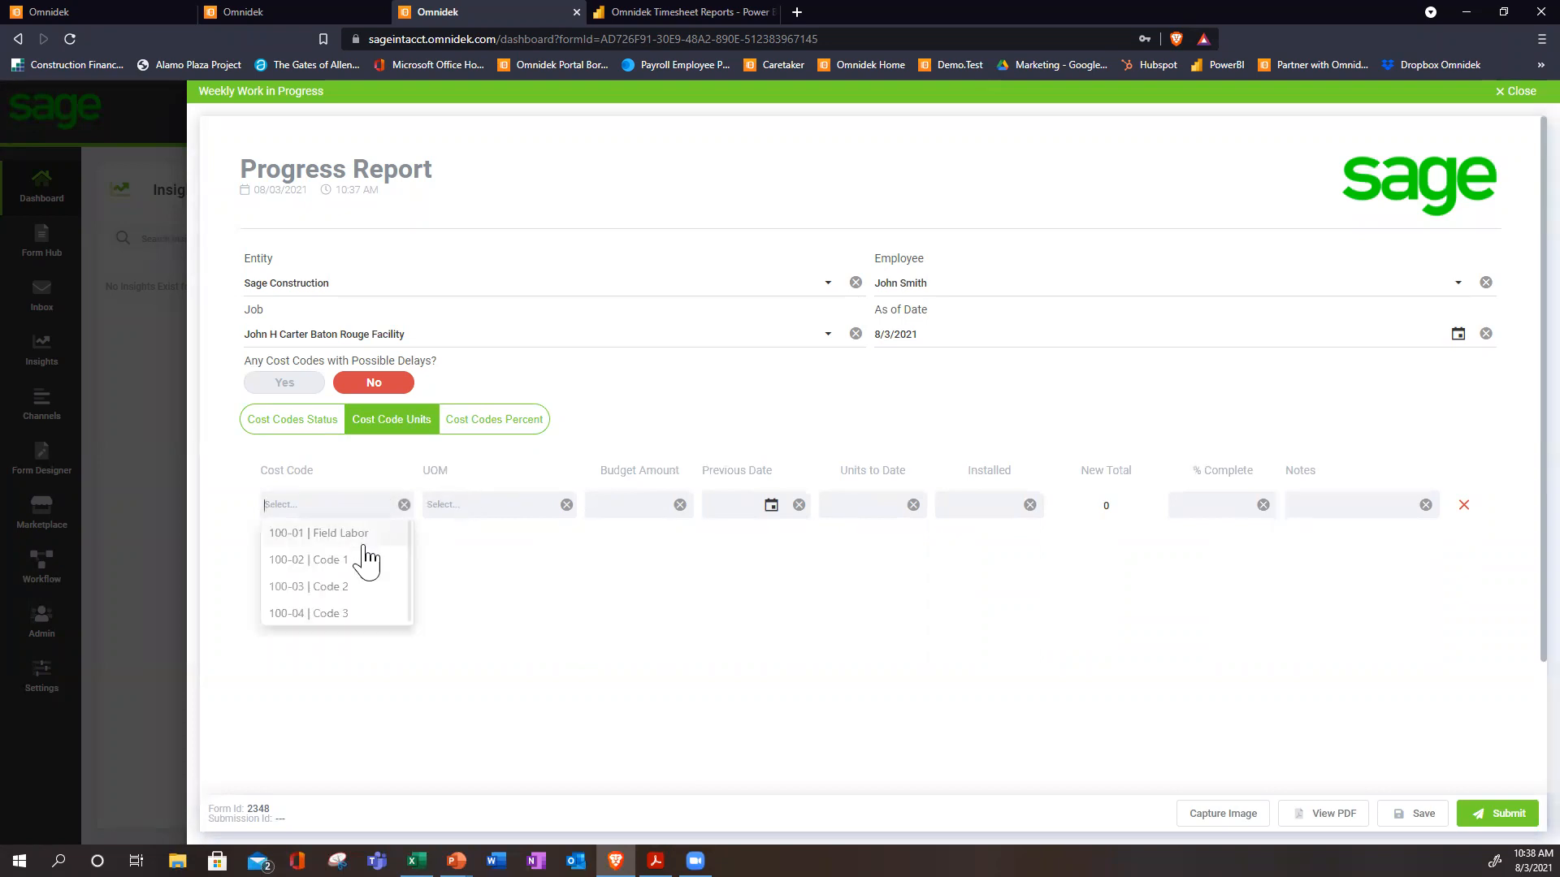
{"action": "left_click", "coordinate": [402, 555]}
{"action": "left_click", "coordinate": [524, 507]}
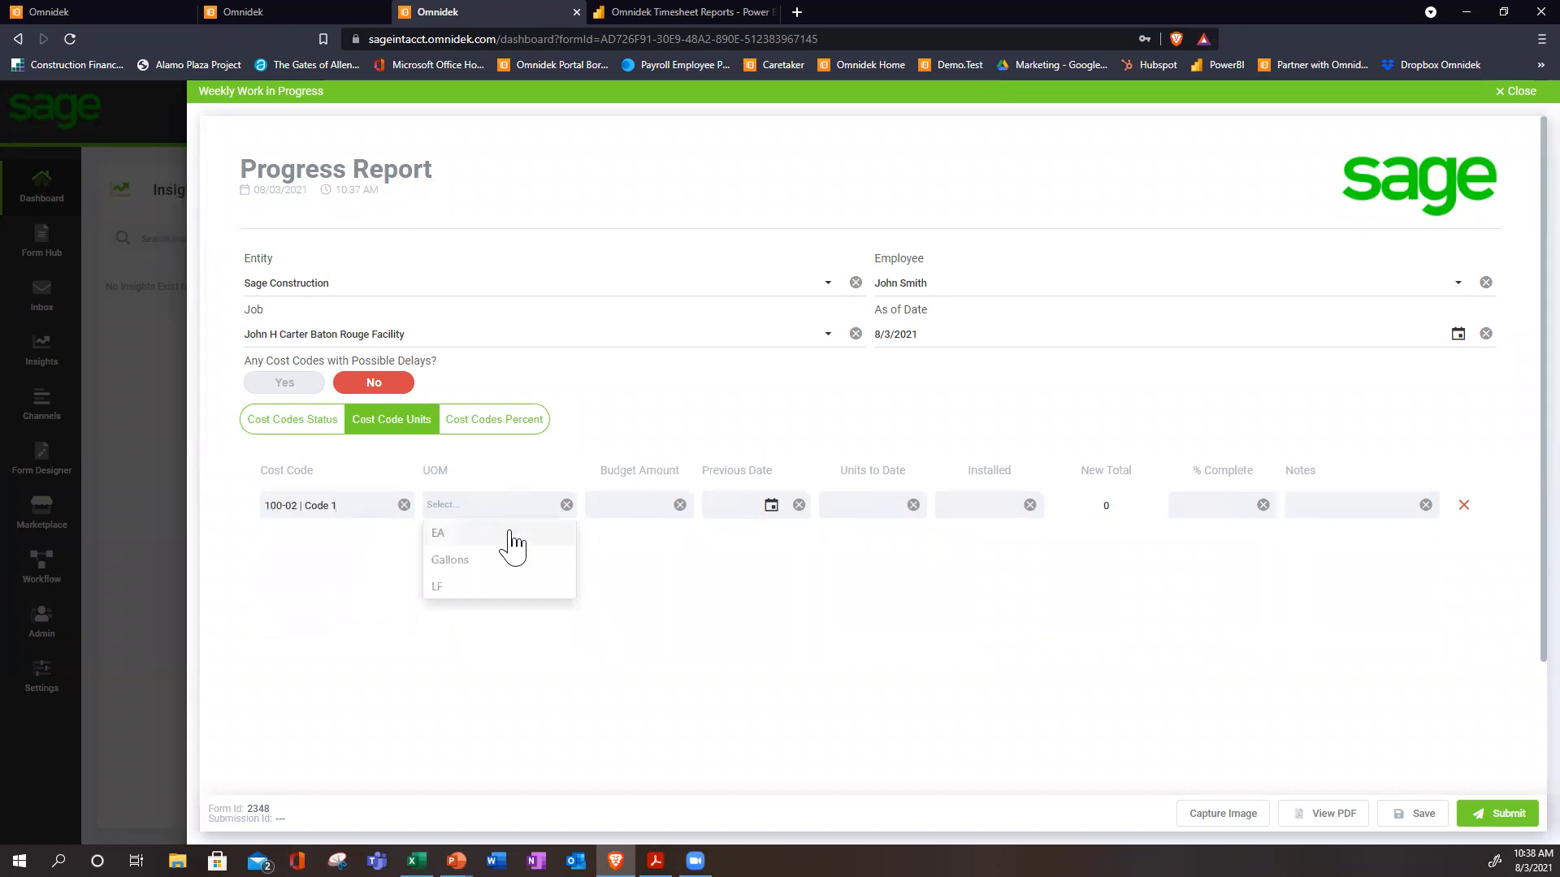
{"action": "left_click", "coordinate": [510, 535]}
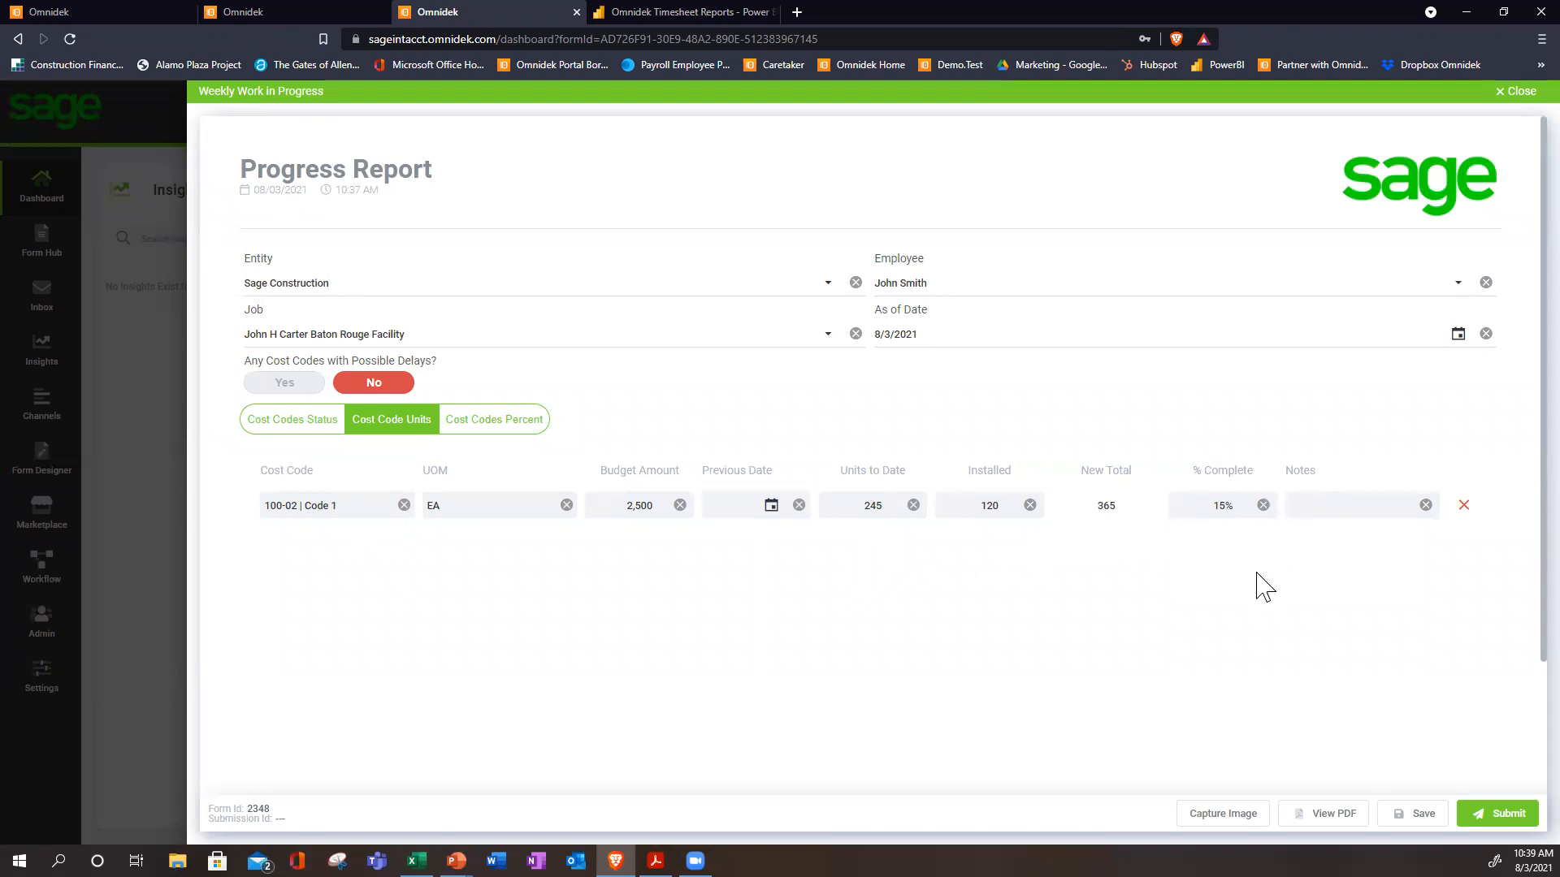
Add three more blank rows to the Cost Code Units grid.
{"action": "scroll", "coordinate": [390, 658], "scroll_direction": "down", "scroll_amount": 2}
{"action": "double_click", "coordinate": [272, 662]}
{"action": "left_click", "coordinate": [278, 667]}
{"action": "scroll", "coordinate": [510, 565], "scroll_direction": "up", "scroll_amount": 2}
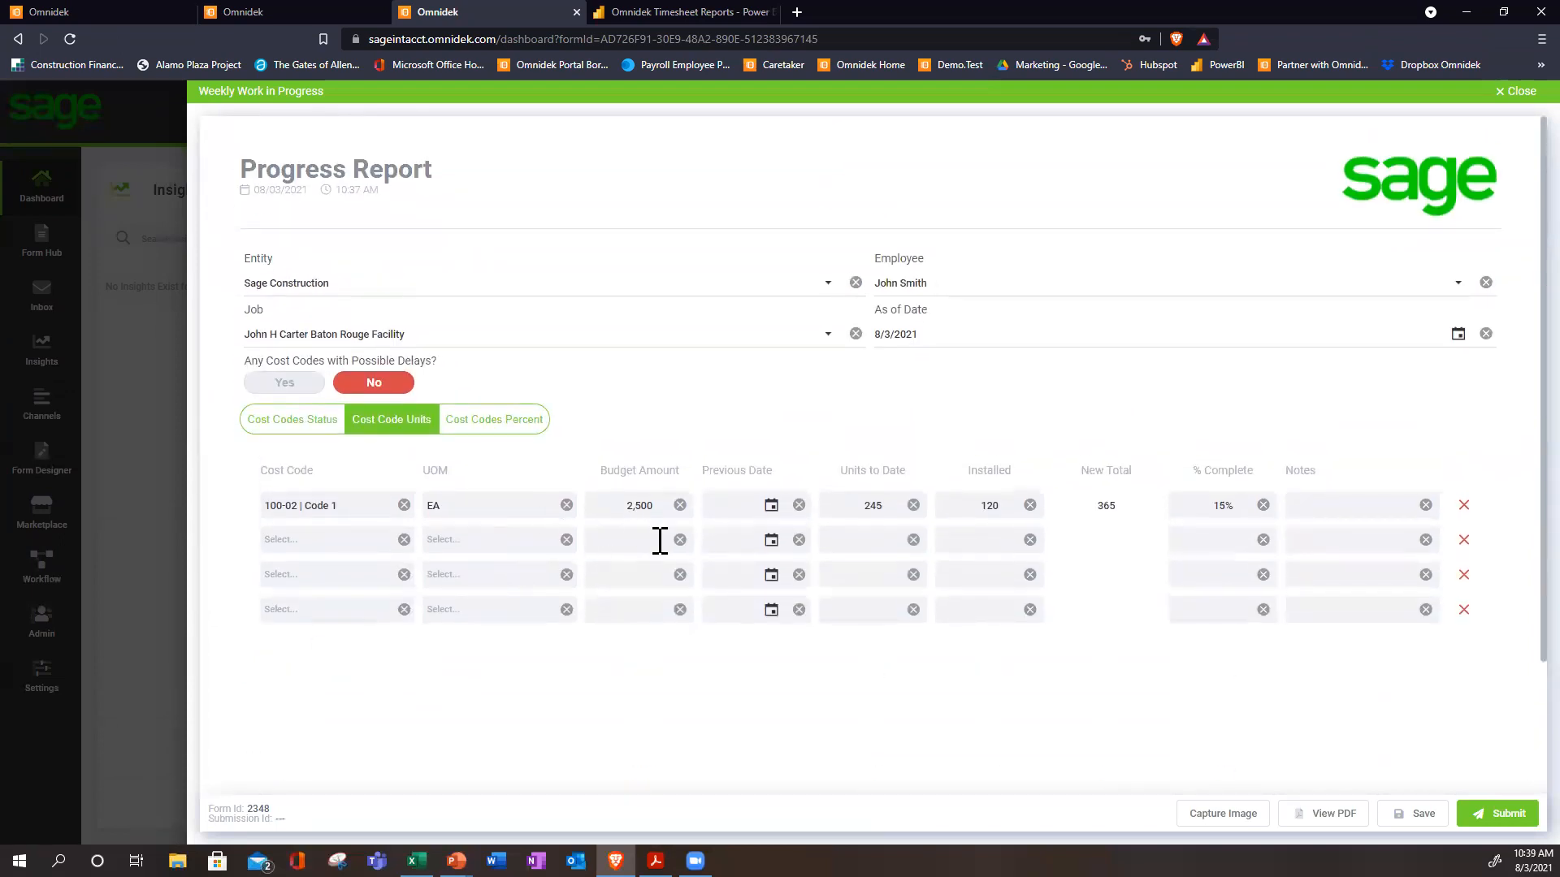
Close the progress report and open the held Daily Report for Fort Wayne Officer's Club on the demo test site.
{"action": "left_click", "coordinate": [1518, 92]}
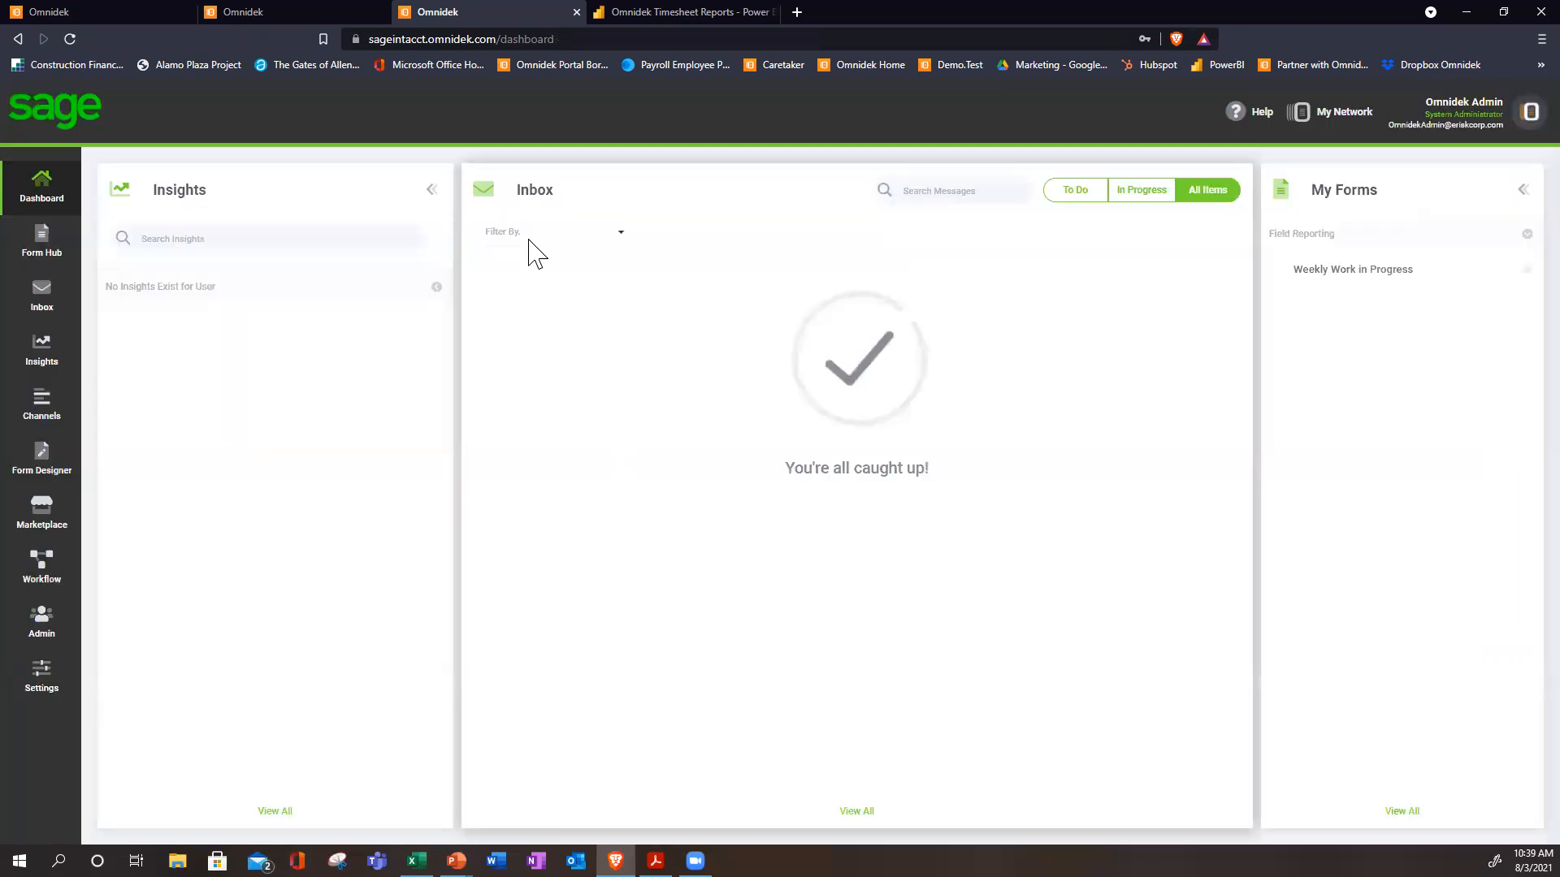
{"action": "left_click", "coordinate": [293, 11]}
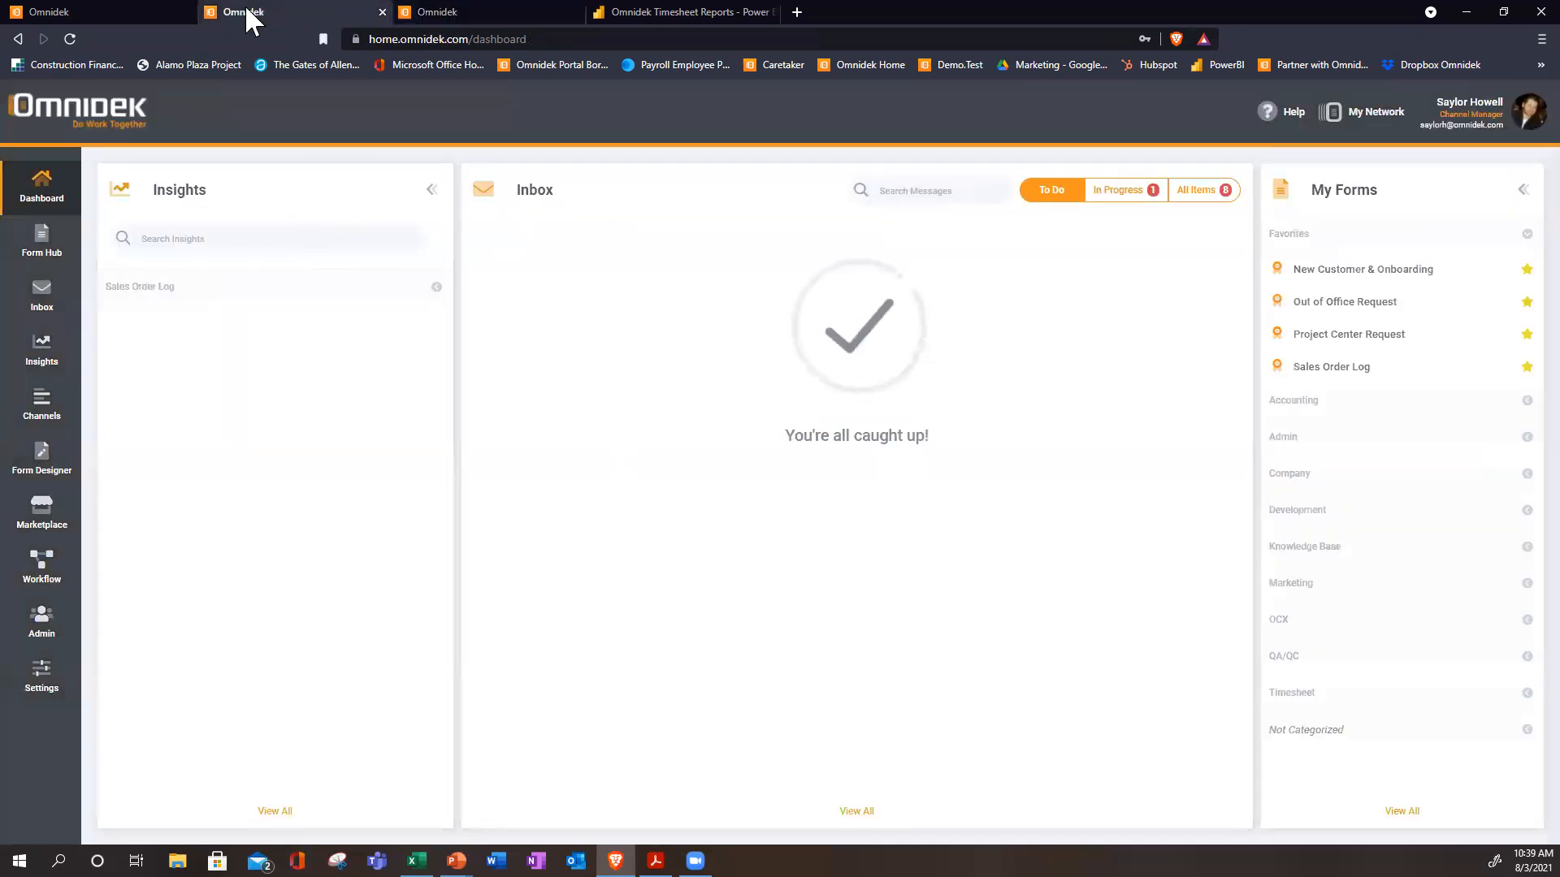
{"action": "left_click", "coordinate": [106, 15]}
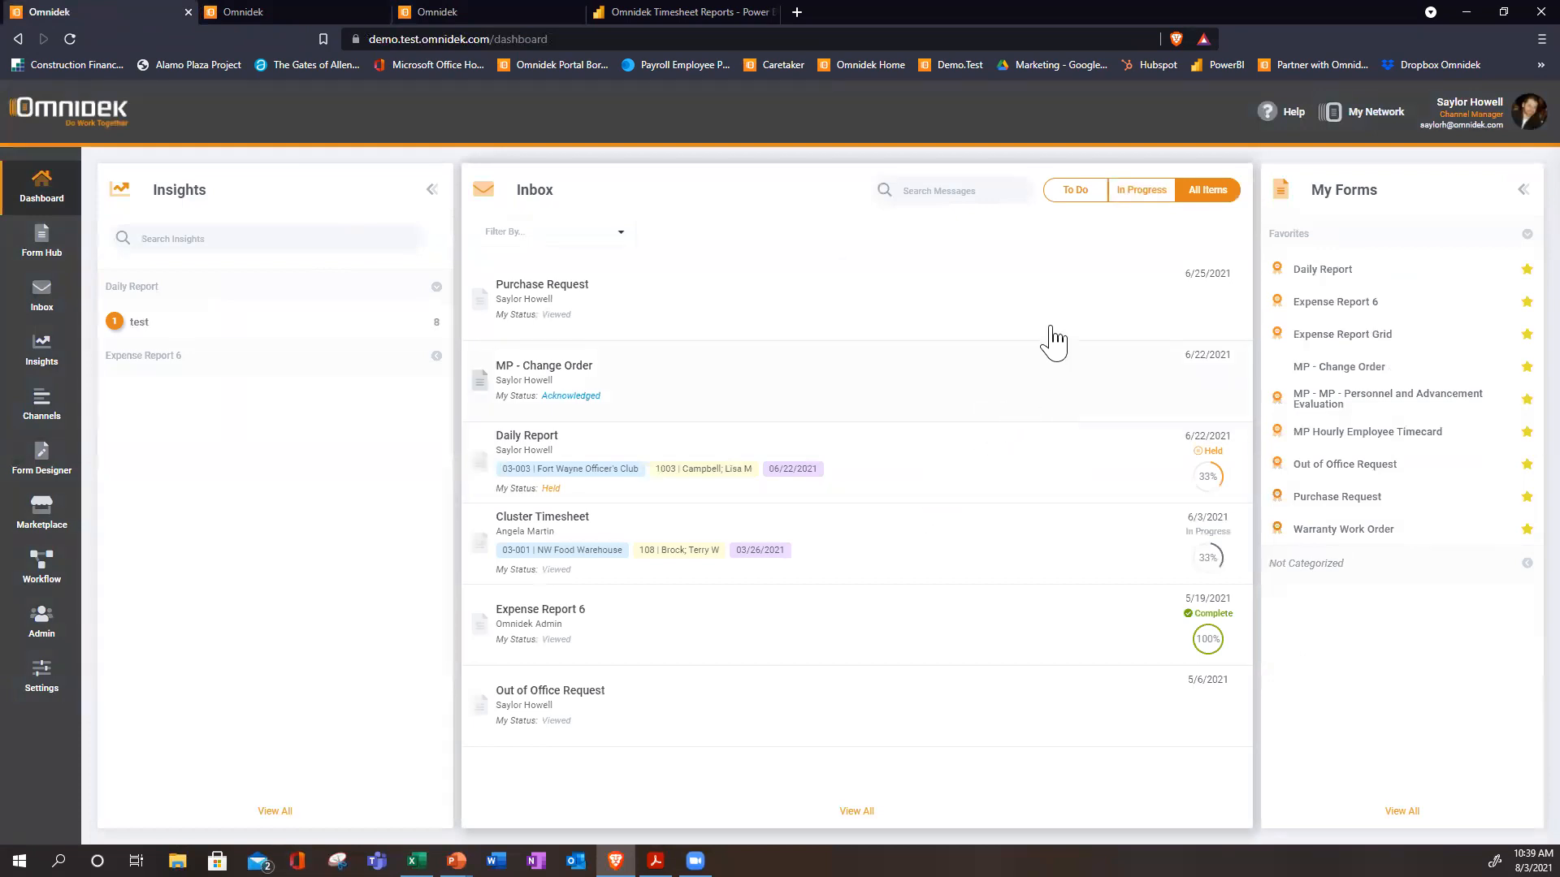
{"action": "left_click", "coordinate": [741, 455]}
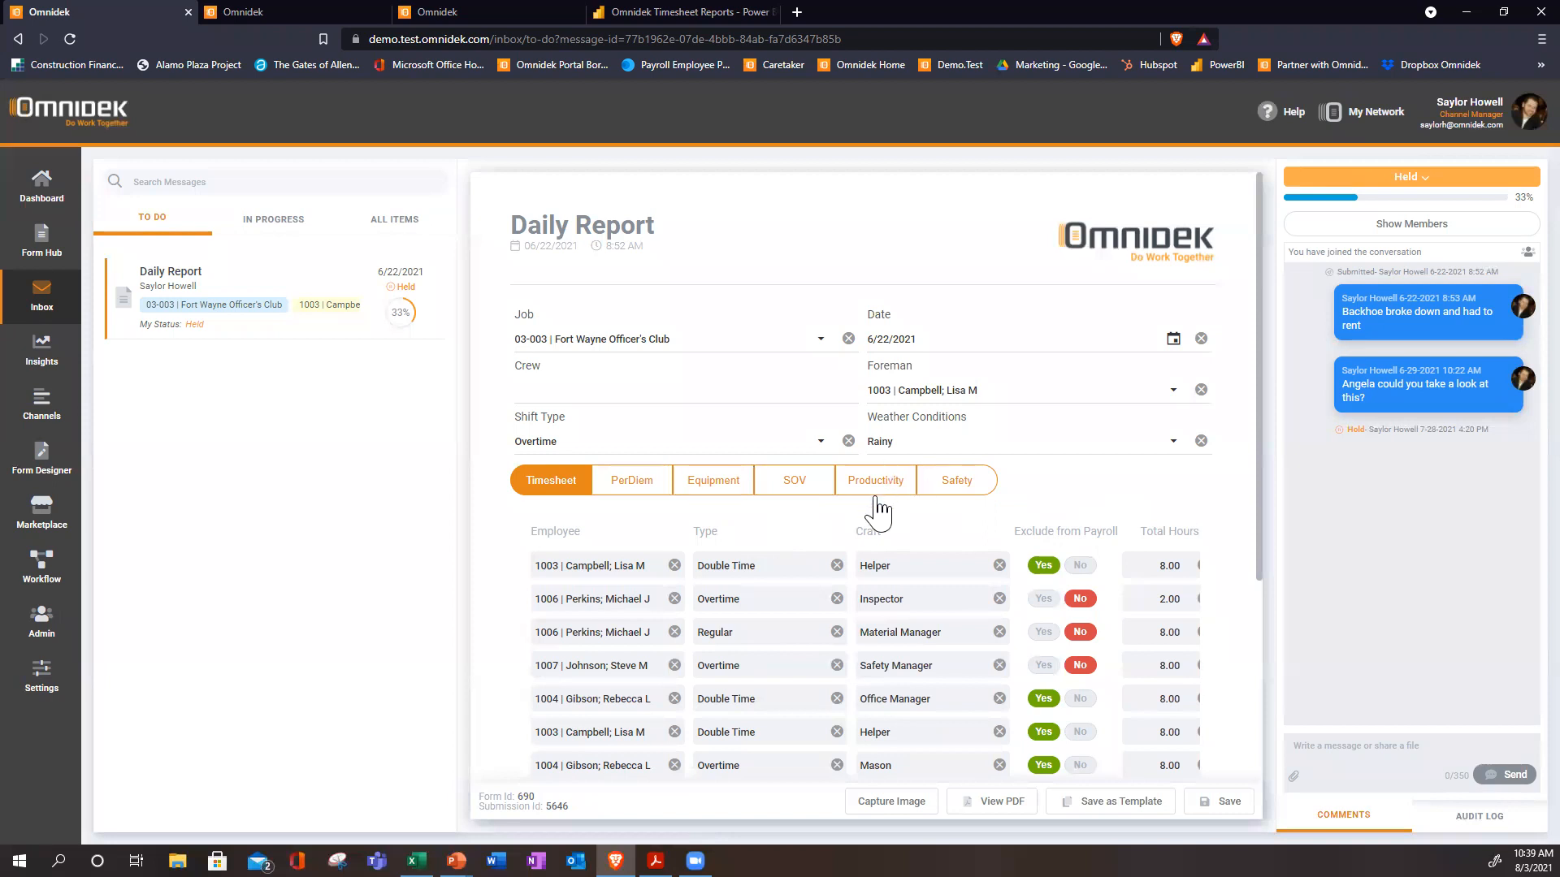
Examine the Timesheet, Equipment and Productivity sections of the Daily Report.
{"action": "scroll", "coordinate": [886, 670], "scroll_direction": "down", "scroll_amount": 1}
{"action": "scroll", "coordinate": [895, 642], "scroll_direction": "up", "scroll_amount": 1}
{"action": "scroll", "coordinate": [803, 667], "scroll_direction": "down", "scroll_amount": 1}
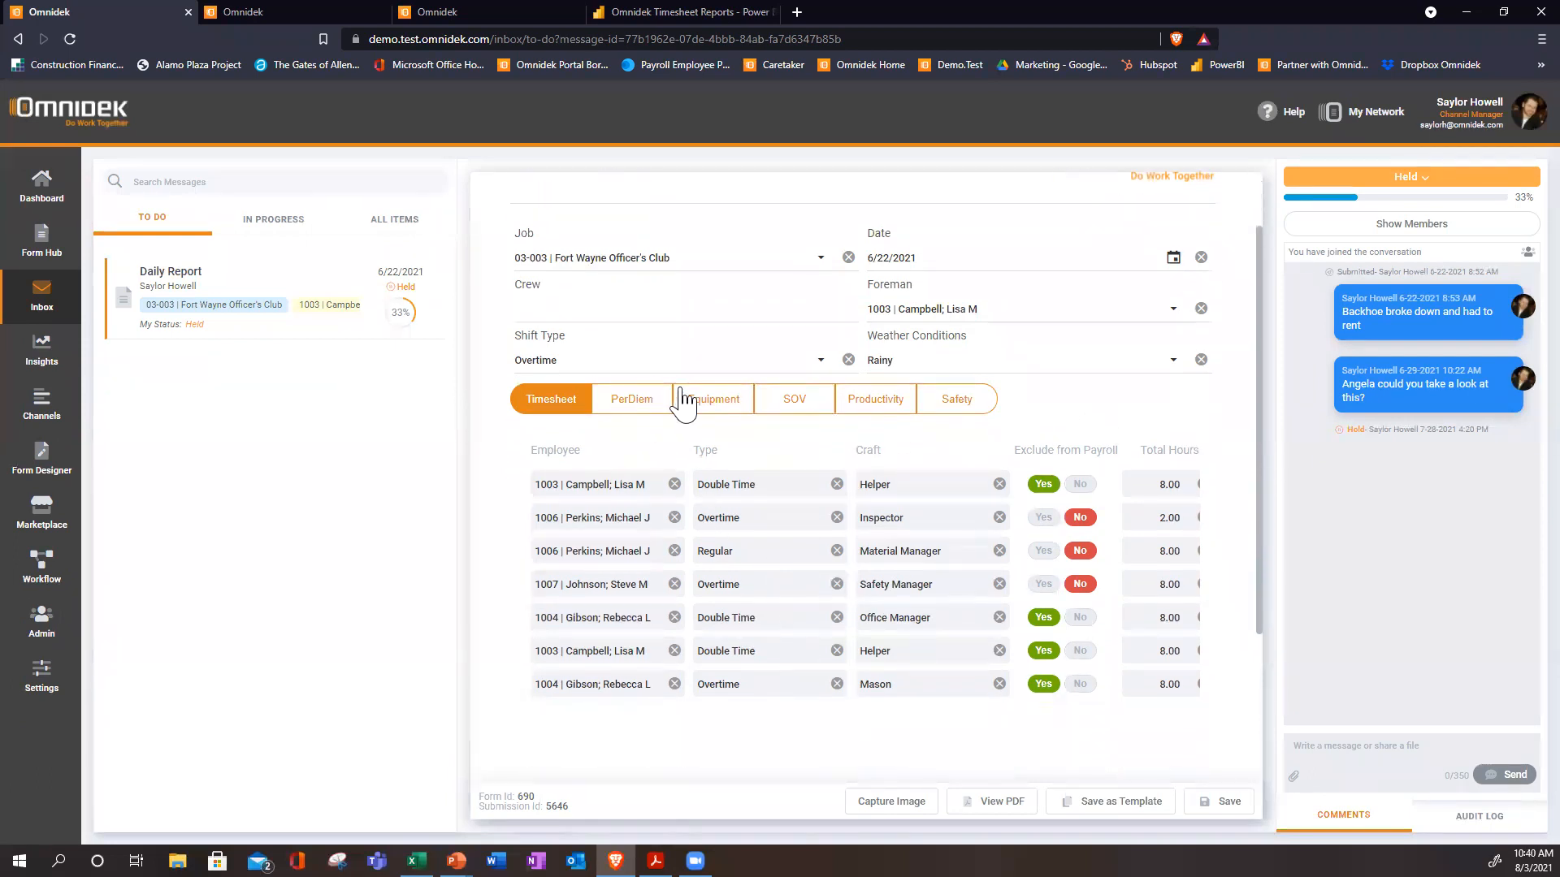
{"action": "left_click", "coordinate": [705, 402]}
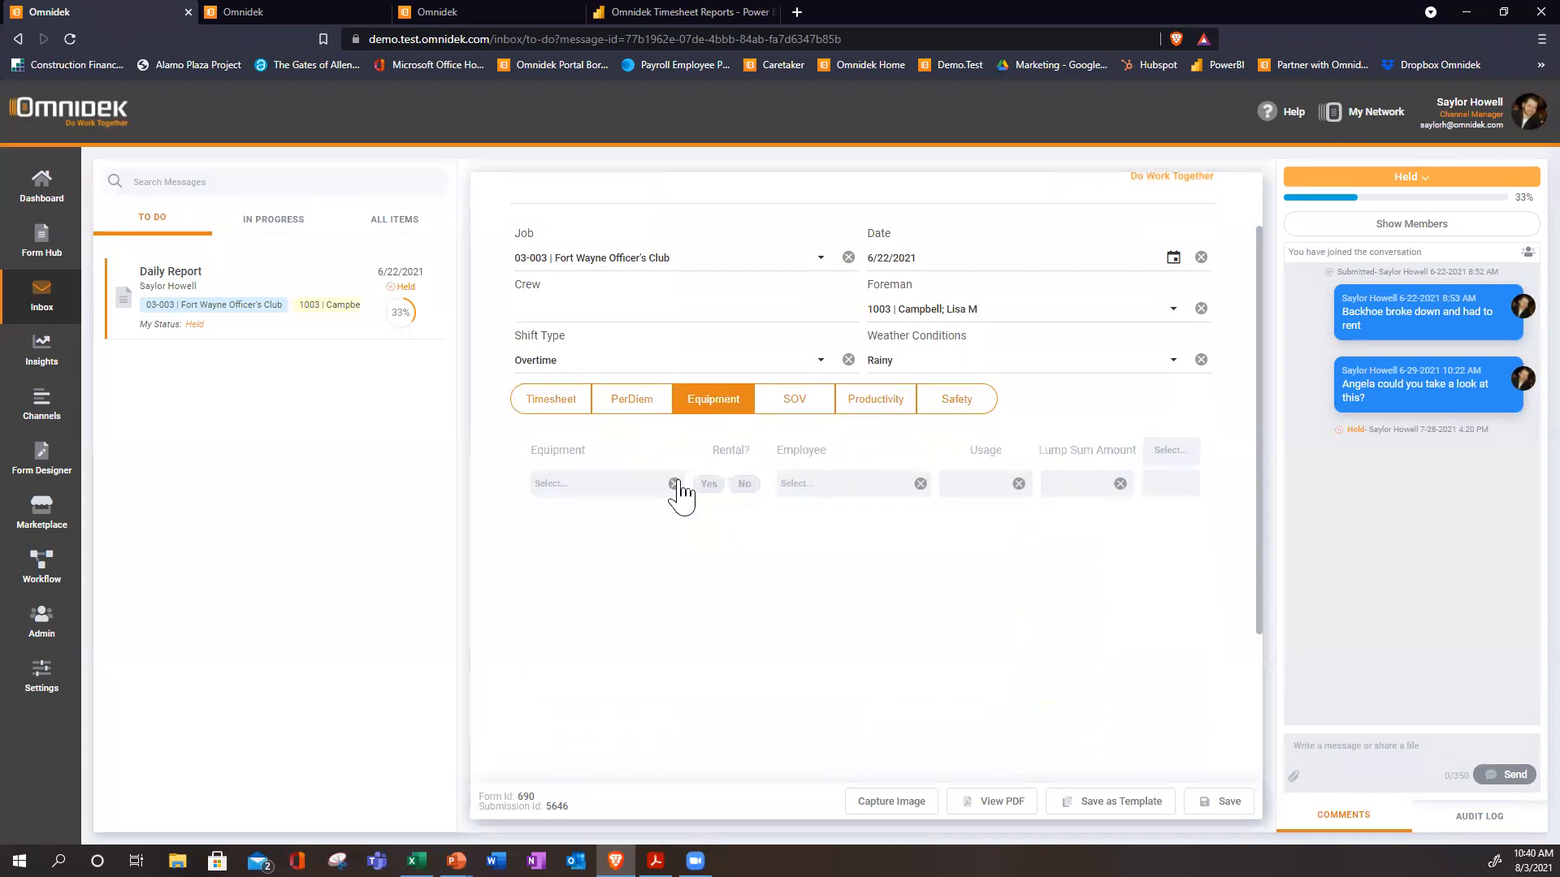
{"action": "left_click", "coordinate": [872, 418]}
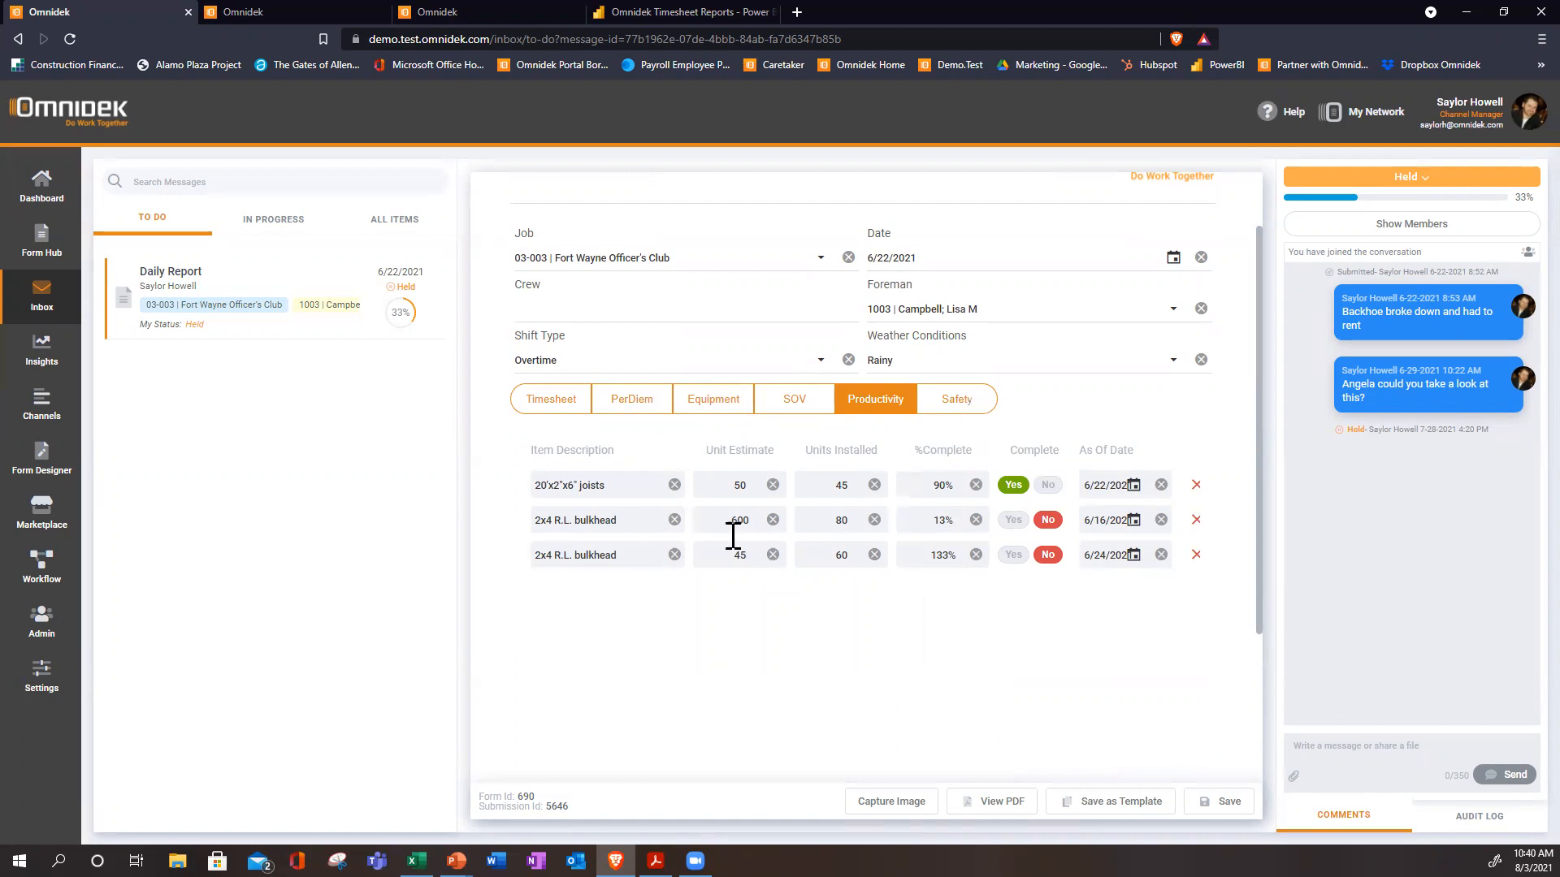
{"action": "scroll", "coordinate": [731, 533], "scroll_direction": "up", "scroll_amount": 1}
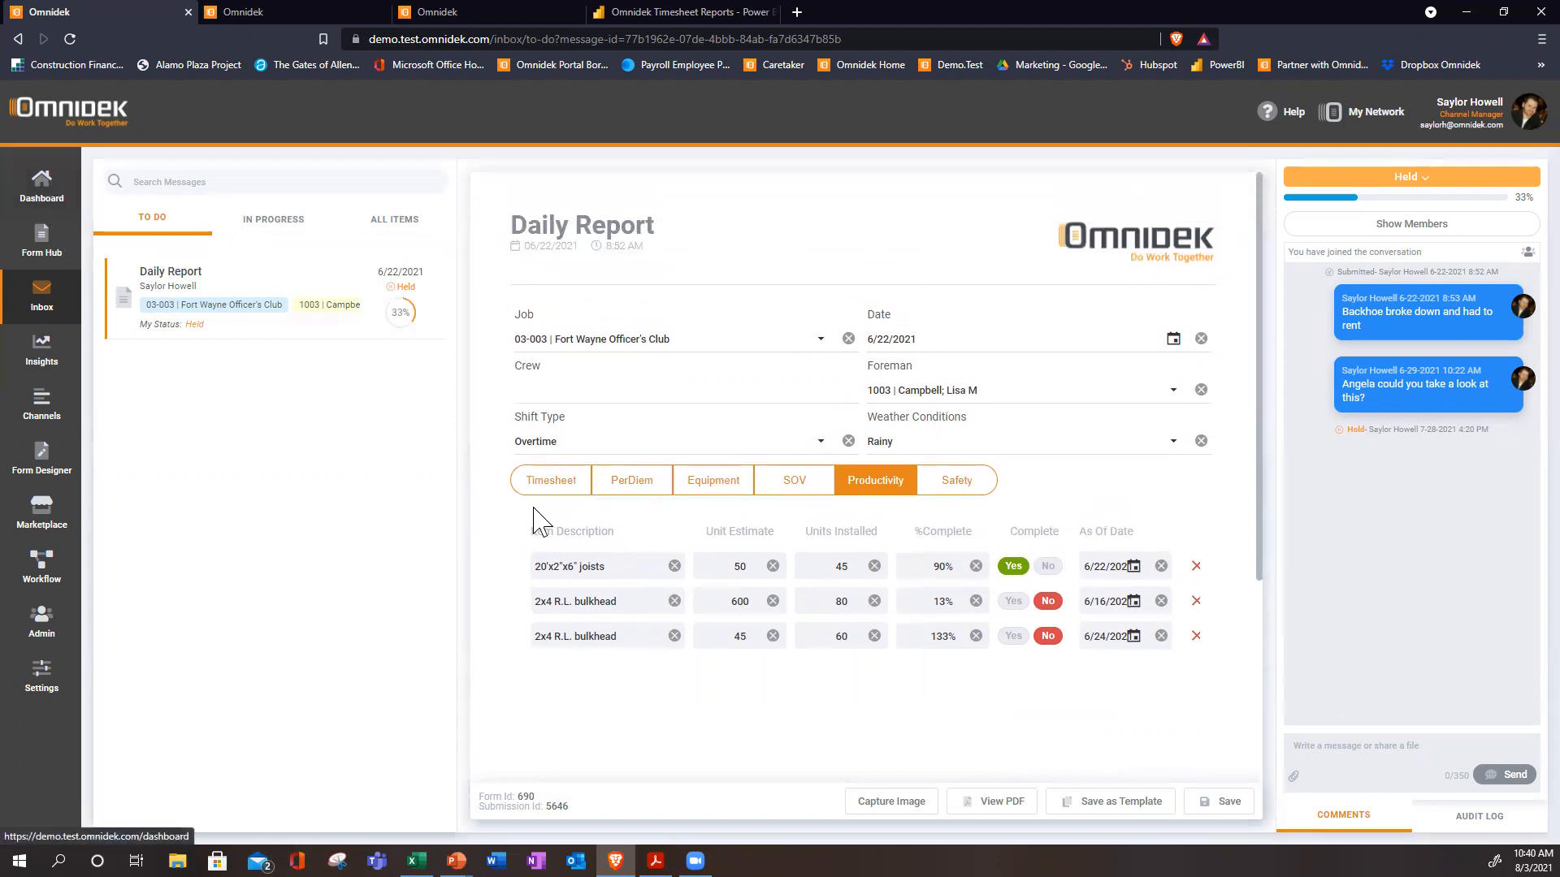
Open the form Marketplace and preview the Change Order form, including its labor and materials sections.
{"action": "left_click", "coordinate": [42, 512]}
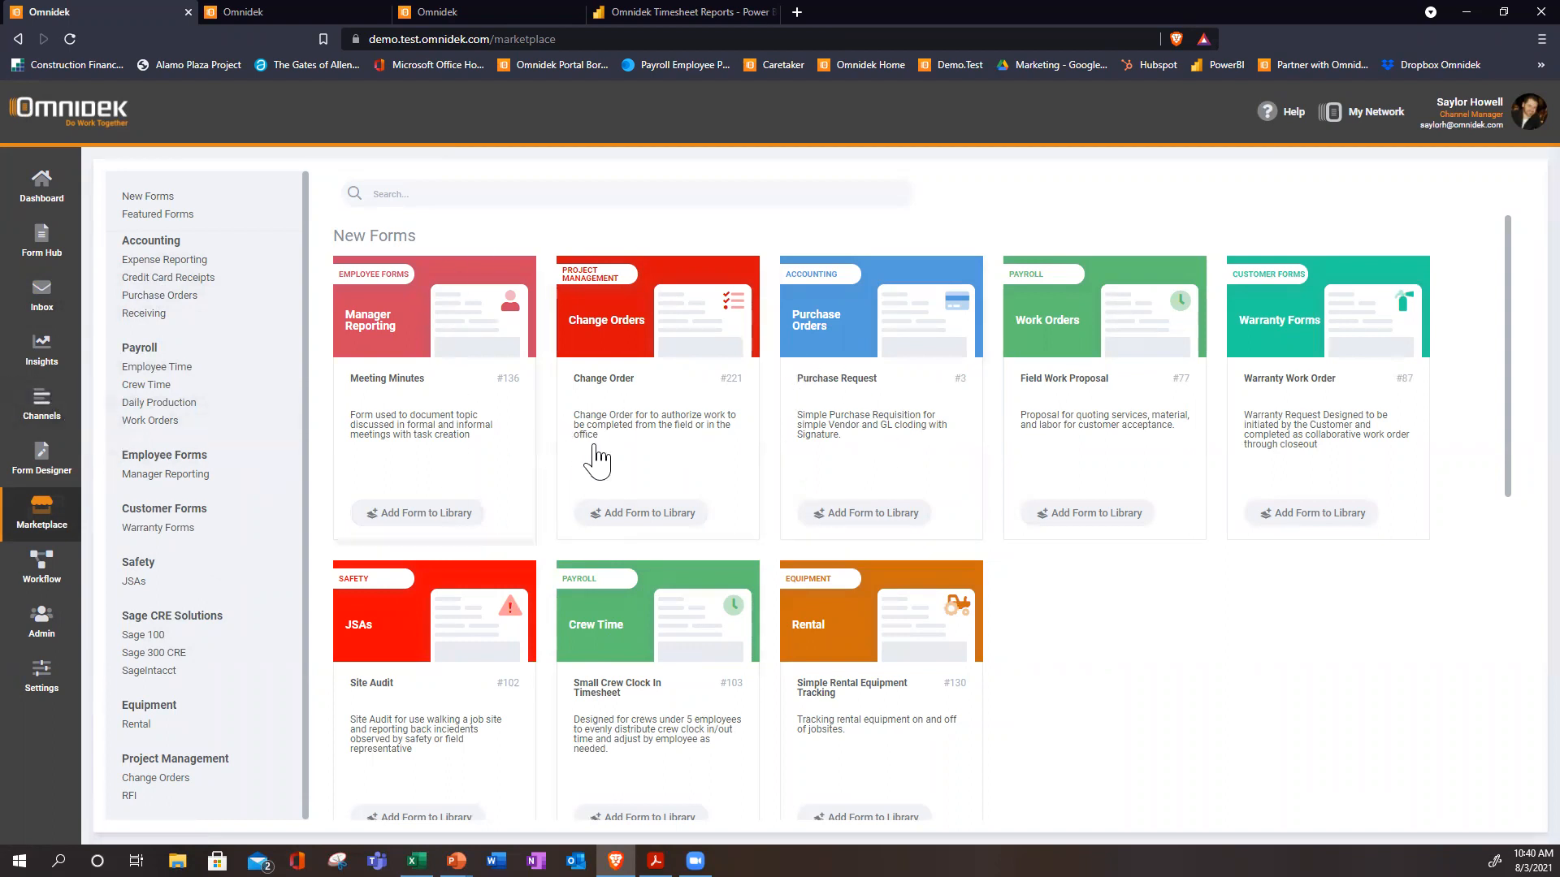
{"action": "left_click", "coordinate": [658, 349]}
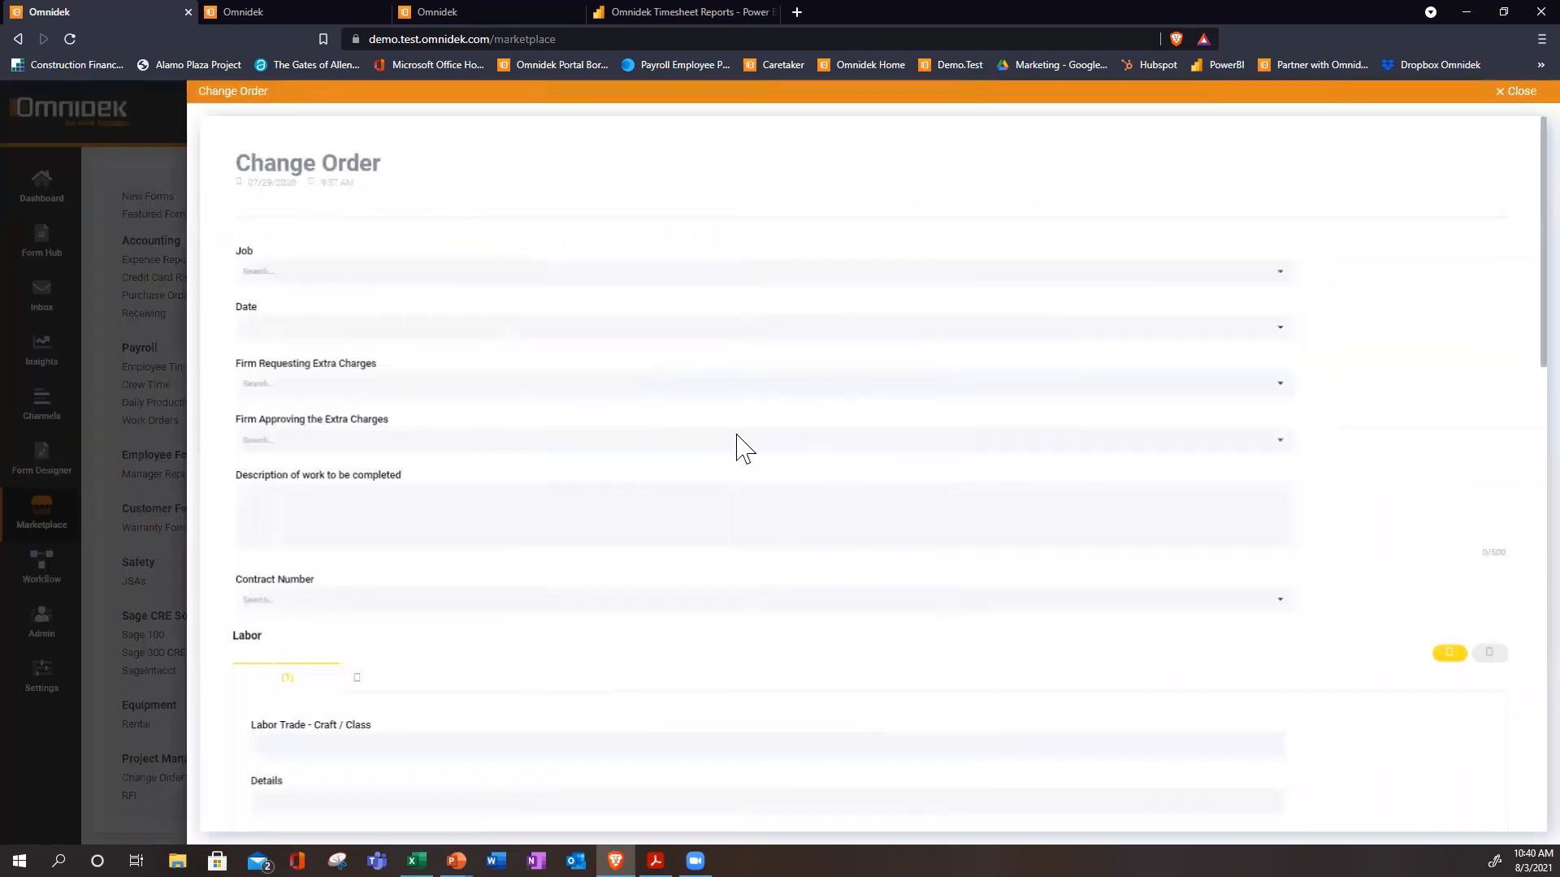
{"action": "scroll", "coordinate": [497, 512], "scroll_direction": "down", "scroll_amount": 6}
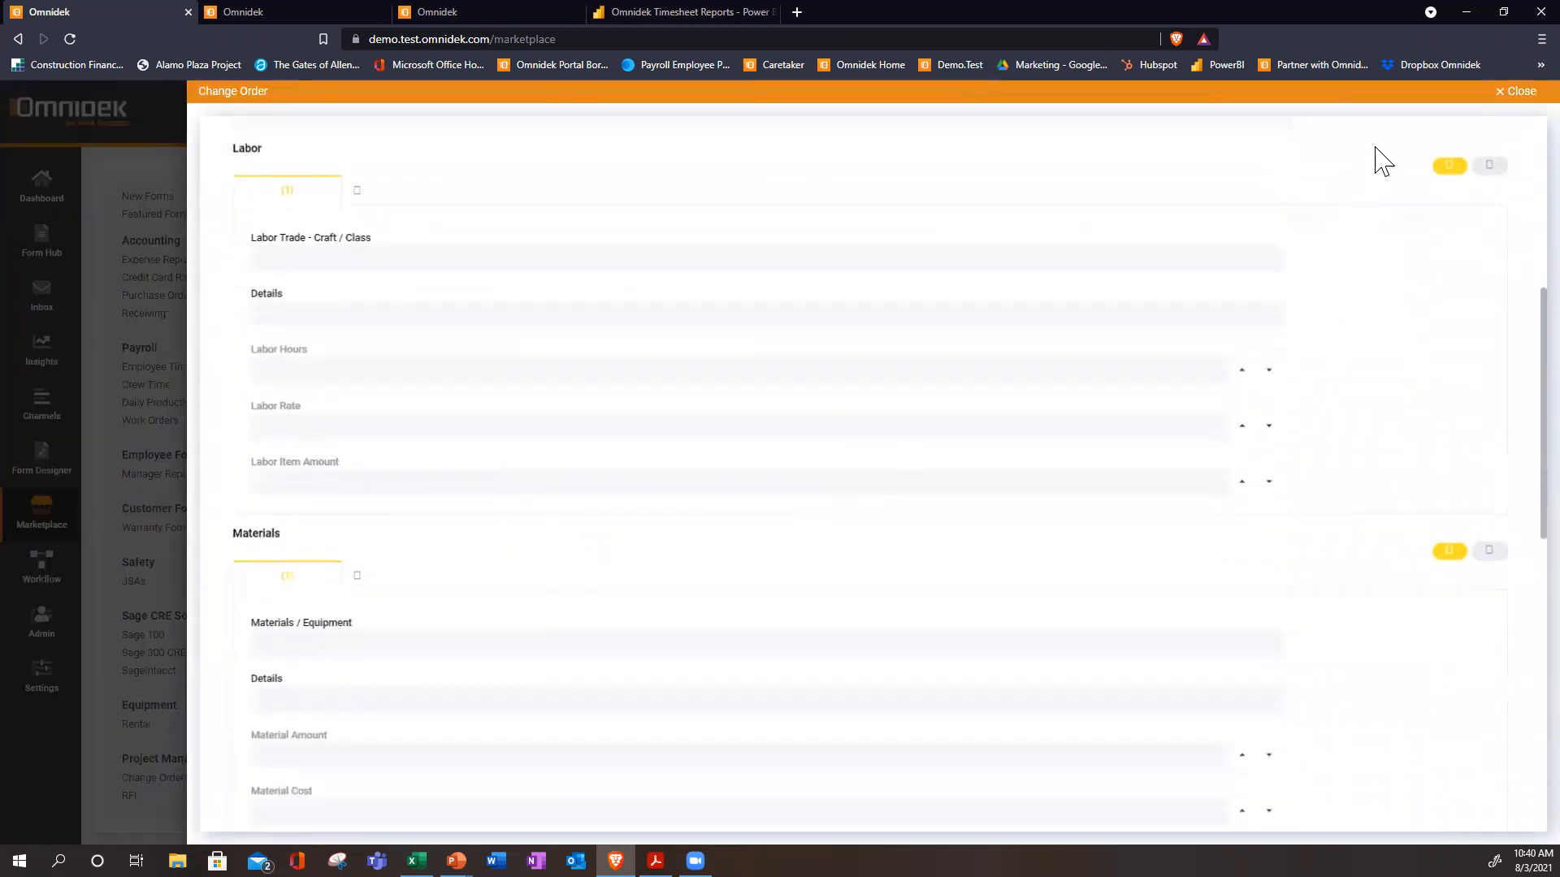
{"action": "left_click", "coordinate": [1516, 92]}
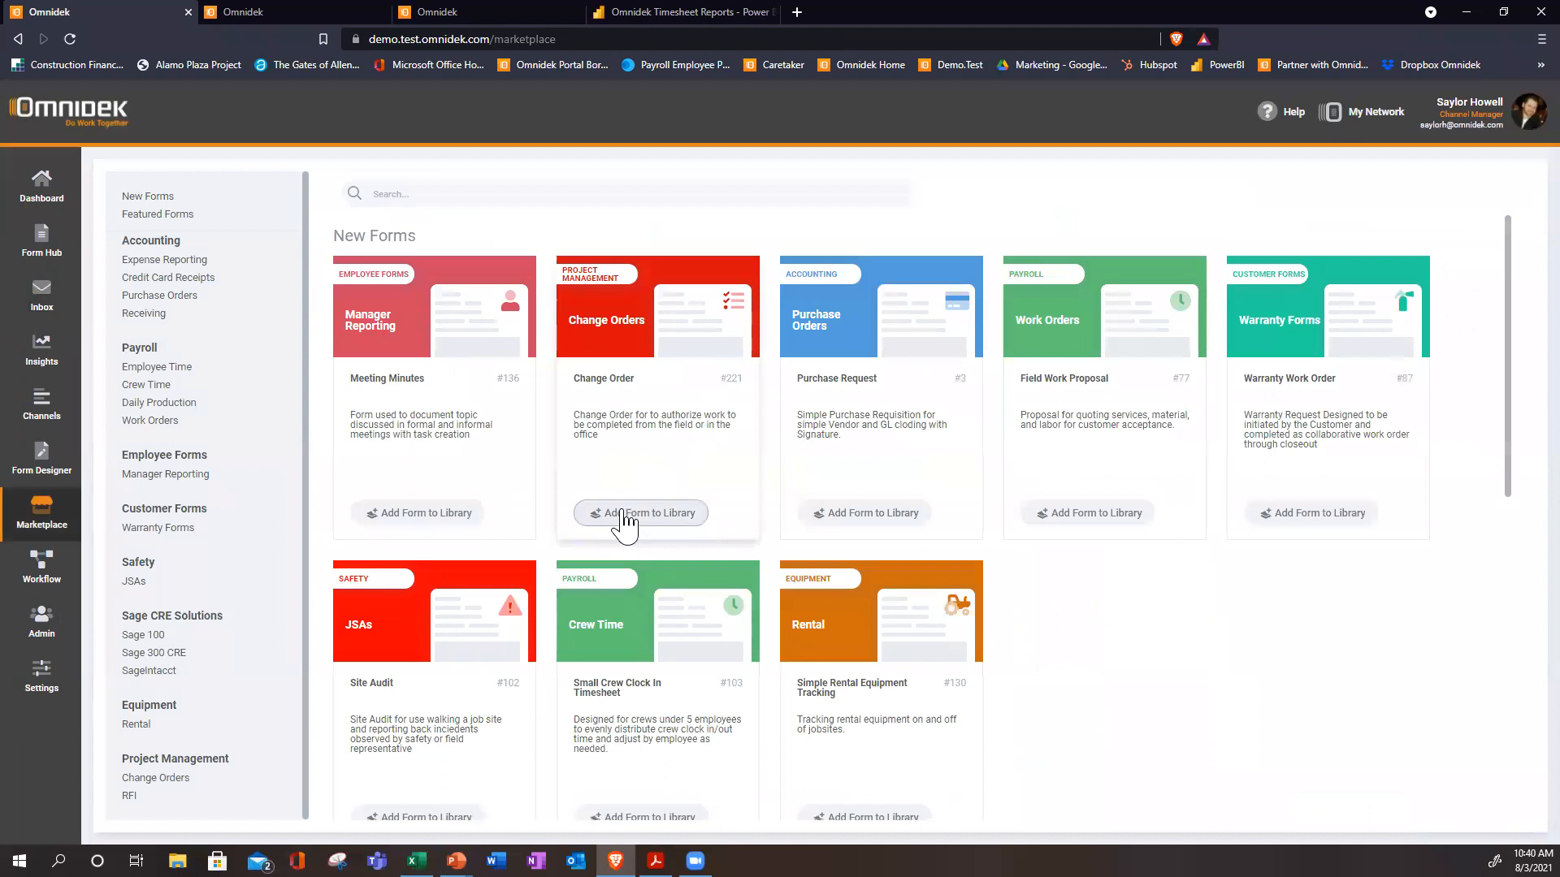
Add the Change Order form from the Marketplace to the library and return to the dashboard.
{"action": "left_click", "coordinate": [624, 514]}
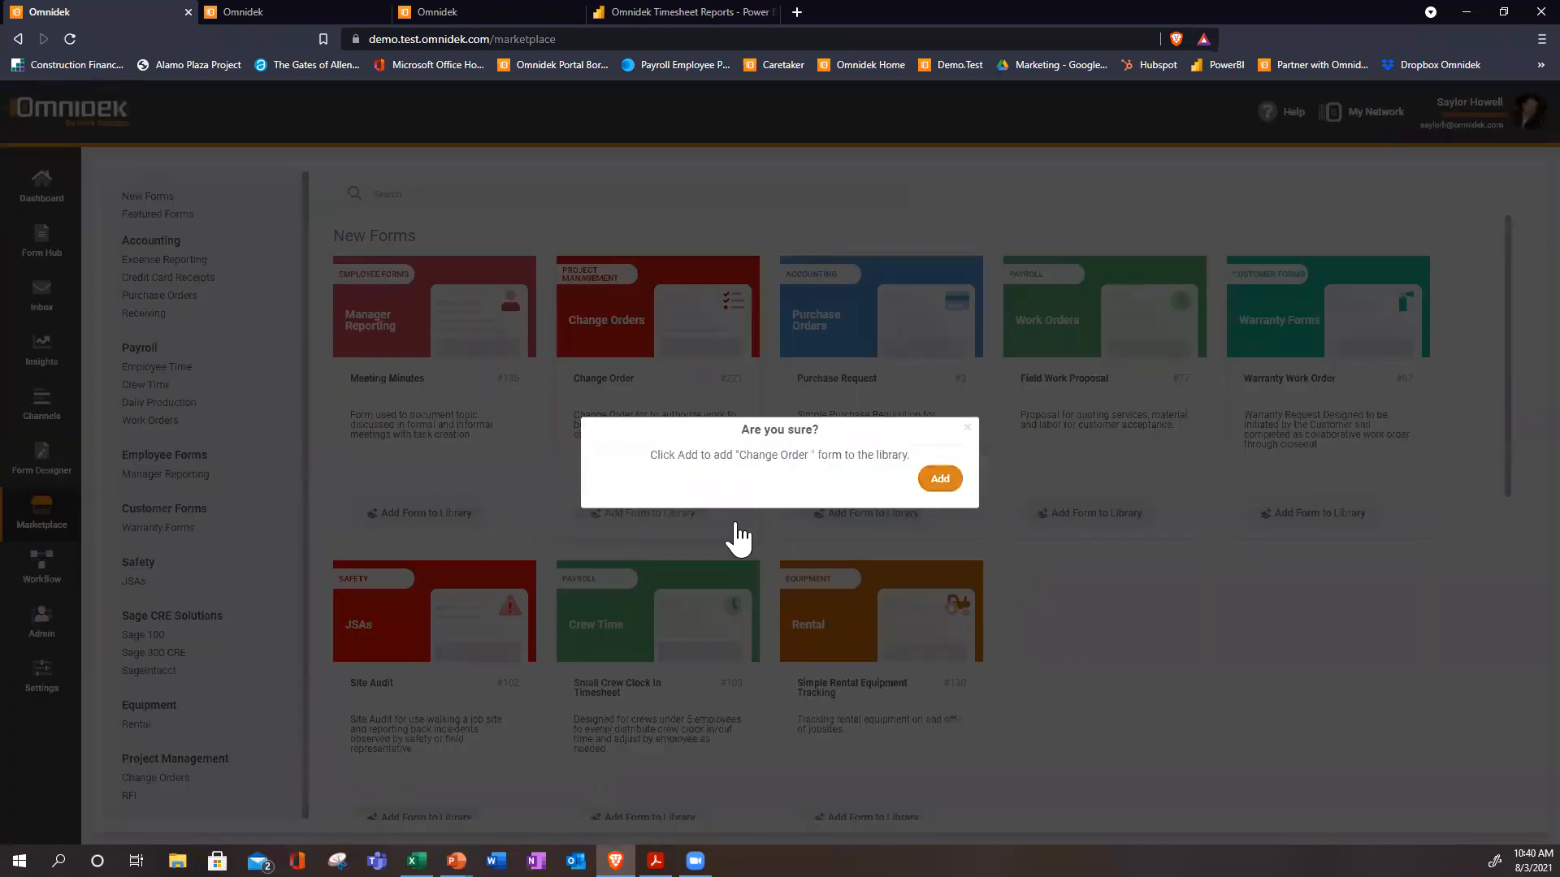
{"action": "left_click", "coordinate": [939, 479]}
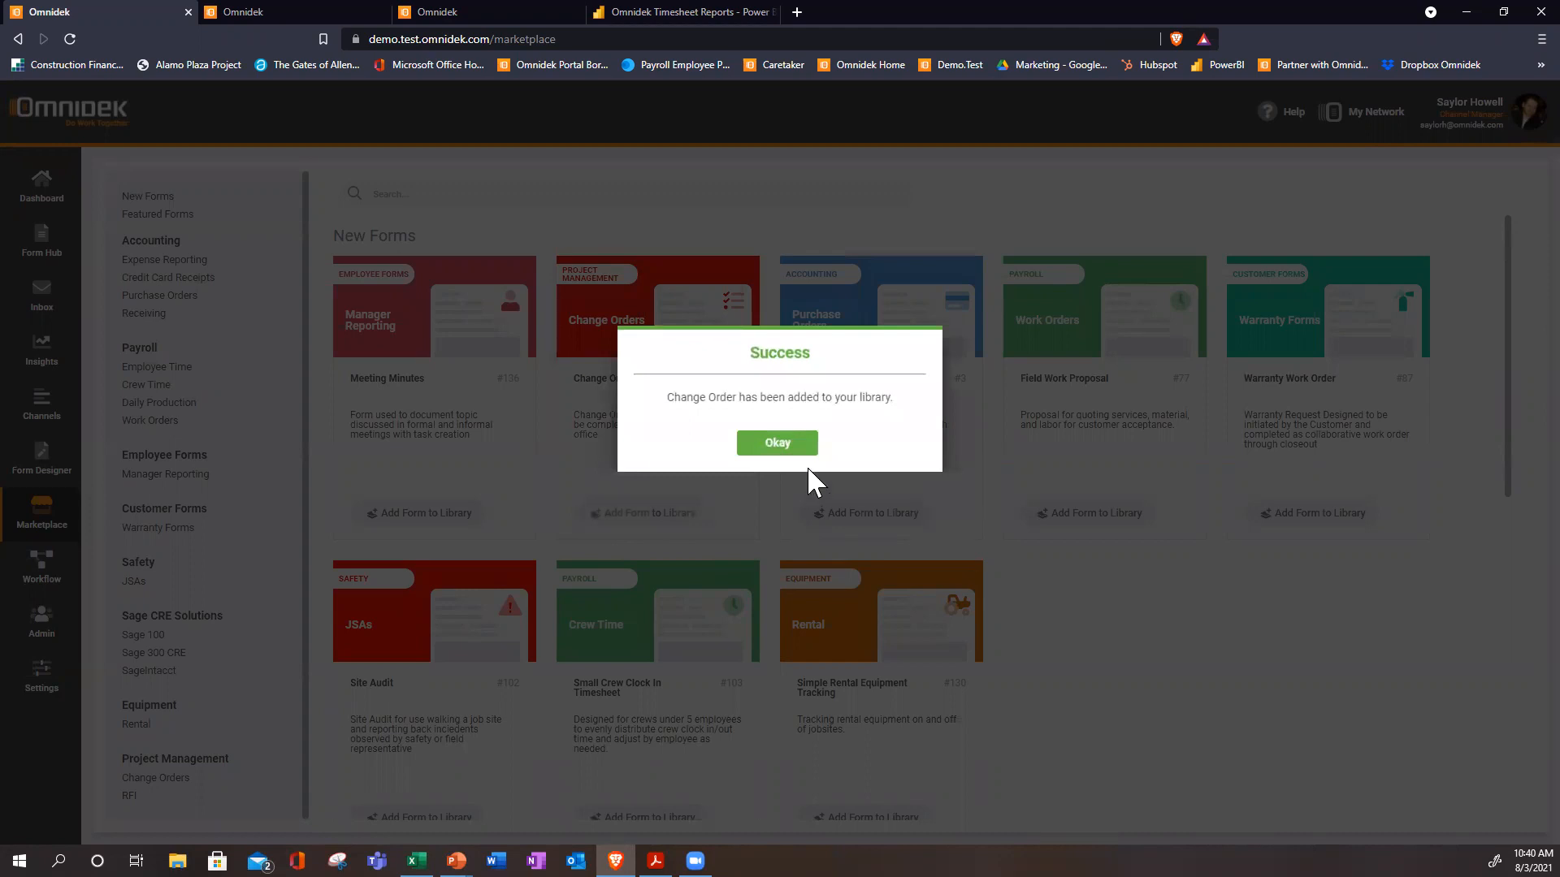
{"action": "left_click", "coordinate": [782, 448]}
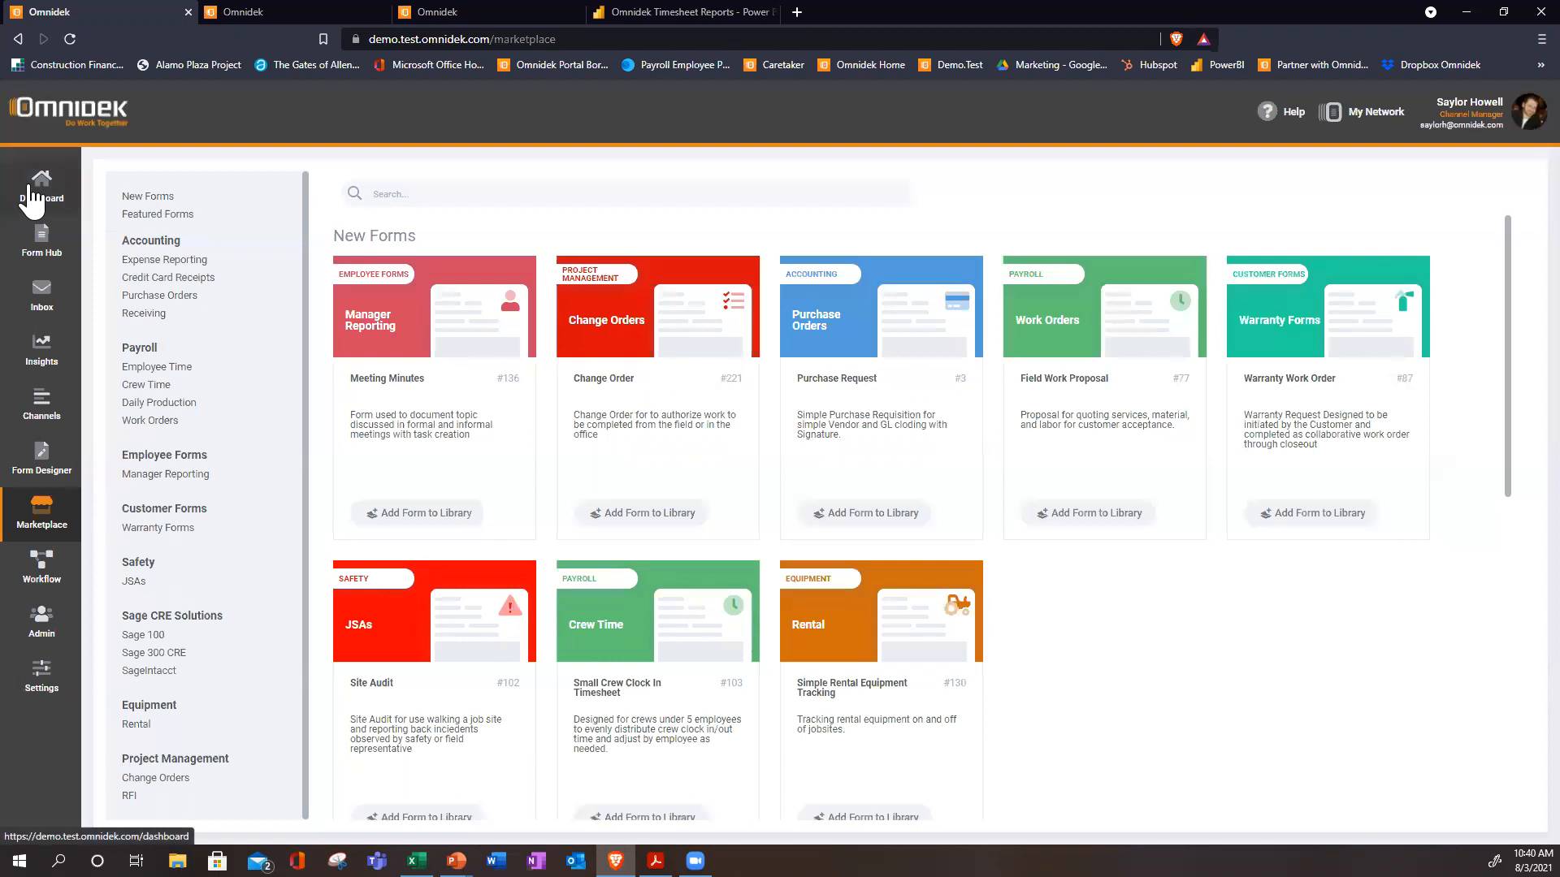
{"action": "left_click", "coordinate": [37, 198]}
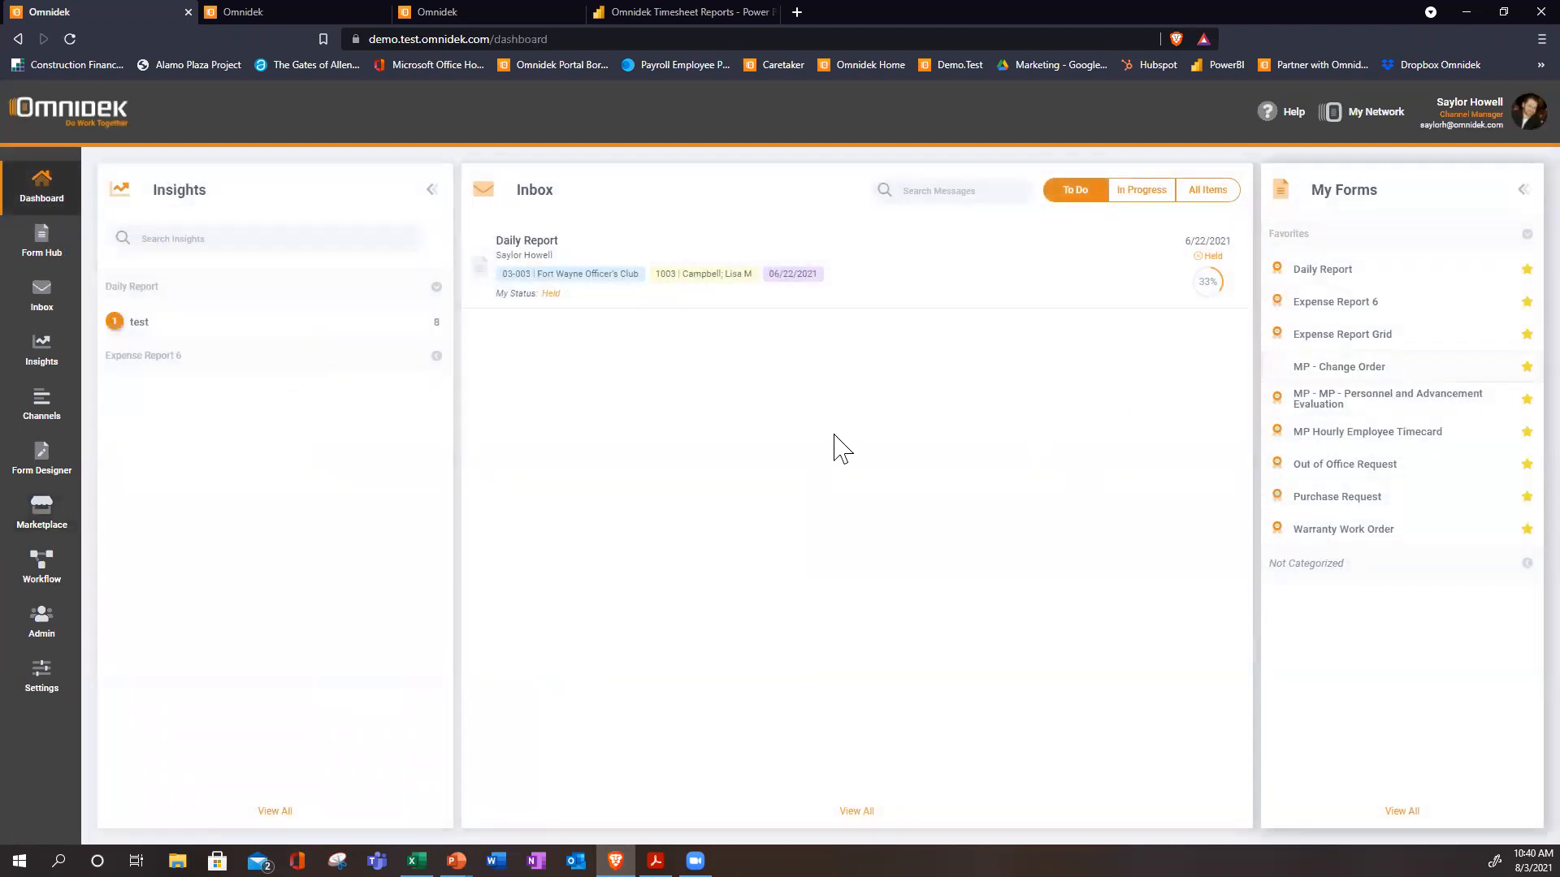
Open the Expense Report 6 form for editing in the Form Designer.
{"action": "left_click", "coordinate": [51, 475]}
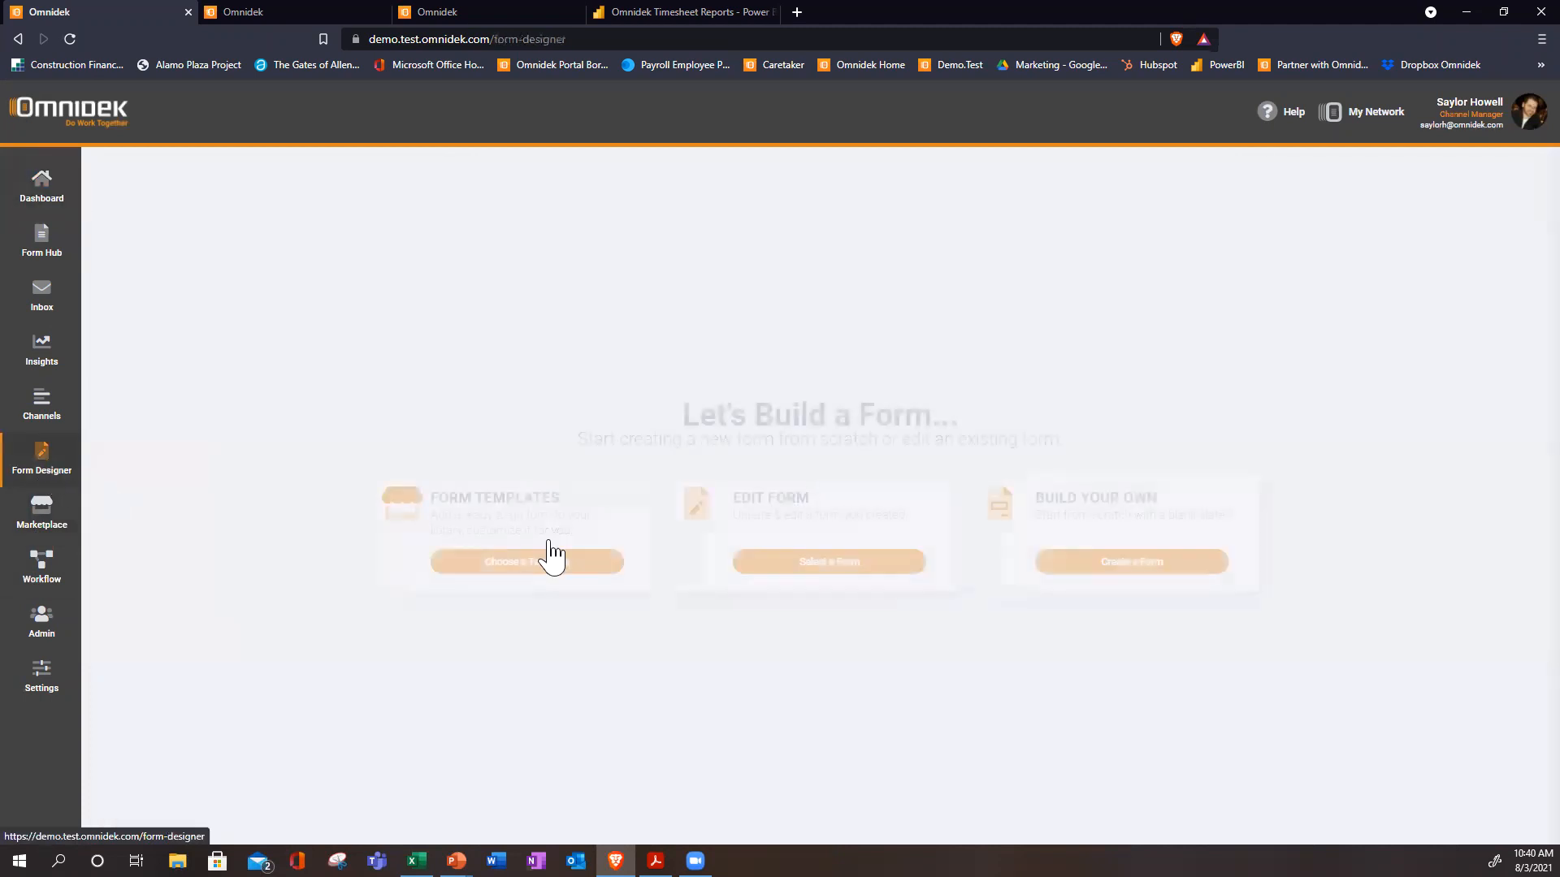
{"action": "left_click", "coordinate": [770, 567]}
{"action": "left_click", "coordinate": [852, 458]}
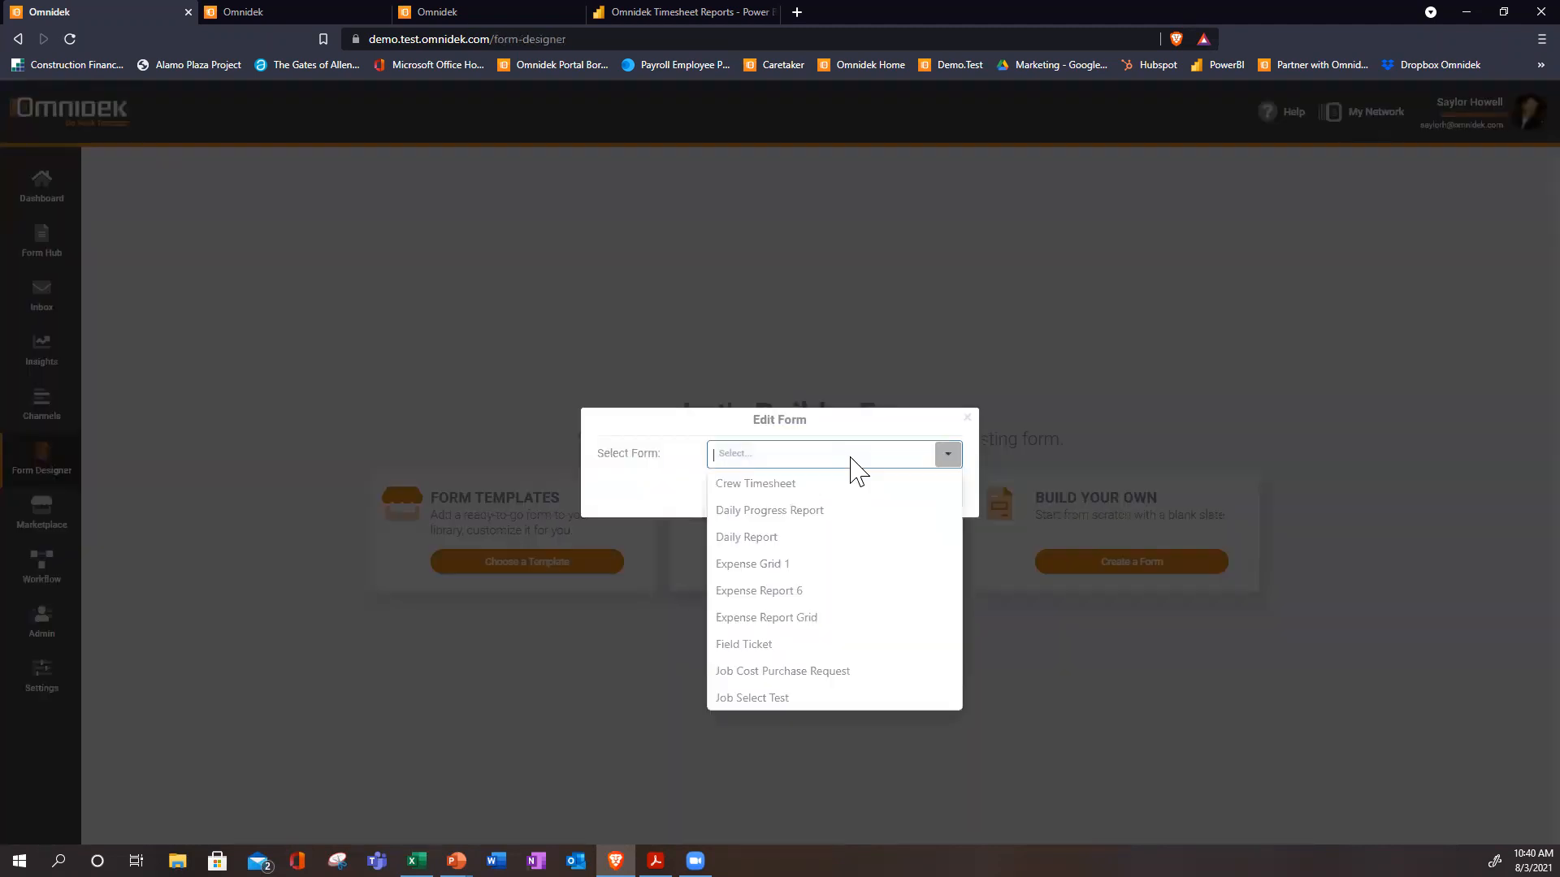
{"action": "left_click", "coordinate": [811, 590]}
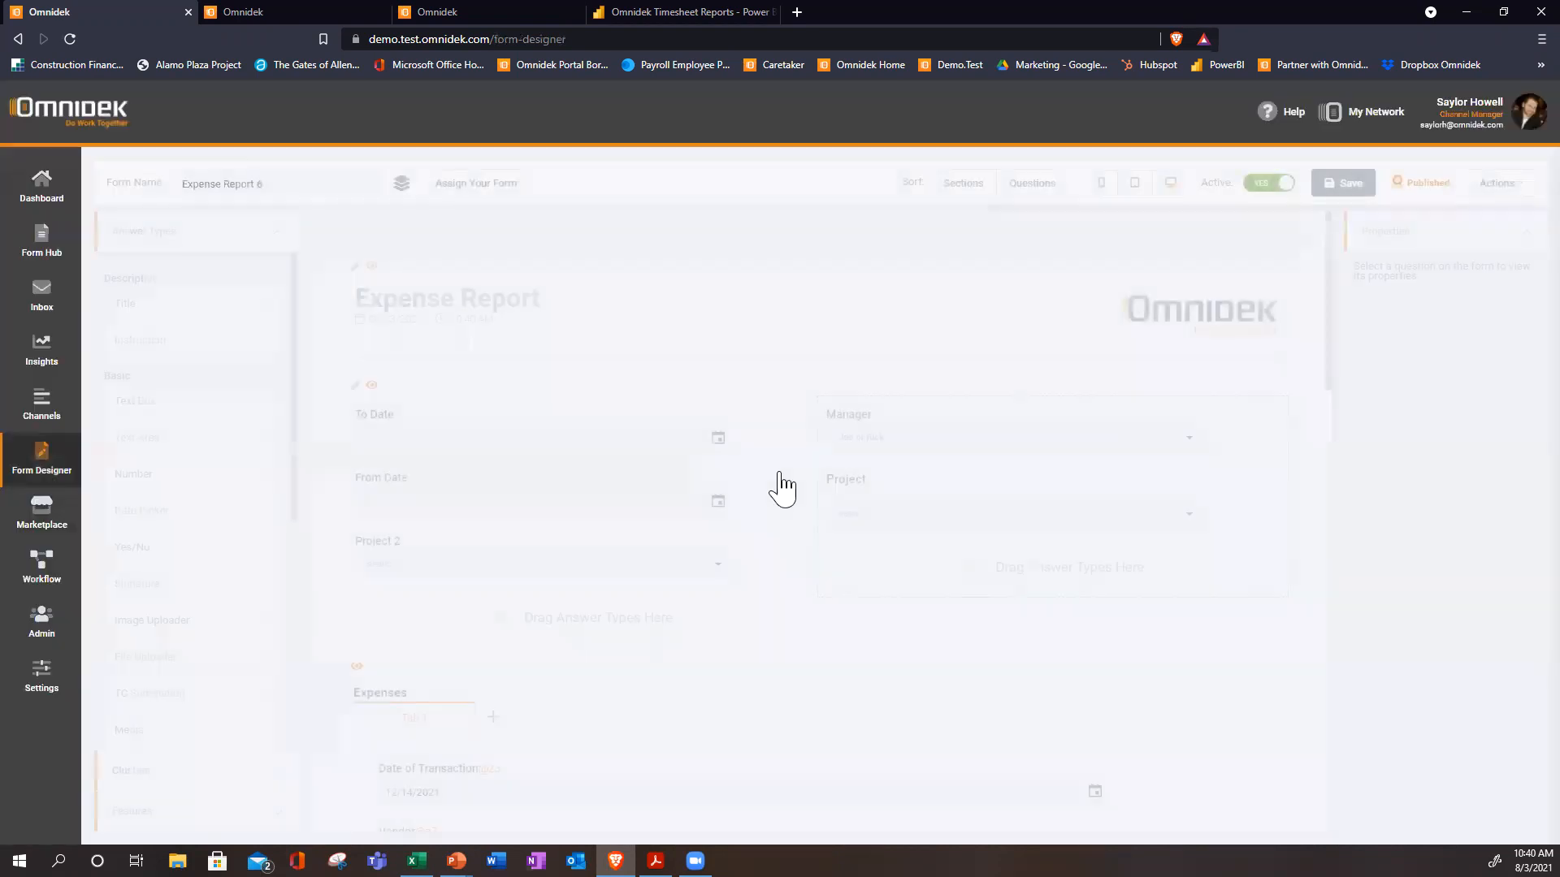
Add a Yes/No question below Project 2 in the expense report and caption it "Receipt?".
{"action": "scroll", "coordinate": [821, 578], "scroll_direction": "down", "scroll_amount": 1}
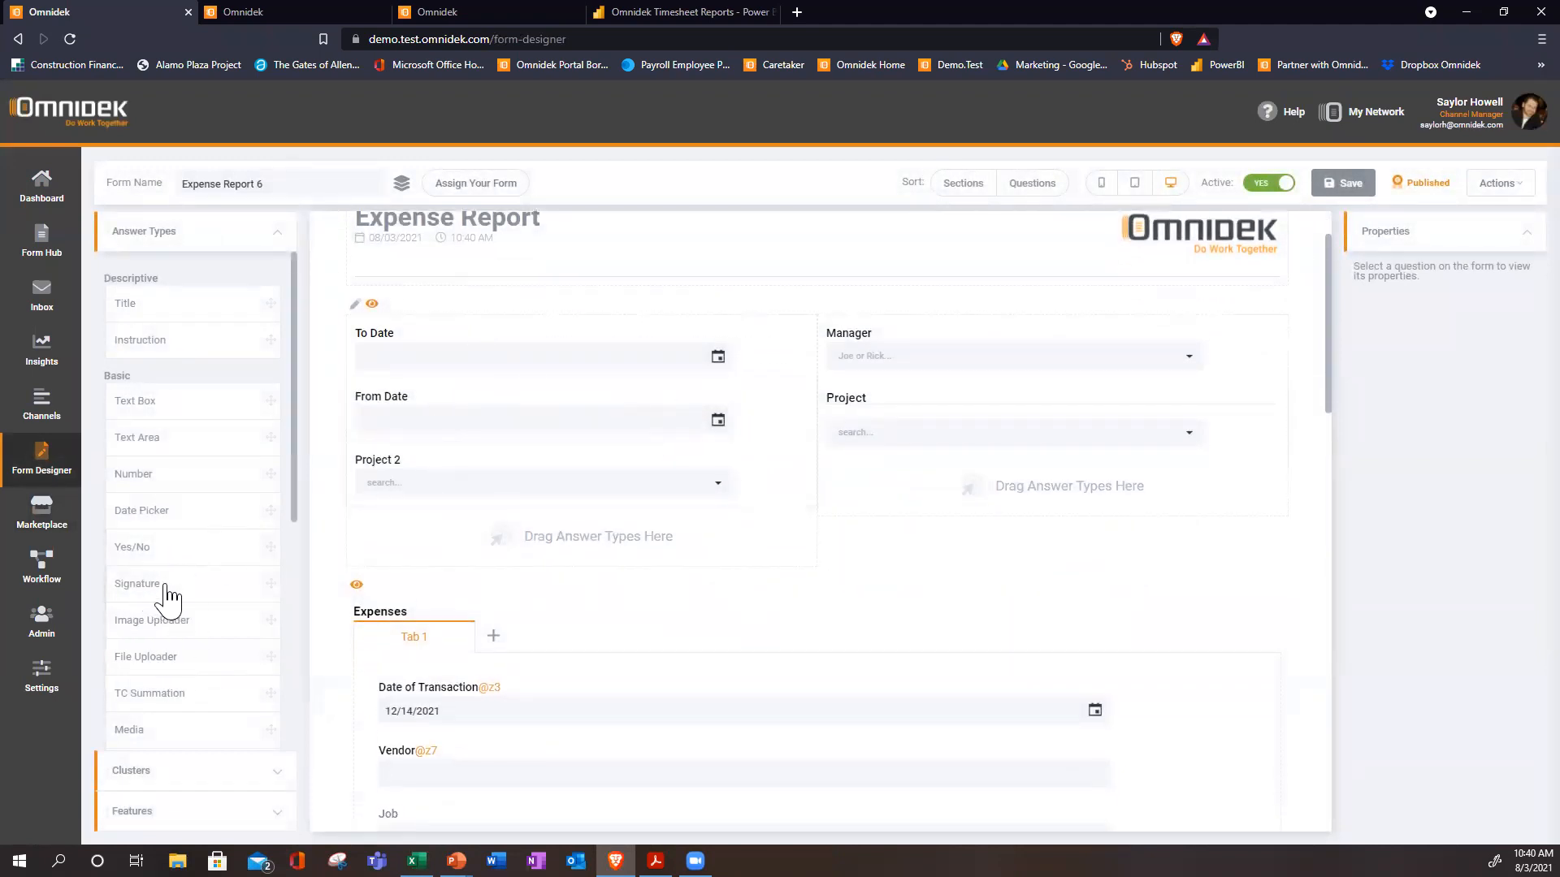
{"action": "scroll", "coordinate": [186, 620], "scroll_direction": "down", "scroll_amount": 3}
{"action": "scroll", "coordinate": [203, 621], "scroll_direction": "up", "scroll_amount": 2}
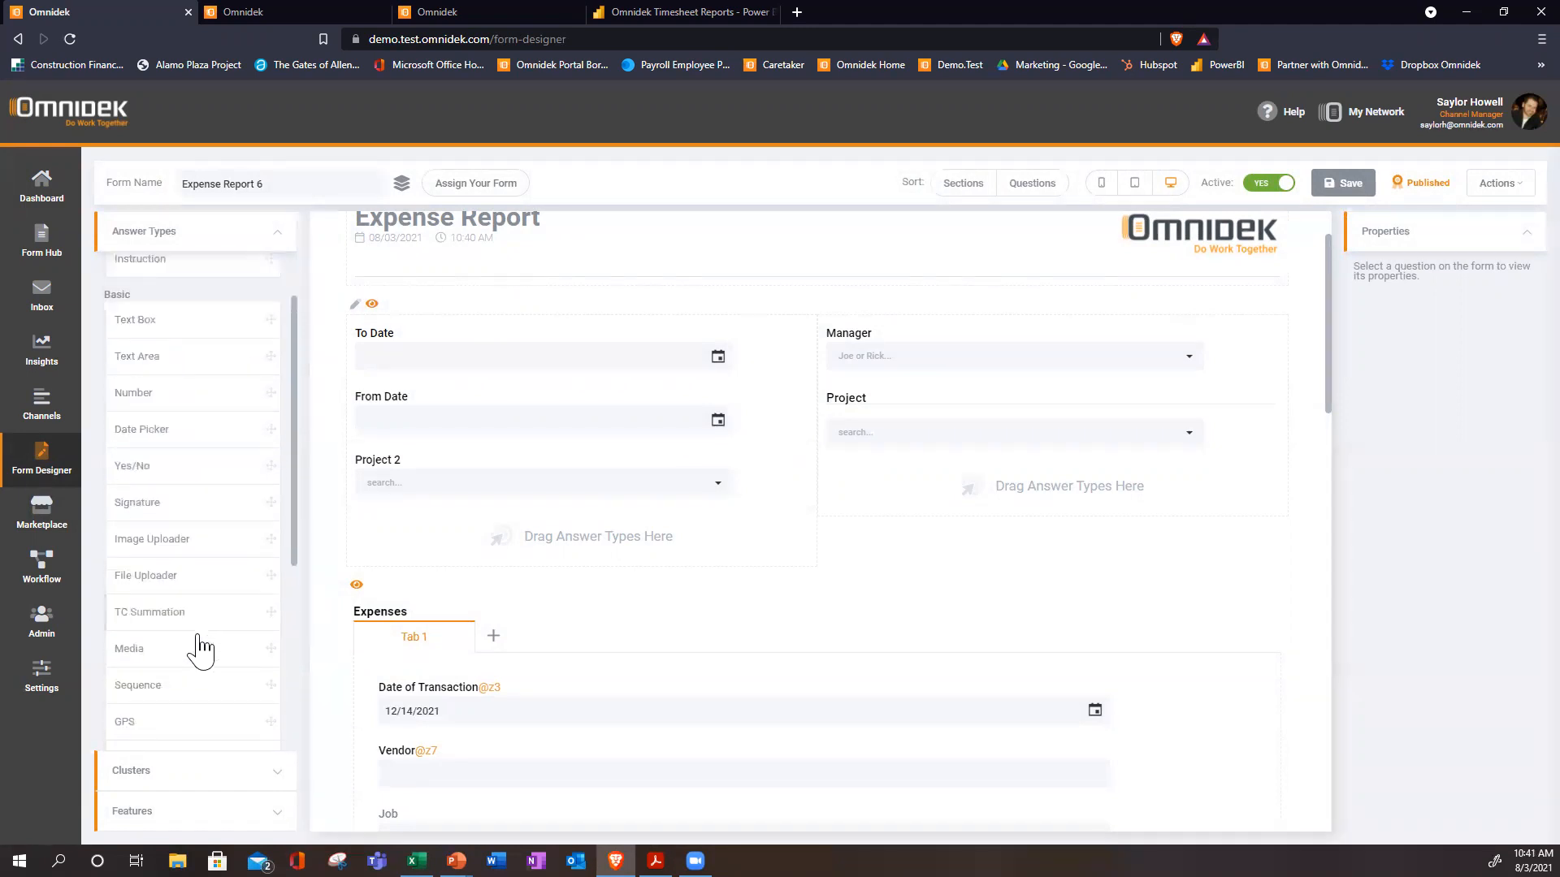
{"action": "left_click_drag", "start_coordinate": [171, 492], "coordinate": [493, 542]}
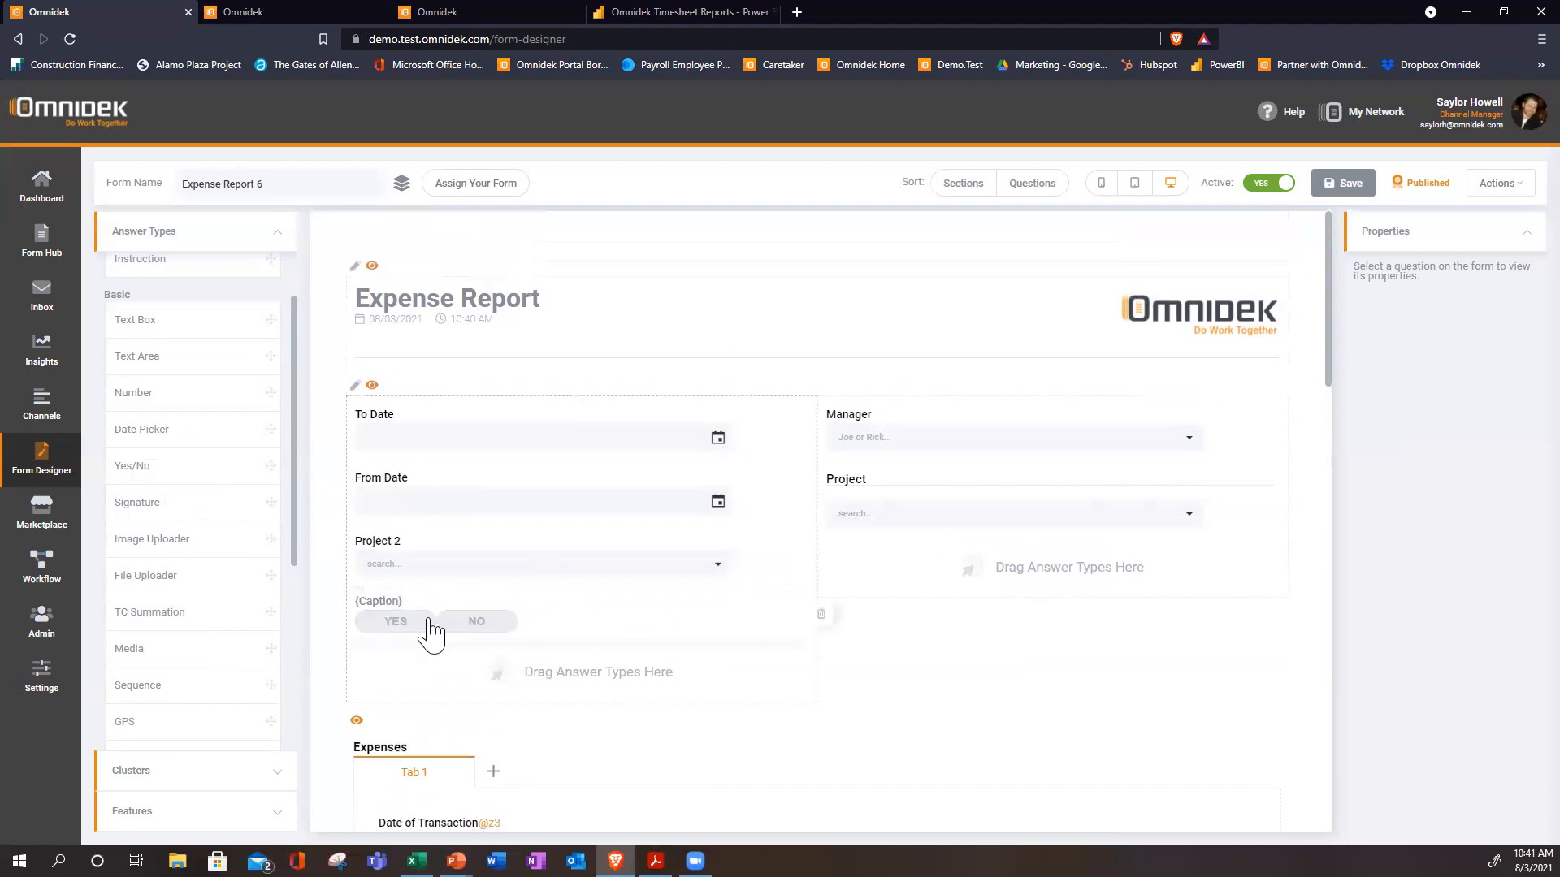
{"action": "left_click", "coordinate": [414, 617]}
{"action": "left_click", "coordinate": [1436, 341]}
{"action": "type", "text": "Re"}
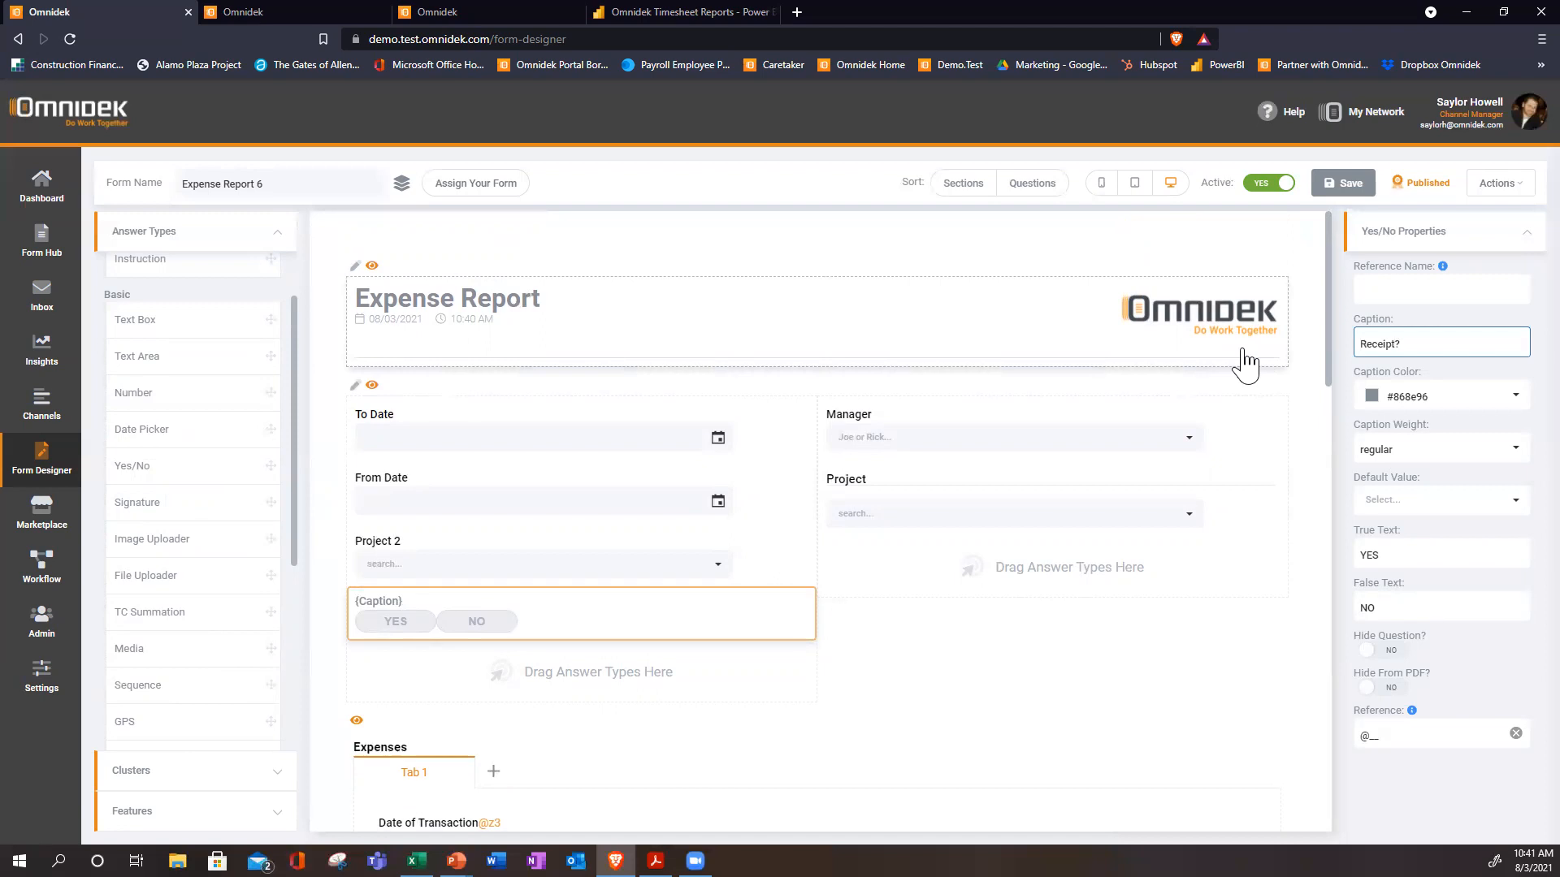
{"action": "left_click", "coordinate": [1200, 691]}
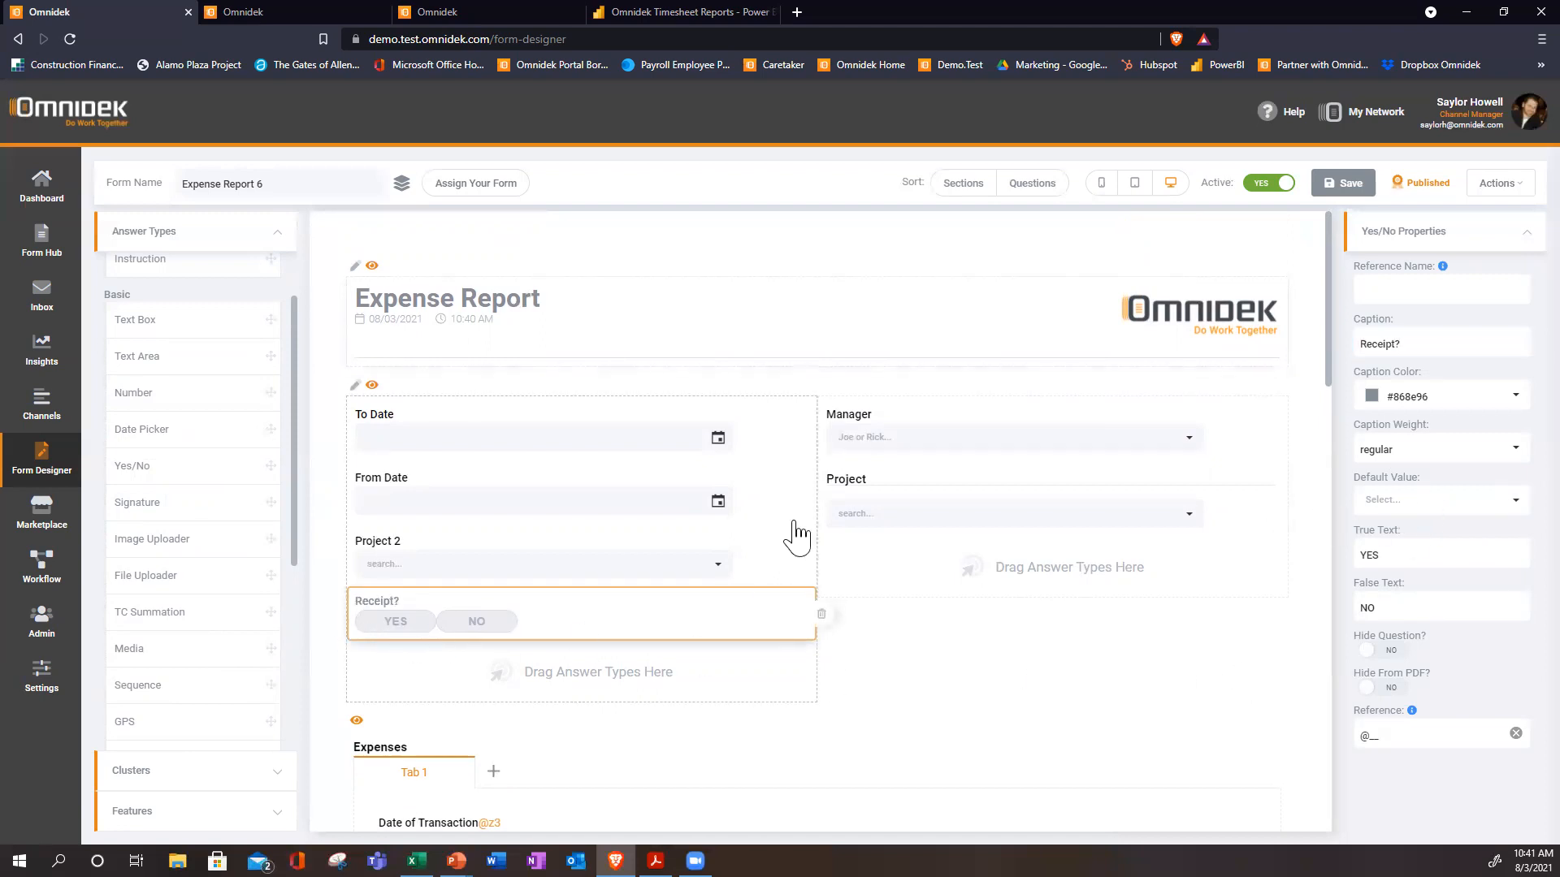
Change the caption of the Manager question to "Project Lead".
{"action": "left_click", "coordinate": [1048, 435]}
{"action": "left_click", "coordinate": [1414, 345]}
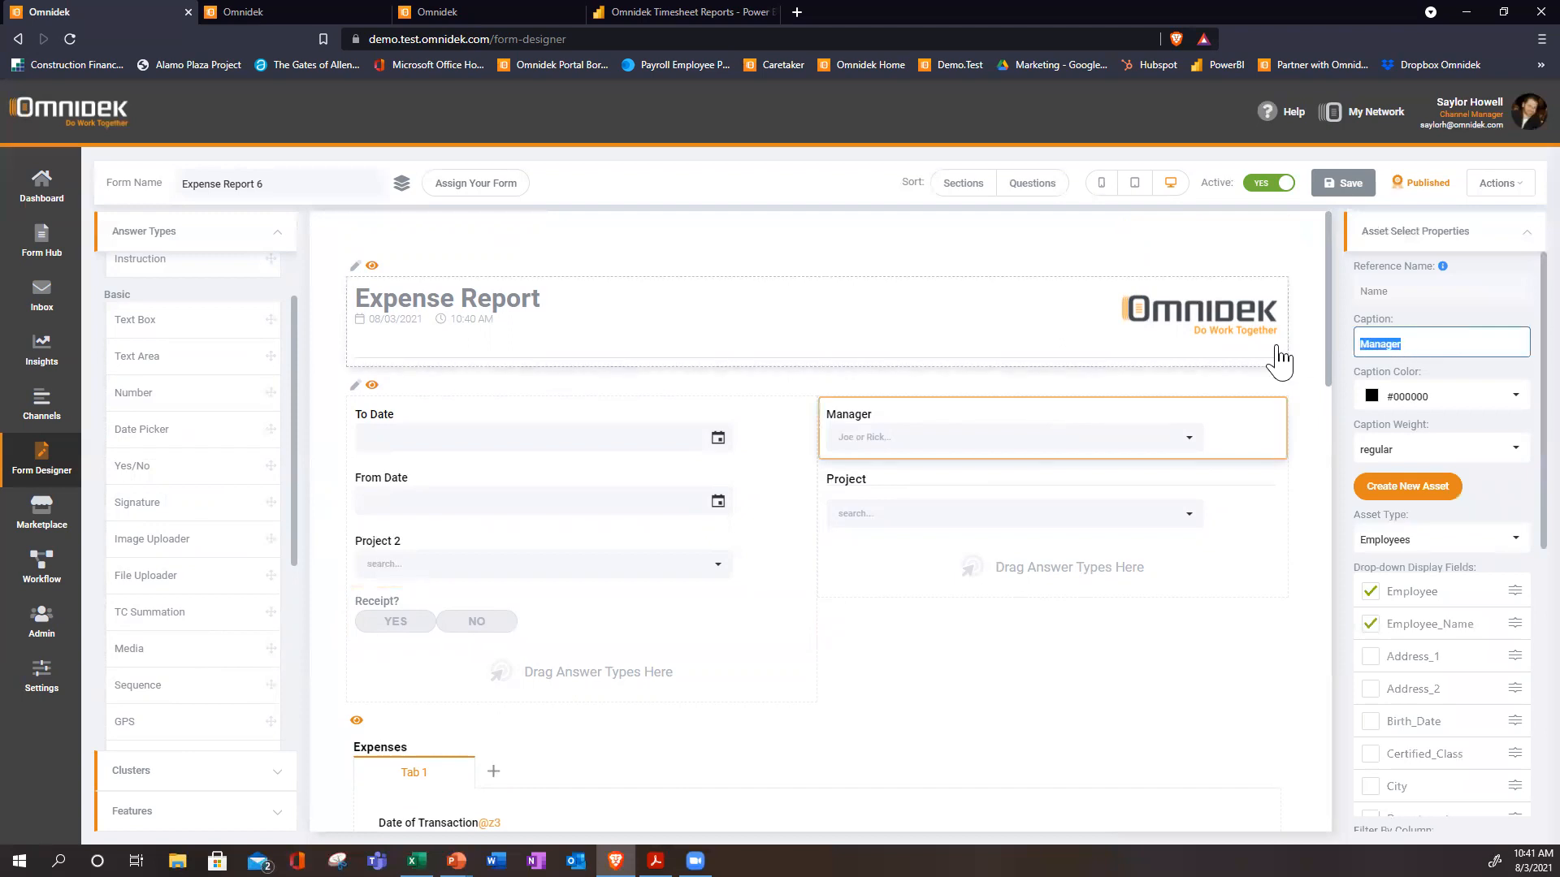
{"action": "type", "text": "Project Lead"}
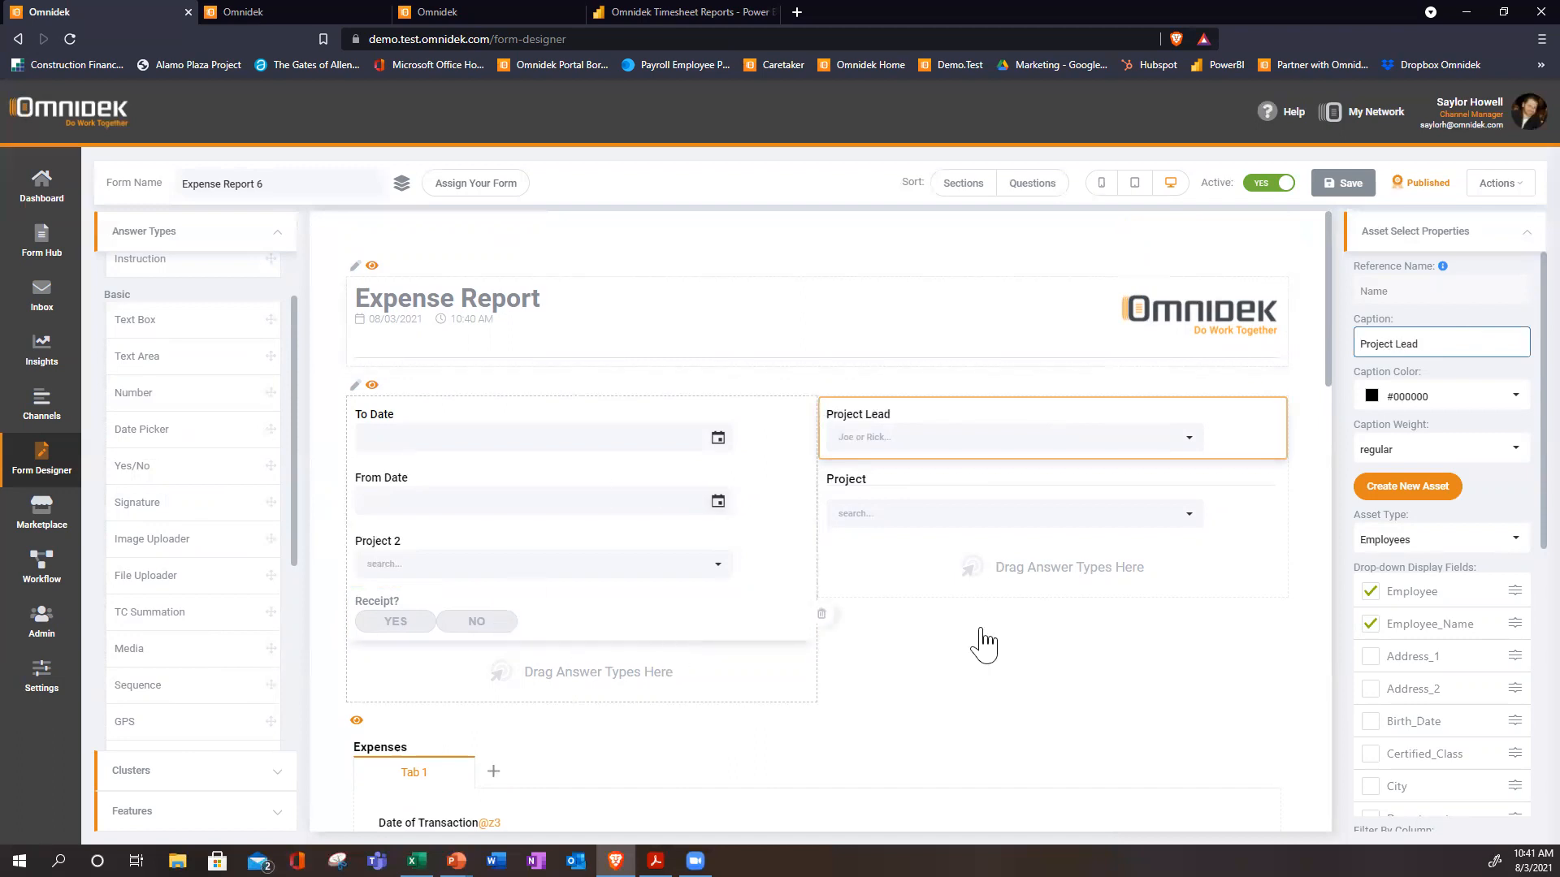
Include City in the Project Lead question's drop-down display fields and try out its drop-down list.
{"action": "scroll", "coordinate": [1430, 690], "scroll_direction": "down", "scroll_amount": 1}
{"action": "scroll", "coordinate": [1424, 691], "scroll_direction": "up", "scroll_amount": 2}
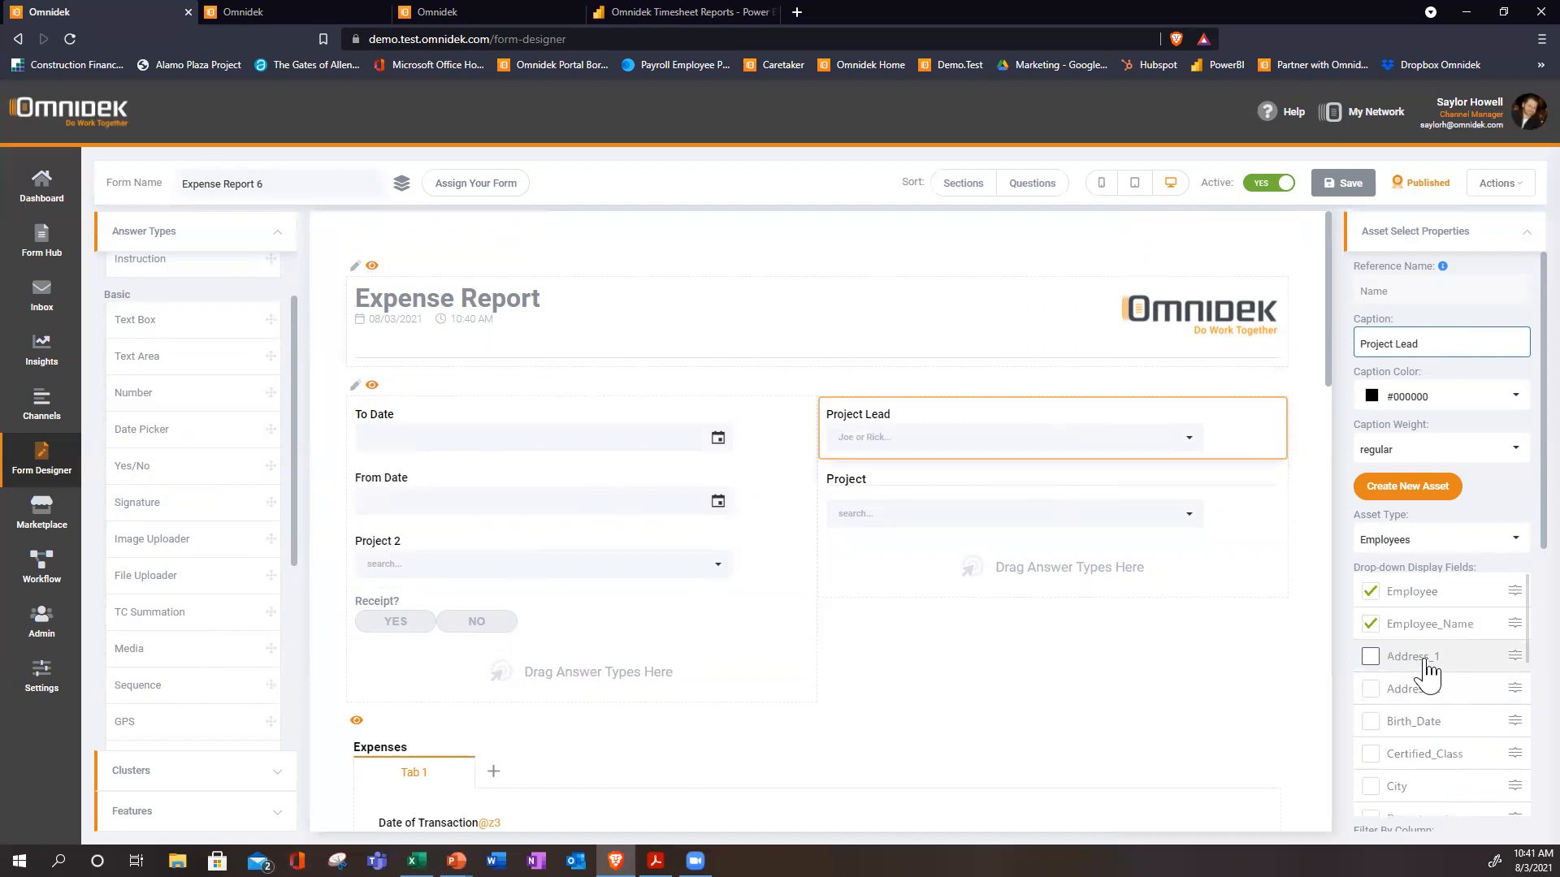
{"action": "scroll", "coordinate": [1427, 699], "scroll_direction": "down", "scroll_amount": 4}
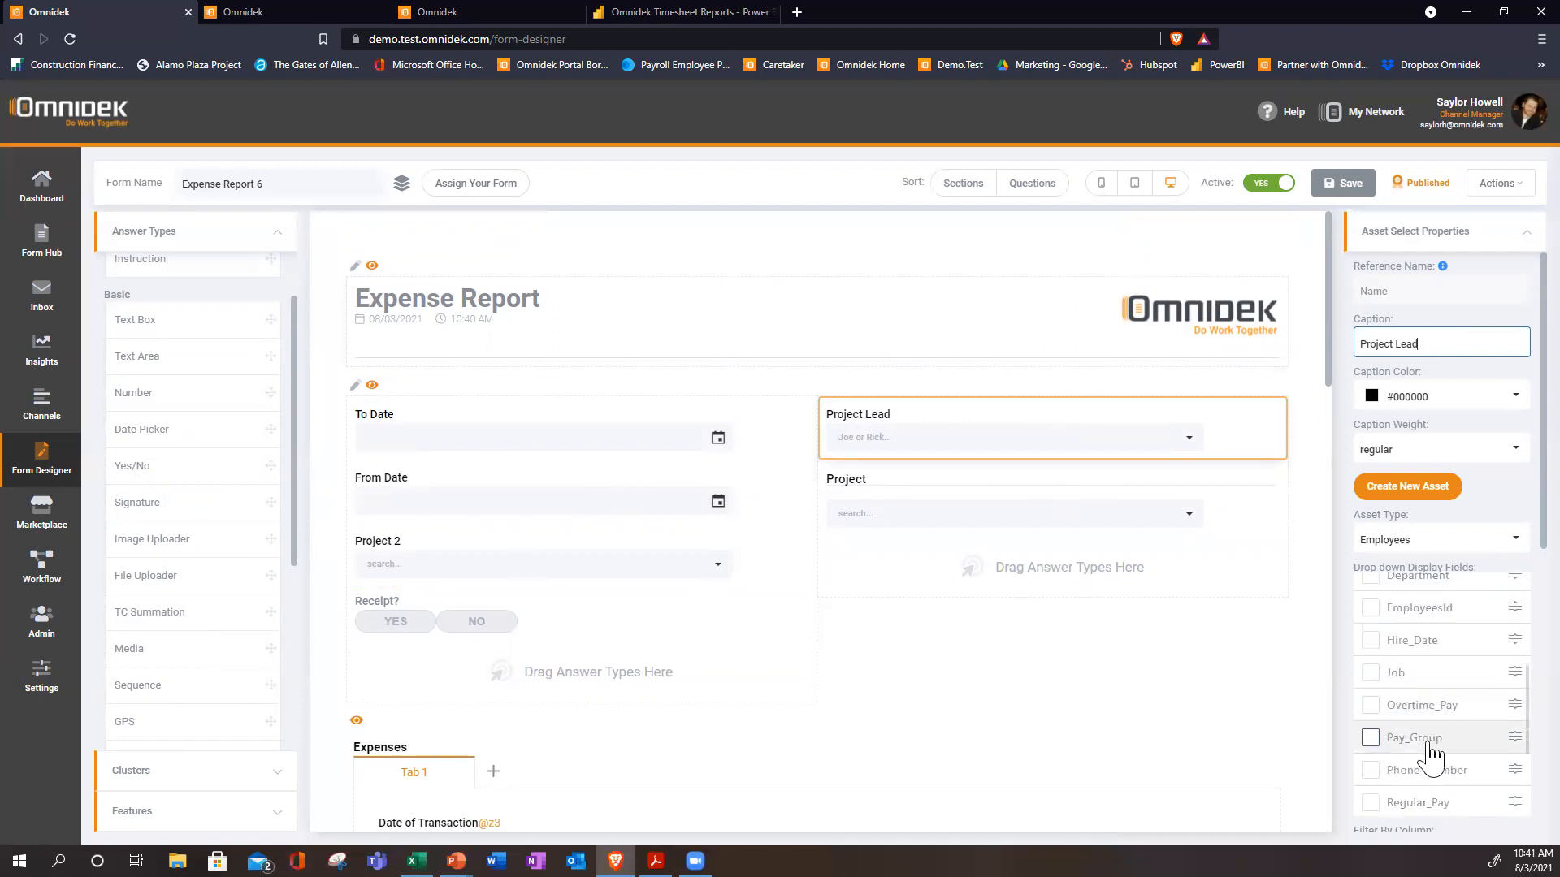
{"action": "scroll", "coordinate": [1426, 755], "scroll_direction": "down", "scroll_amount": 2}
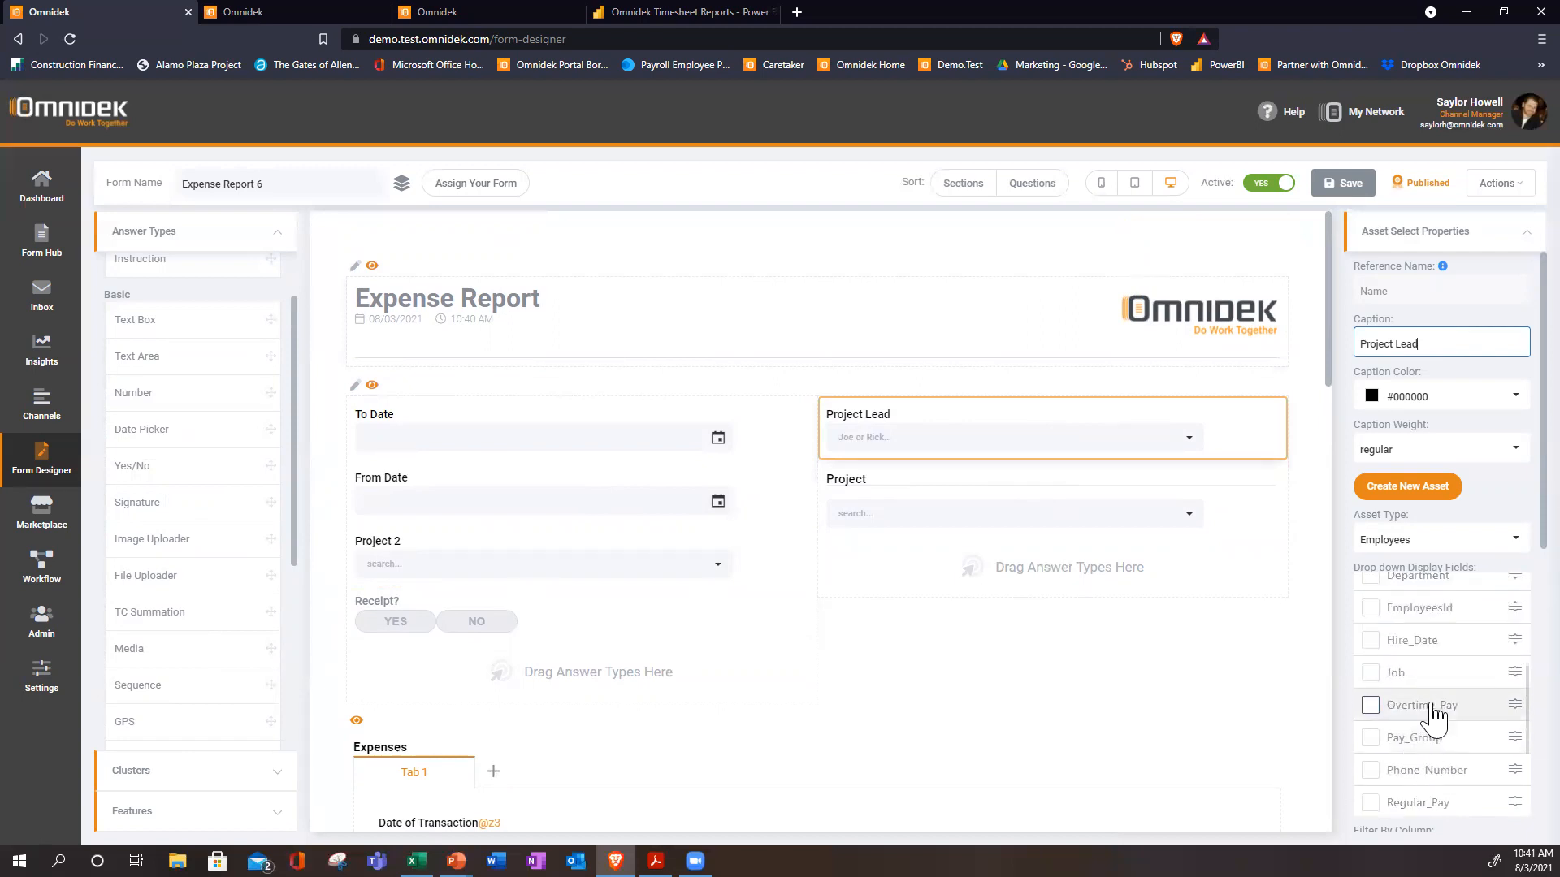
{"action": "scroll", "coordinate": [1414, 796], "scroll_direction": "up", "scroll_amount": 10}
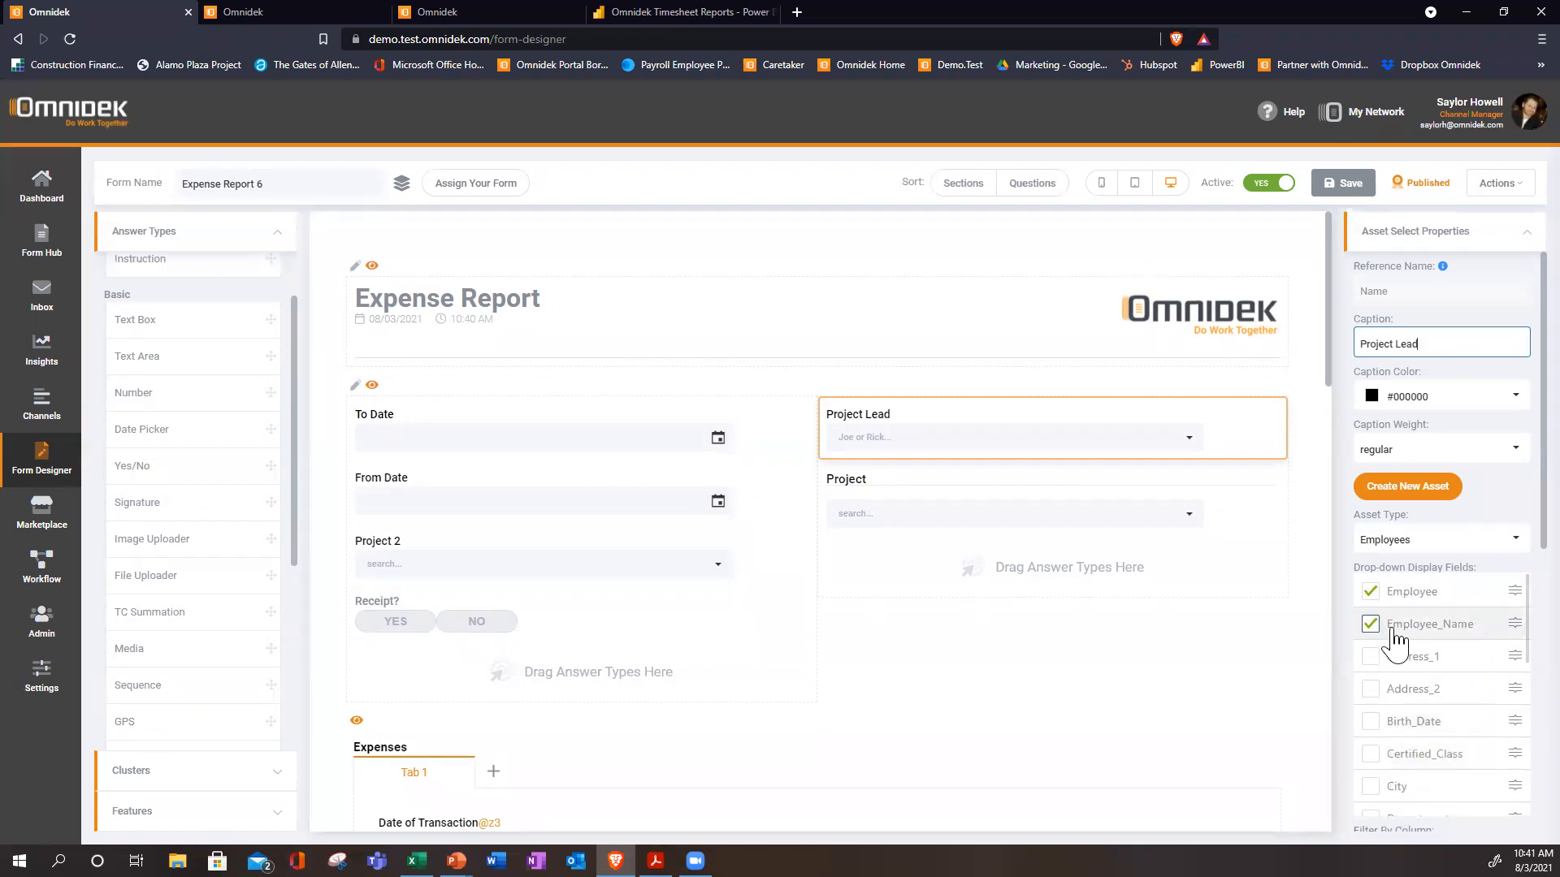
{"action": "scroll", "coordinate": [1413, 732], "scroll_direction": "down", "scroll_amount": 3}
{"action": "scroll", "coordinate": [1414, 698], "scroll_direction": "up", "scroll_amount": 3}
{"action": "left_click", "coordinate": [1370, 623]}
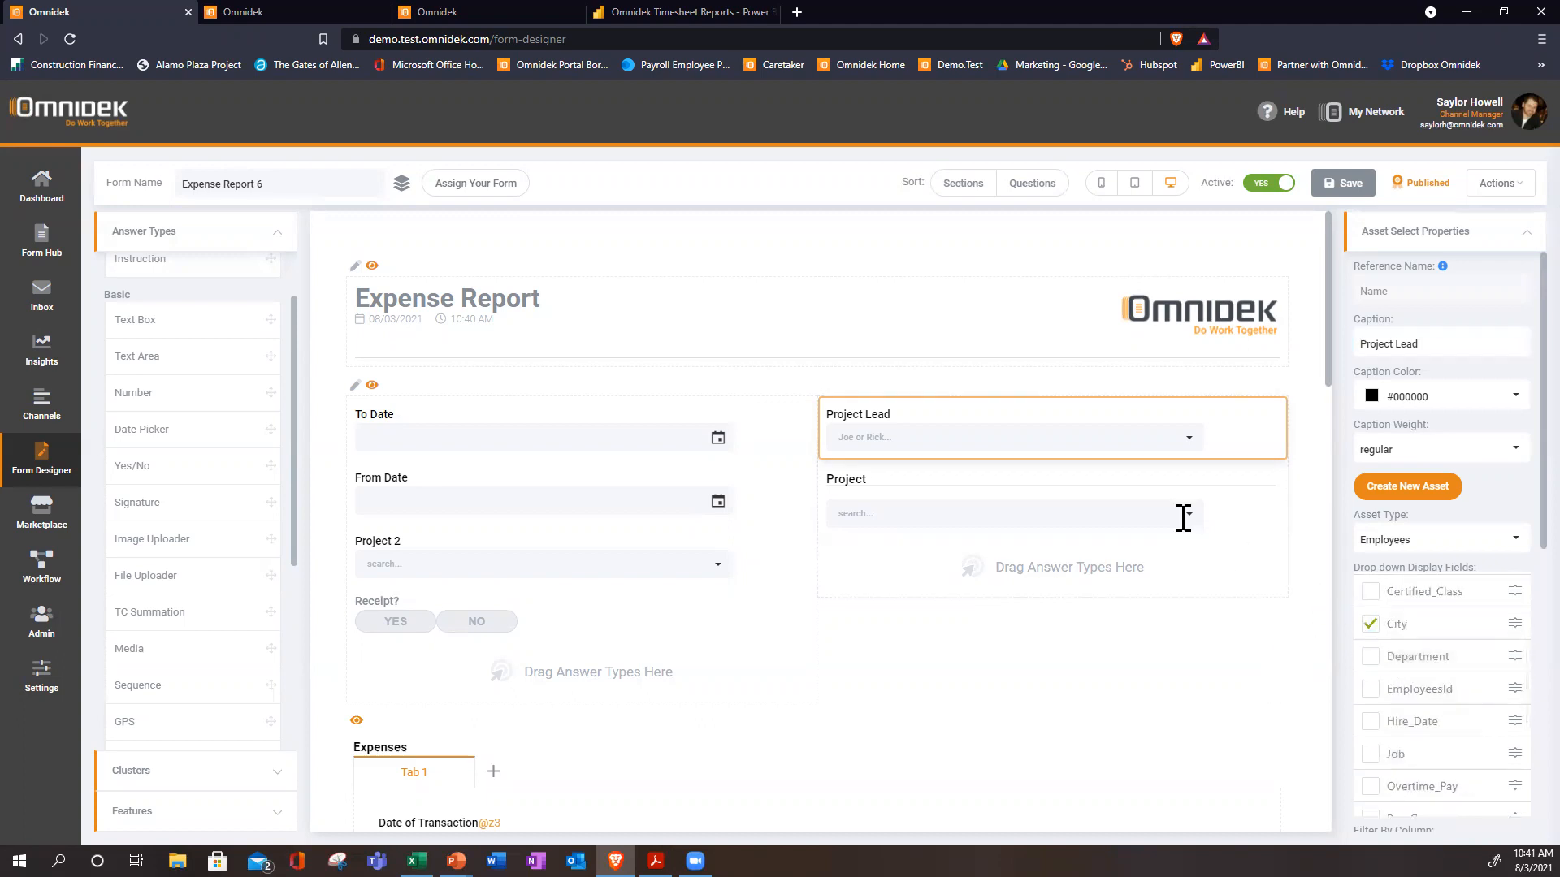
{"action": "left_click", "coordinate": [1191, 441]}
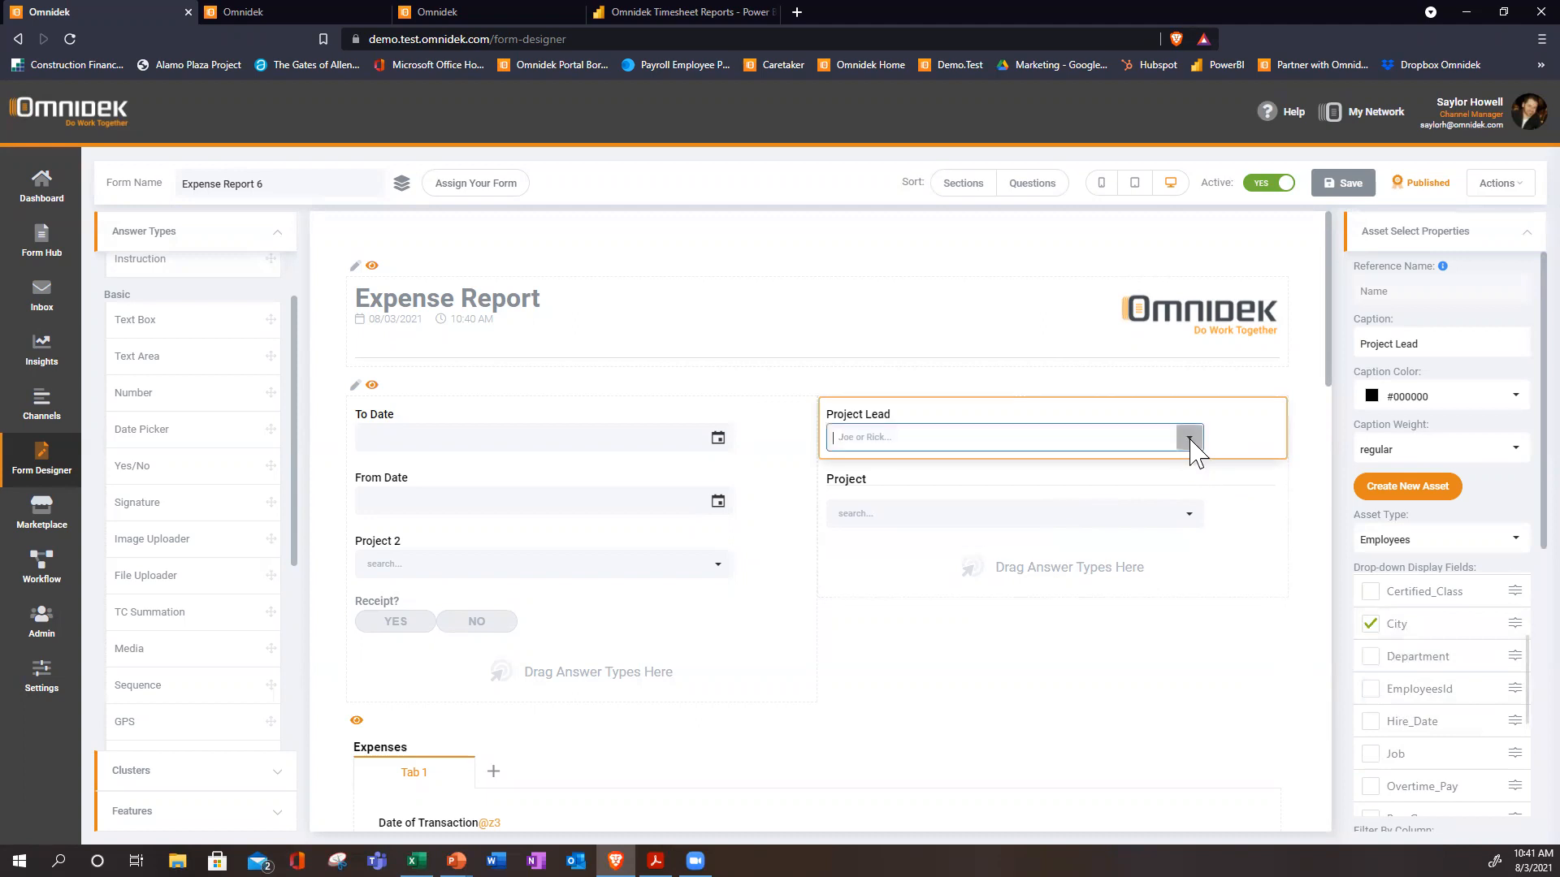
{"action": "left_click", "coordinate": [1048, 537]}
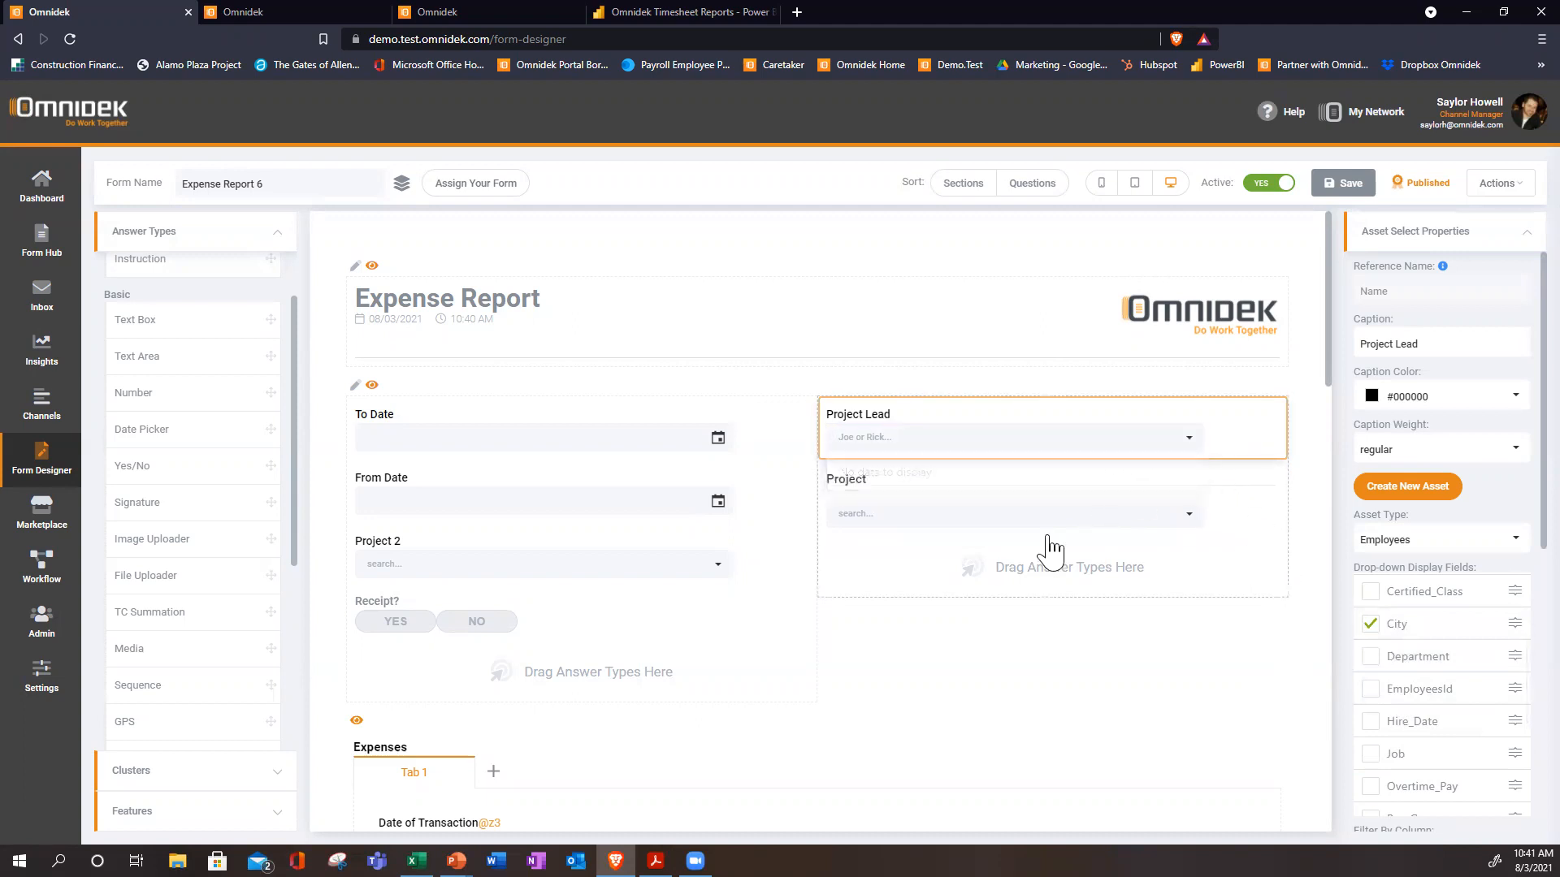
{"action": "scroll", "coordinate": [669, 715], "scroll_direction": "down", "scroll_amount": 1}
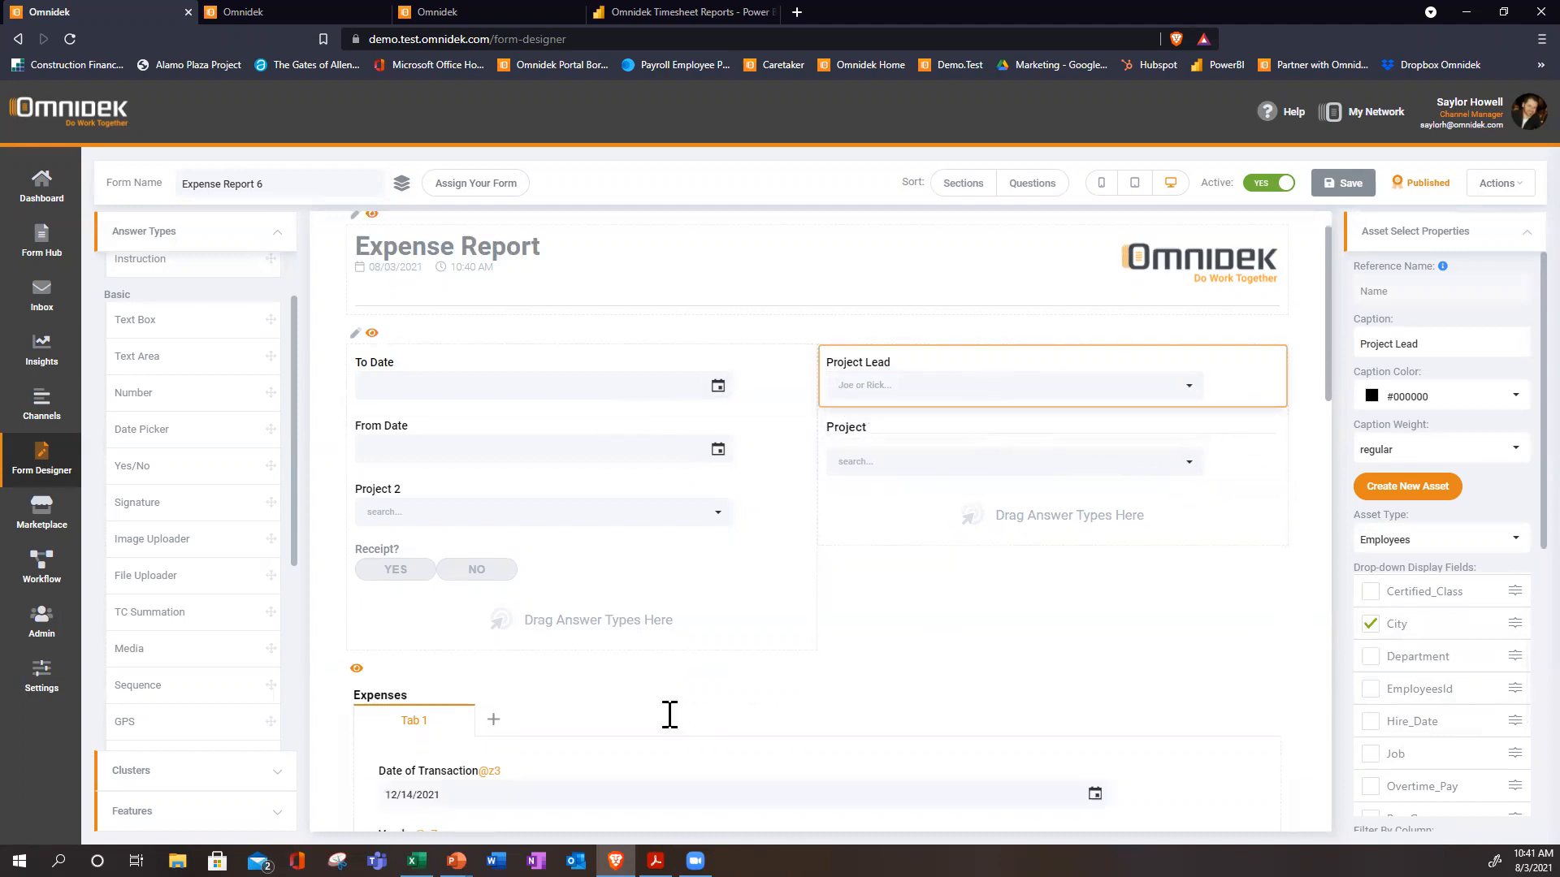
{"action": "scroll", "coordinate": [670, 715], "scroll_direction": "down", "scroll_amount": 3}
{"action": "scroll", "coordinate": [387, 568], "scroll_direction": "down", "scroll_amount": 8}
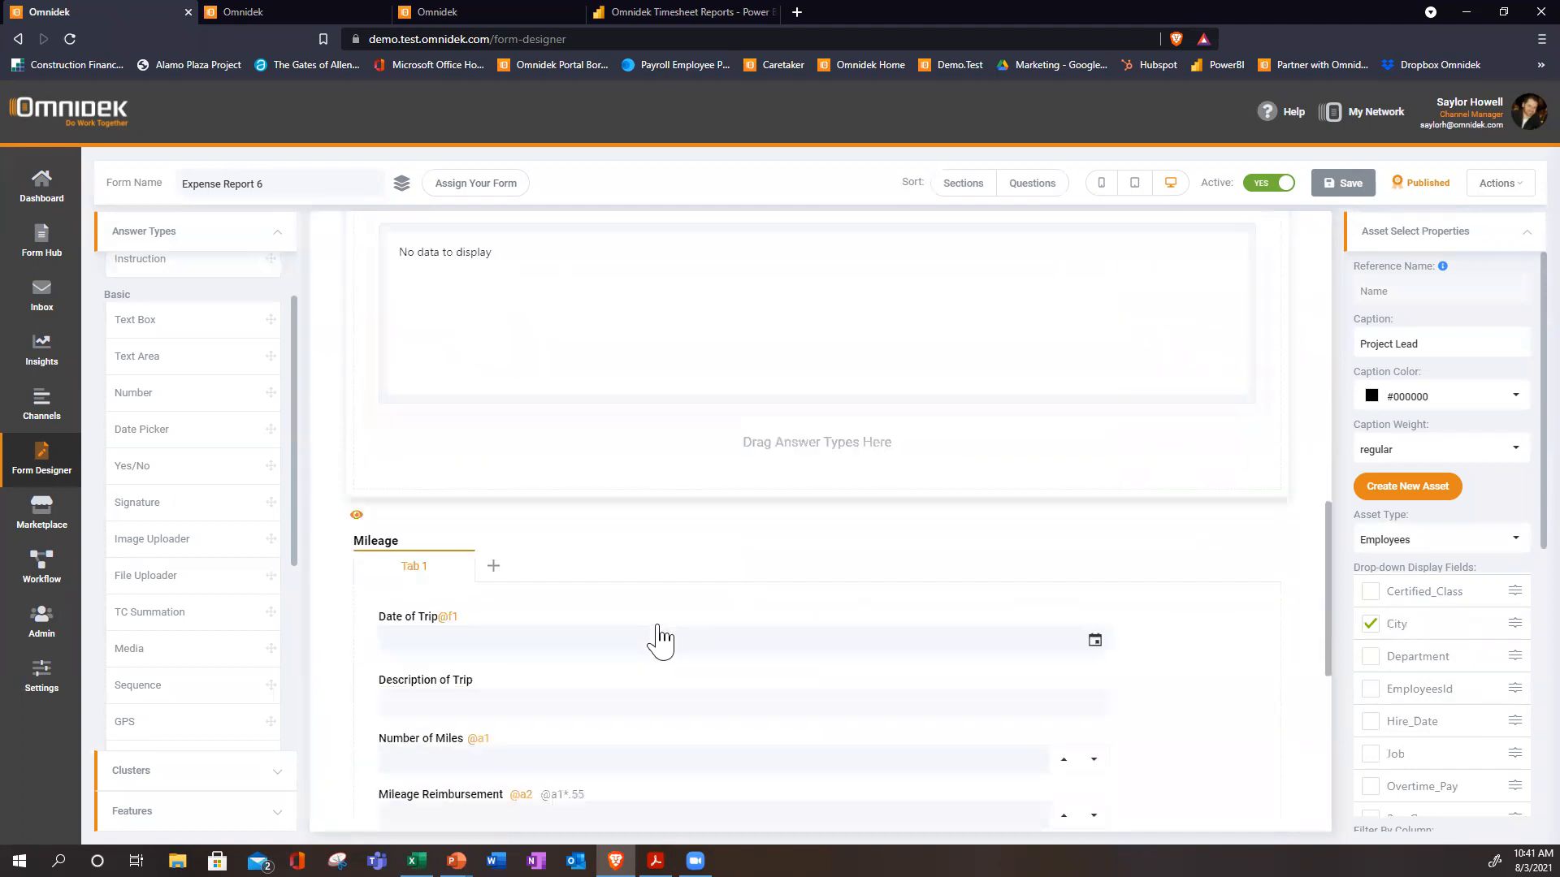
{"action": "scroll", "coordinate": [660, 638], "scroll_direction": "down", "scroll_amount": 3}
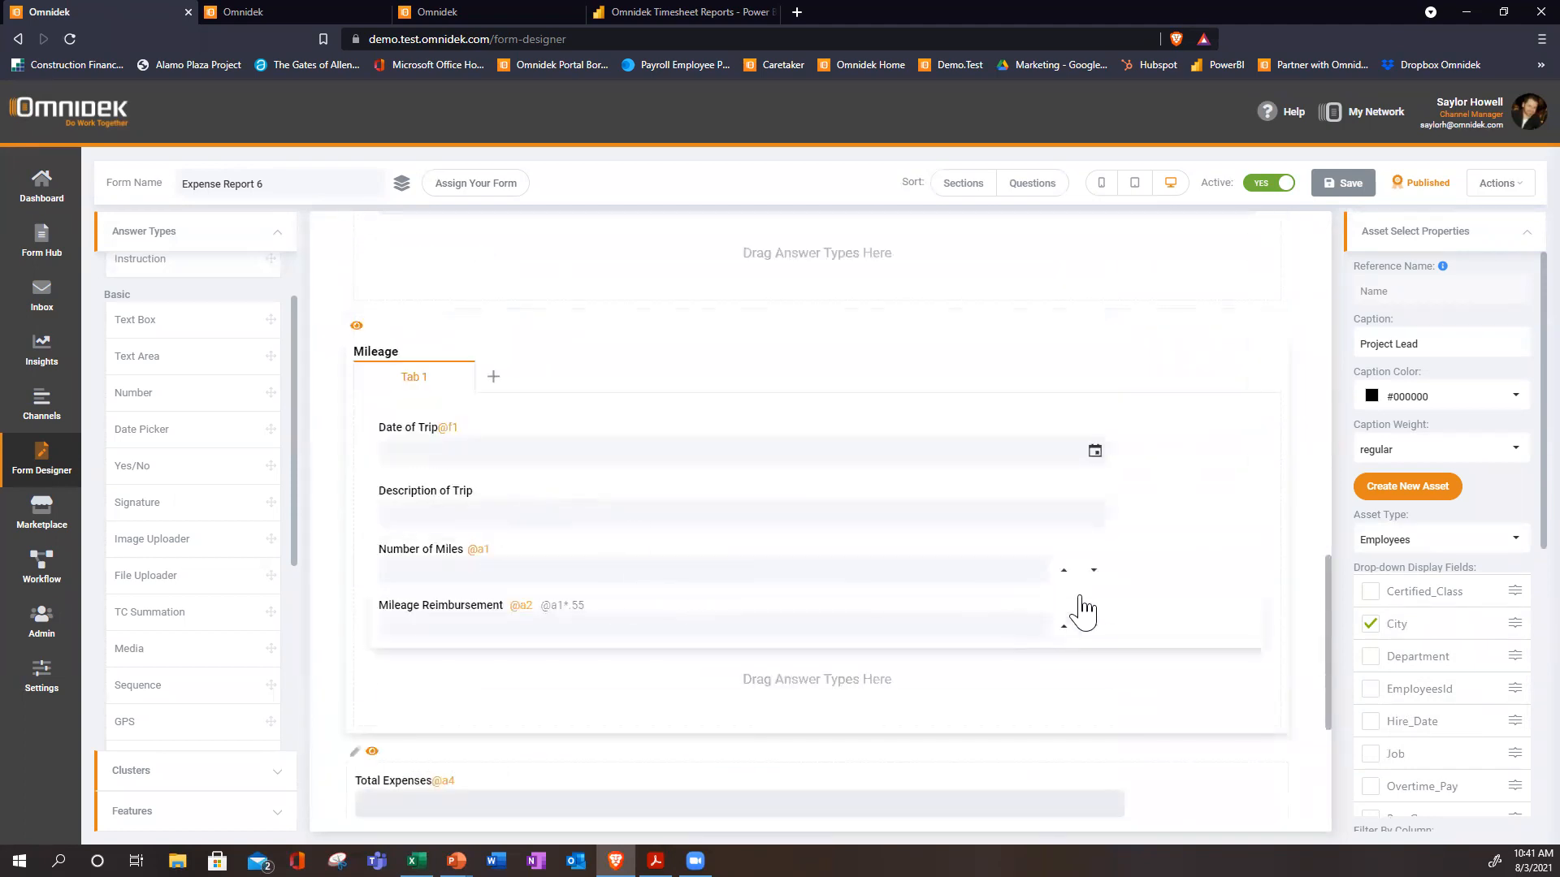
{"action": "scroll", "coordinate": [601, 553], "scroll_direction": "down", "scroll_amount": 3}
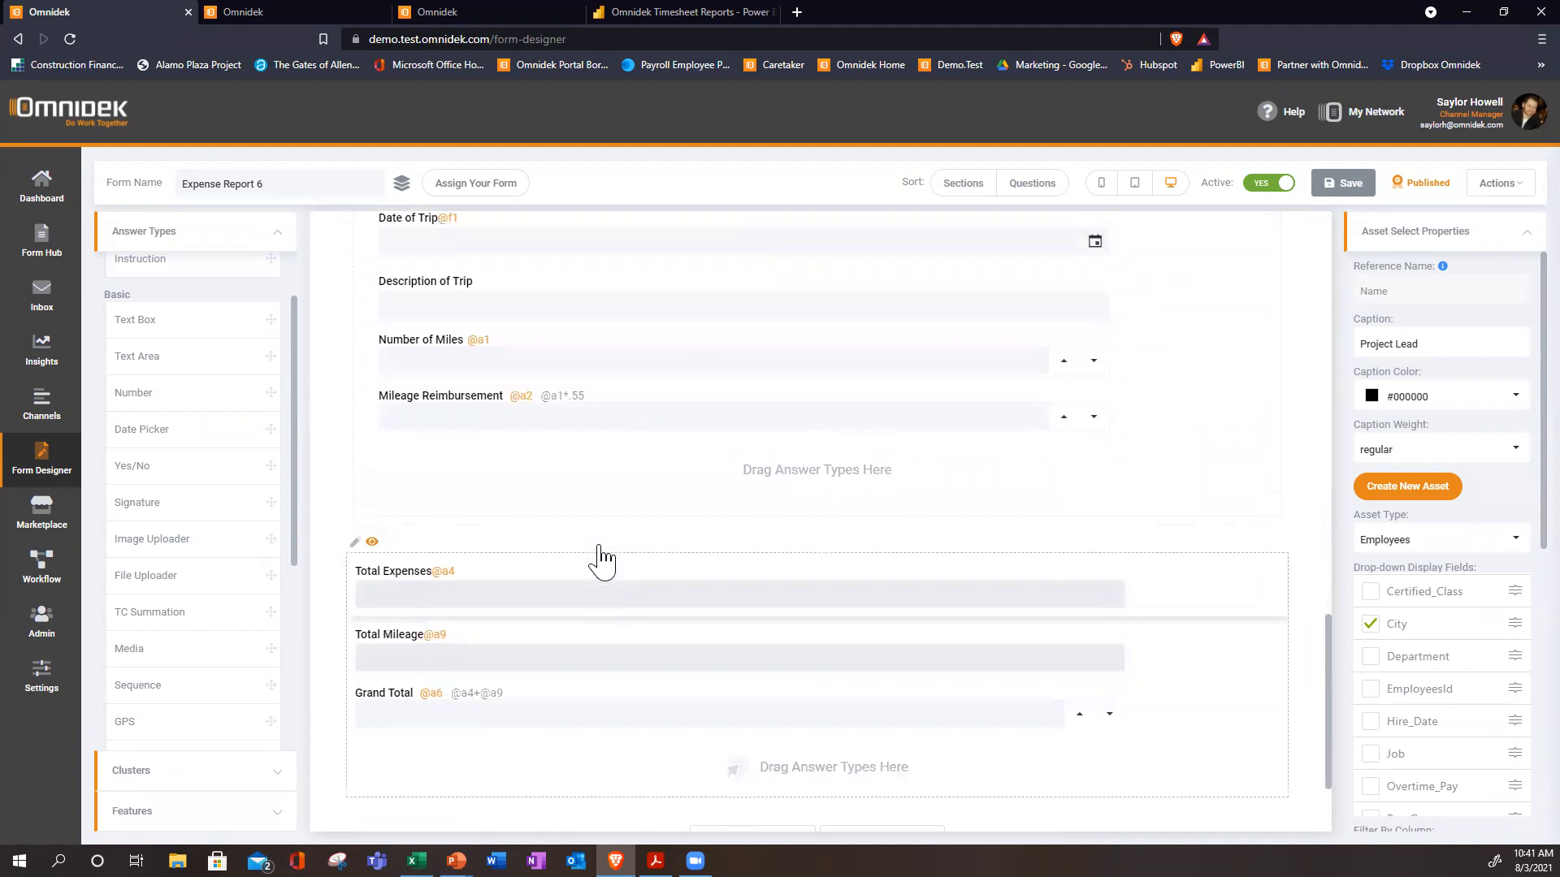
{"action": "scroll", "coordinate": [602, 560], "scroll_direction": "up", "scroll_amount": 3}
{"action": "left_click", "coordinate": [618, 569]}
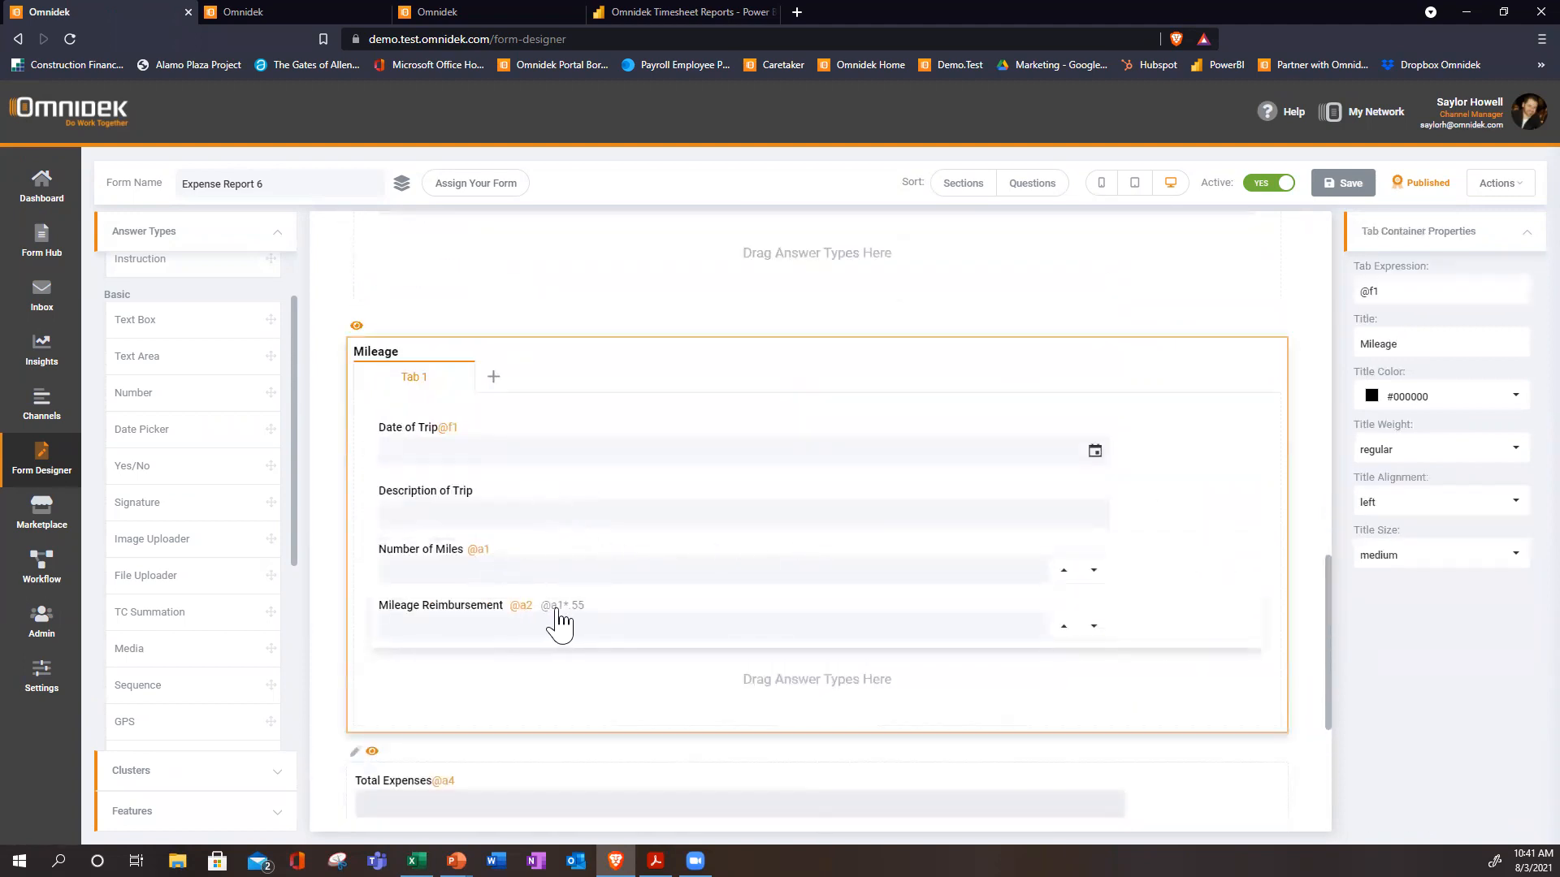
{"action": "left_click", "coordinate": [631, 623]}
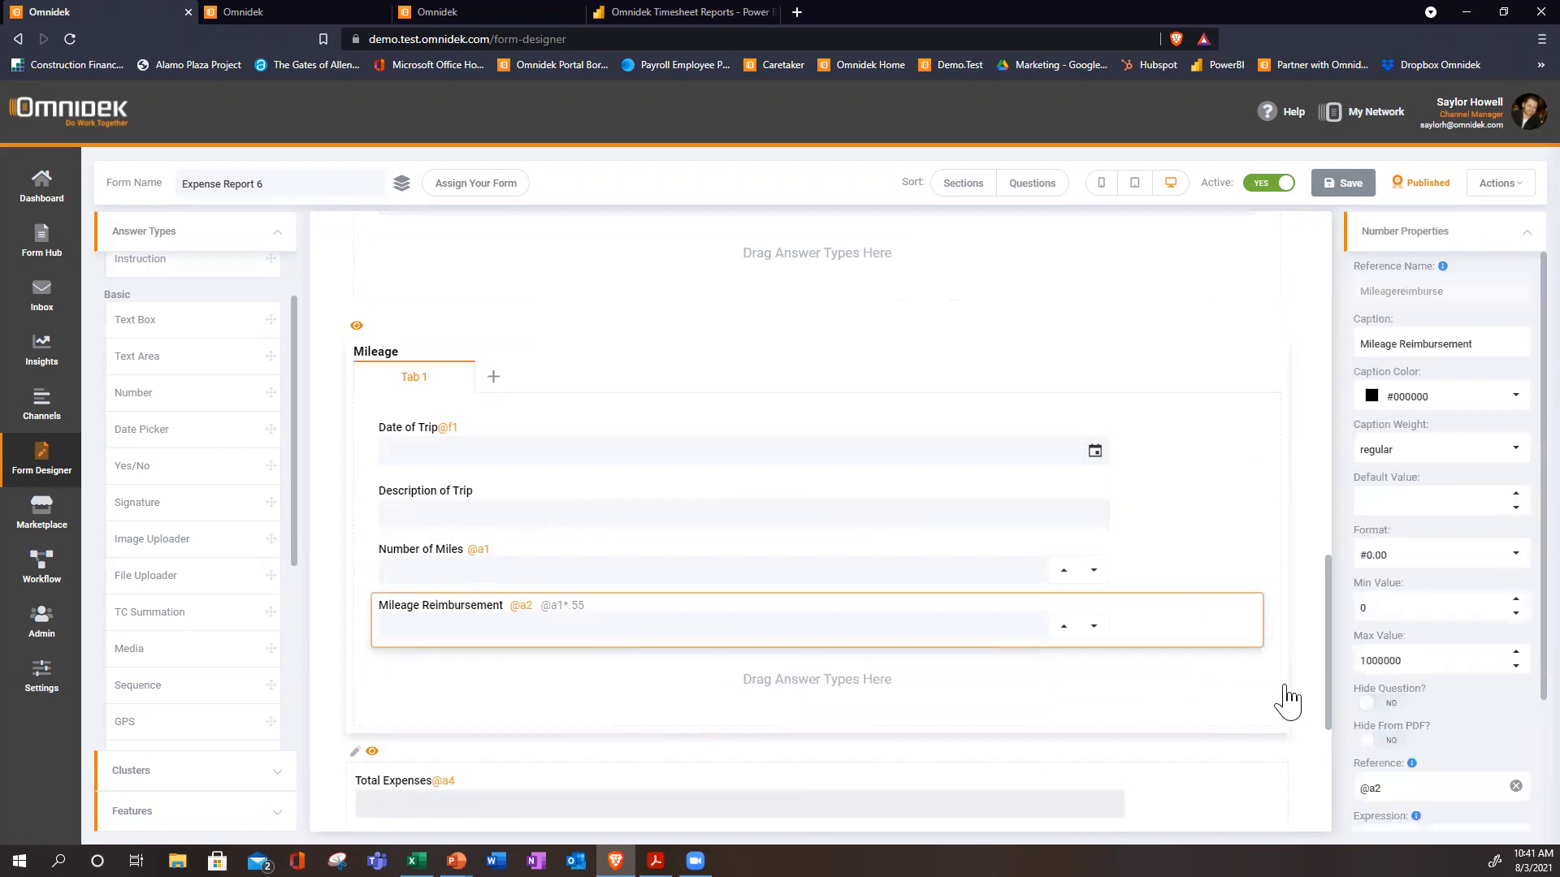
{"action": "scroll", "coordinate": [1425, 691], "scroll_direction": "down", "scroll_amount": 3}
{"action": "scroll", "coordinate": [1425, 691], "scroll_direction": "down", "scroll_amount": 1}
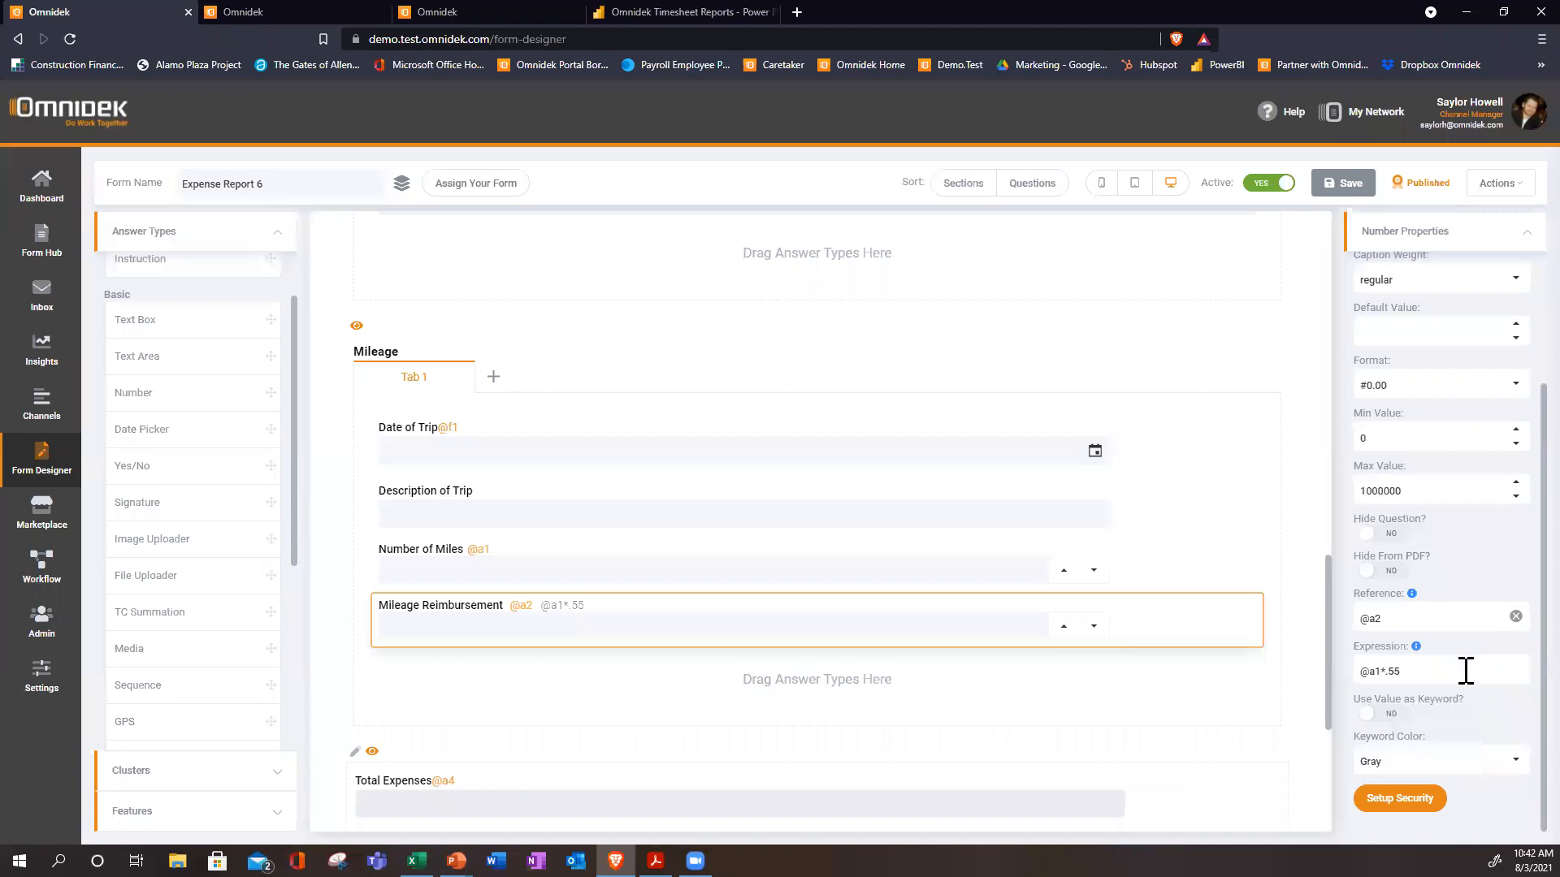
{"action": "left_click", "coordinate": [1495, 672]}
{"action": "left_click", "coordinate": [1468, 728]}
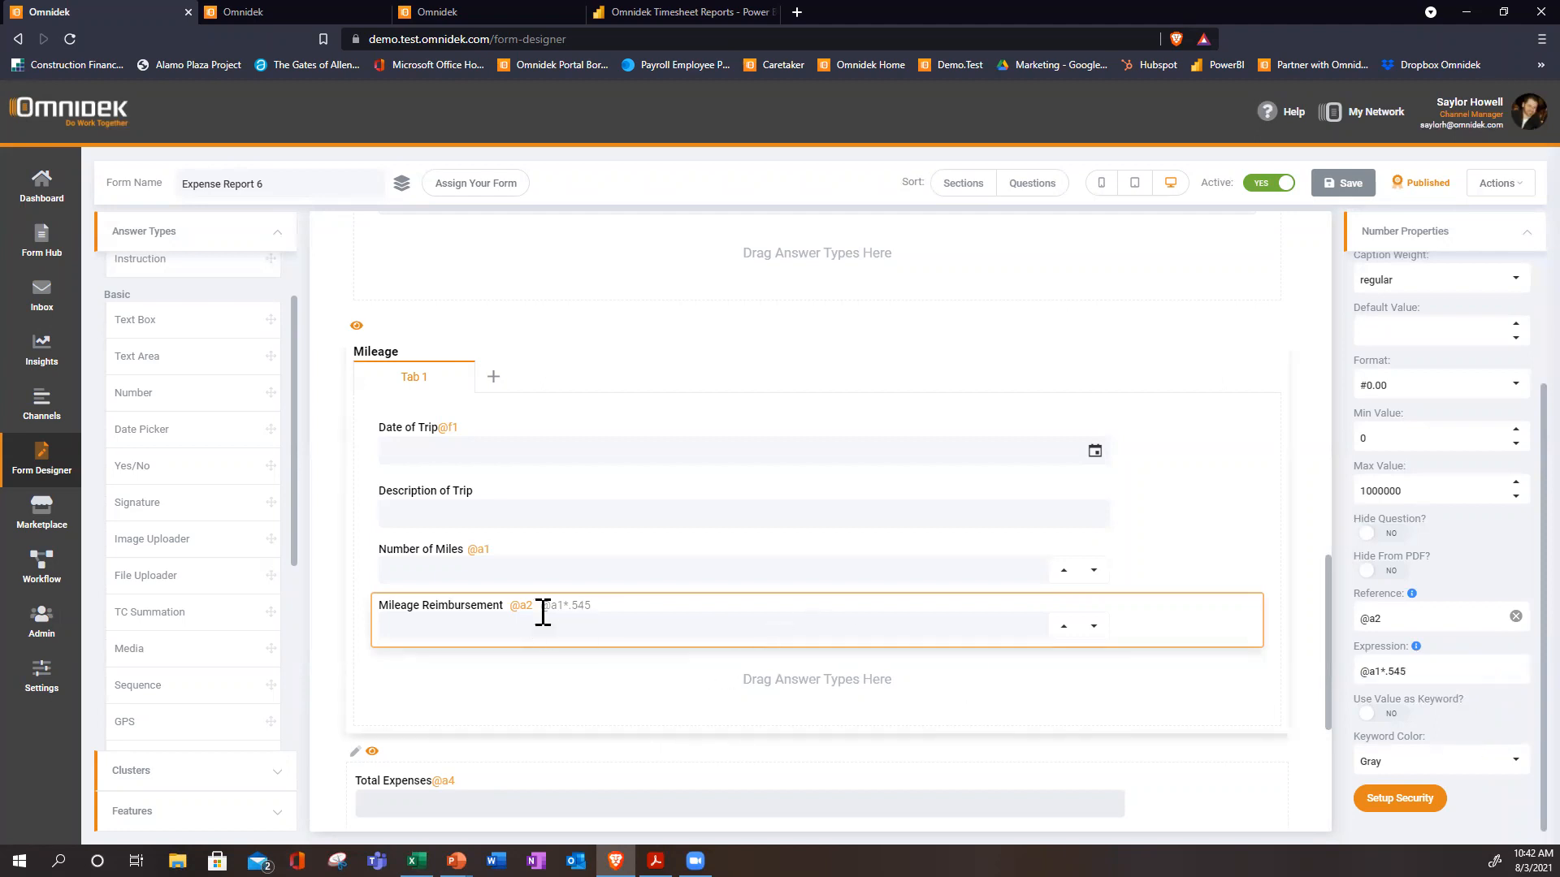
{"action": "left_click", "coordinate": [495, 387]}
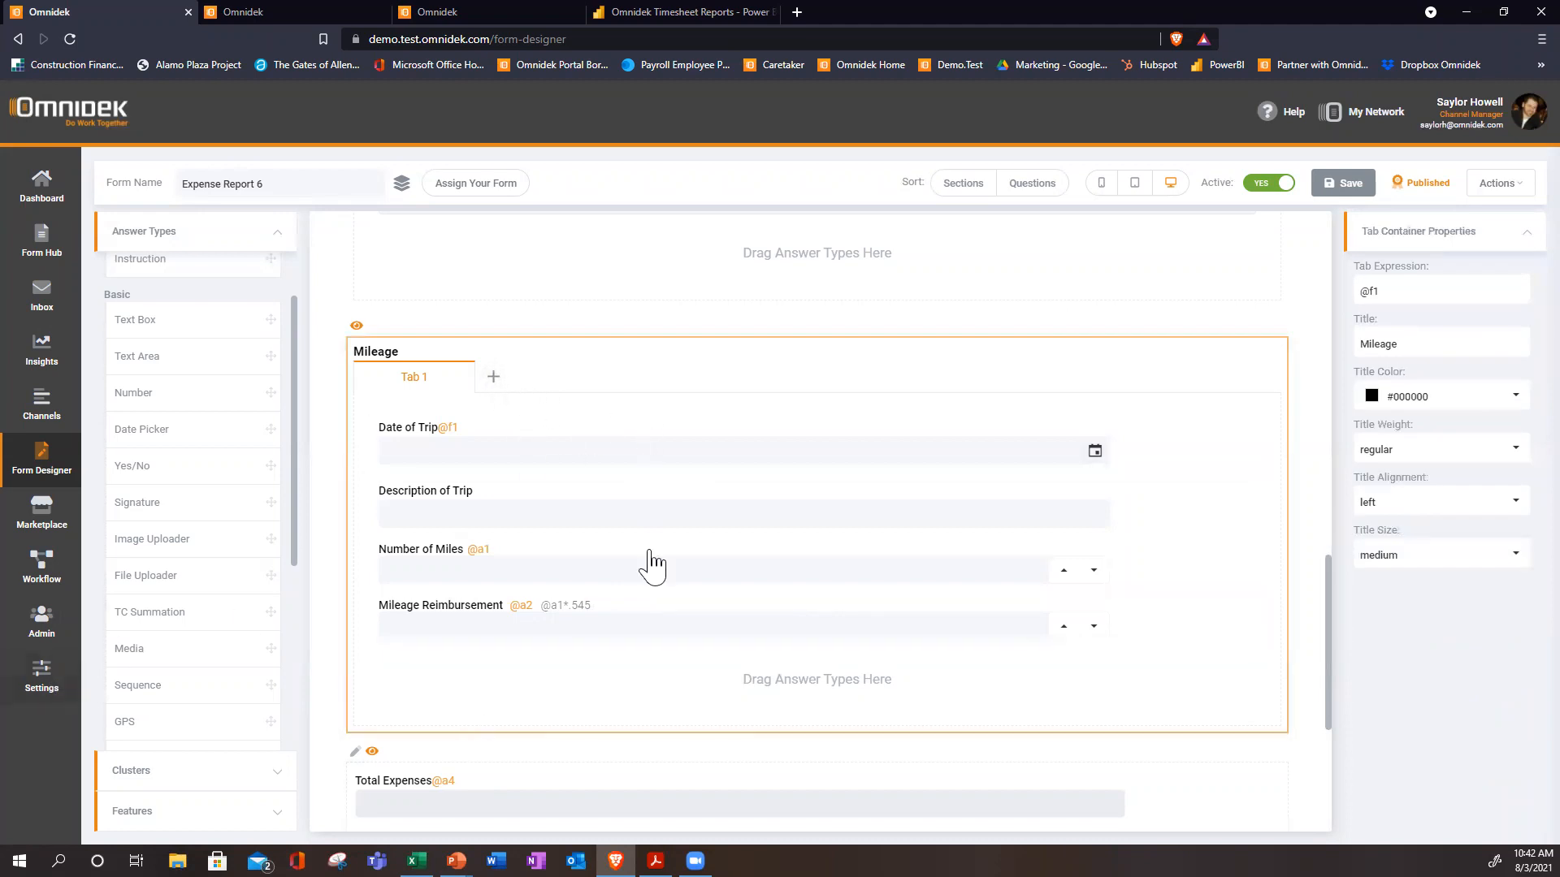
Add a System Master Detail cluster at the end of the form and title it "Time Card".
{"action": "scroll", "coordinate": [650, 563], "scroll_direction": "down", "scroll_amount": 4}
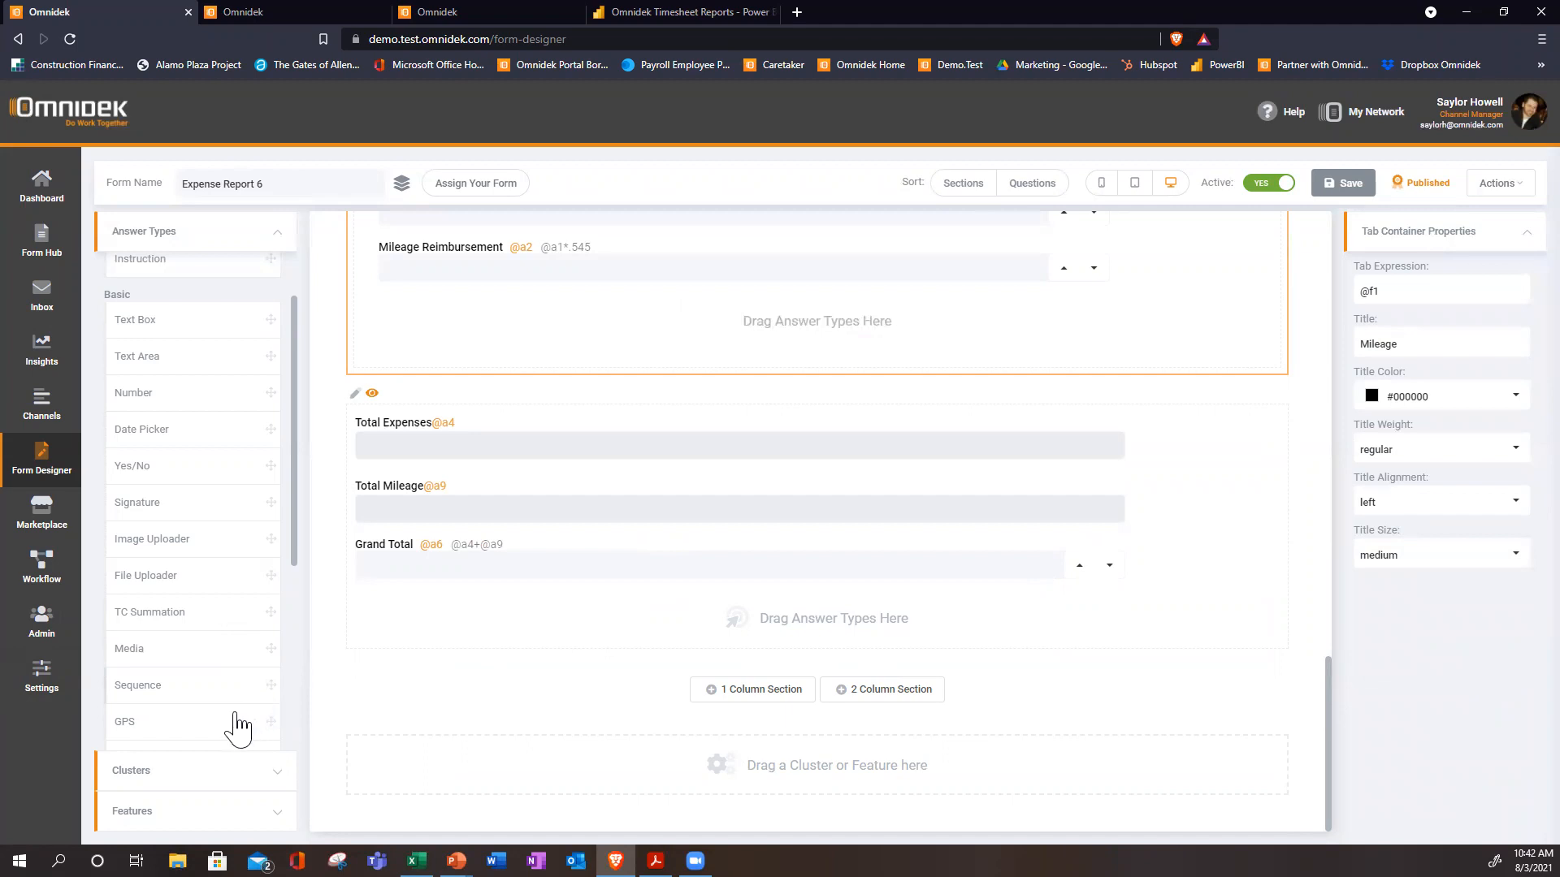
{"action": "left_click", "coordinate": [254, 780]}
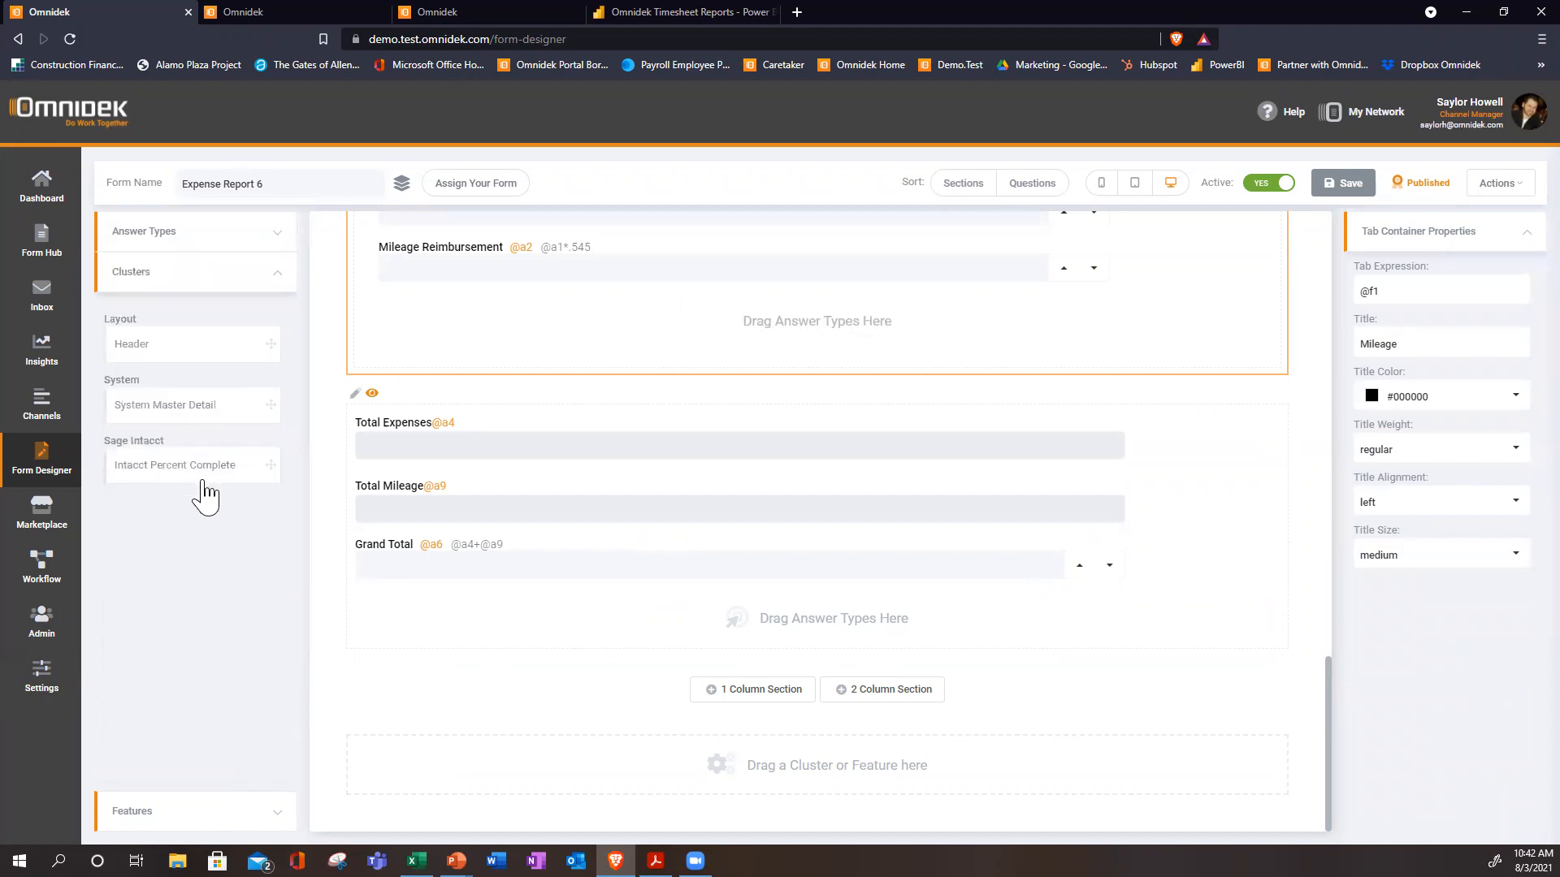
{"action": "left_click_drag", "start_coordinate": [209, 417], "coordinate": [853, 780]}
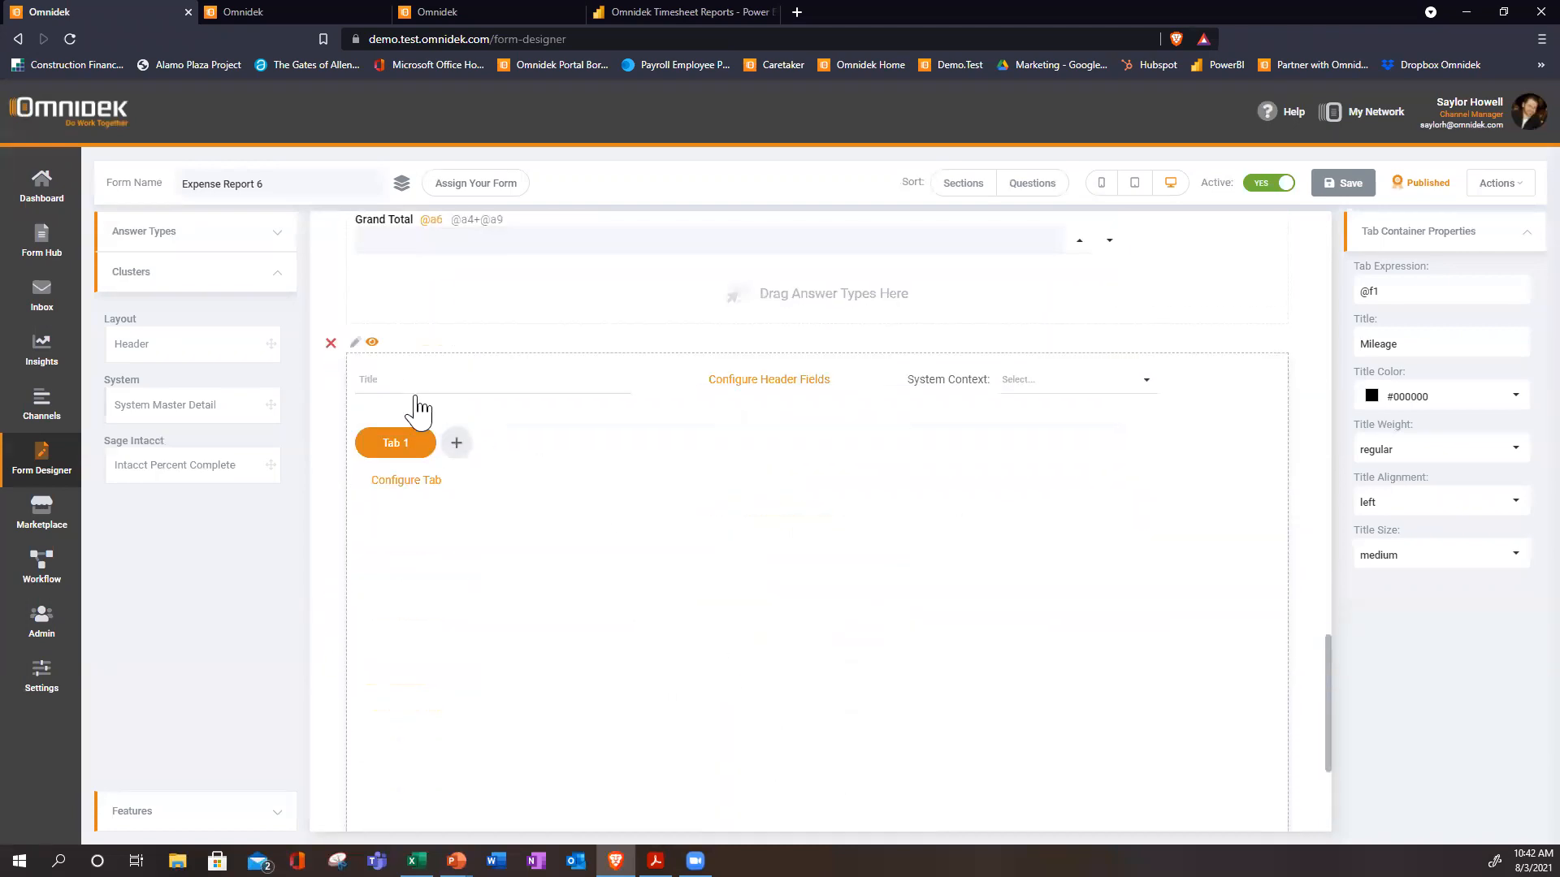
{"action": "left_click", "coordinate": [411, 390]}
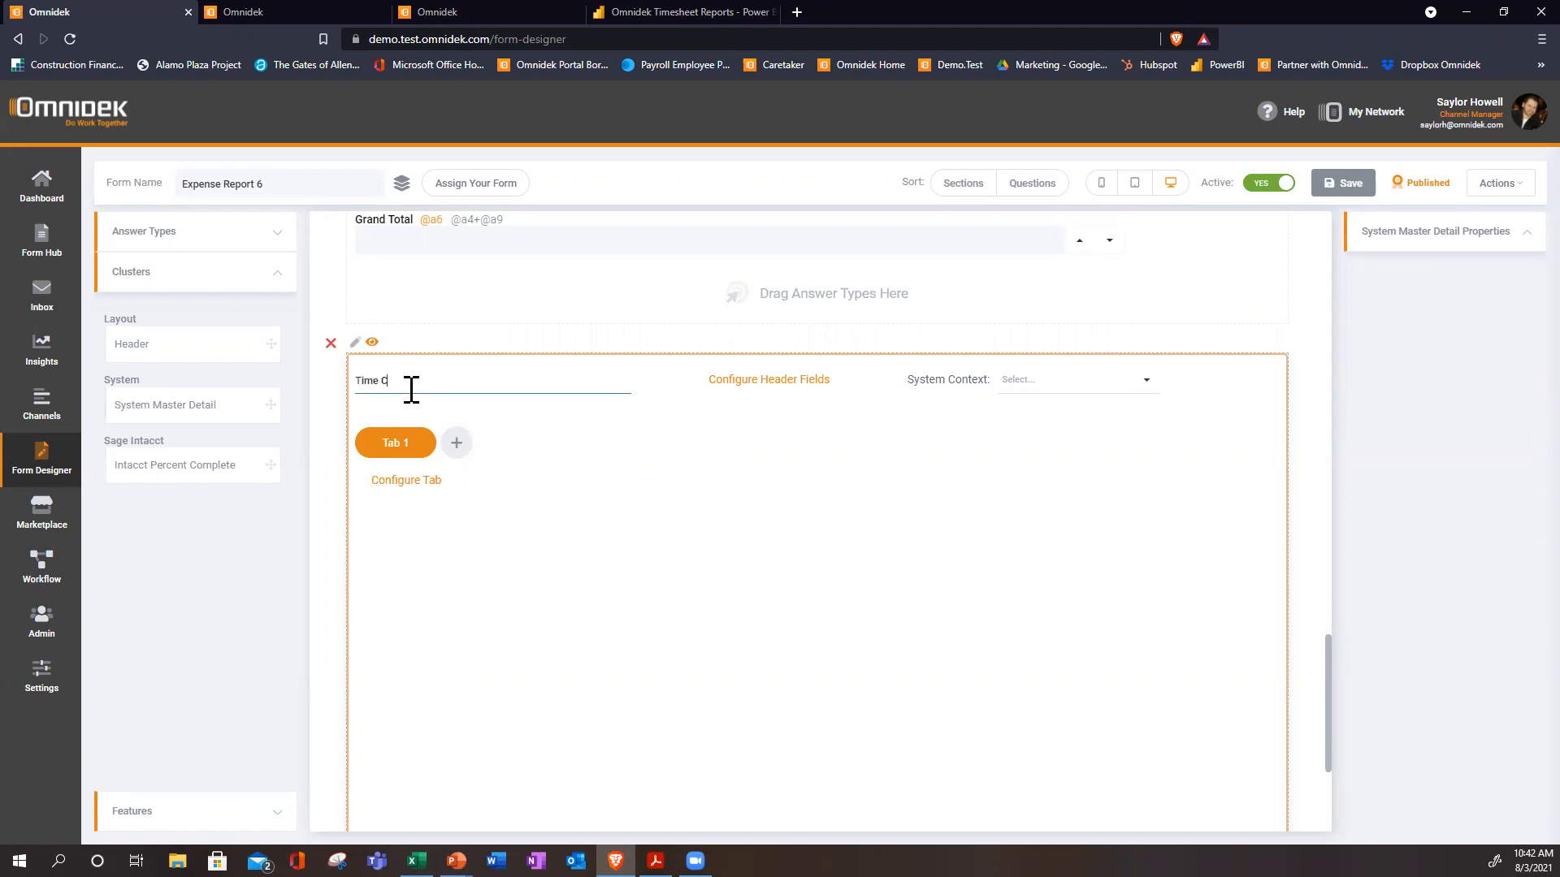
Open the configuration of the Time Card cluster's first tab and label the tab "Labor".
{"action": "left_click", "coordinate": [403, 445]}
{"action": "left_click", "coordinate": [403, 483]}
{"action": "left_click", "coordinate": [429, 543]}
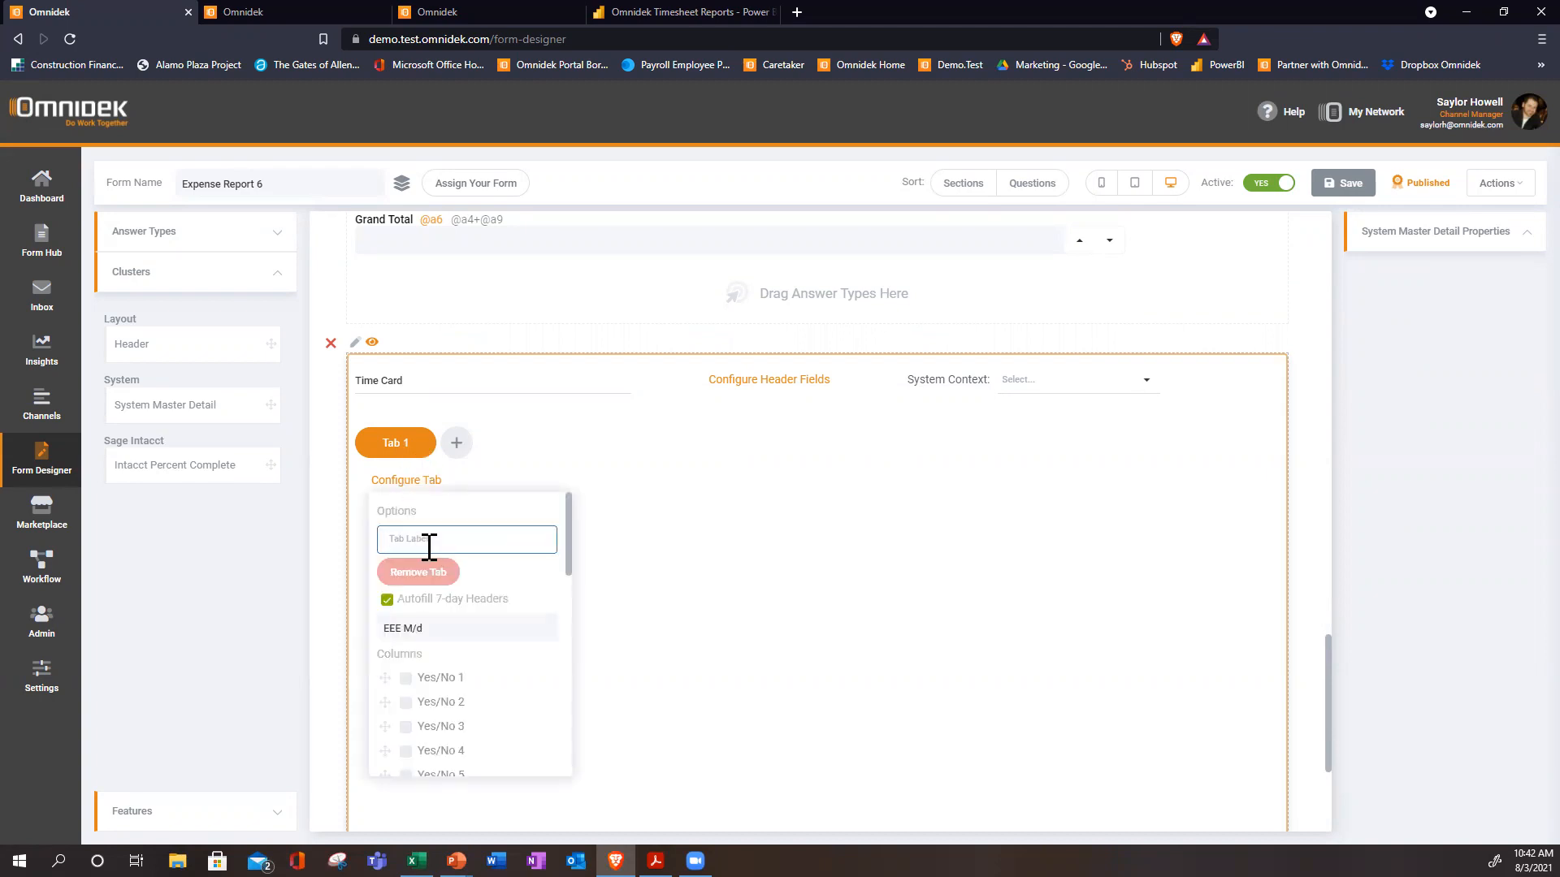
Add the Select Asset 1, Select Asset 2 and Number 5 columns to the Labor tab of the Time Card.
{"action": "scroll", "coordinate": [459, 683], "scroll_direction": "down", "scroll_amount": 3}
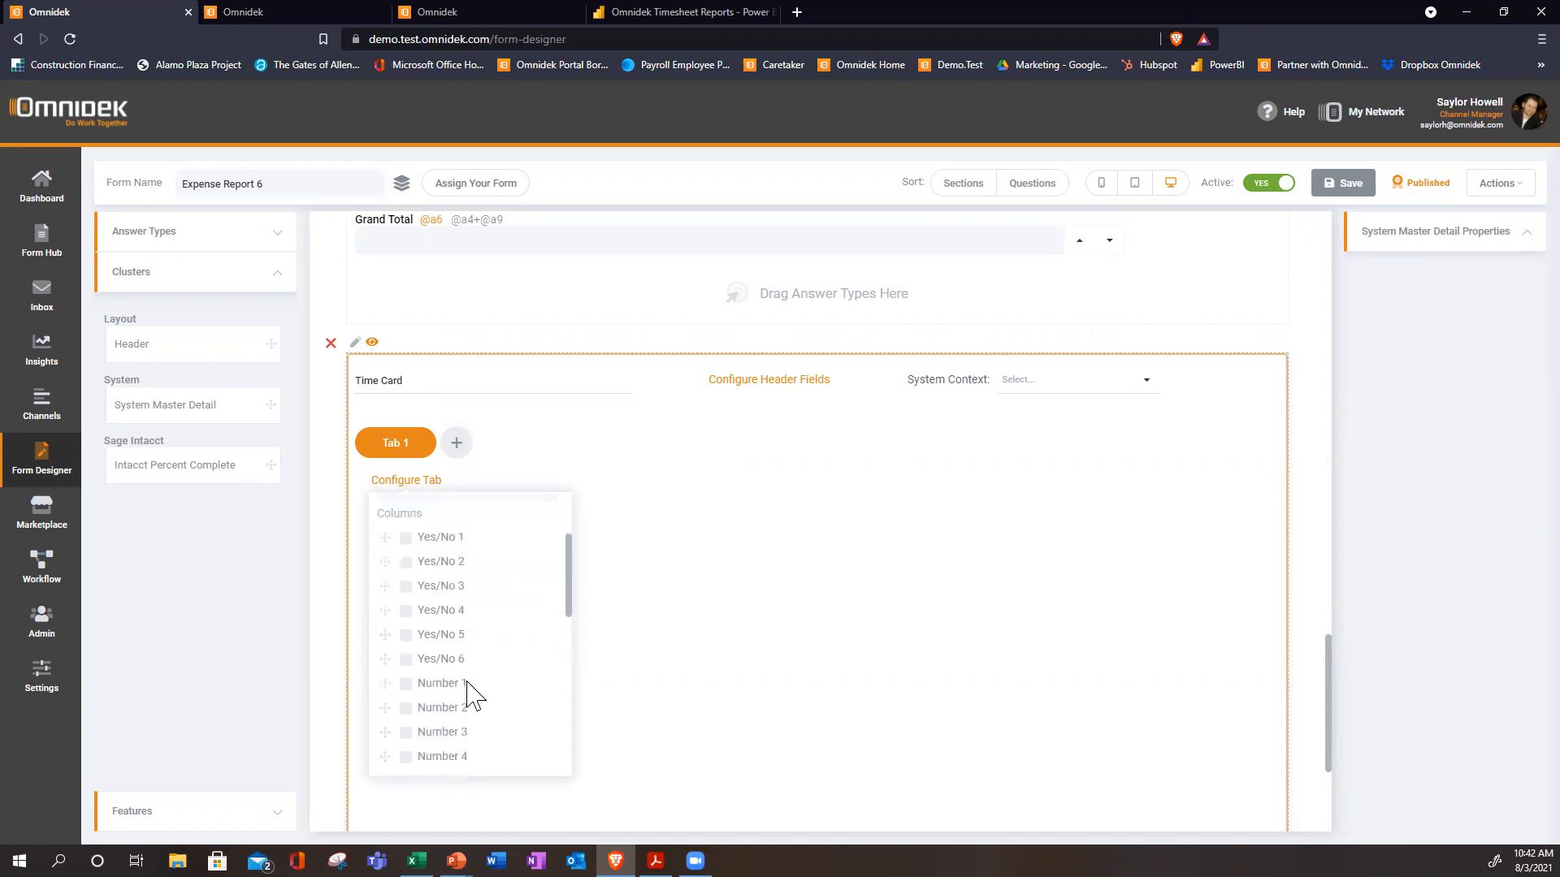
{"action": "scroll", "coordinate": [464, 667], "scroll_direction": "down", "scroll_amount": 1}
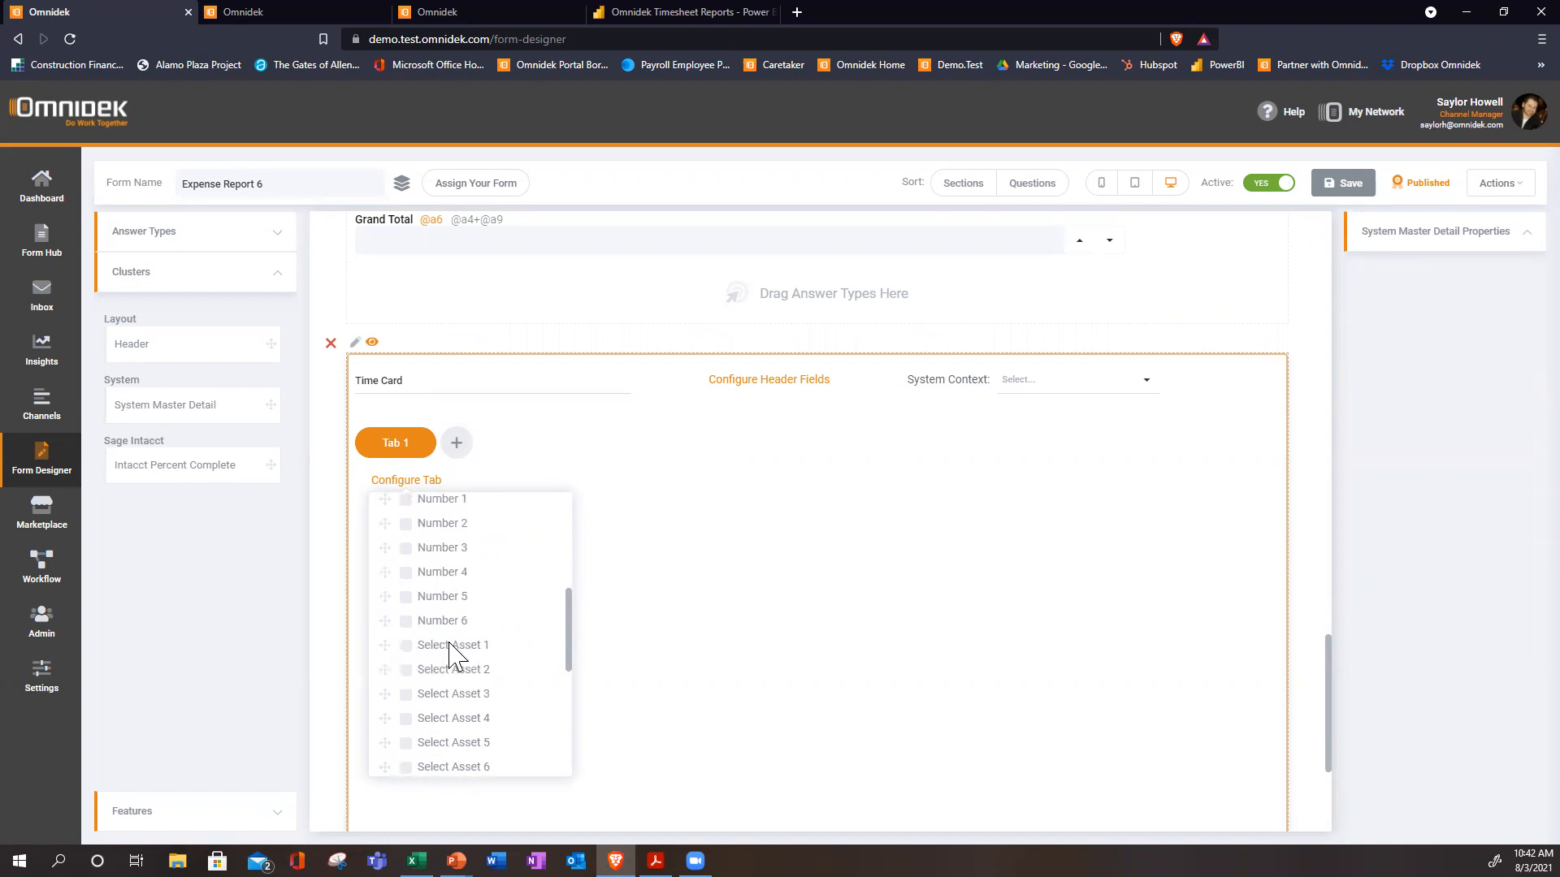
{"action": "left_click", "coordinate": [406, 646]}
{"action": "left_click", "coordinate": [405, 670]}
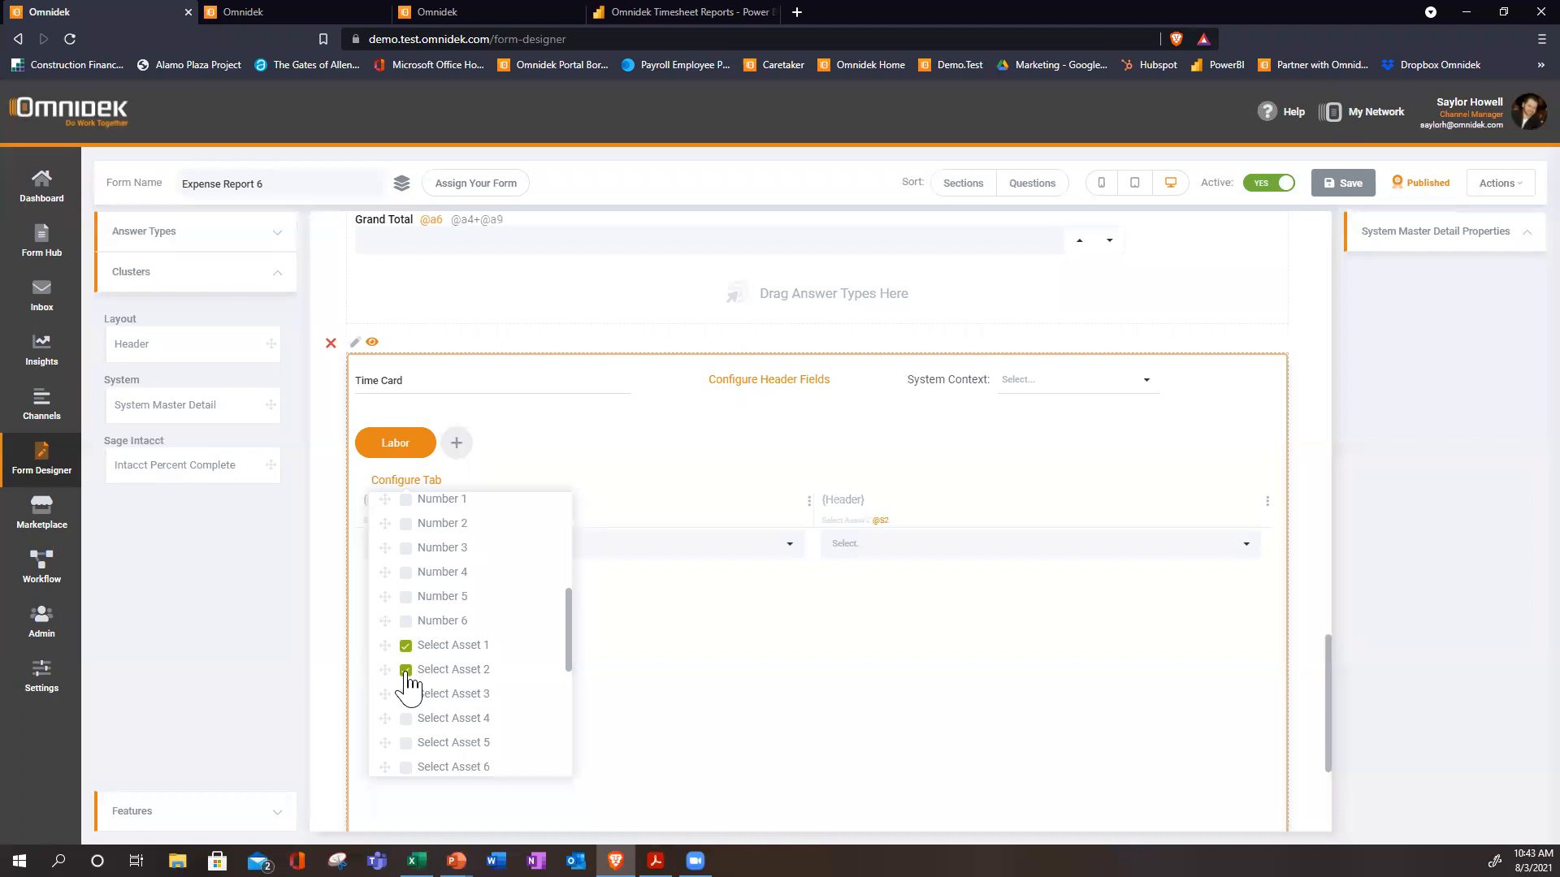
{"action": "left_click", "coordinate": [407, 597]}
Try the Repeating Assets option for the Labor tab, switch it to 7-Day columns and close the tab configuration.
{"action": "left_click_drag", "start_coordinate": [439, 621], "coordinate": [443, 723]}
{"action": "scroll", "coordinate": [440, 715], "scroll_direction": "down", "scroll_amount": 3}
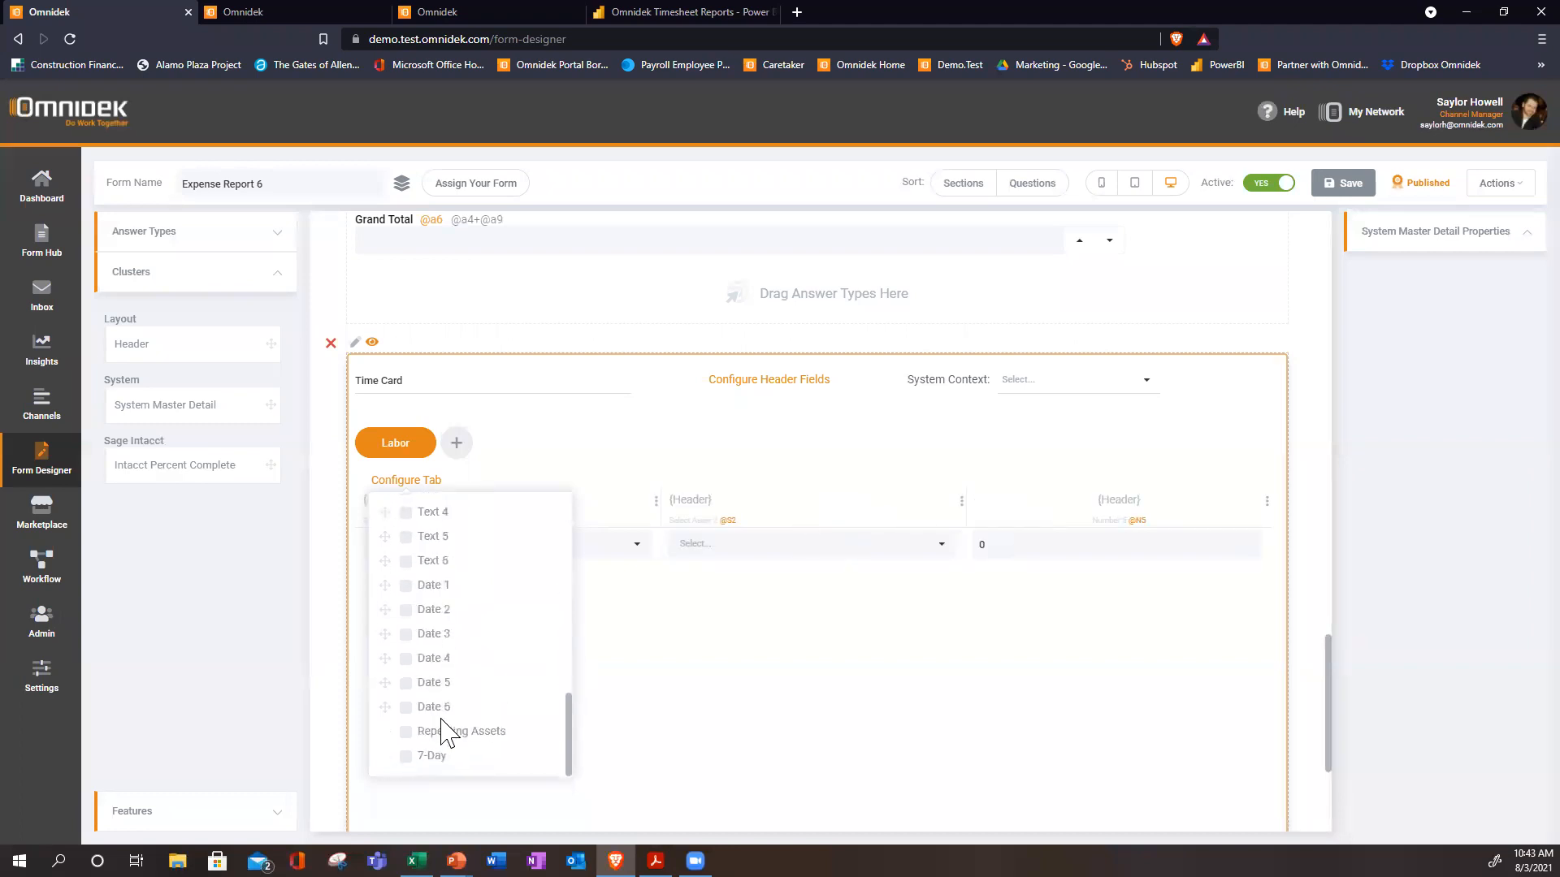
{"action": "left_click", "coordinate": [406, 733]}
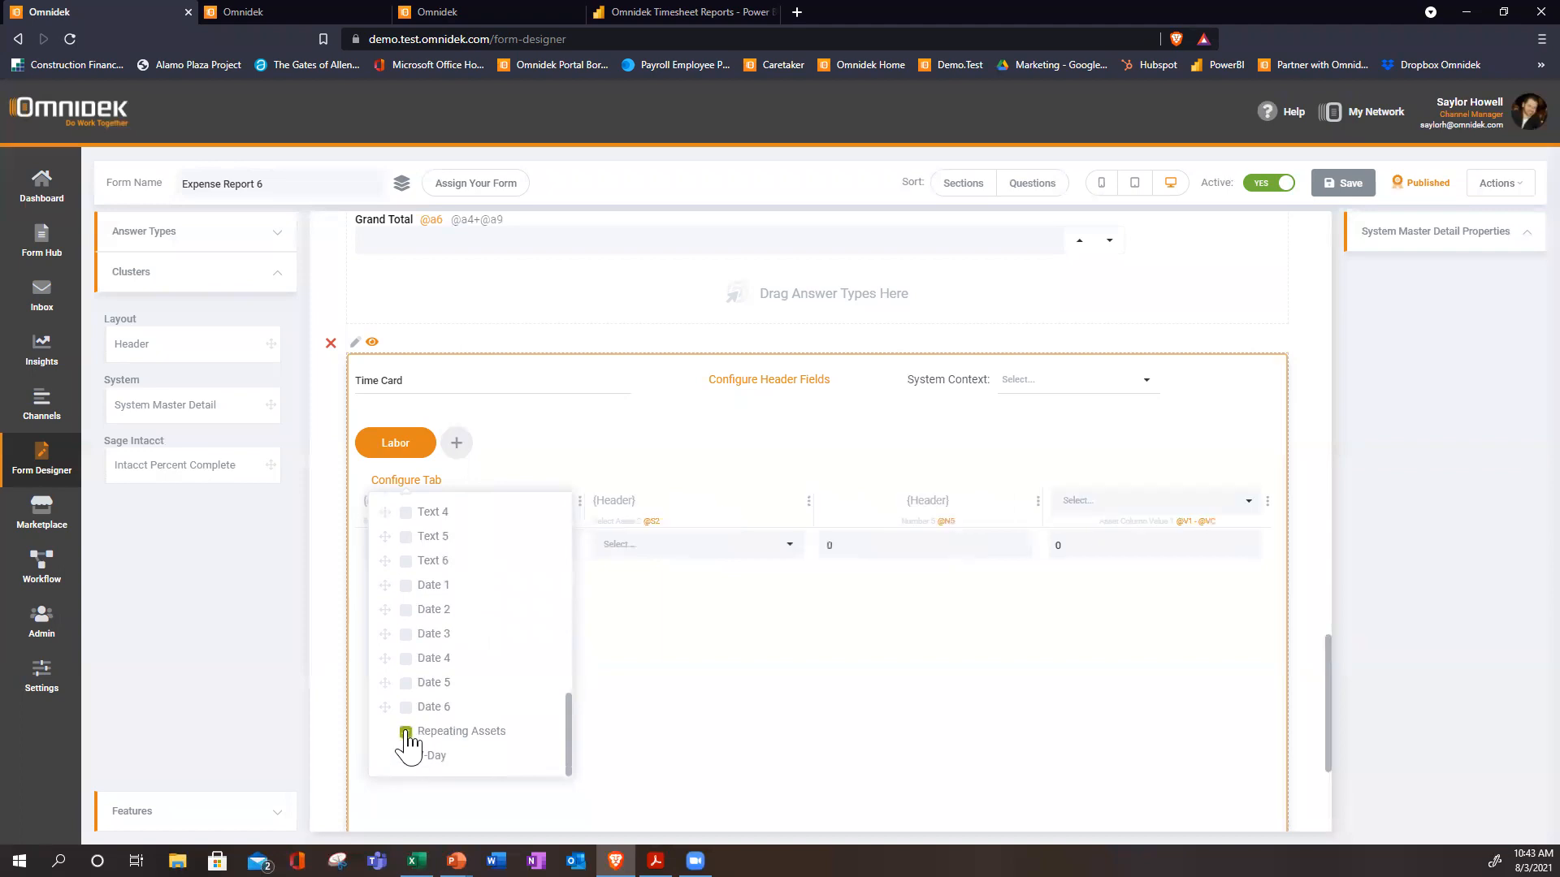
{"action": "left_click", "coordinate": [406, 756]}
{"action": "left_click", "coordinate": [646, 670]}
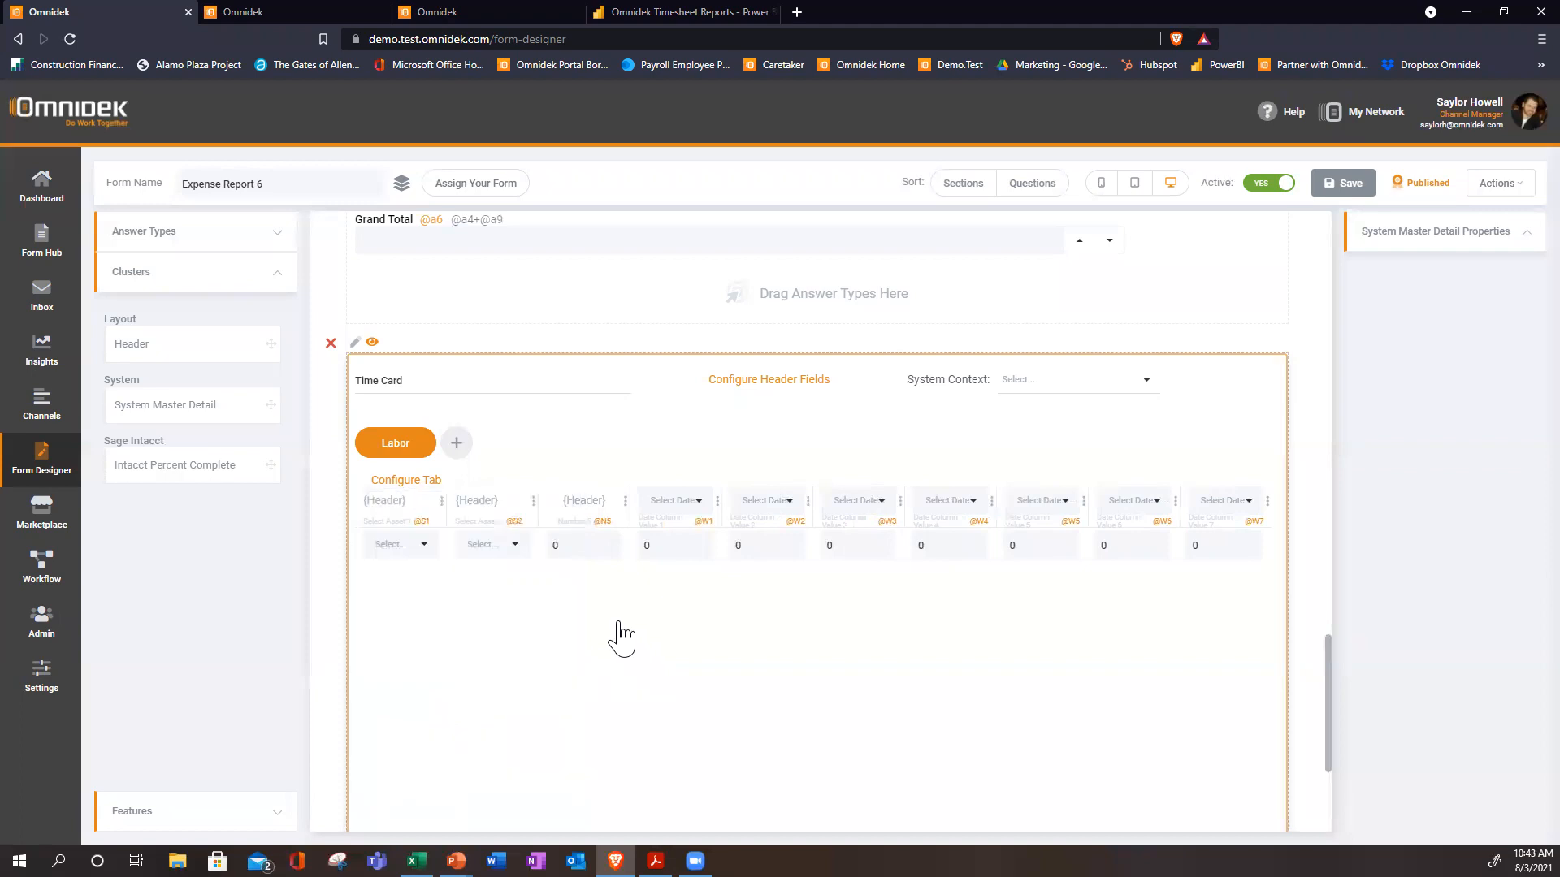
Set the second Labor column's header to "Employee" and its asset datasource to Employees.
{"action": "left_click", "coordinate": [441, 503]}
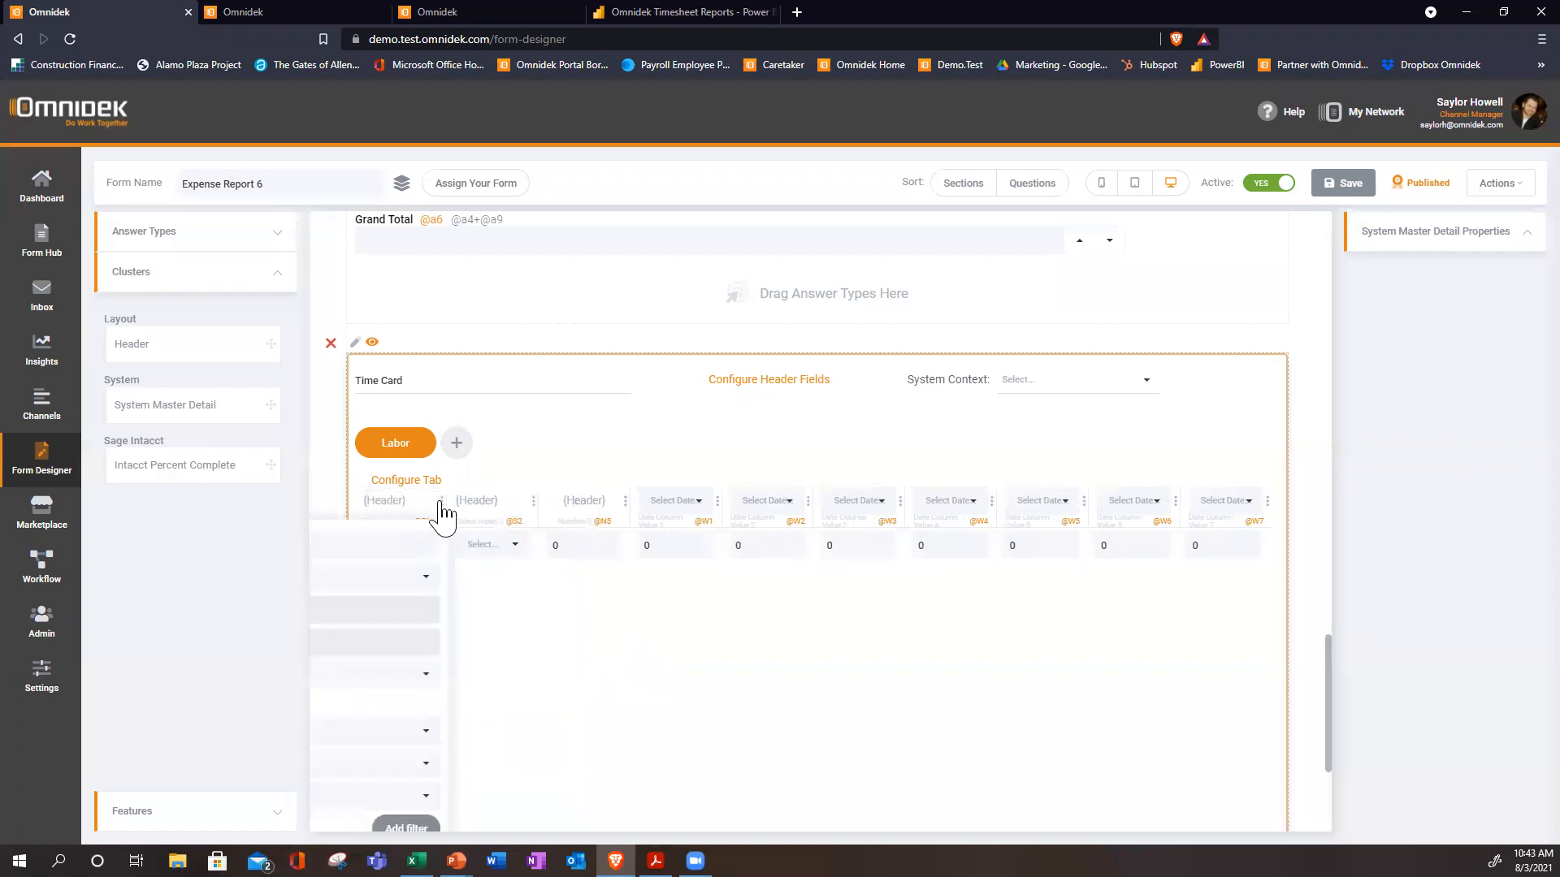
{"action": "left_click", "coordinate": [443, 500]}
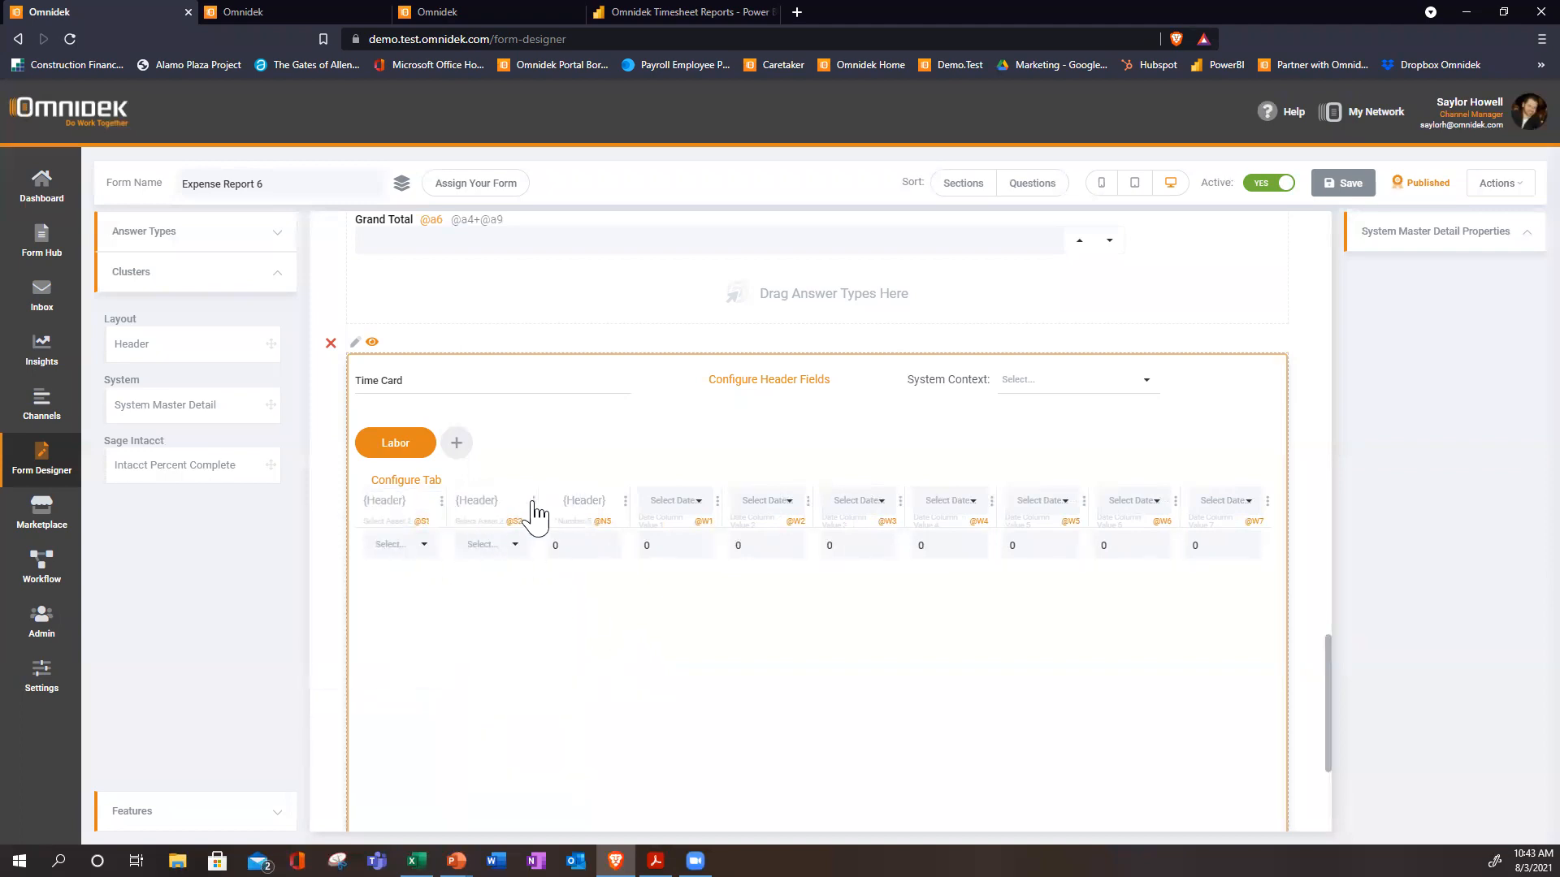
{"action": "left_click", "coordinate": [532, 501]}
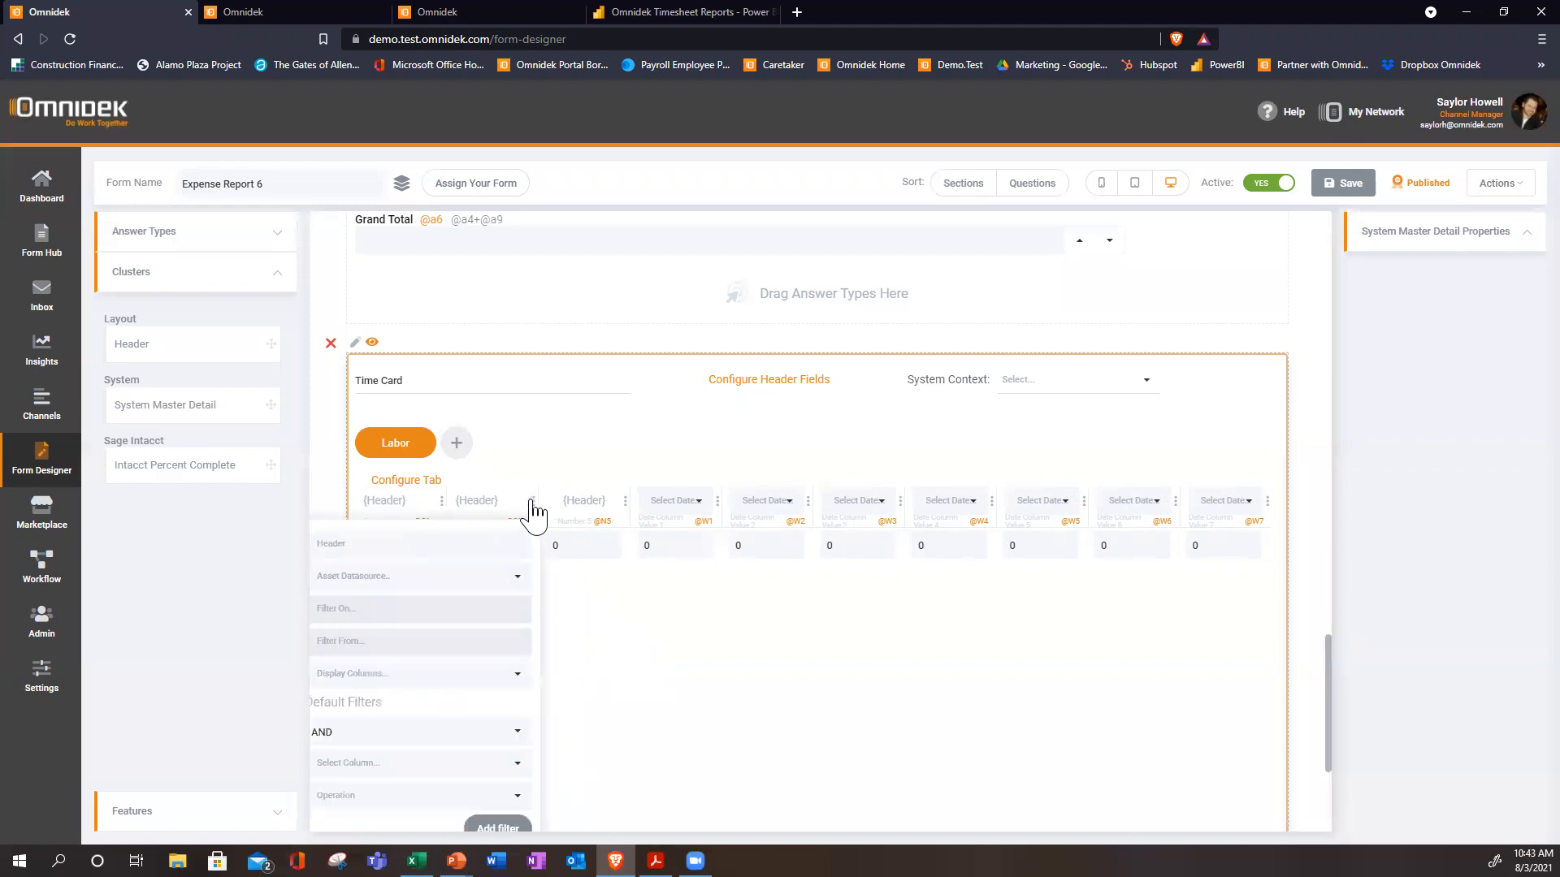
{"action": "left_click", "coordinate": [518, 582]}
{"action": "left_click", "coordinate": [481, 544]}
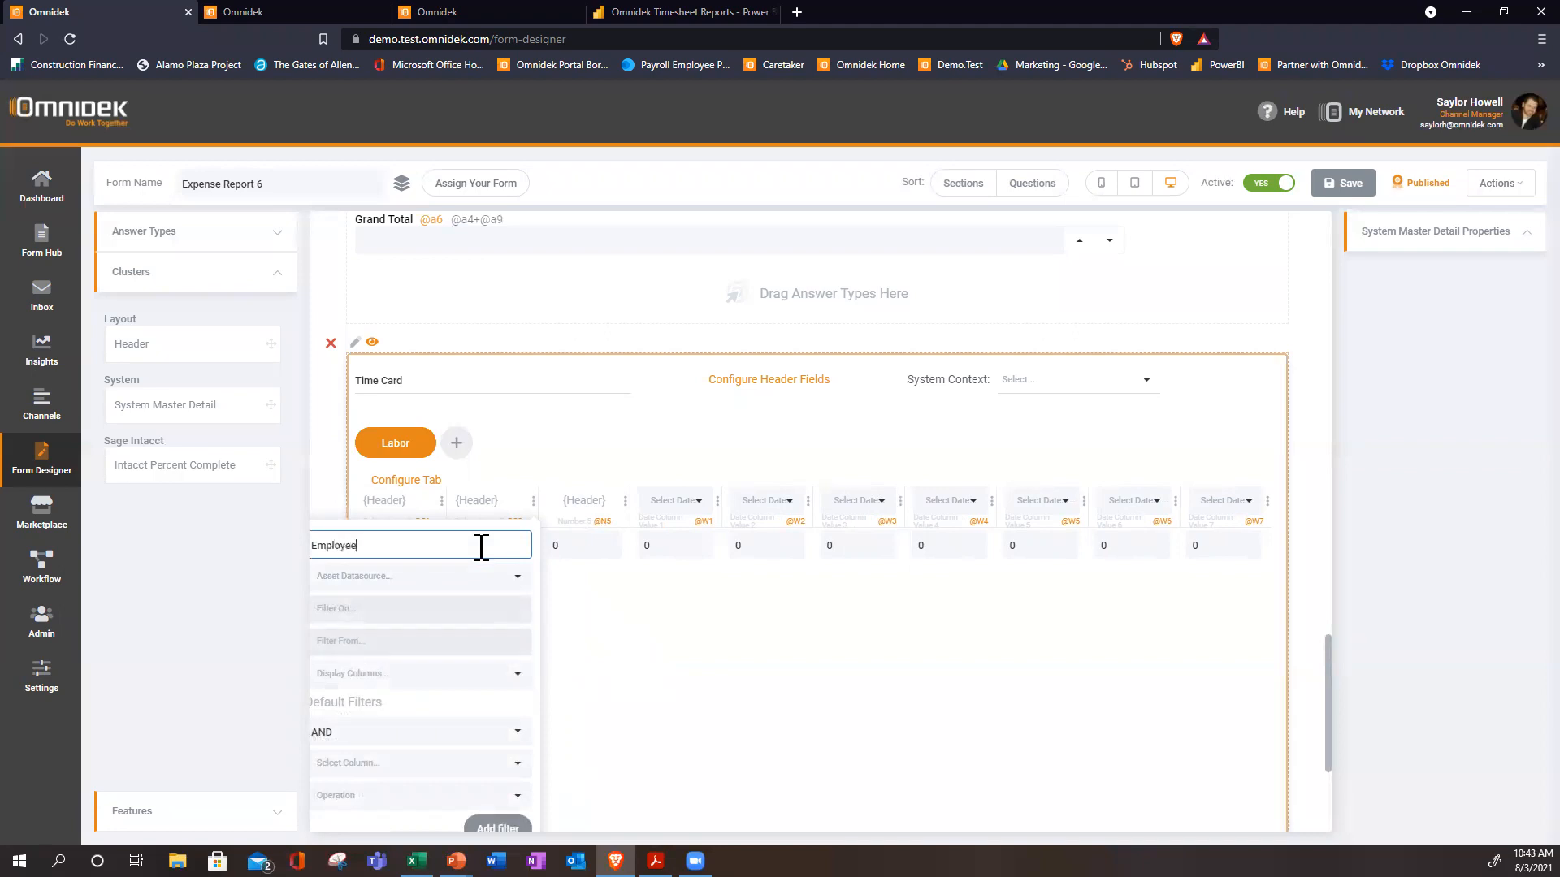
{"action": "left_click", "coordinate": [518, 577]}
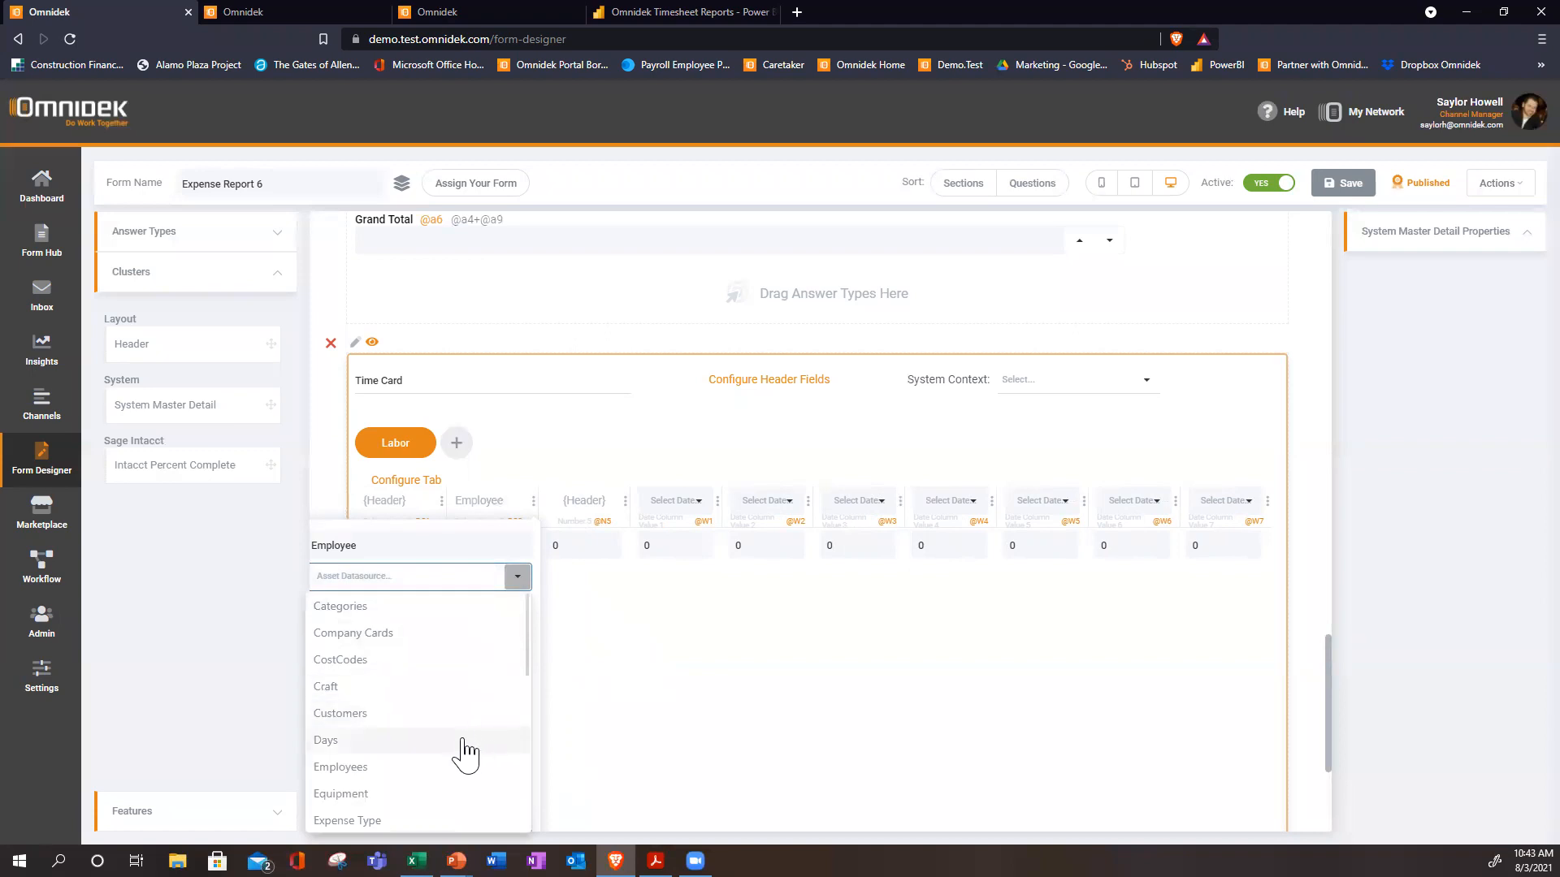
{"action": "left_click", "coordinate": [414, 768]}
{"action": "left_click", "coordinate": [541, 513]}
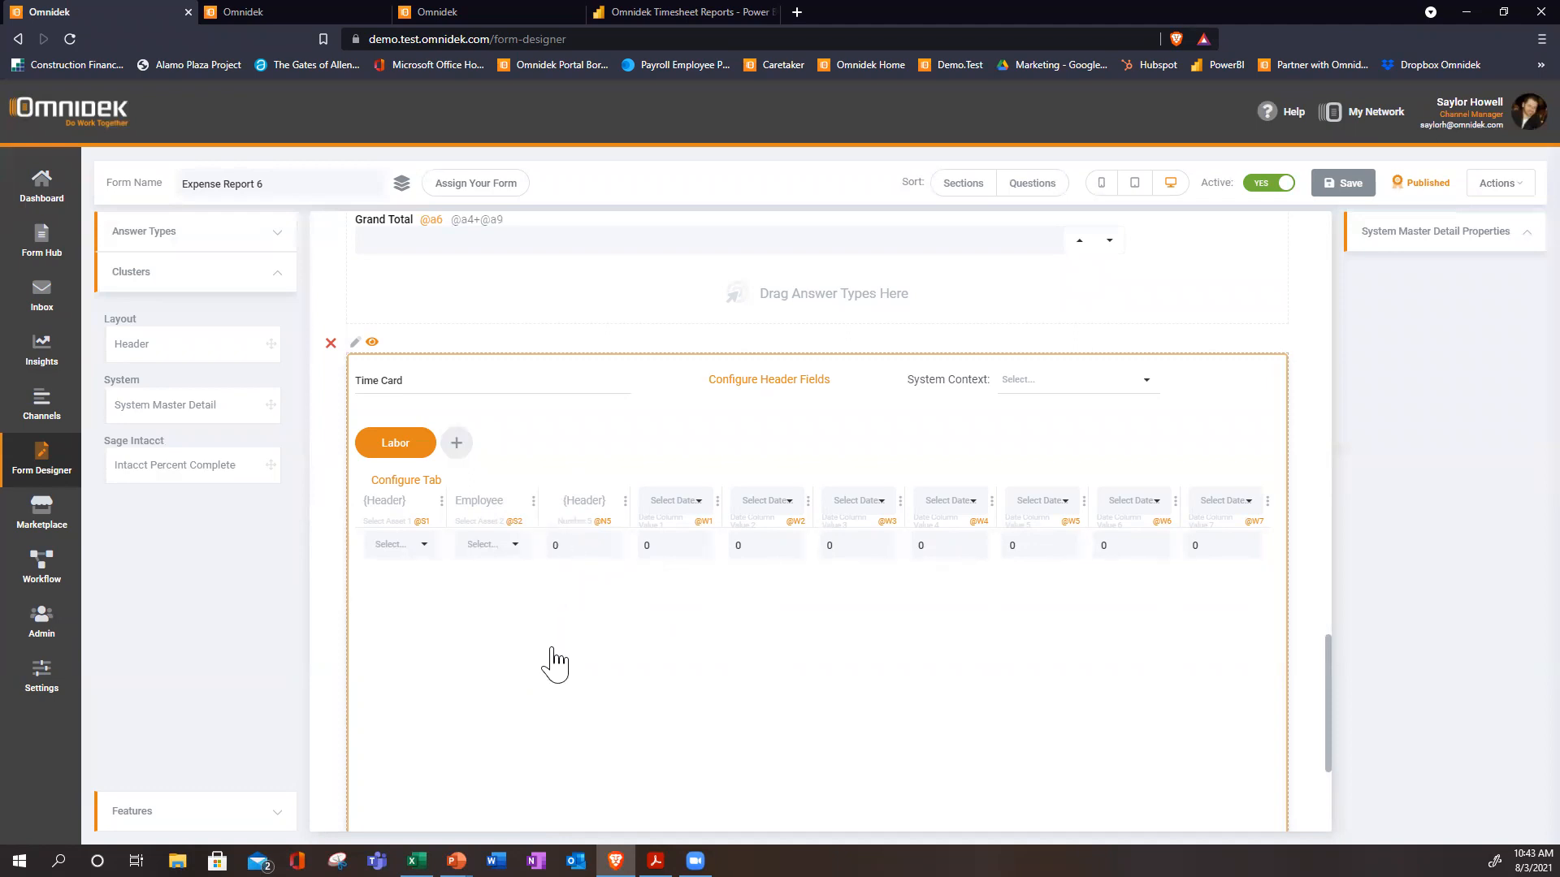
Add a second tab to the Time Card cluster, view it and return to the Labor tab.
{"action": "left_click", "coordinate": [457, 443]}
{"action": "left_click", "coordinate": [489, 449]}
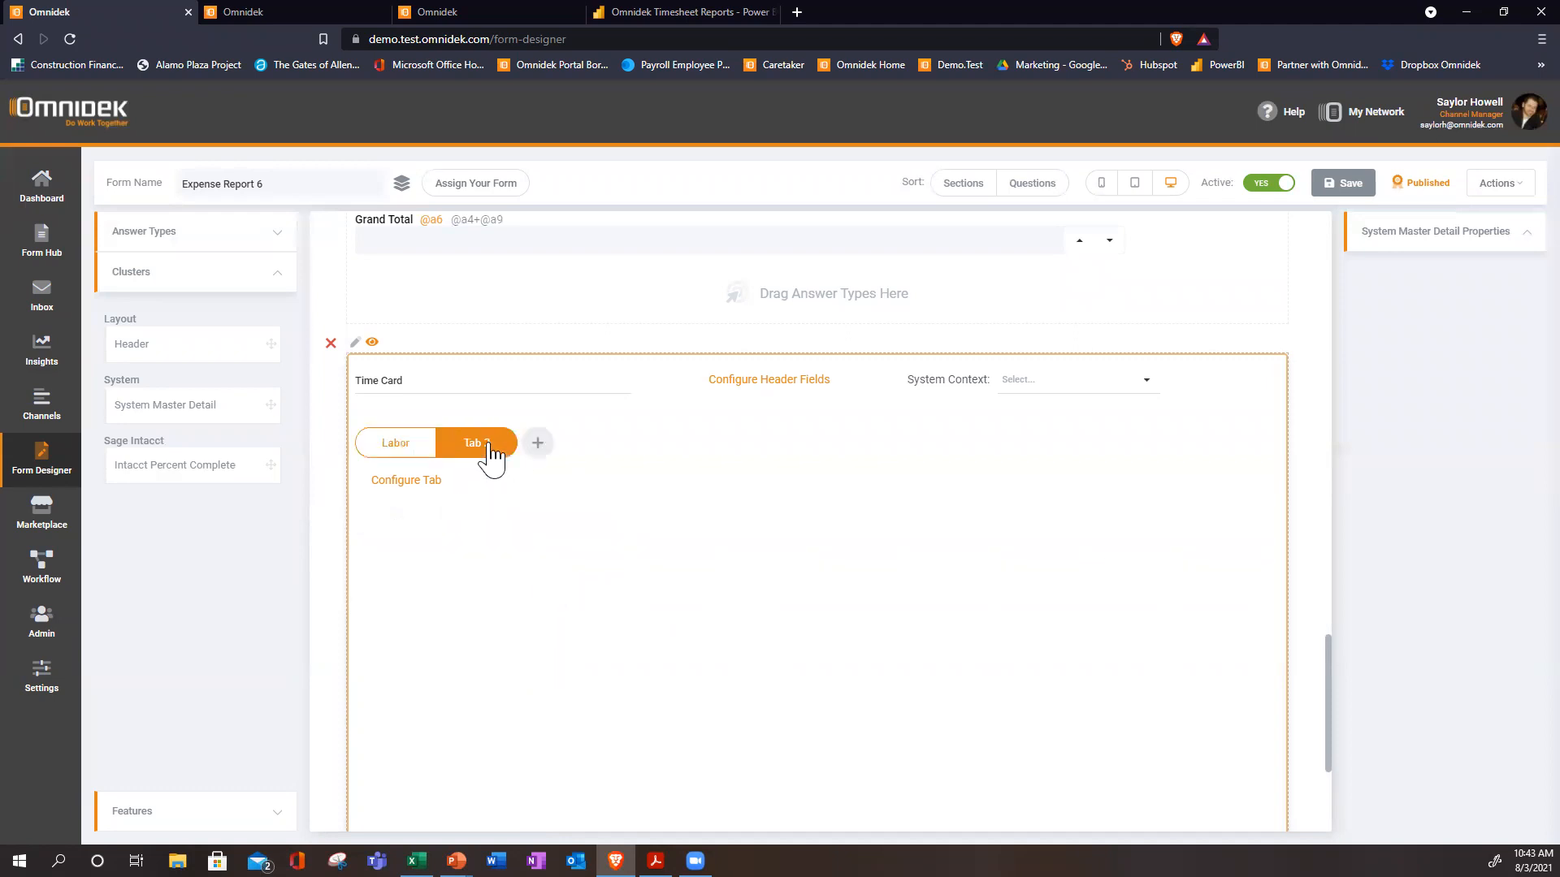
{"action": "left_click", "coordinate": [406, 455]}
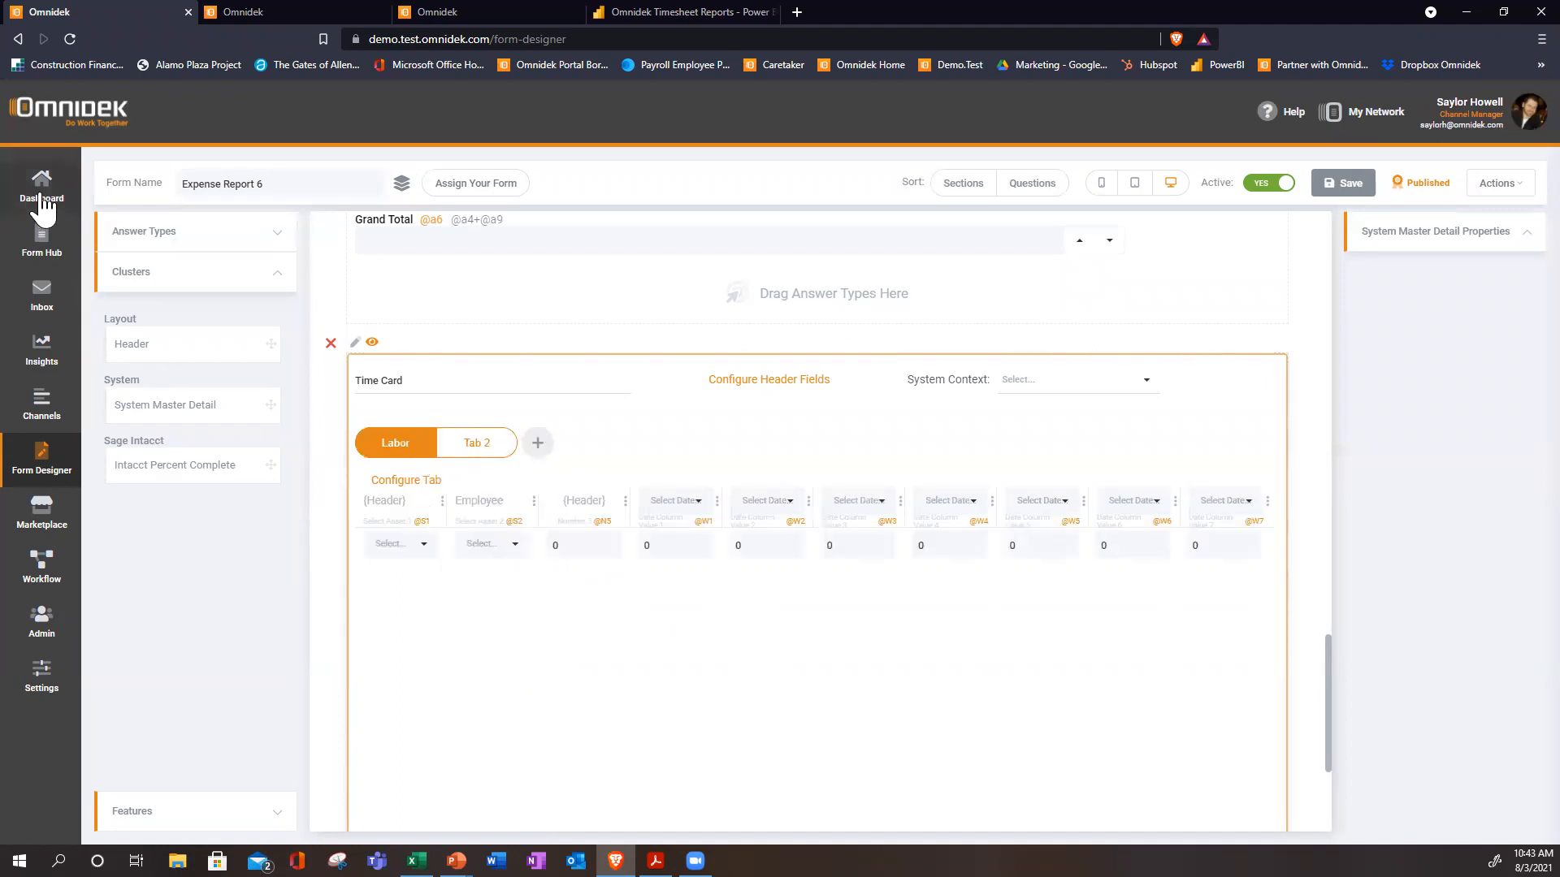
Leave the form designer and create a new form workflow named "test" for the Job Select Test form.
{"action": "left_click", "coordinate": [41, 190]}
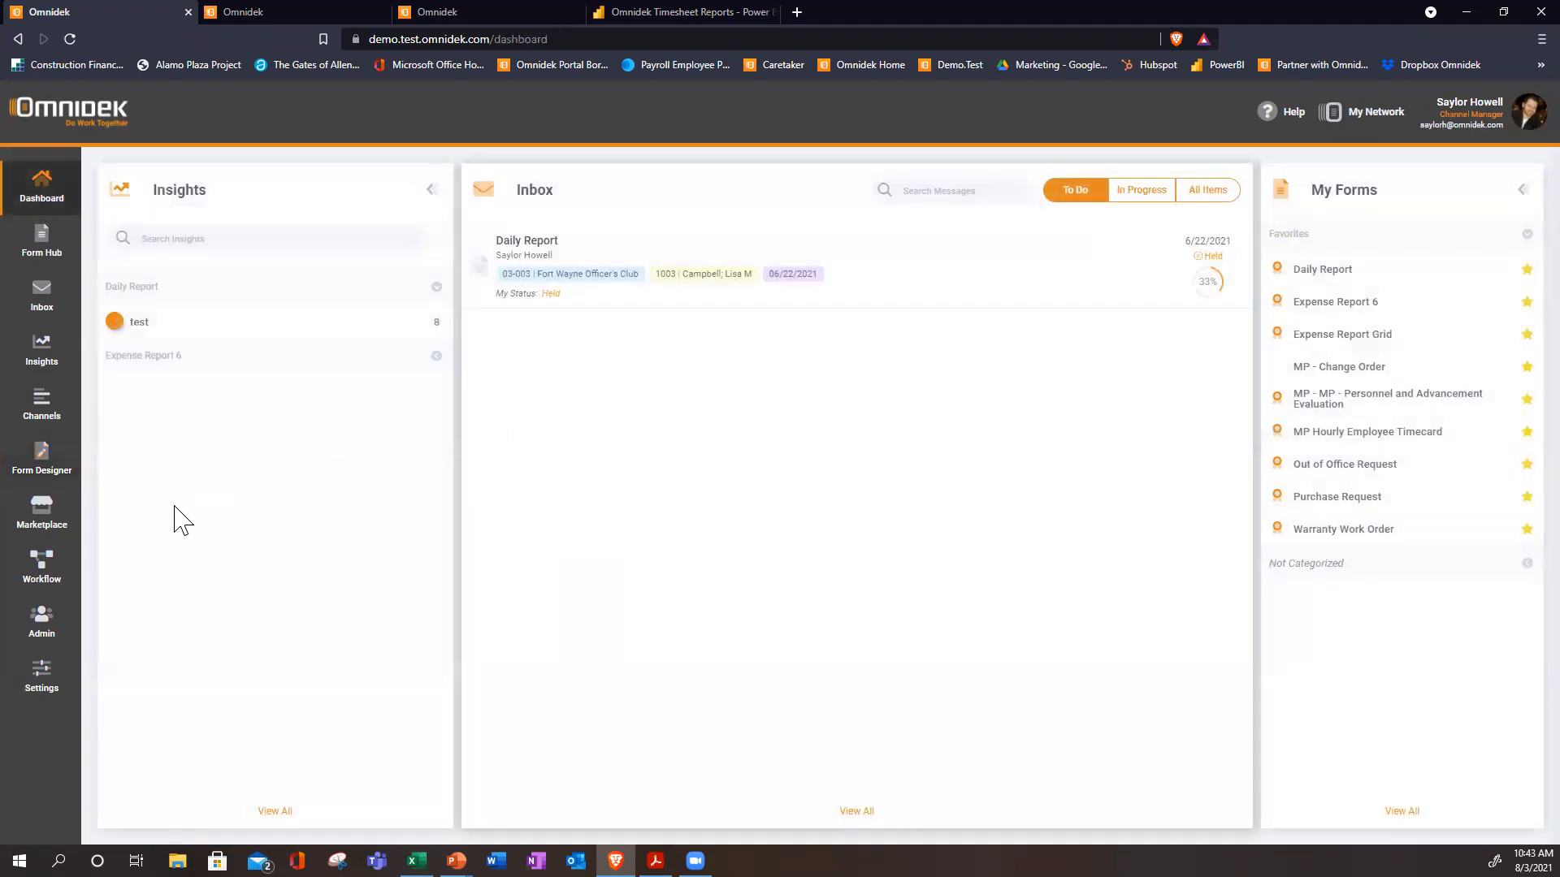
{"action": "left_click", "coordinate": [38, 584]}
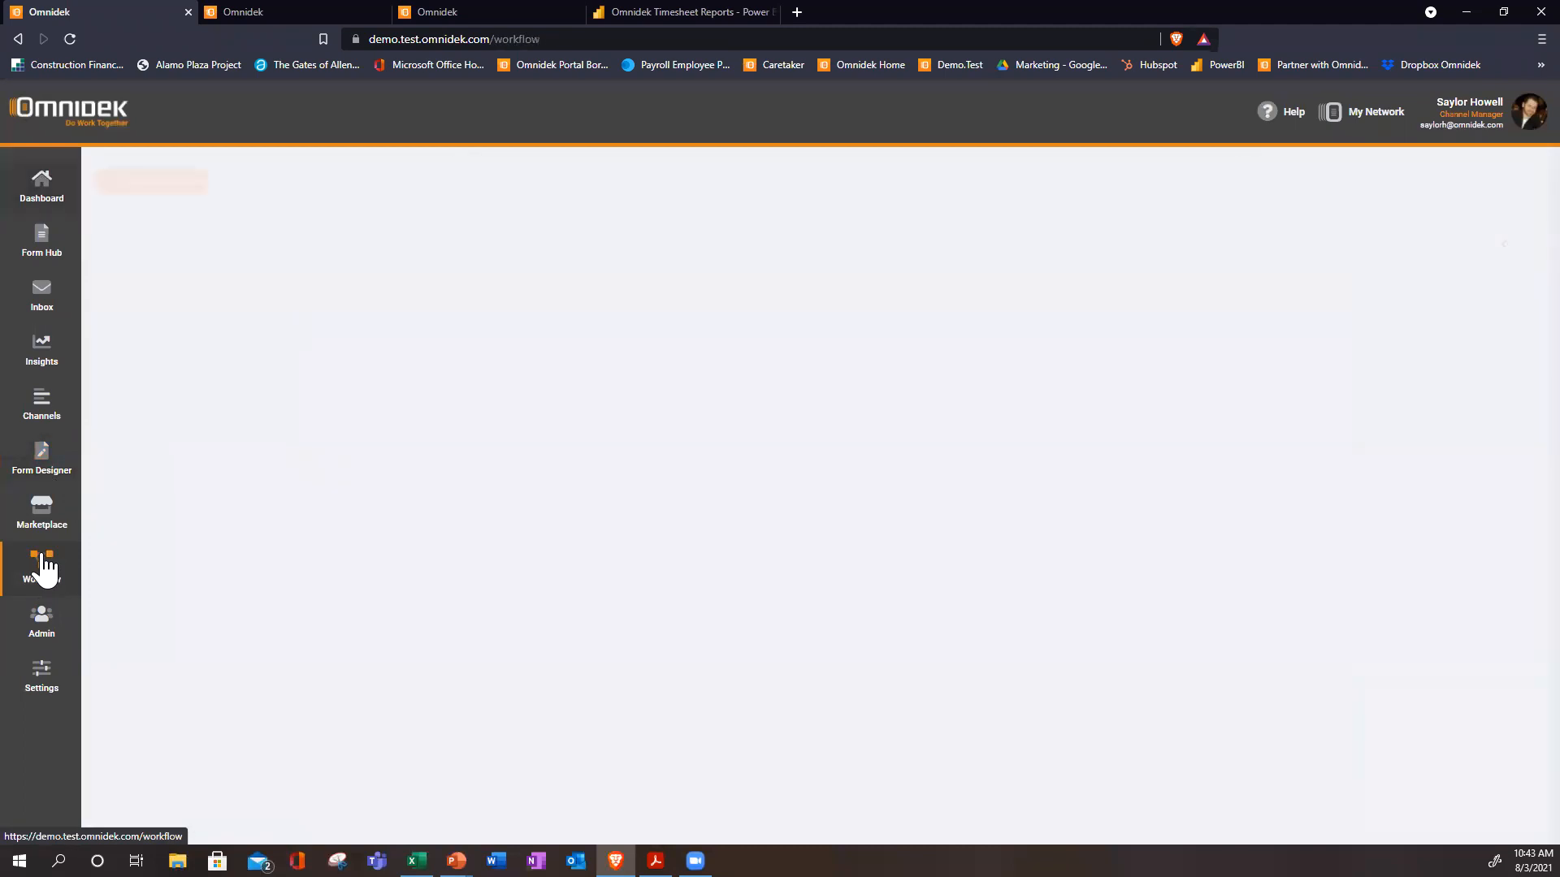
{"action": "left_click", "coordinate": [159, 184]}
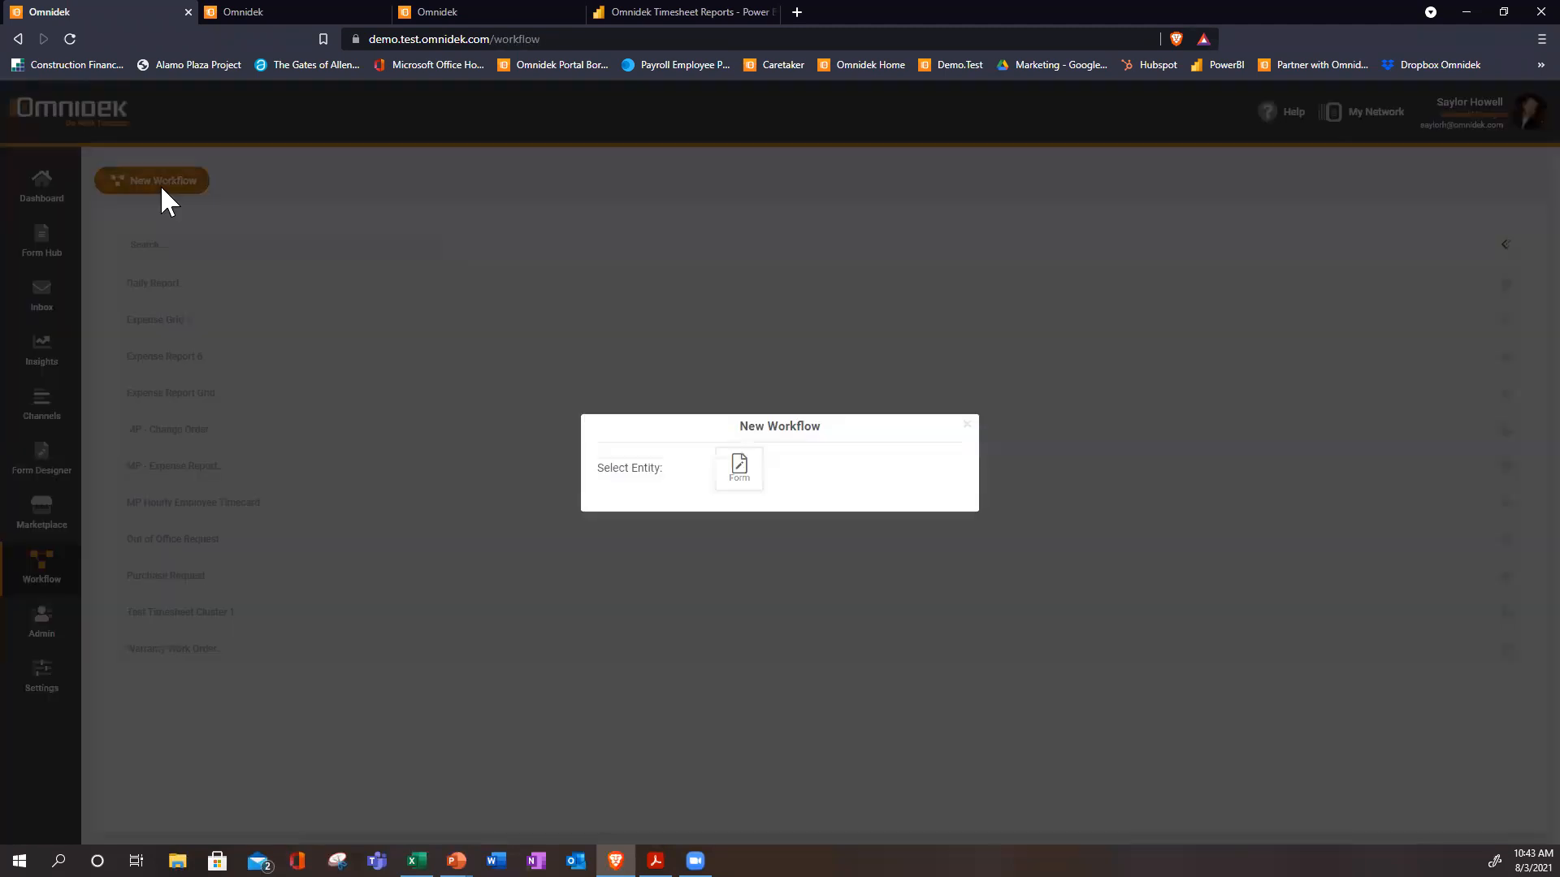
{"action": "left_click", "coordinate": [735, 462]}
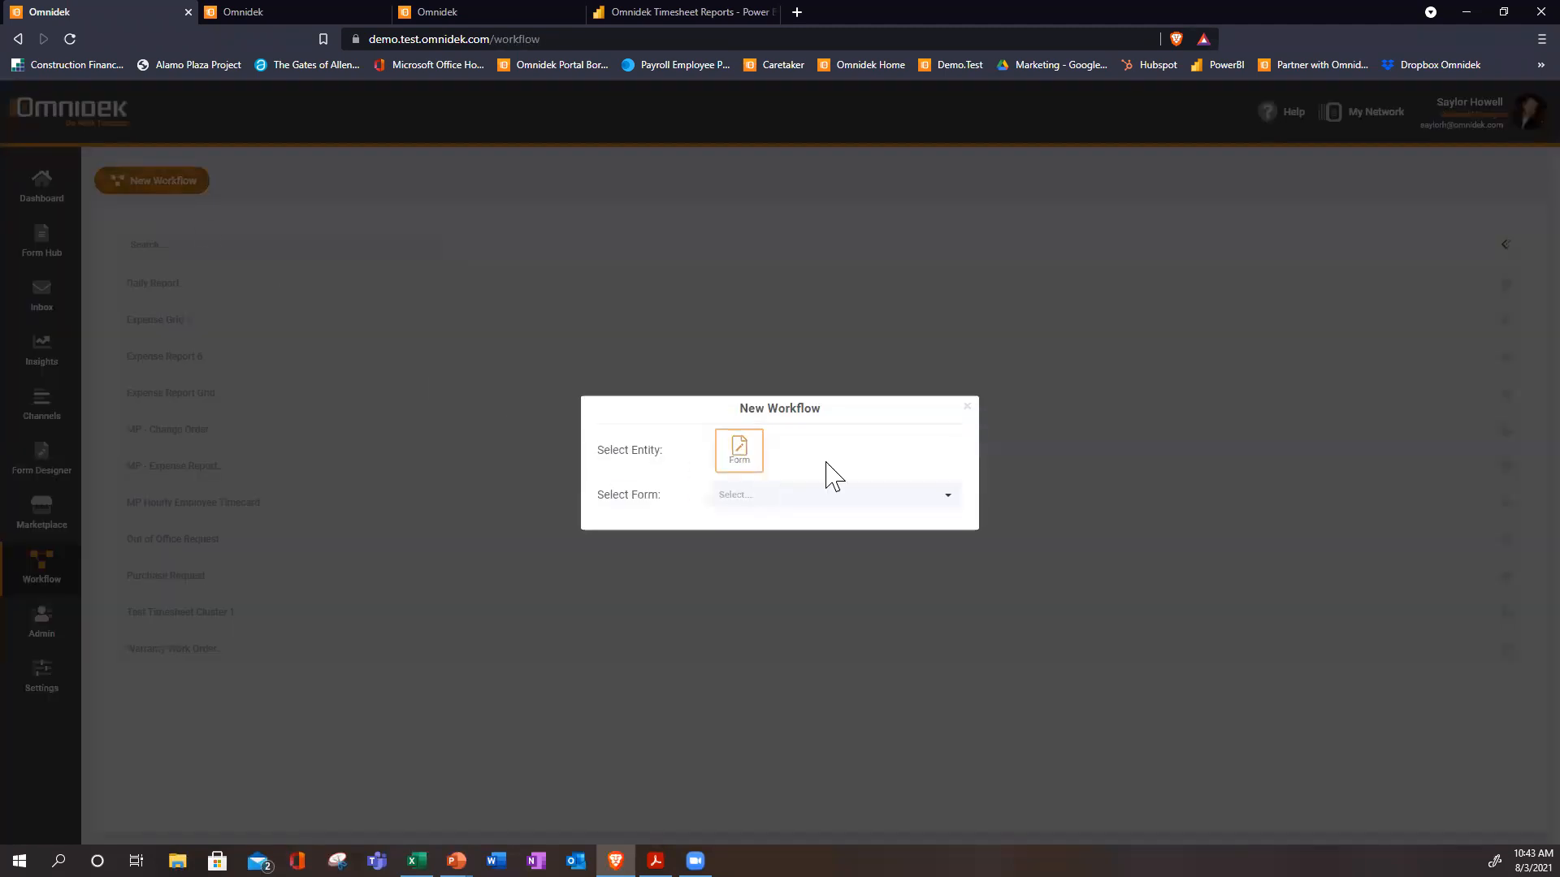
{"action": "left_click", "coordinate": [752, 494]}
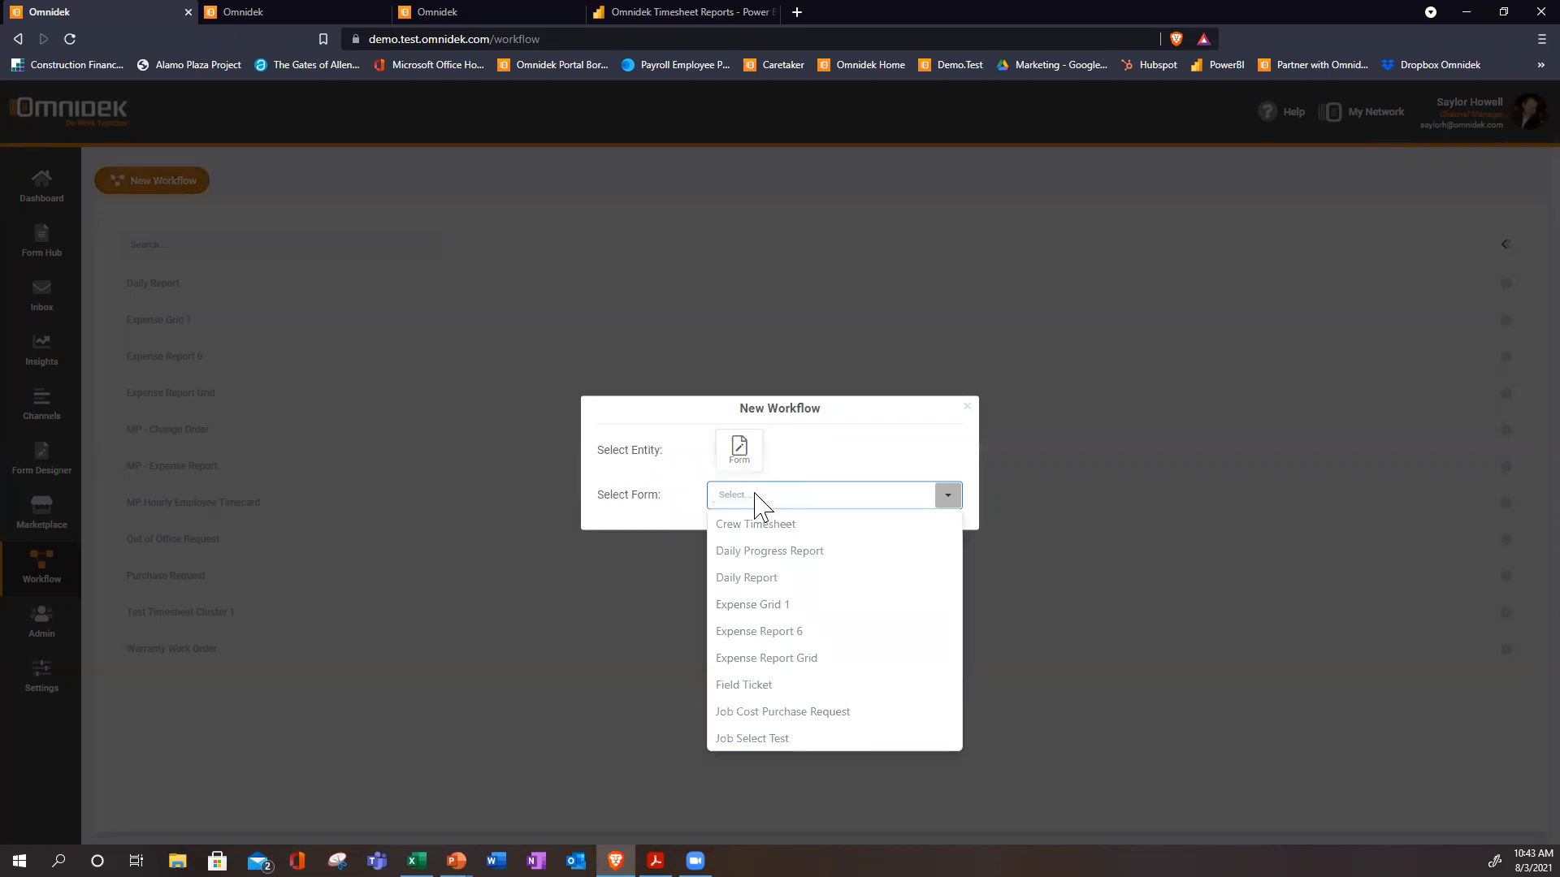
{"action": "type", "text": "test"}
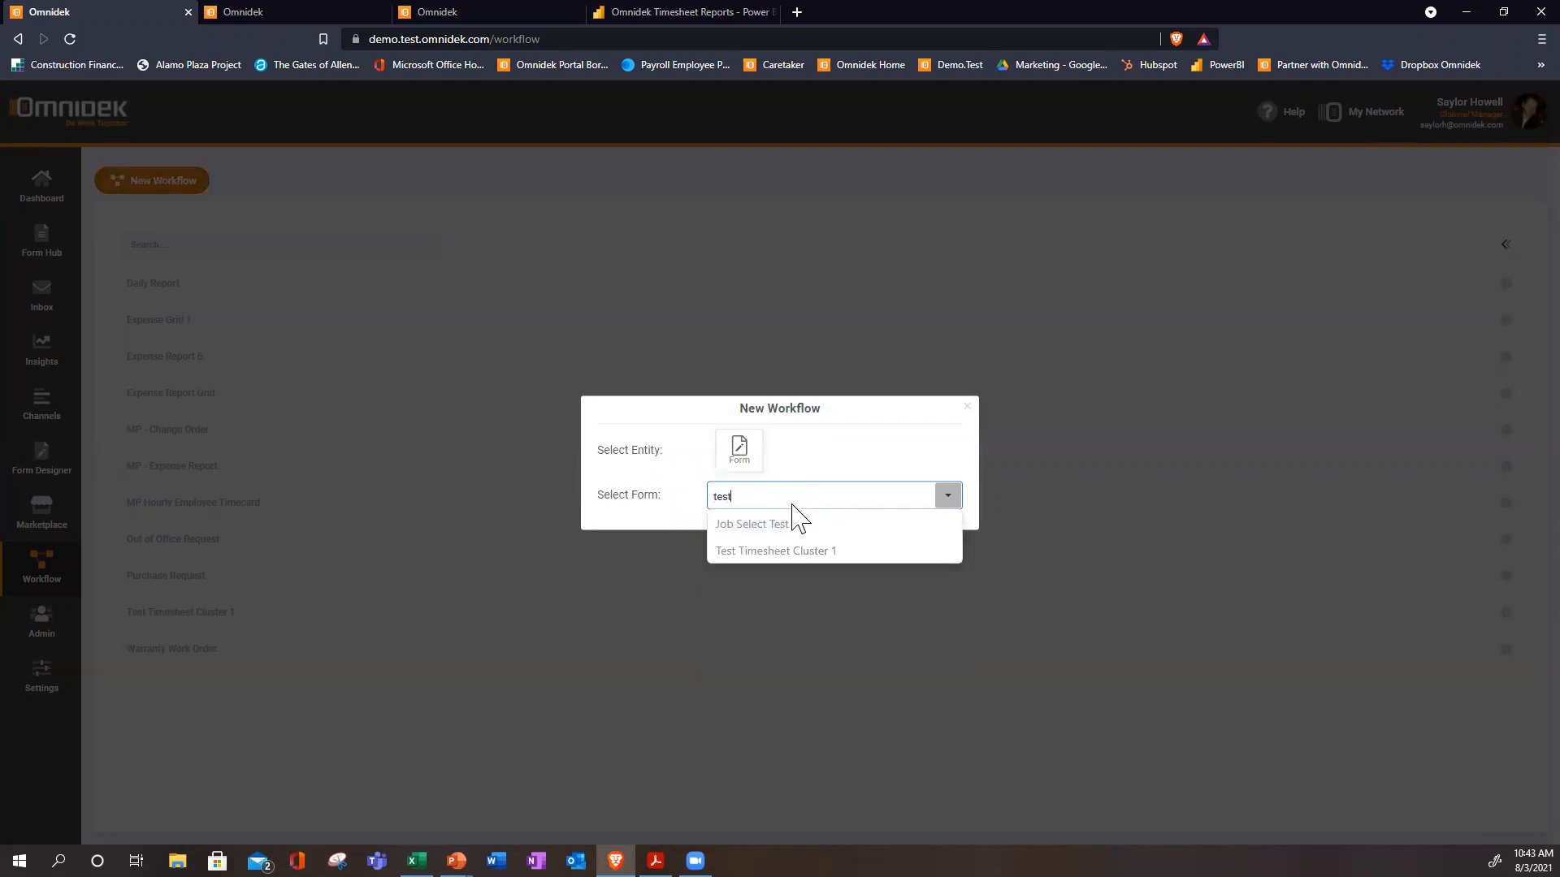
{"action": "left_click", "coordinate": [792, 527]}
{"action": "left_click", "coordinate": [809, 488]}
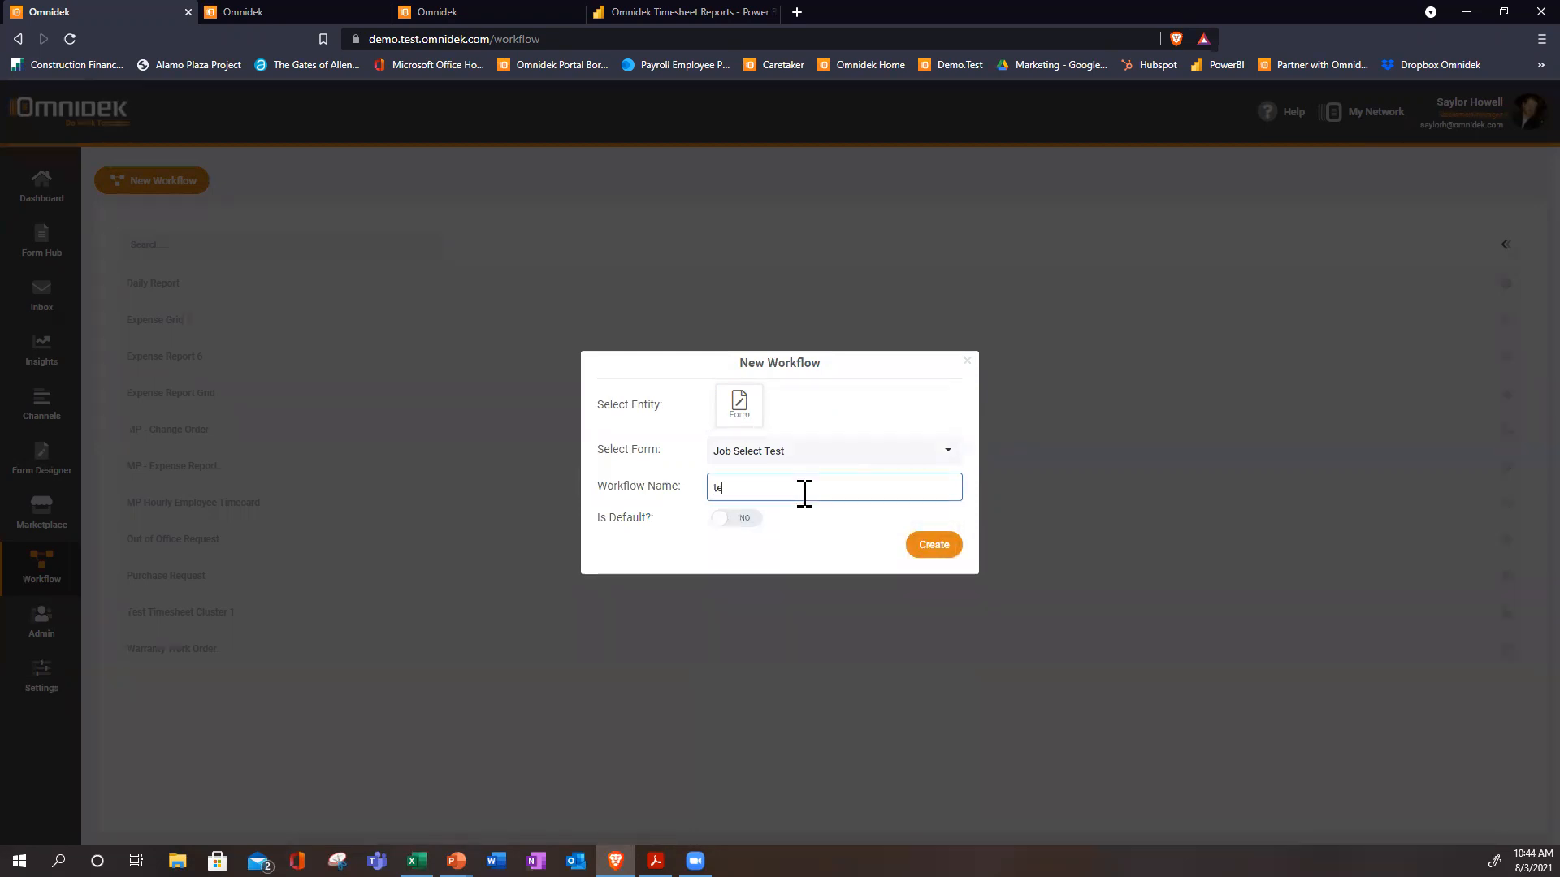
{"action": "left_click", "coordinate": [933, 545]}
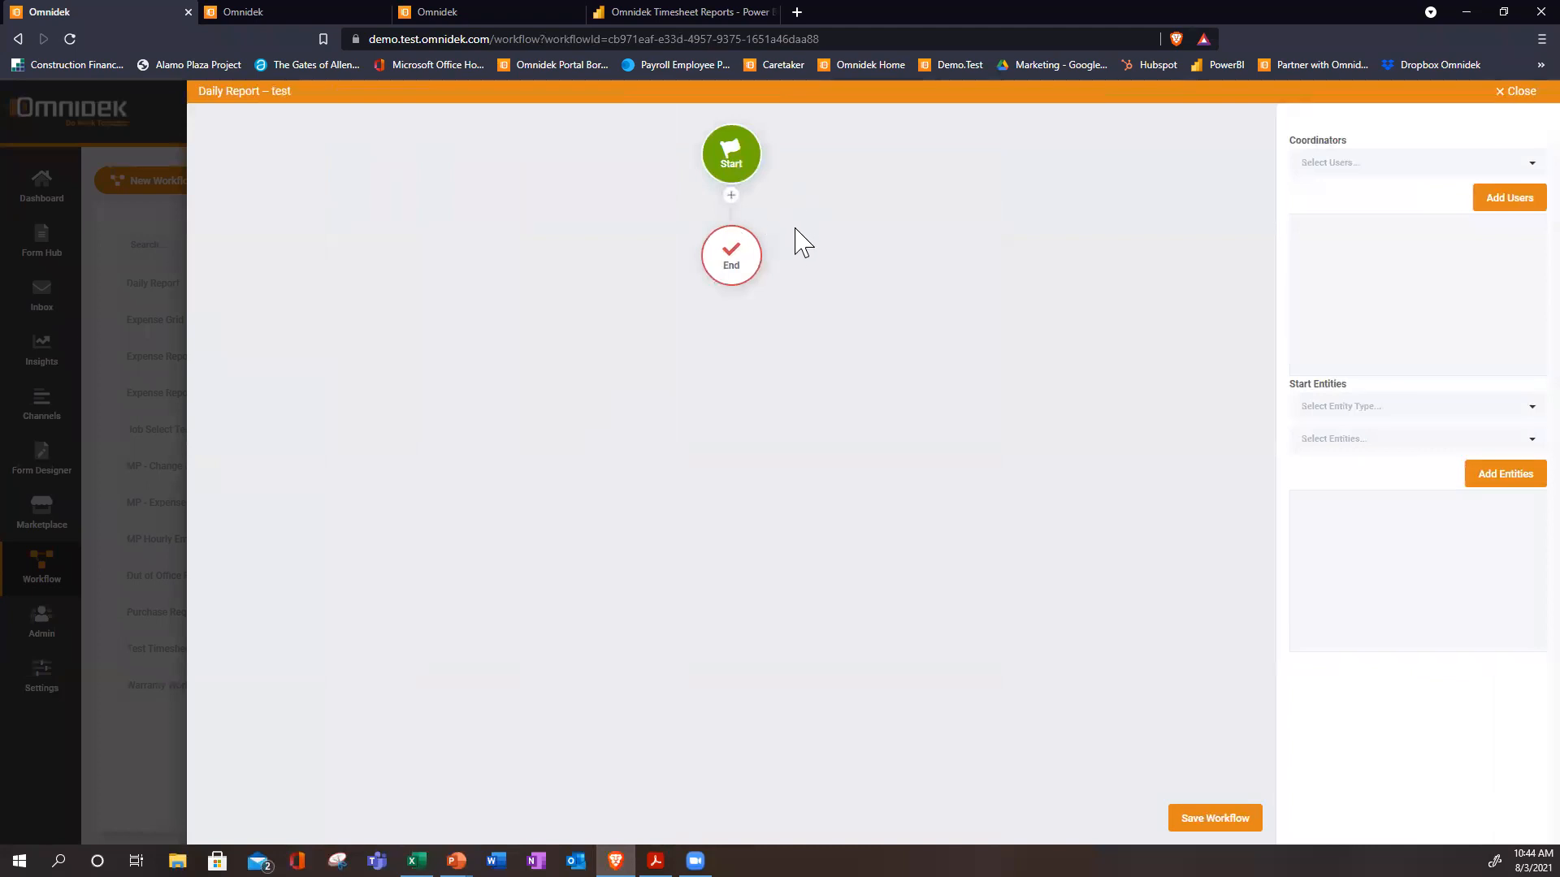
Add a Hierarchy node after Start and choose Admin | Management | Accounting as its end organization.
{"action": "left_click", "coordinate": [730, 196]}
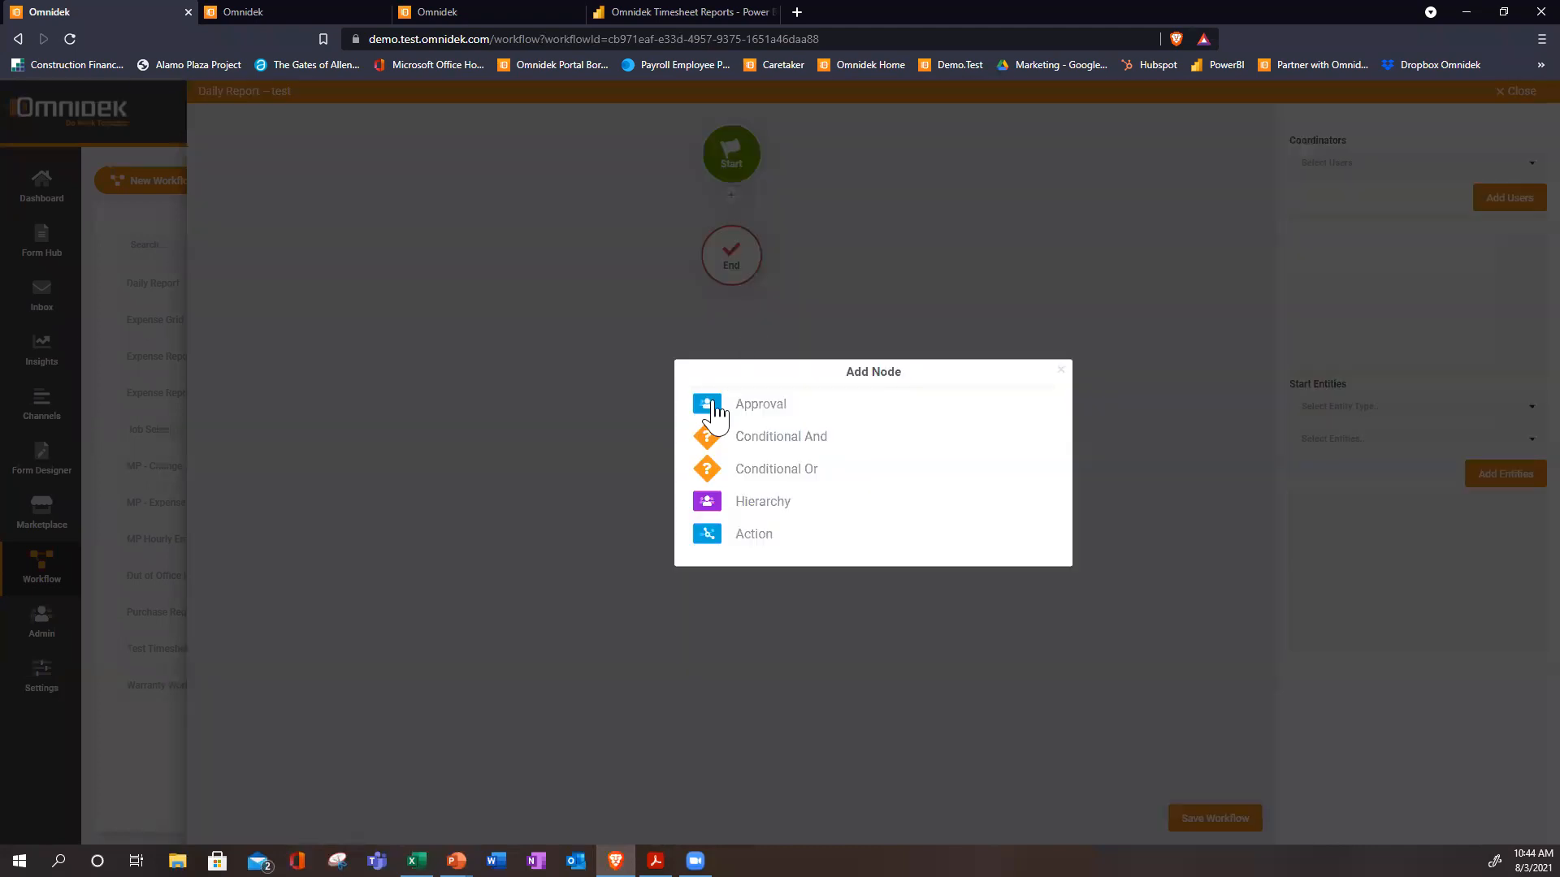
{"action": "left_click", "coordinate": [786, 516]}
{"action": "left_click", "coordinate": [738, 276]}
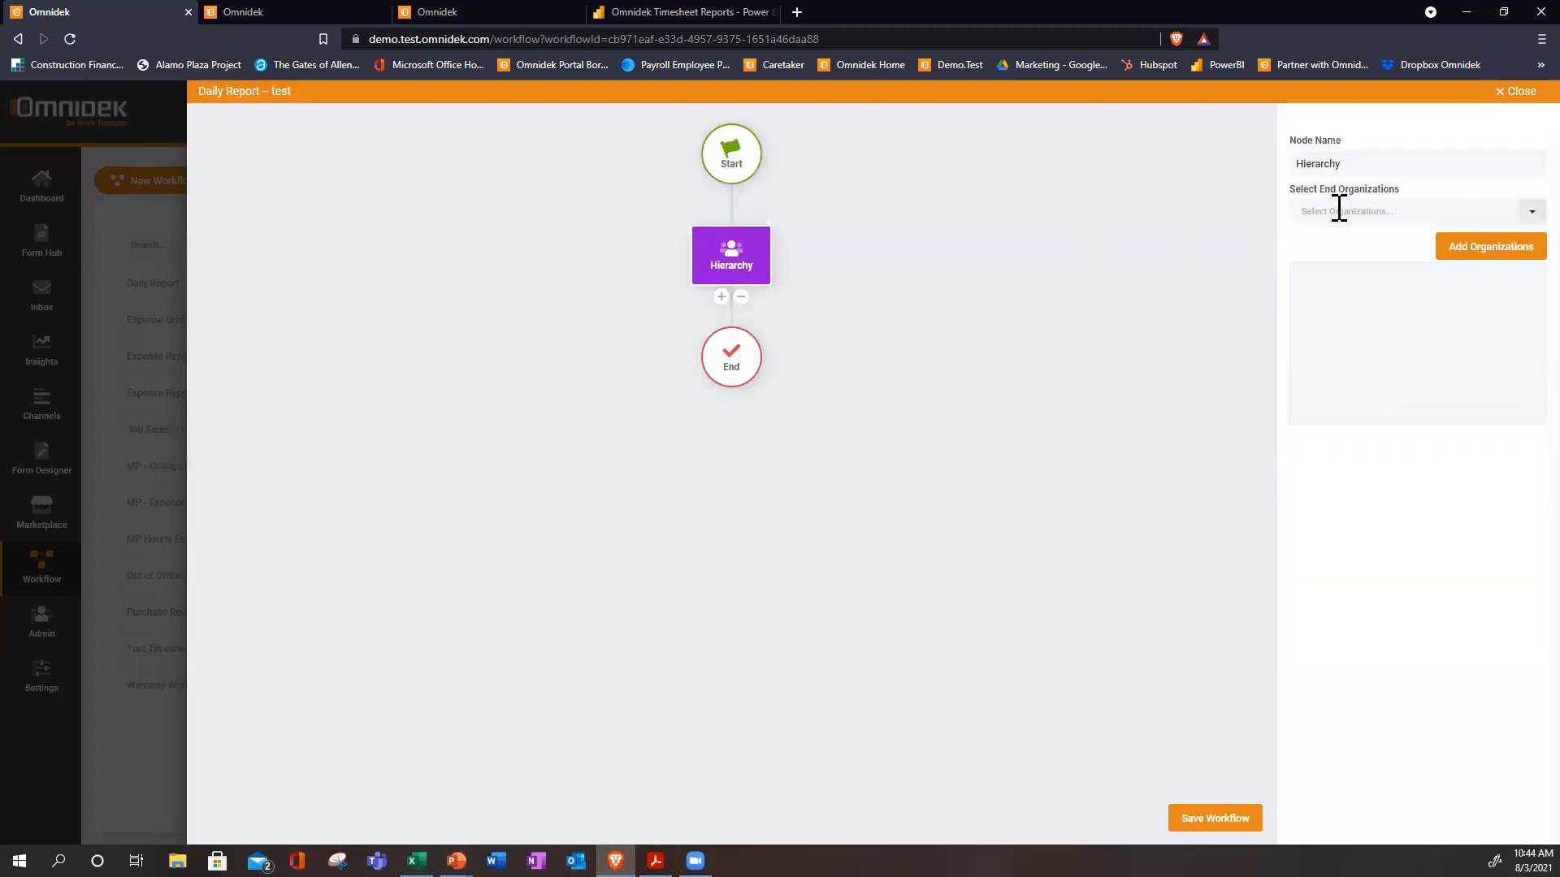
{"action": "left_click", "coordinate": [1522, 216]}
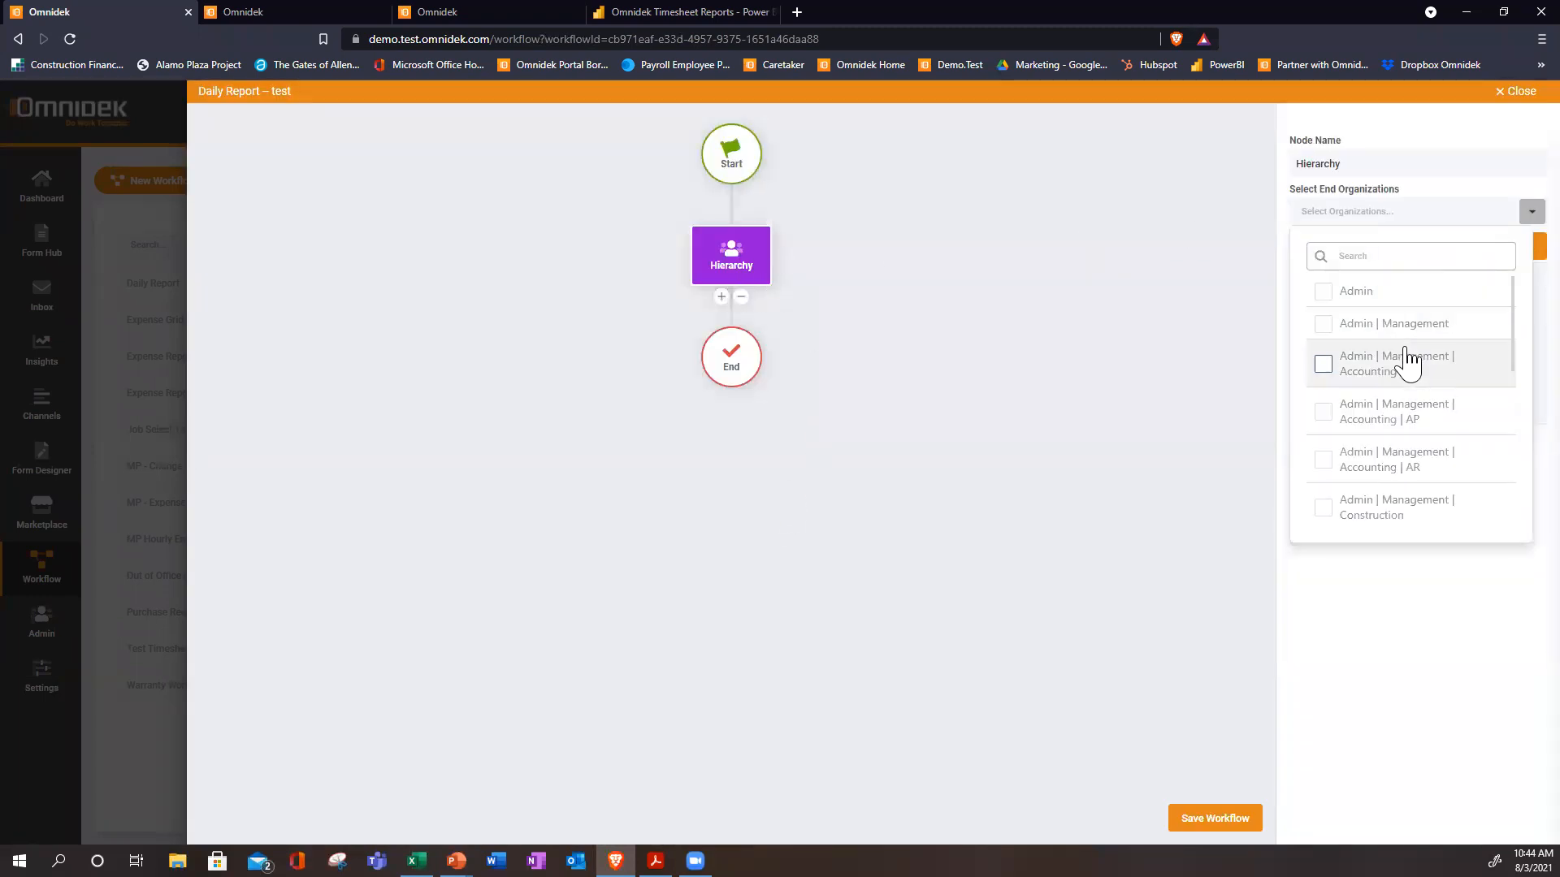
{"action": "left_click", "coordinate": [1325, 373]}
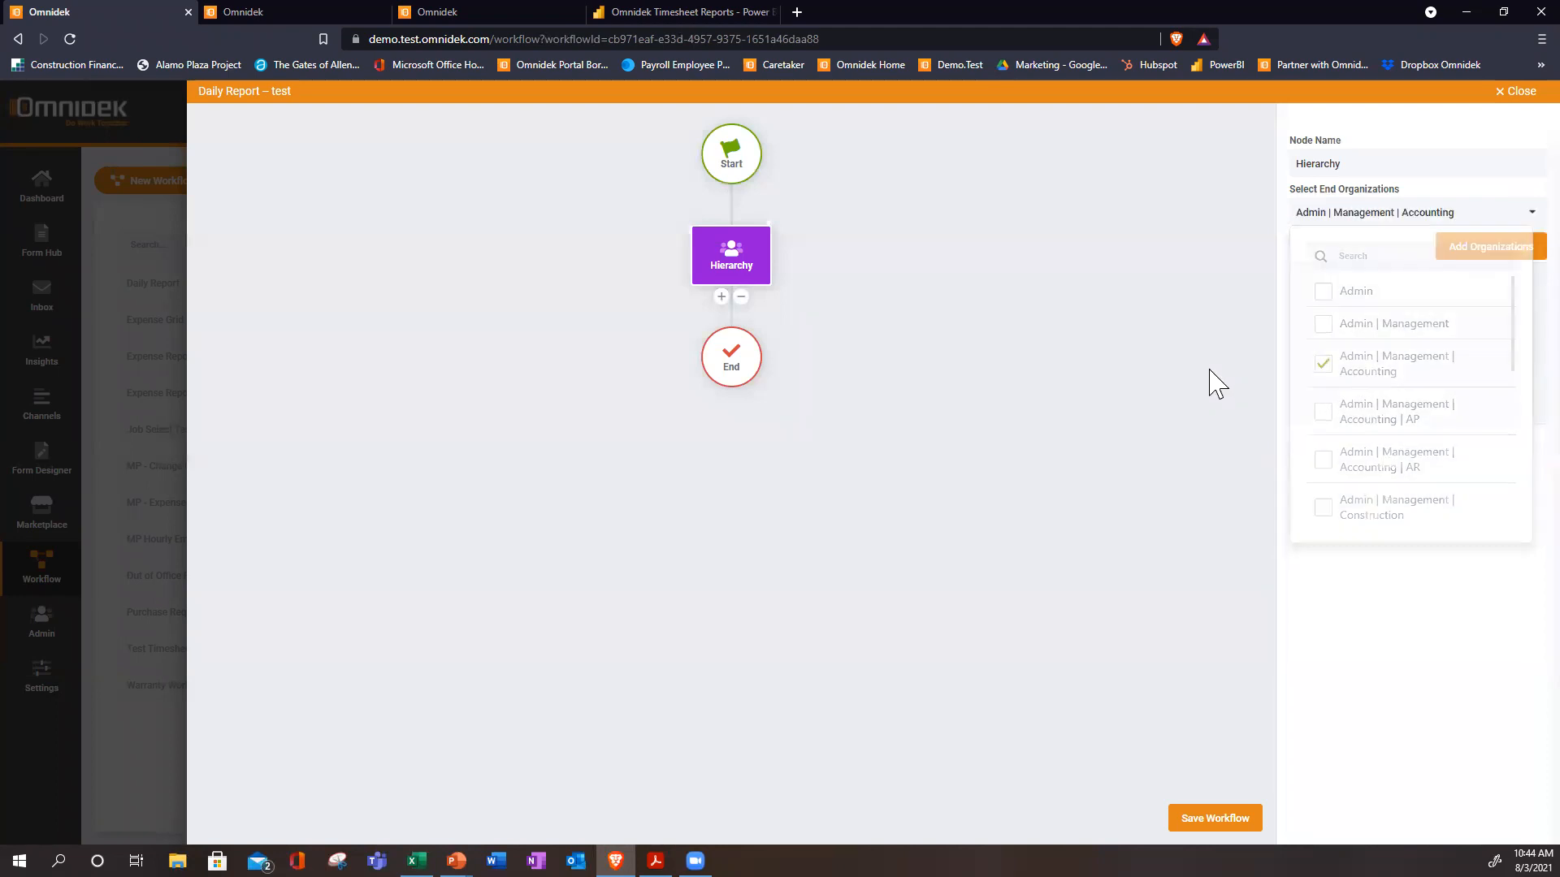
Add a Conditional Or node below the Hierarchy node and check the list of selectable end organizations.
{"action": "left_click", "coordinate": [722, 298]}
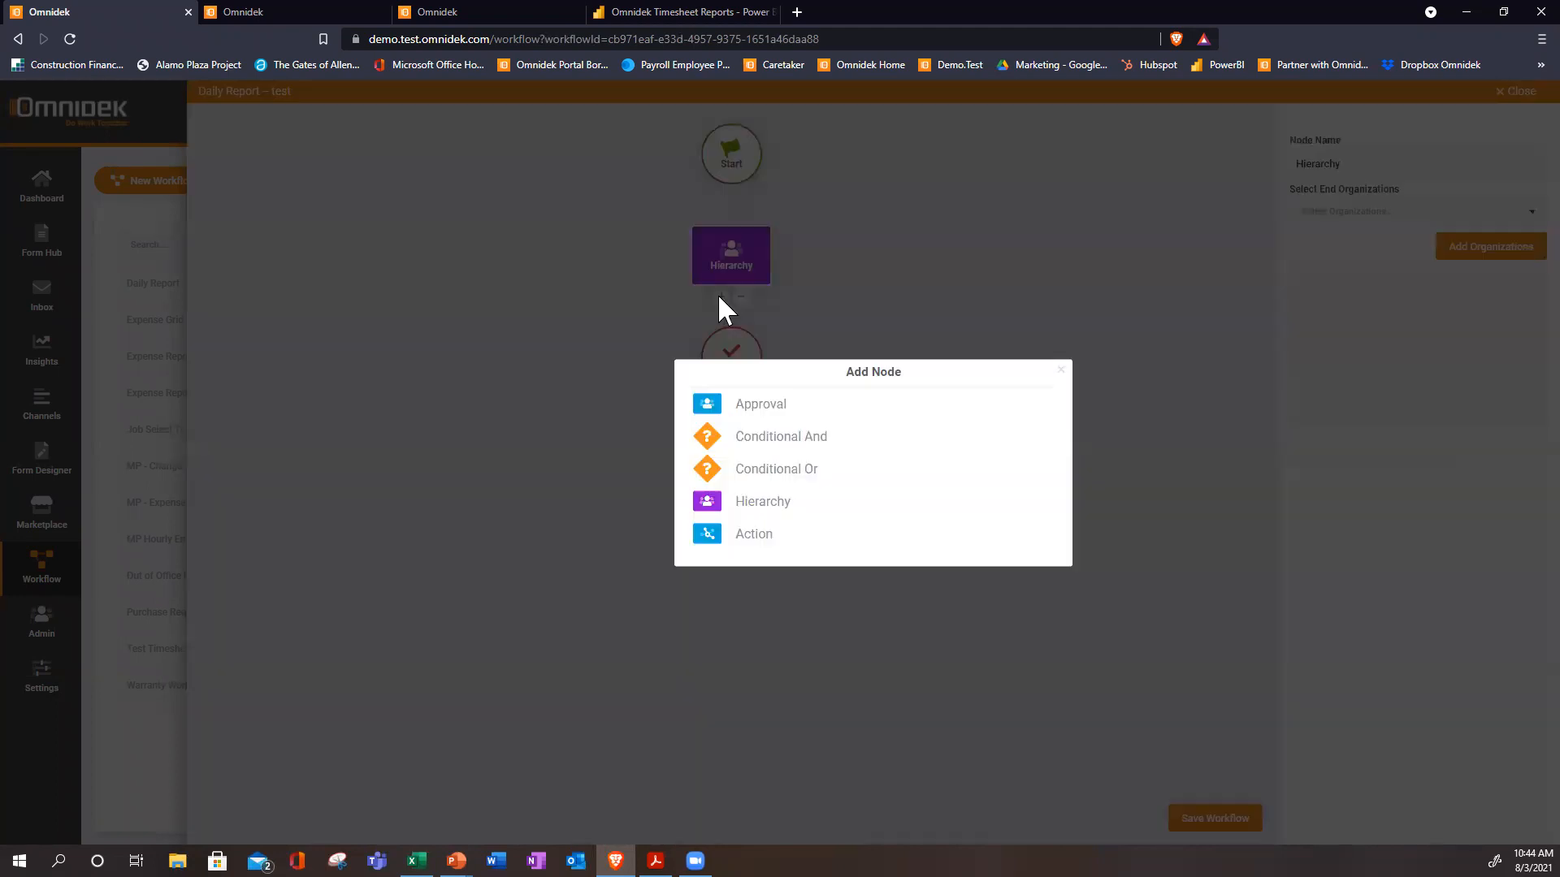
{"action": "left_click", "coordinate": [801, 479]}
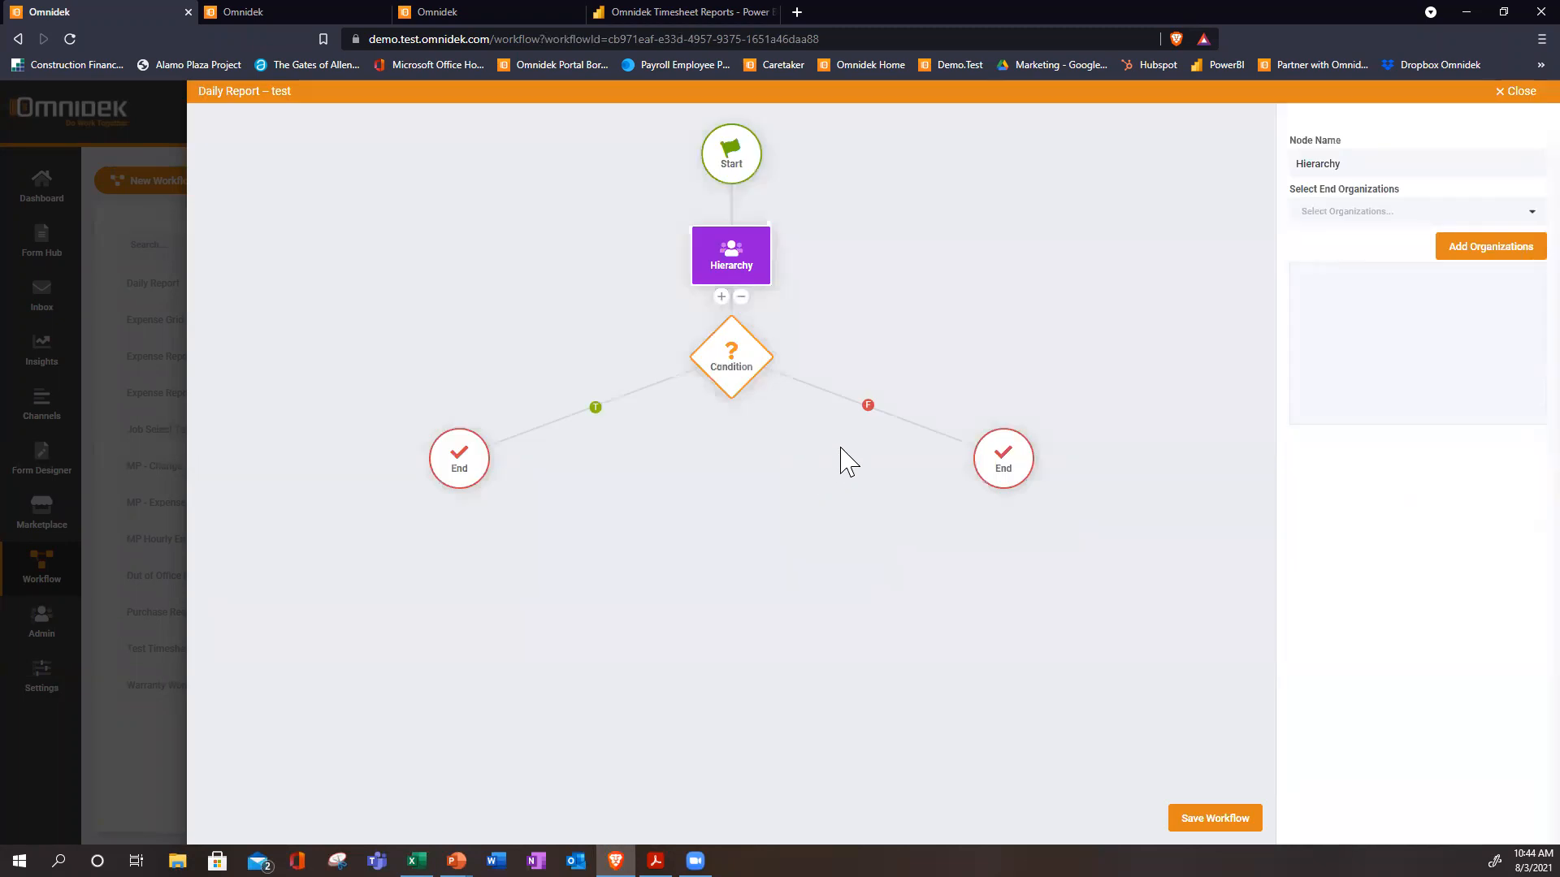
{"action": "left_click", "coordinate": [1527, 212]}
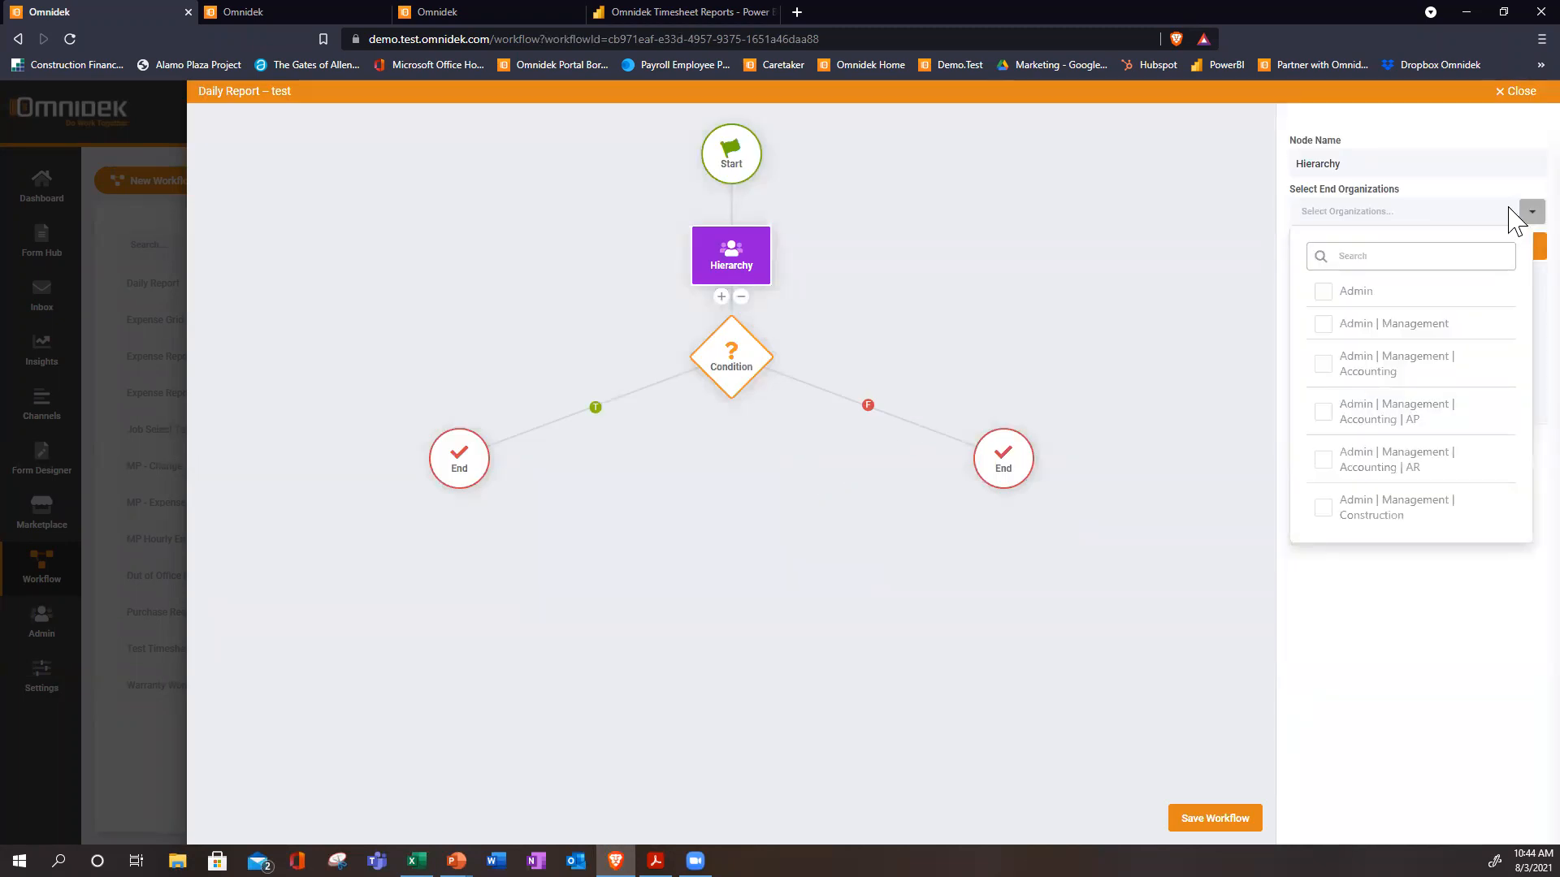
{"action": "left_click", "coordinate": [1512, 218]}
Open the Condition node's settings and look through the form questions available for its conditions.
{"action": "left_click", "coordinate": [735, 378]}
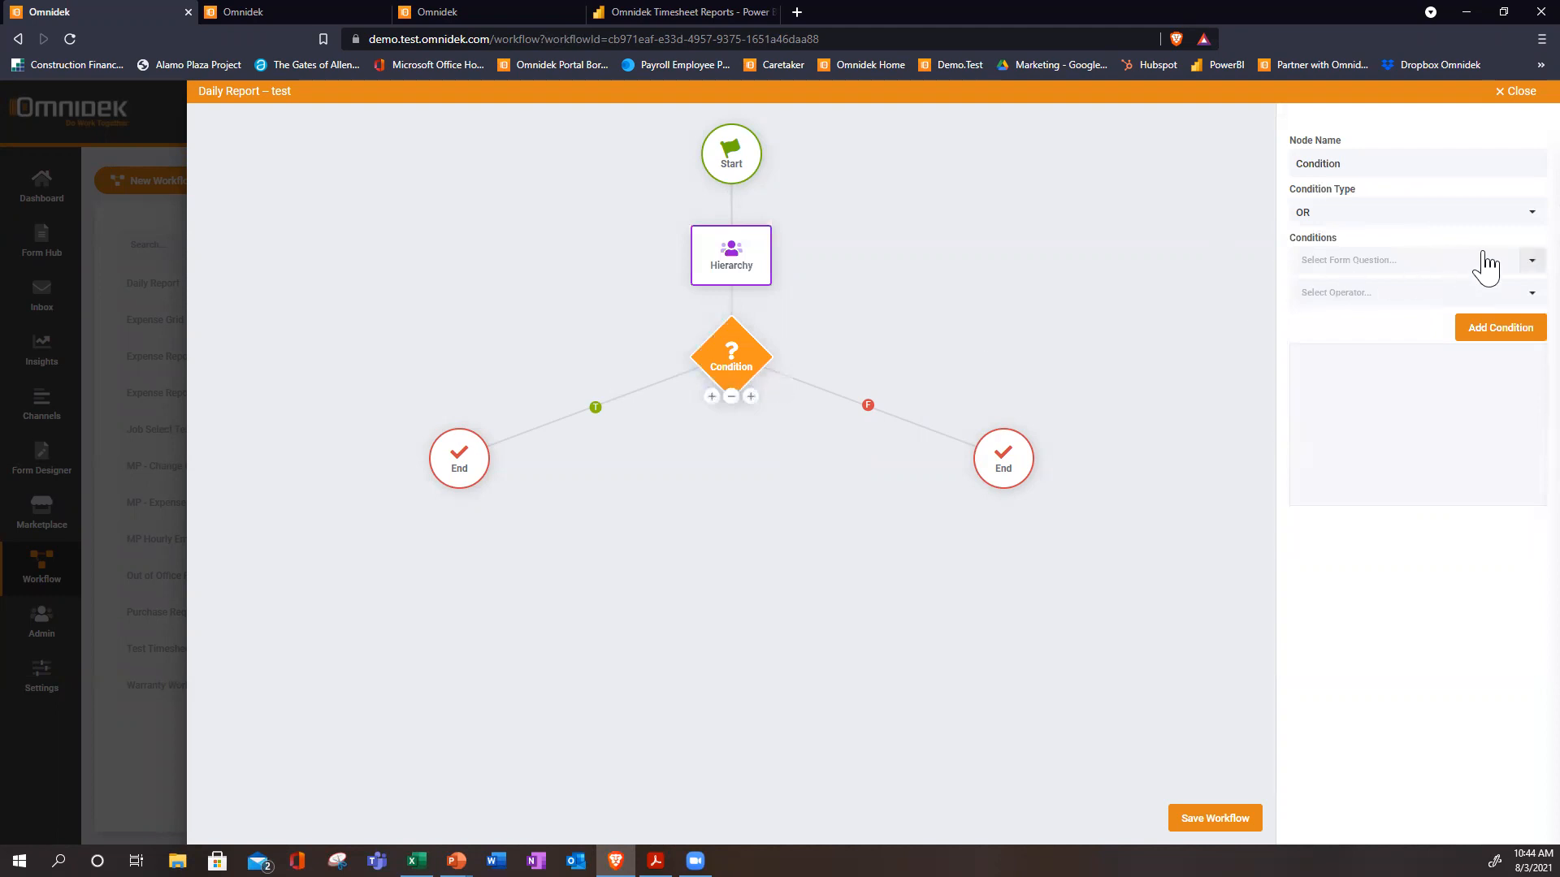
{"action": "left_click", "coordinate": [1515, 262]}
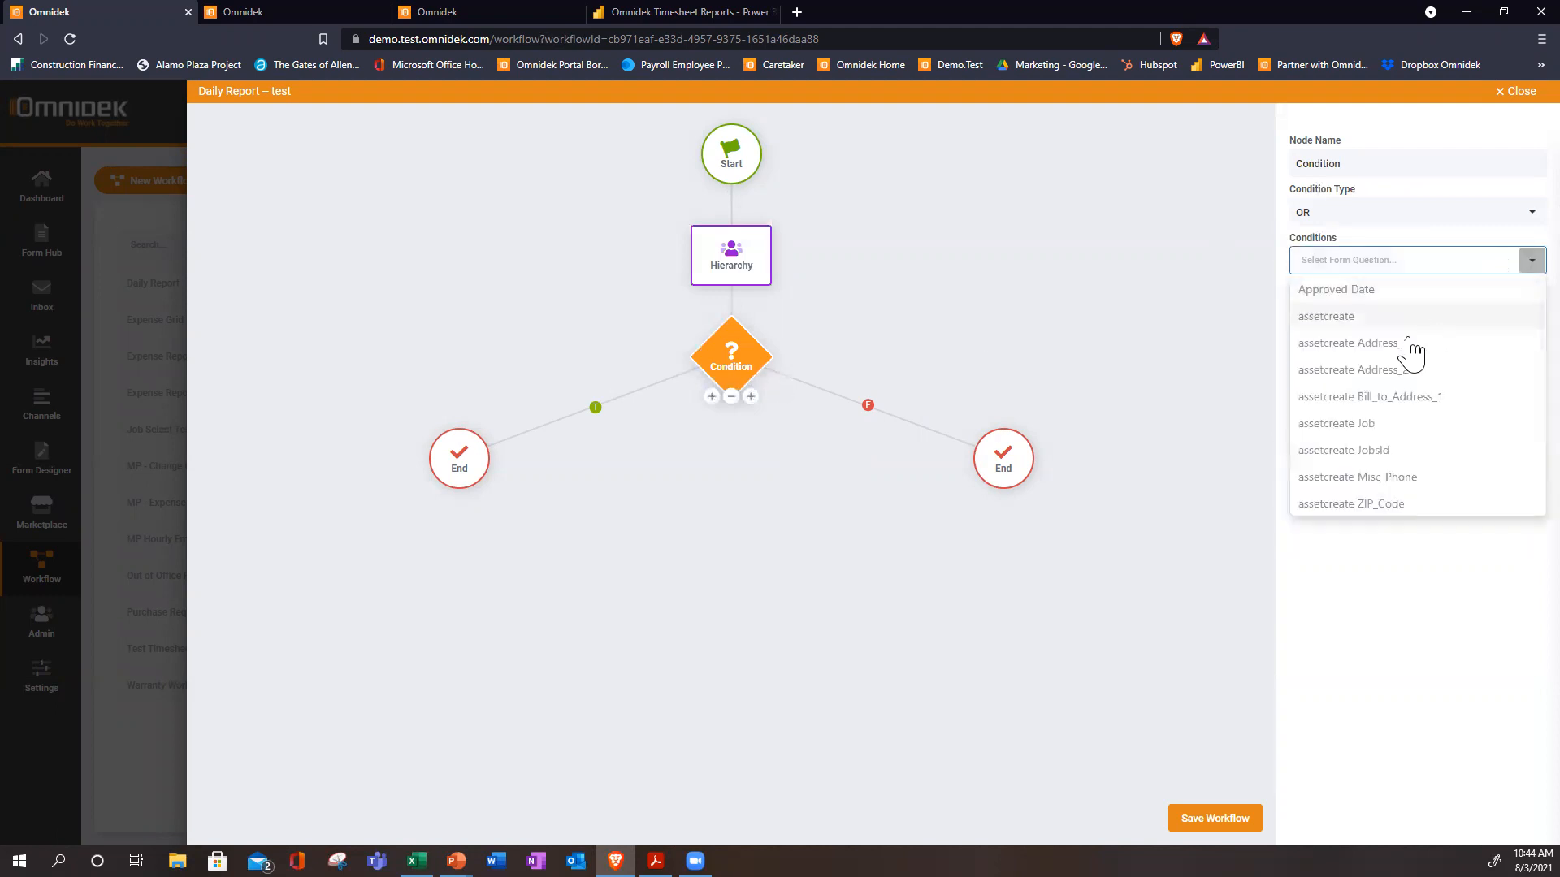
{"action": "scroll", "coordinate": [1381, 366], "scroll_direction": "down", "scroll_amount": 5}
{"action": "scroll", "coordinate": [1410, 451], "scroll_direction": "down", "scroll_amount": 2}
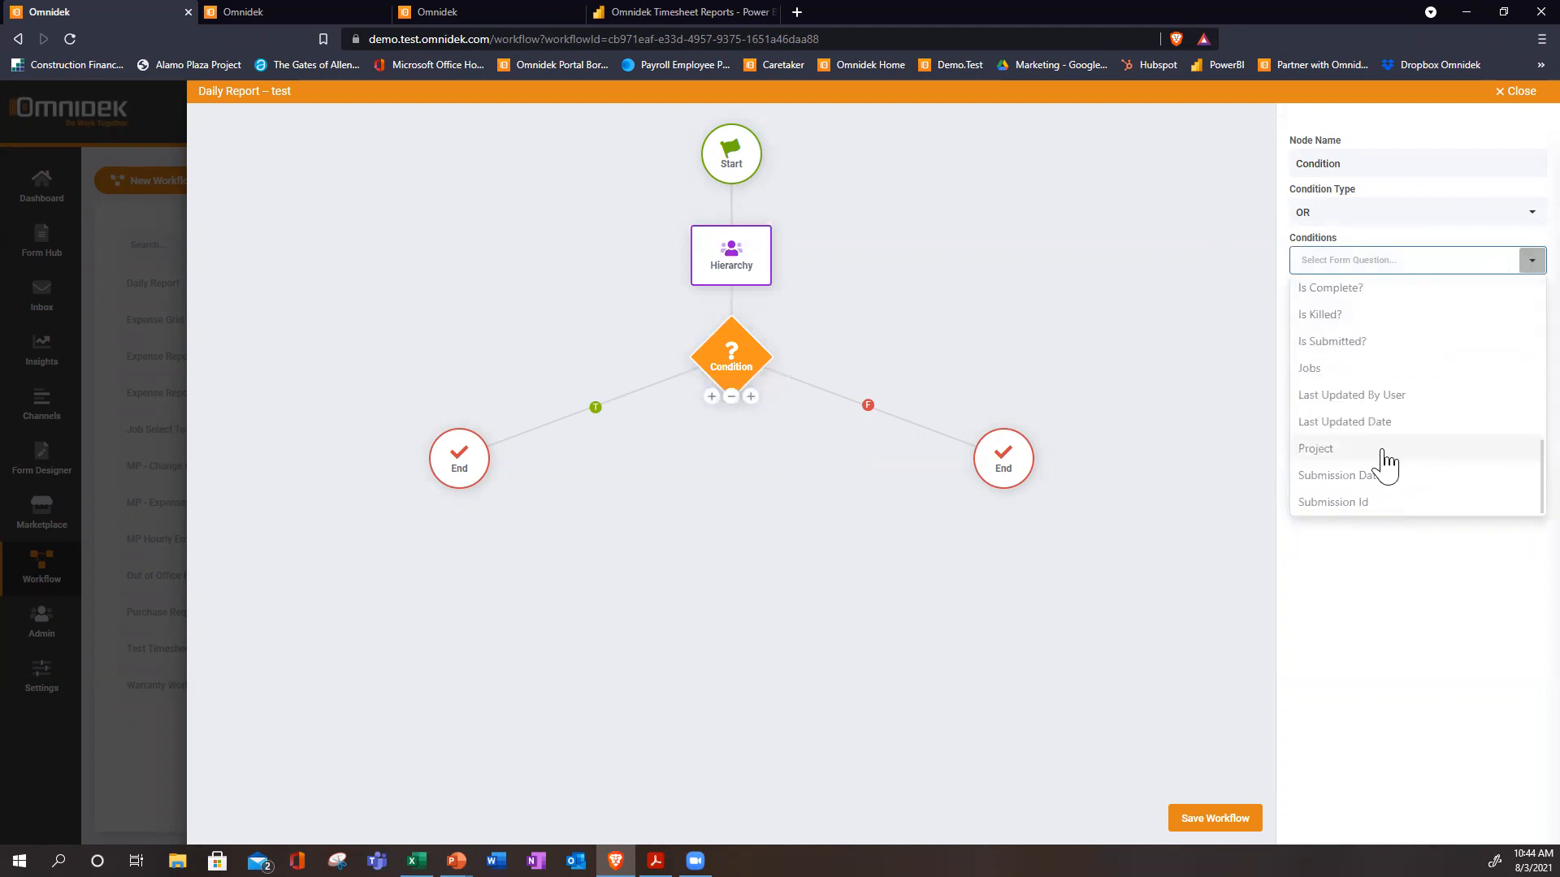
{"action": "scroll", "coordinate": [1373, 487], "scroll_direction": "up", "scroll_amount": 7}
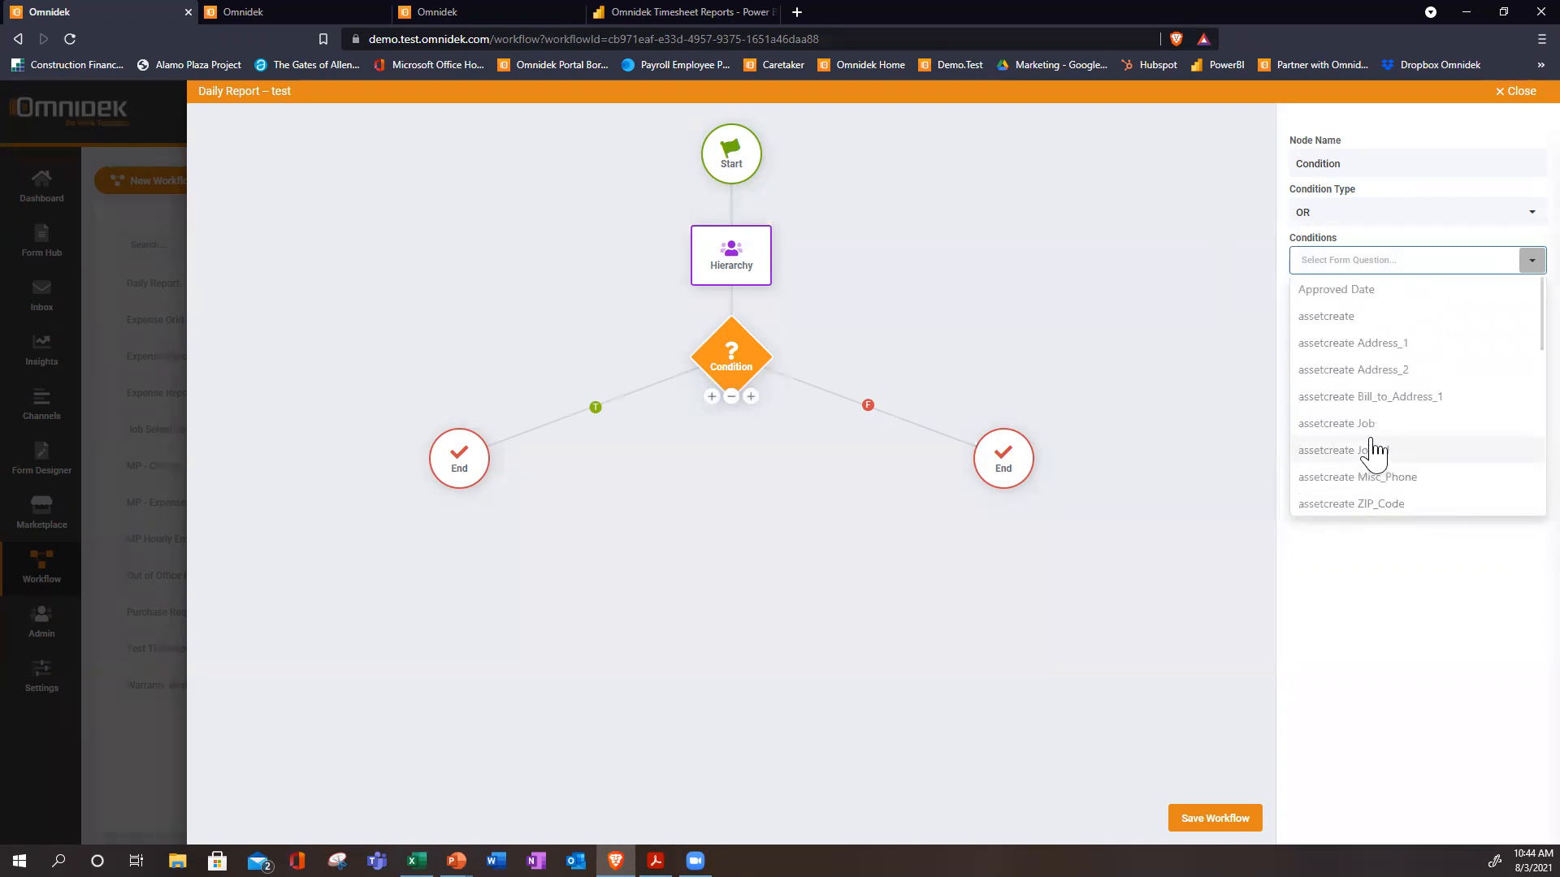
{"action": "left_click", "coordinate": [1375, 620]}
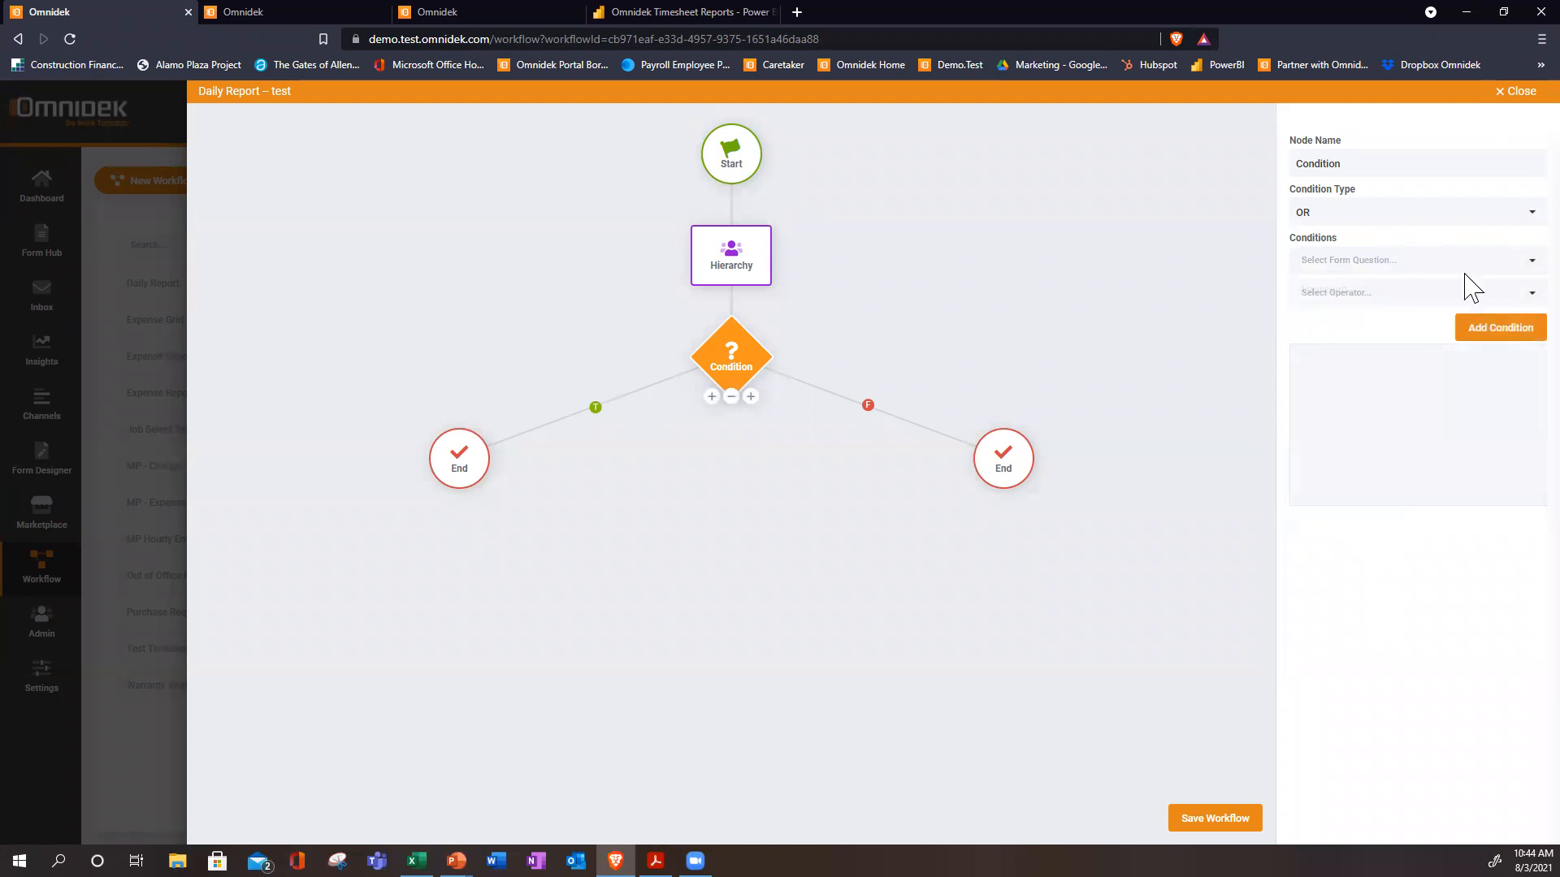
Add an Approval node on the true branch of the Condition node.
{"action": "left_click", "coordinate": [712, 396]}
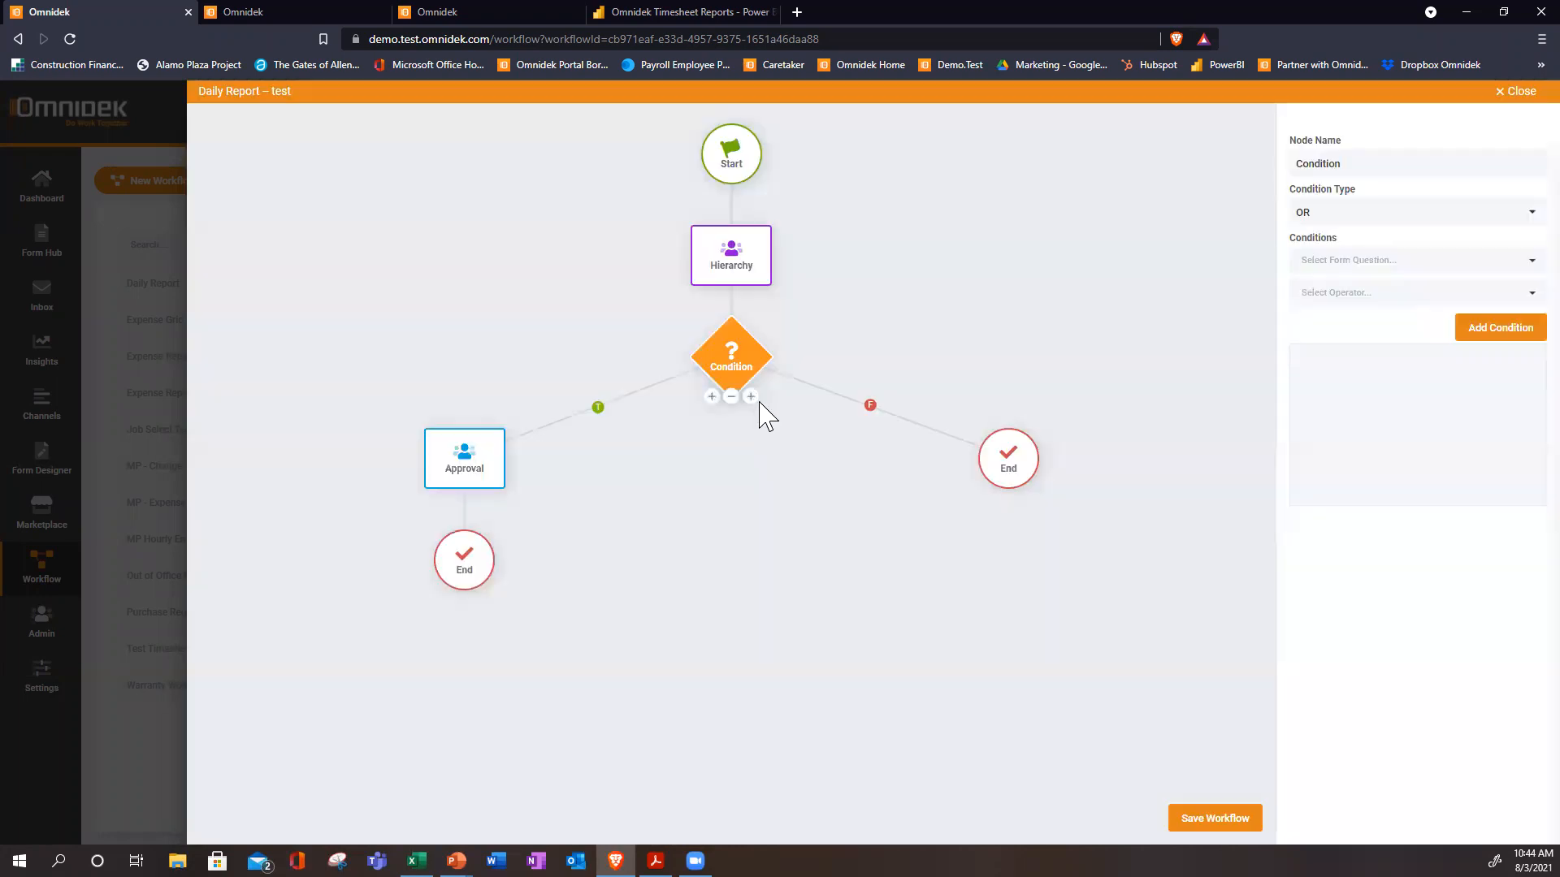
Set the true-branch Approval node's entity type to User and select one user as its approver.
{"action": "left_click", "coordinate": [474, 481]}
{"action": "left_click", "coordinate": [1516, 213]}
{"action": "left_click", "coordinate": [1407, 302]}
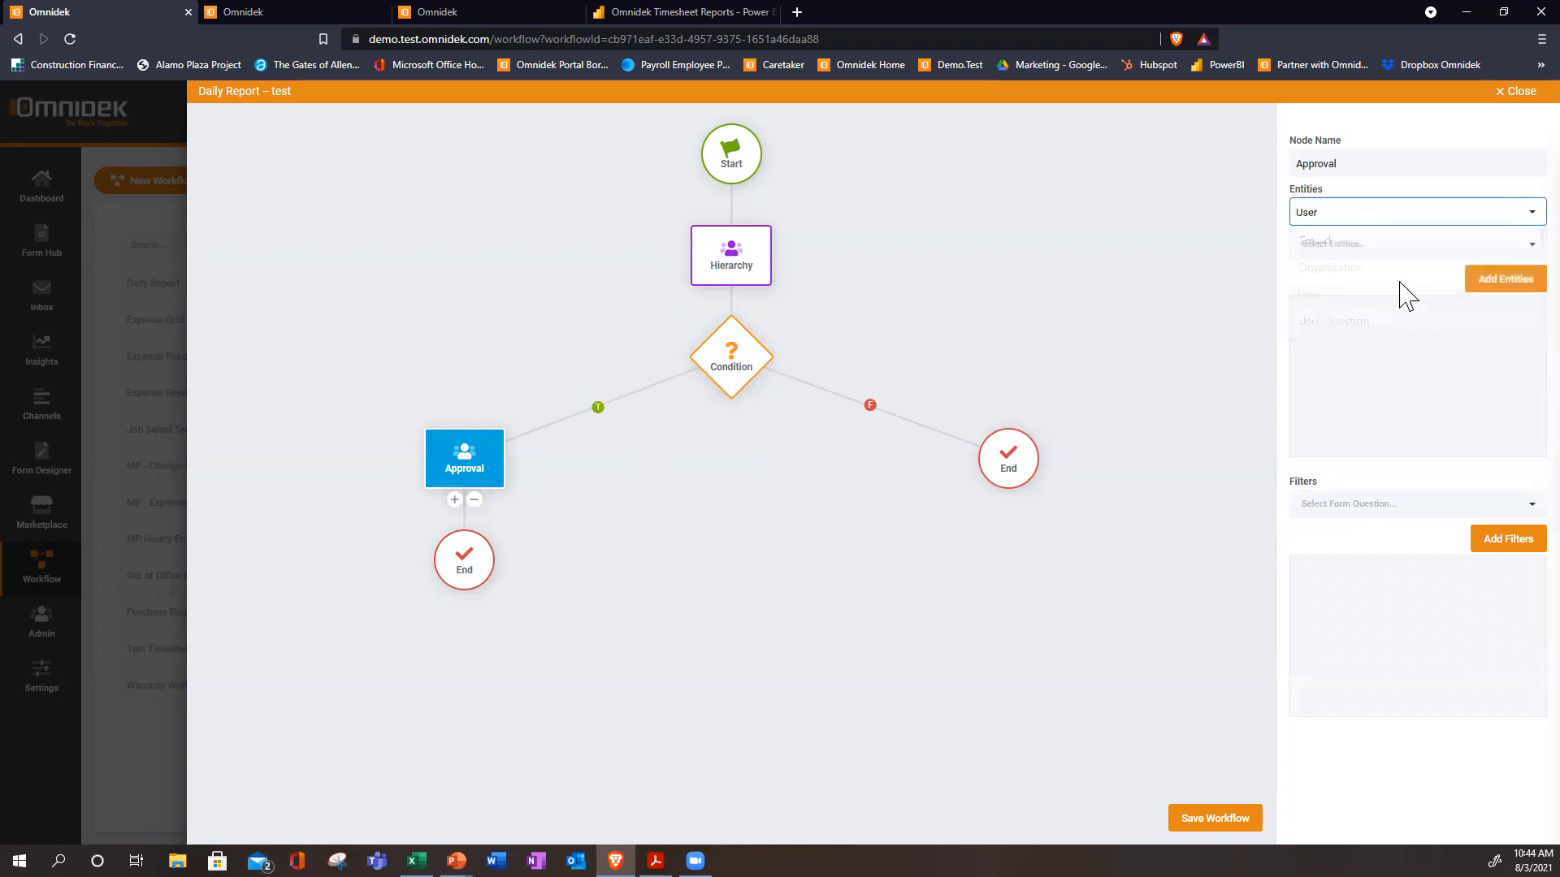
{"action": "left_click", "coordinate": [1523, 244]}
{"action": "left_click", "coordinate": [1324, 390]}
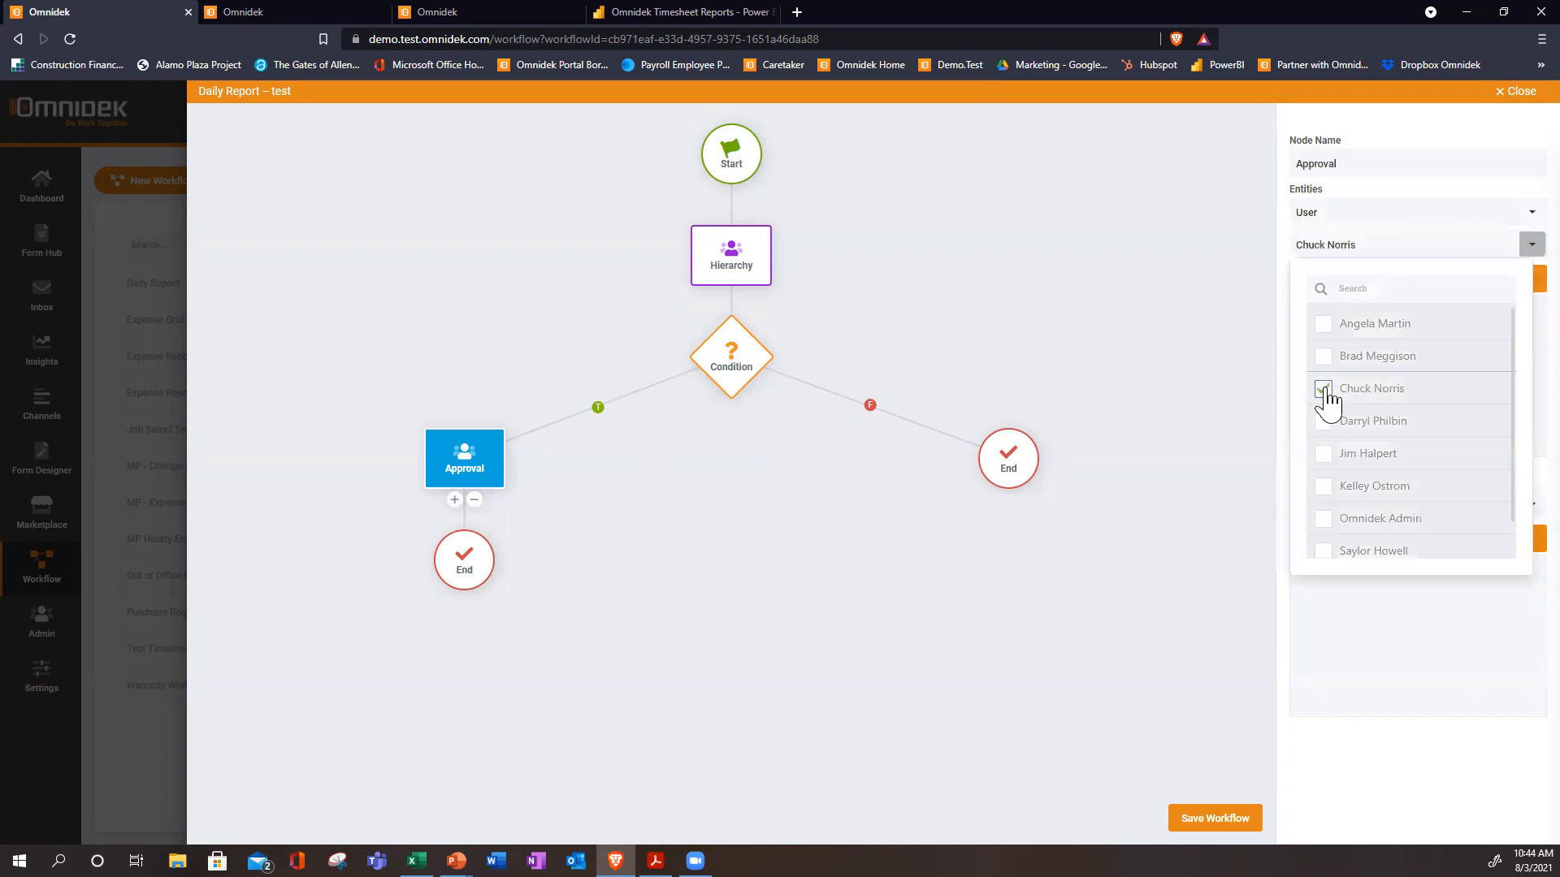
{"action": "left_click", "coordinate": [1382, 668]}
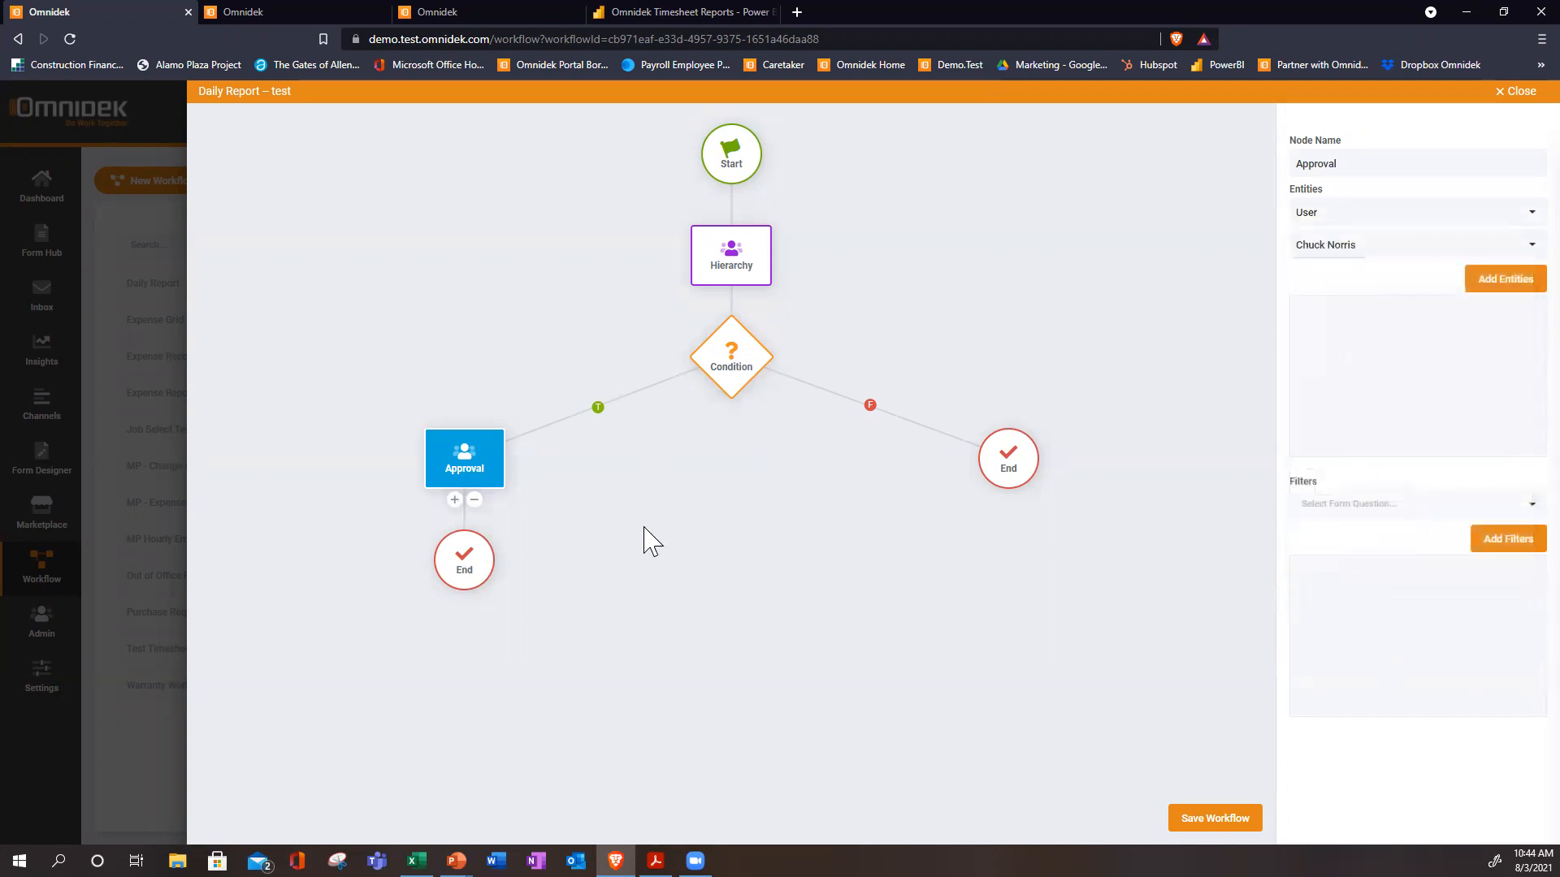
Add a second Approval node on the true branch and one on the Condition's false branch, and close the workflow without saving.
{"action": "left_click", "coordinate": [454, 499]}
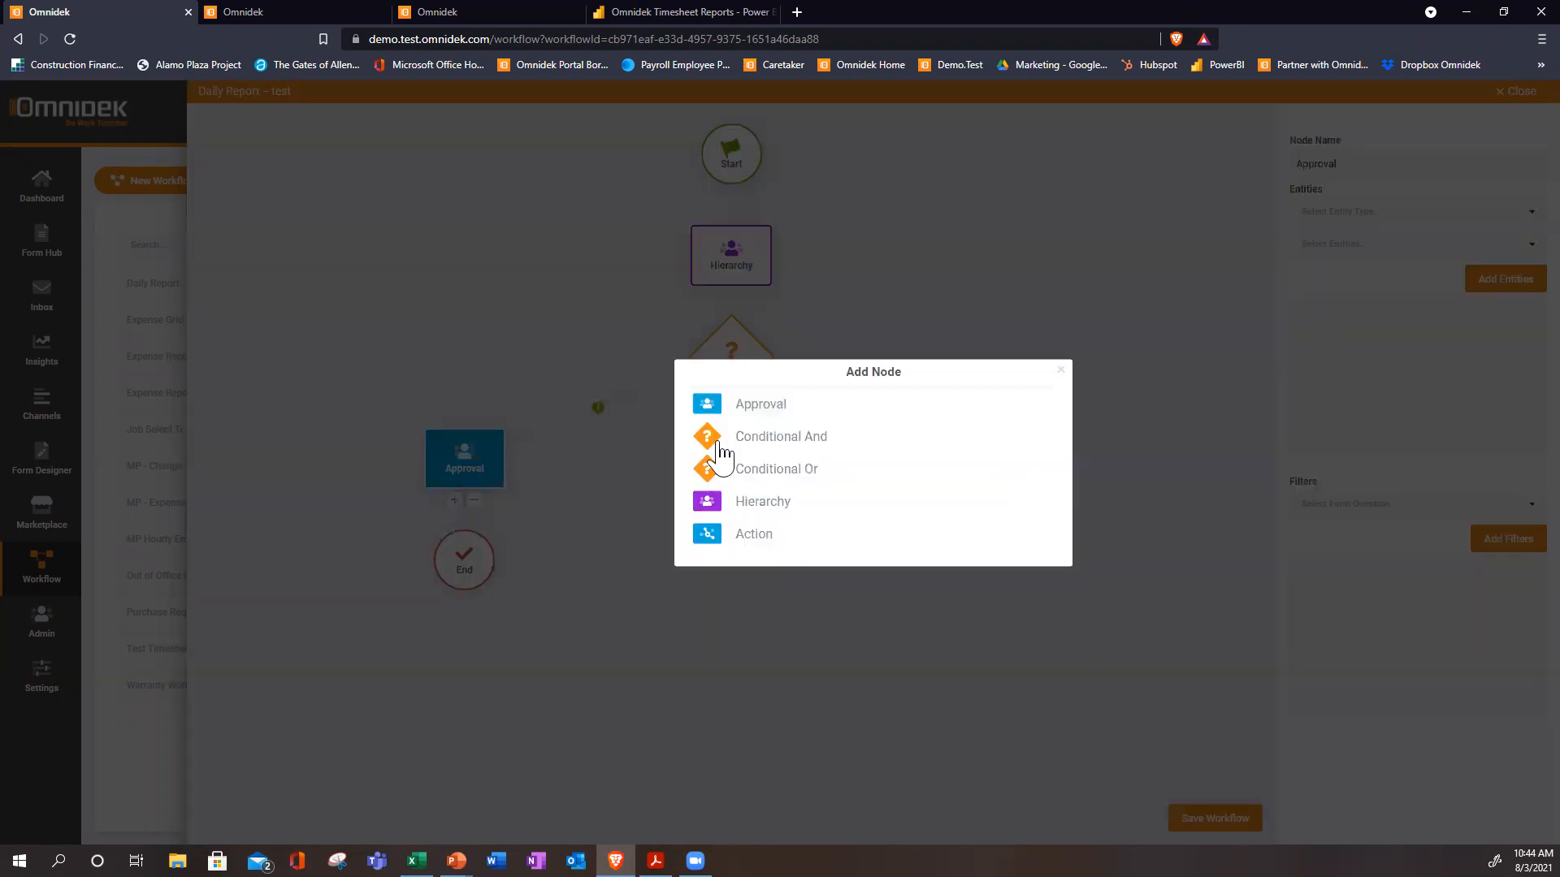
{"action": "left_click", "coordinate": [761, 406]}
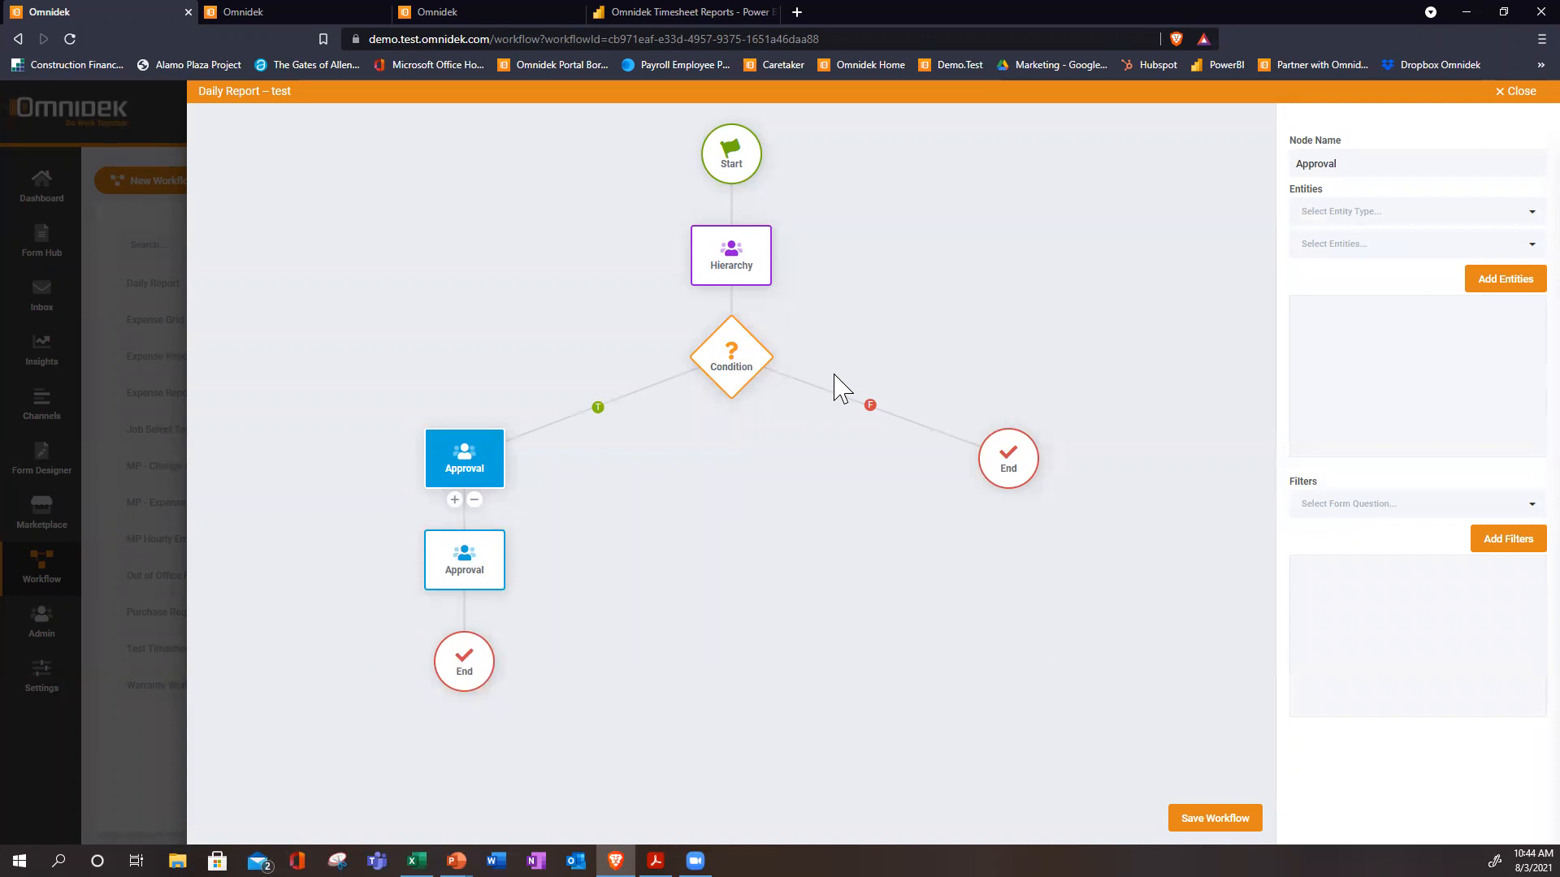
{"action": "left_click", "coordinate": [740, 361]}
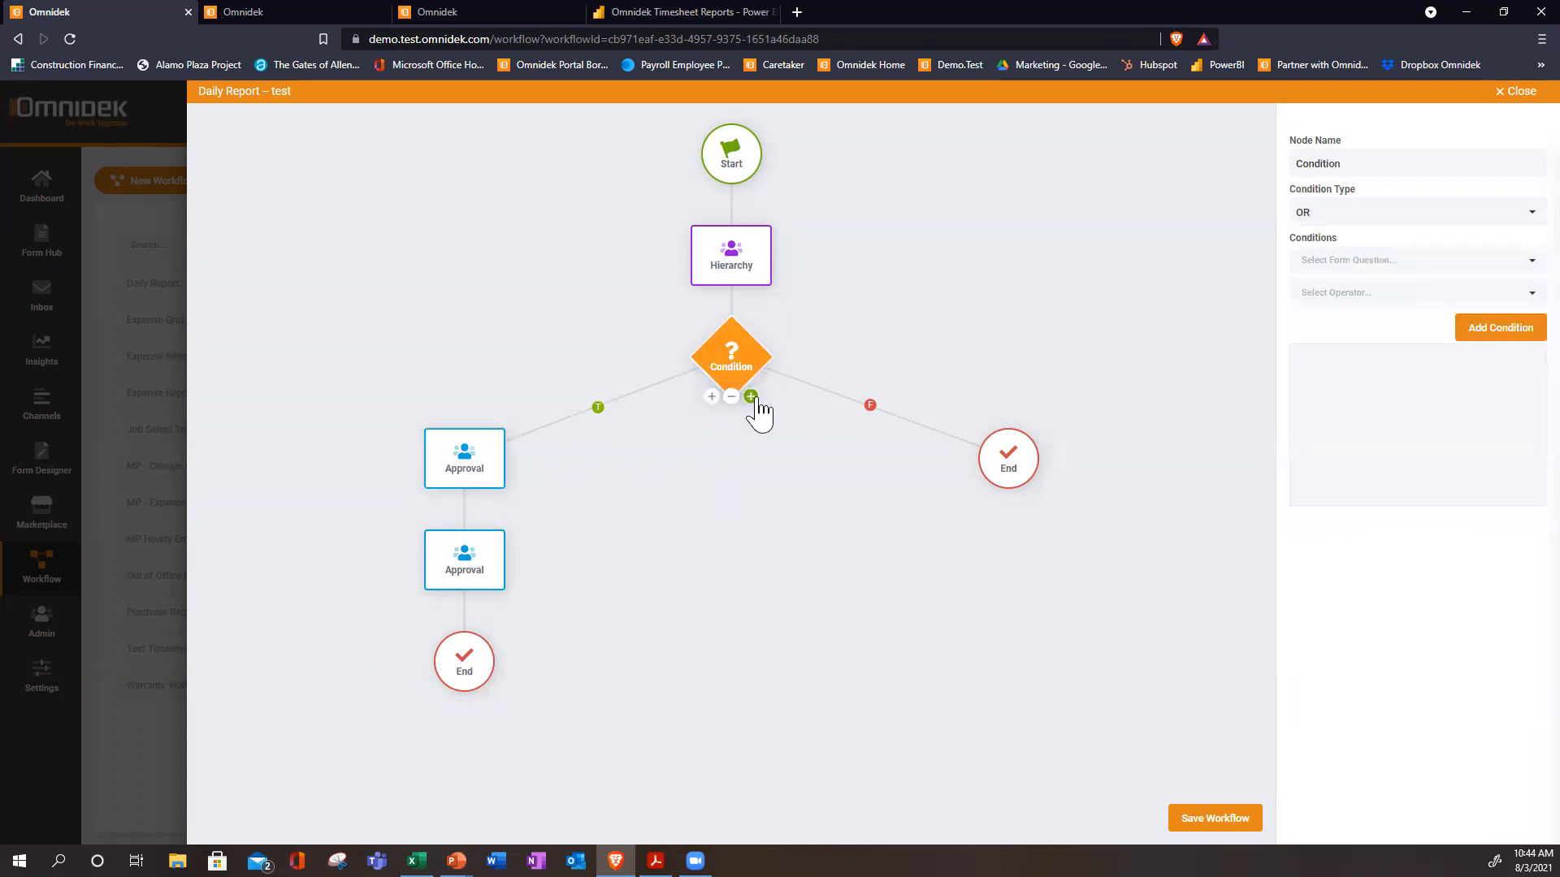
{"action": "left_click", "coordinate": [751, 396]}
{"action": "left_click", "coordinate": [813, 406]}
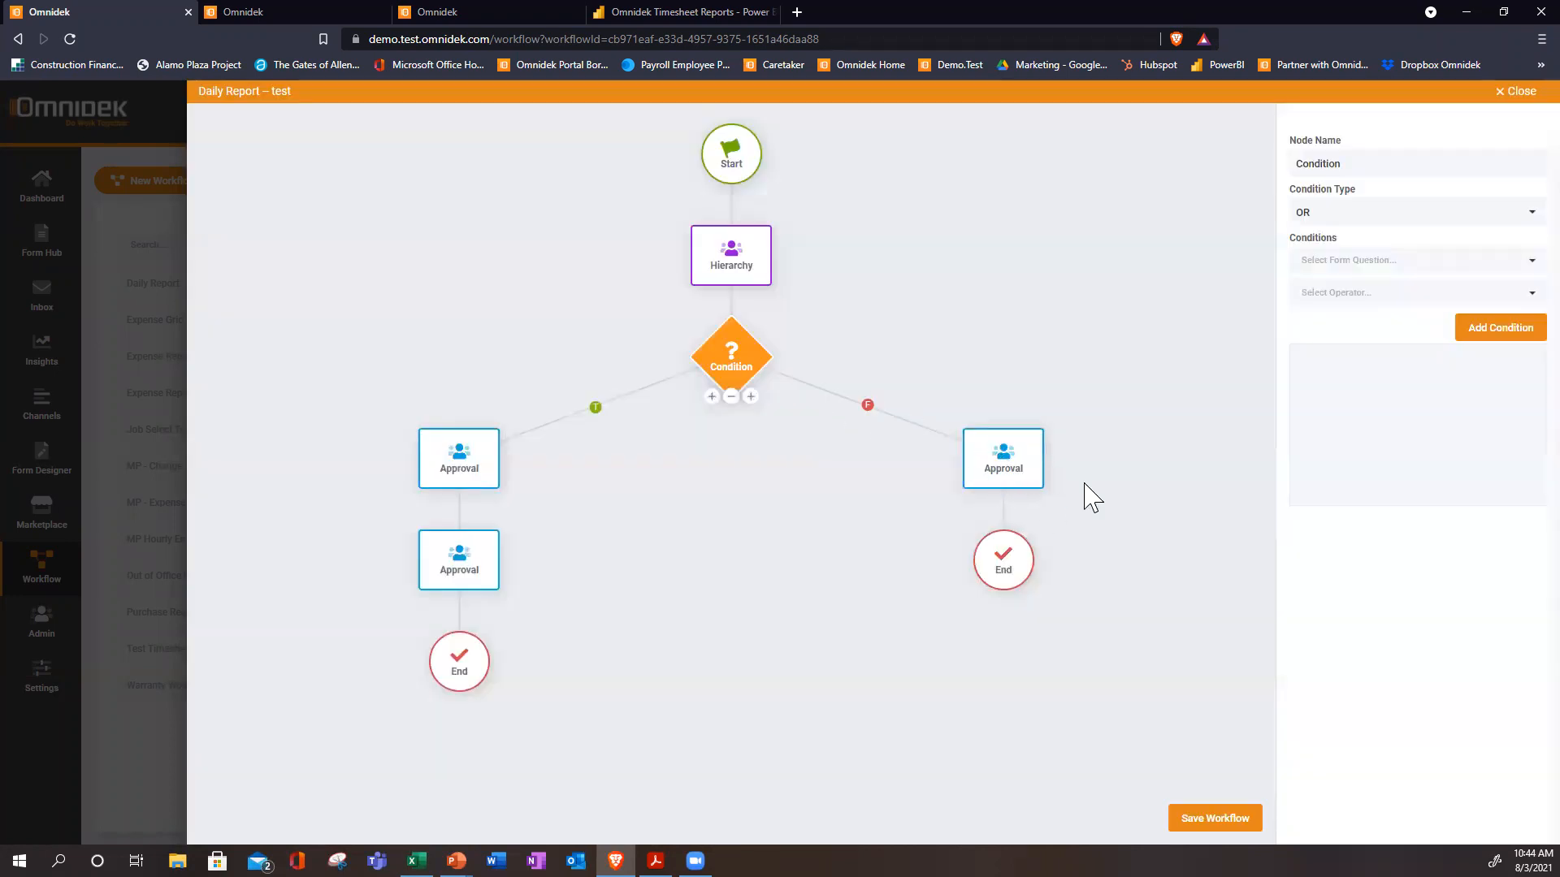
{"action": "left_click", "coordinate": [1516, 91]}
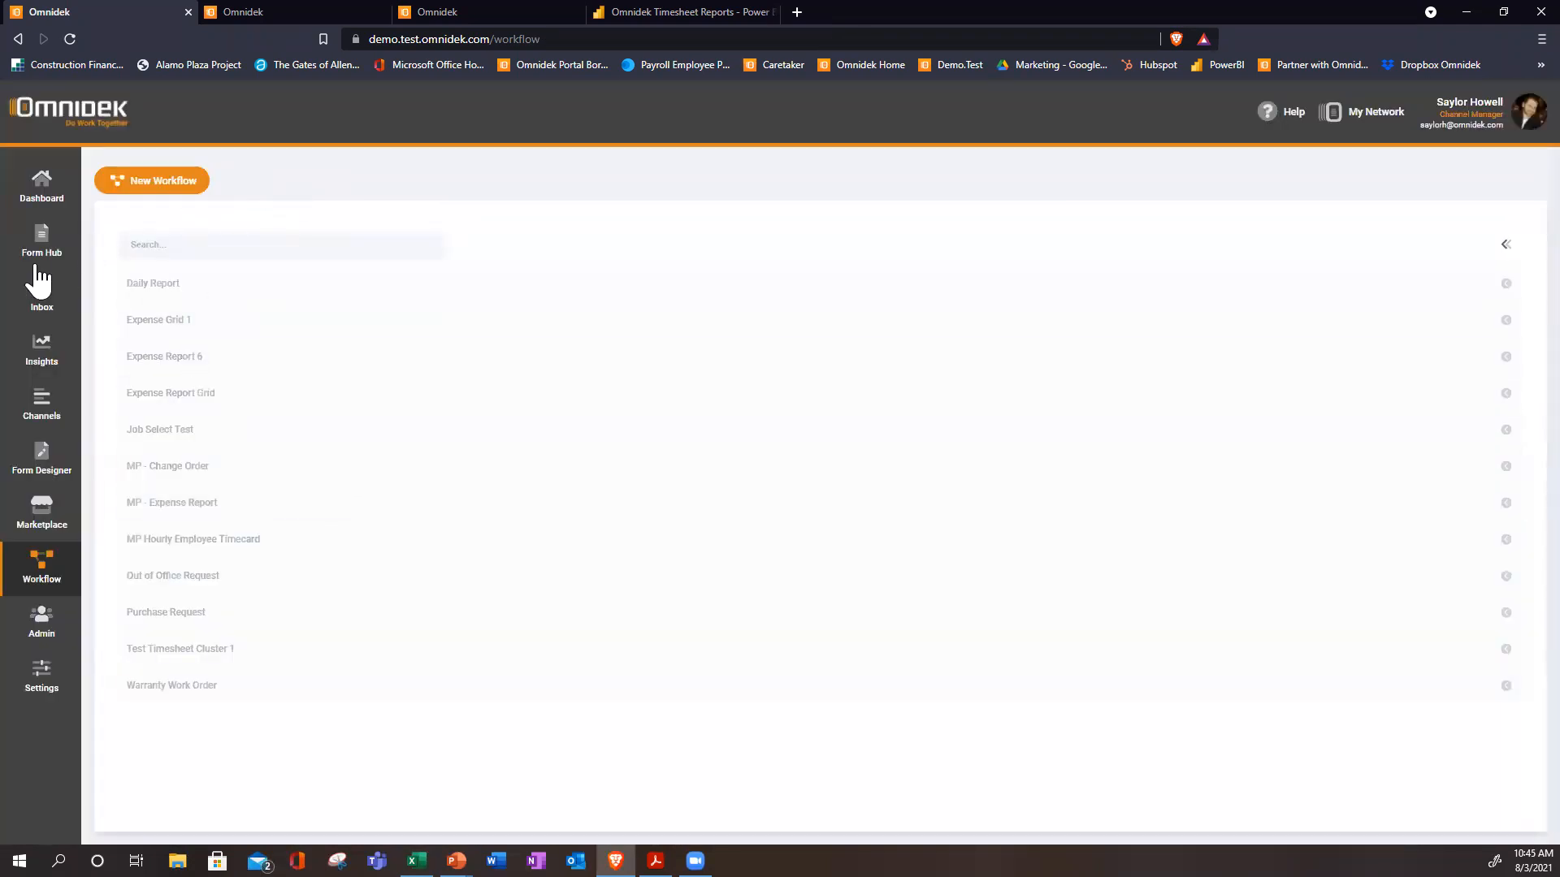
Open the Expenses insight of Expense Report 6 and show it in Full View.
{"action": "left_click", "coordinate": [46, 351]}
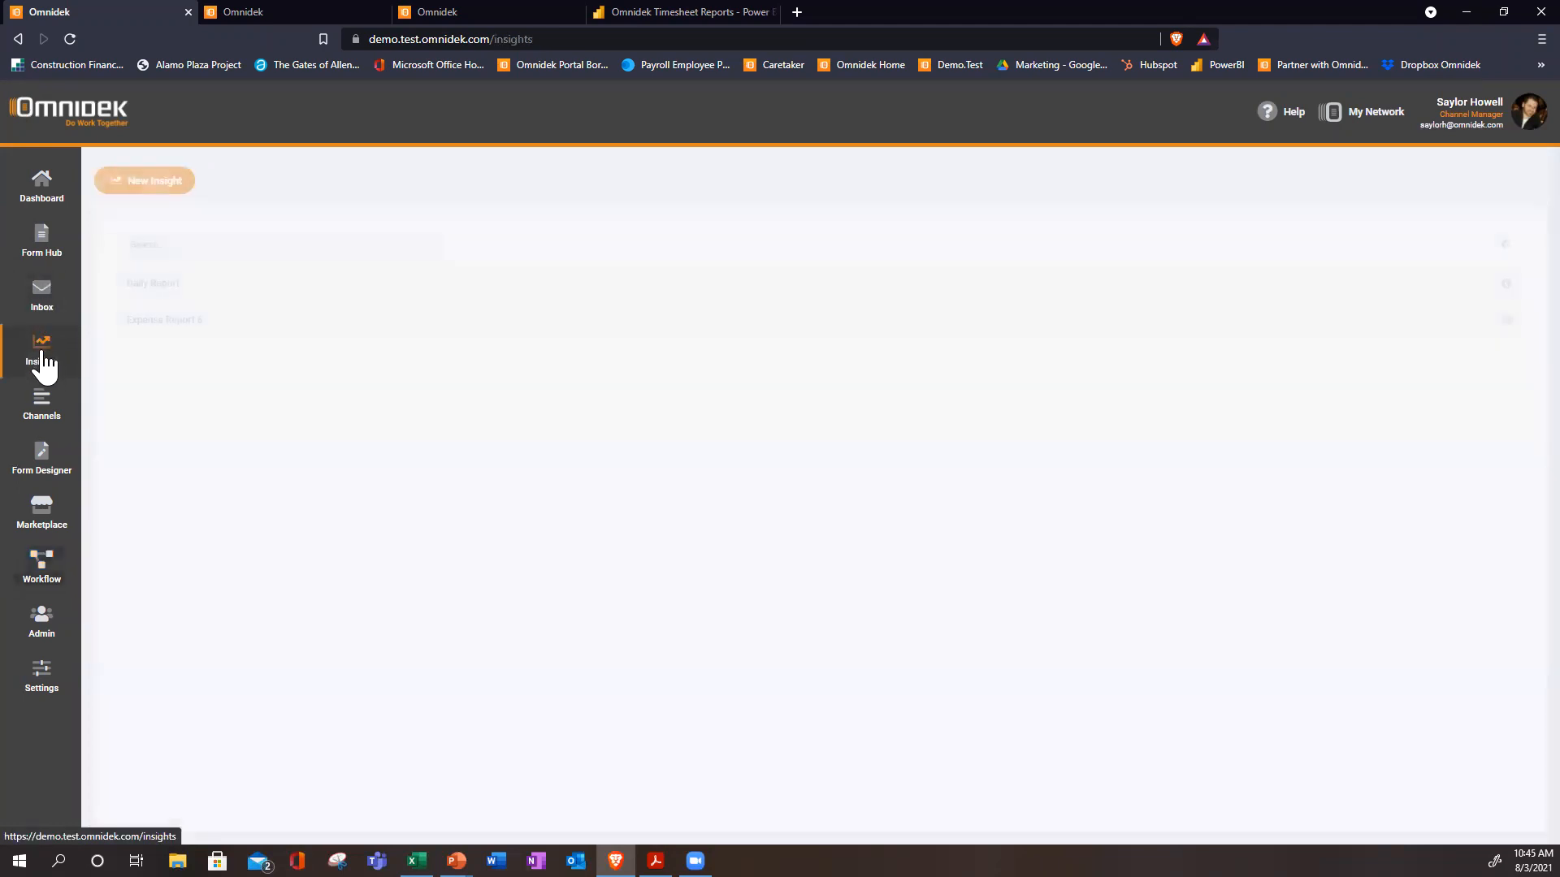
{"action": "left_click", "coordinate": [183, 324]}
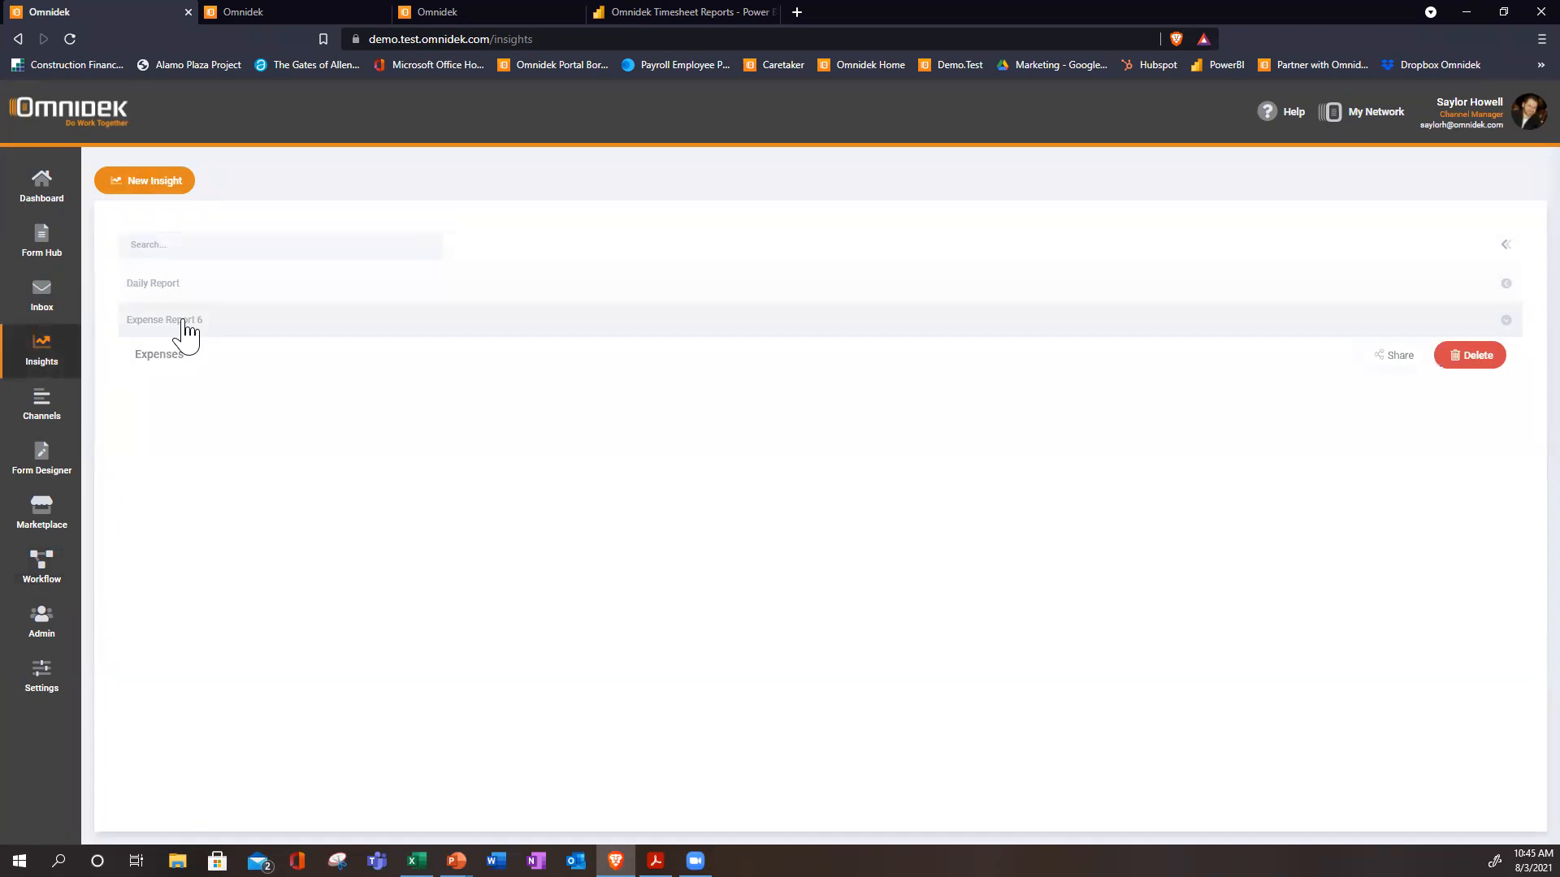
{"action": "left_click", "coordinate": [168, 359]}
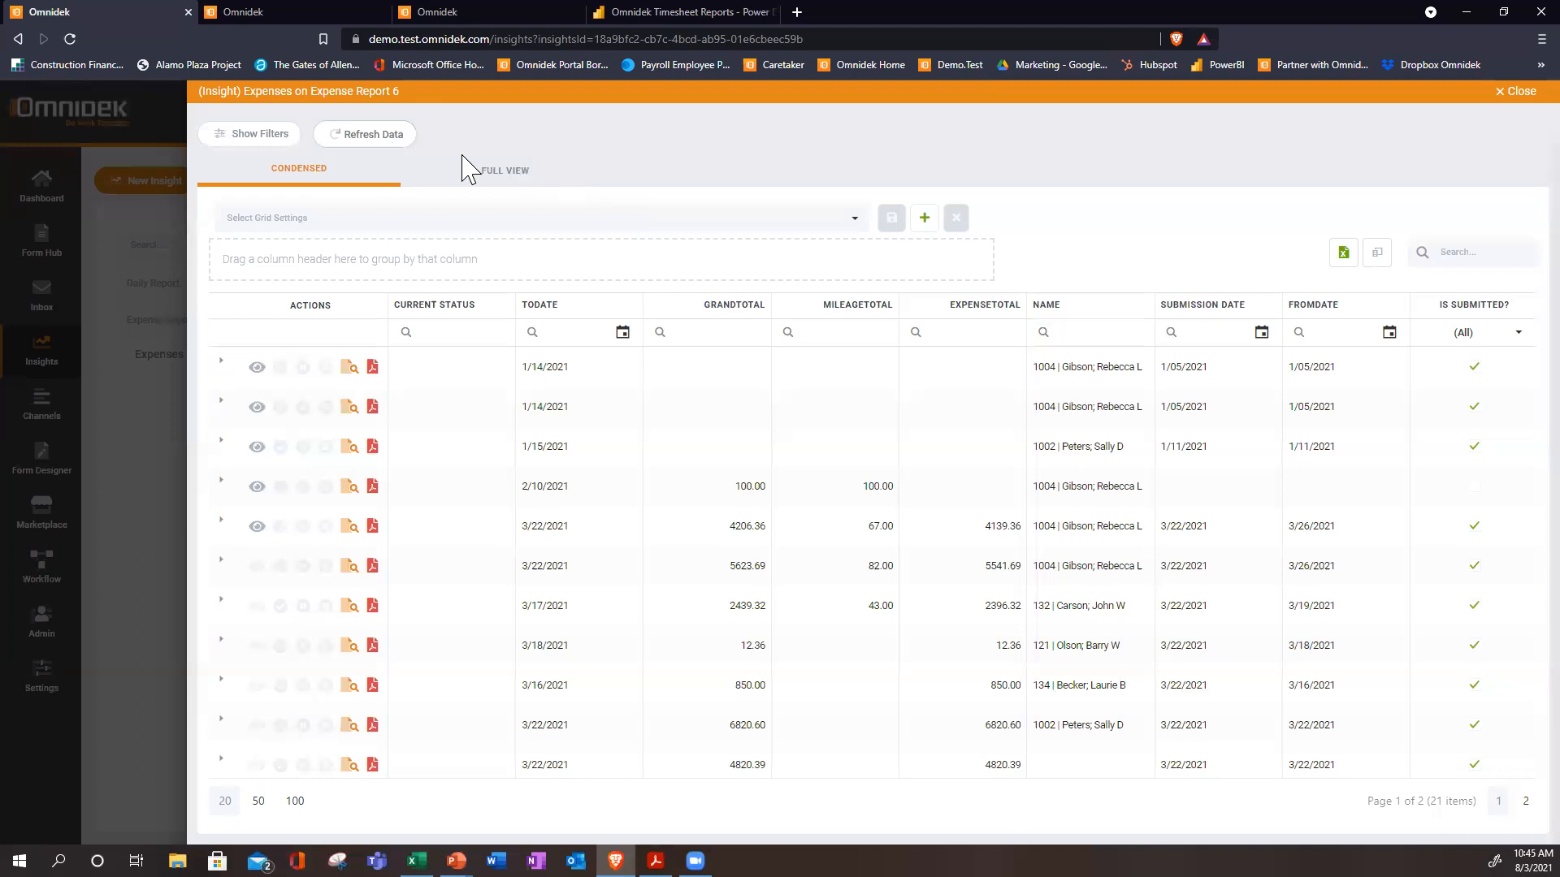
{"action": "left_click", "coordinate": [523, 177]}
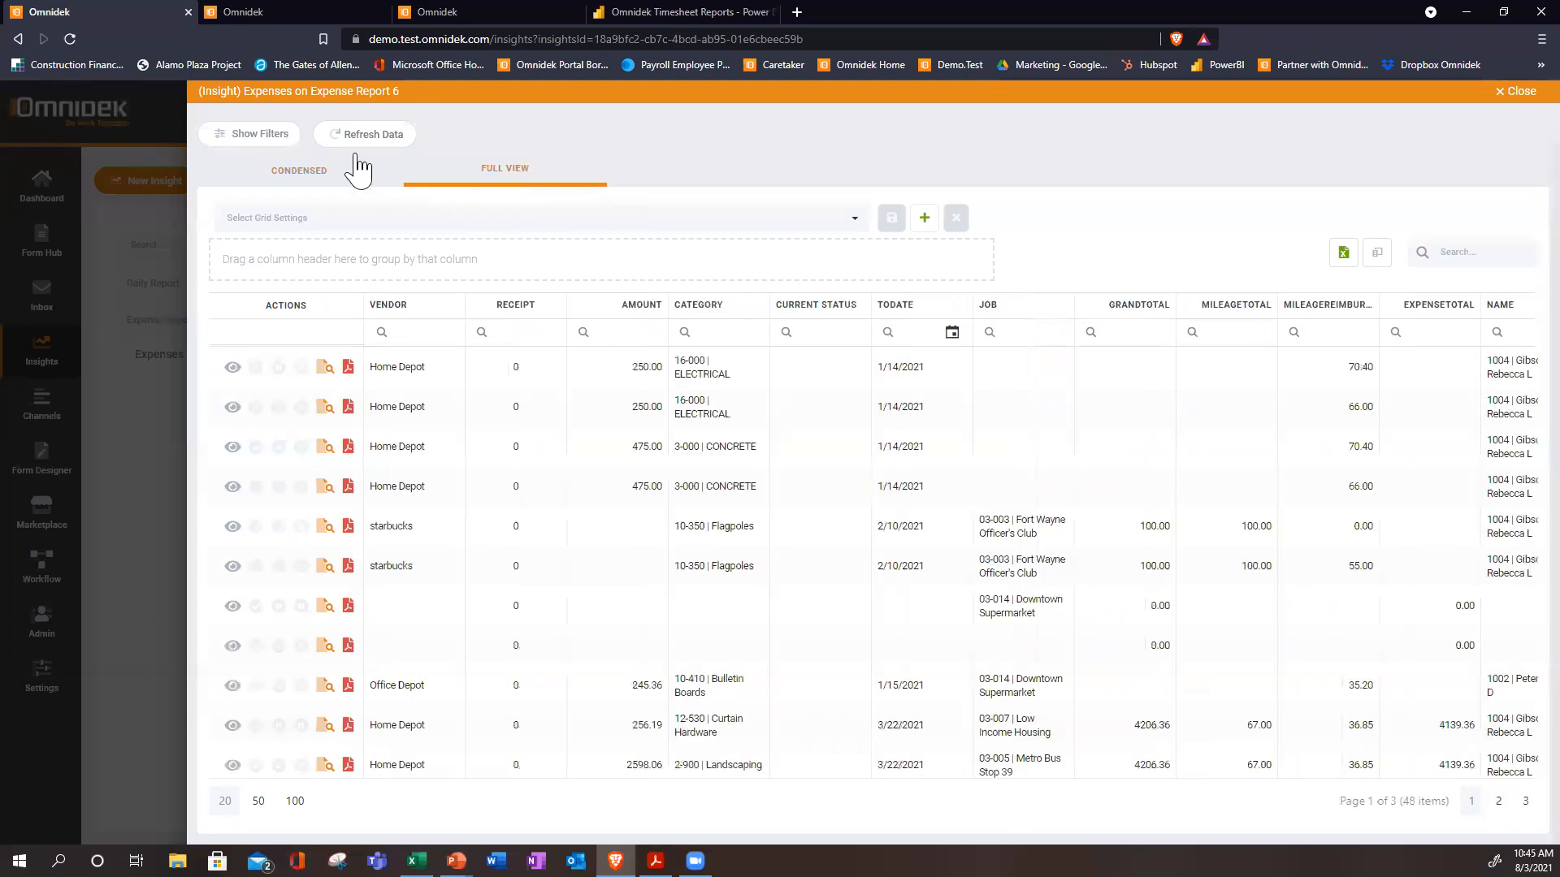
Look through the insight's selectable header columns and filters, and hide them again.
{"action": "left_click", "coordinate": [269, 142]}
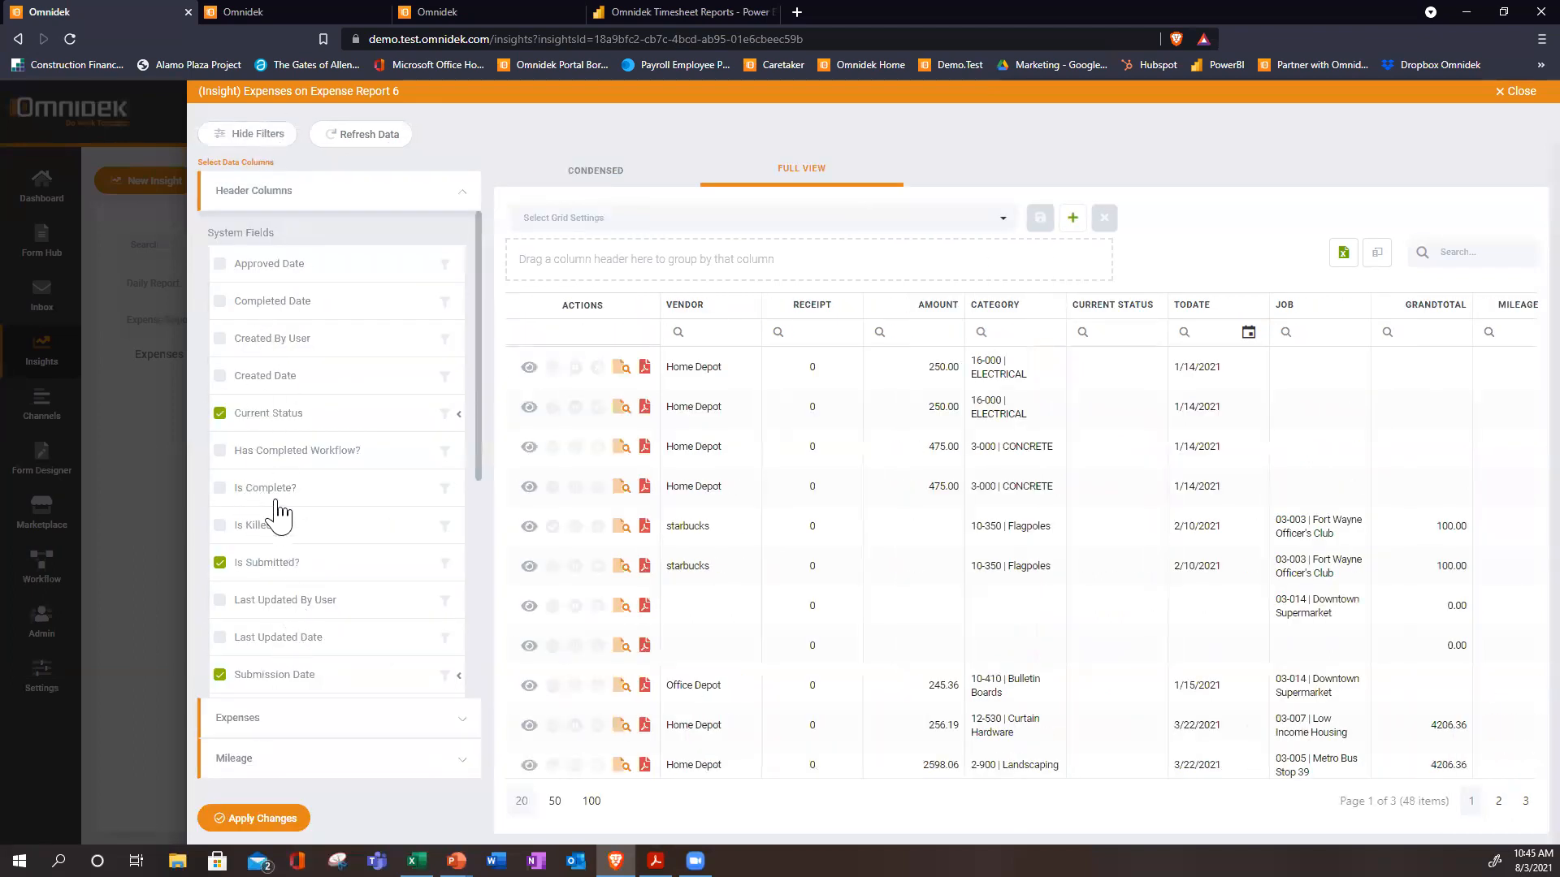
{"action": "scroll", "coordinate": [280, 512], "scroll_direction": "down", "scroll_amount": 5}
{"action": "scroll", "coordinate": [337, 365], "scroll_direction": "up", "scroll_amount": 5}
{"action": "left_click", "coordinate": [251, 134]}
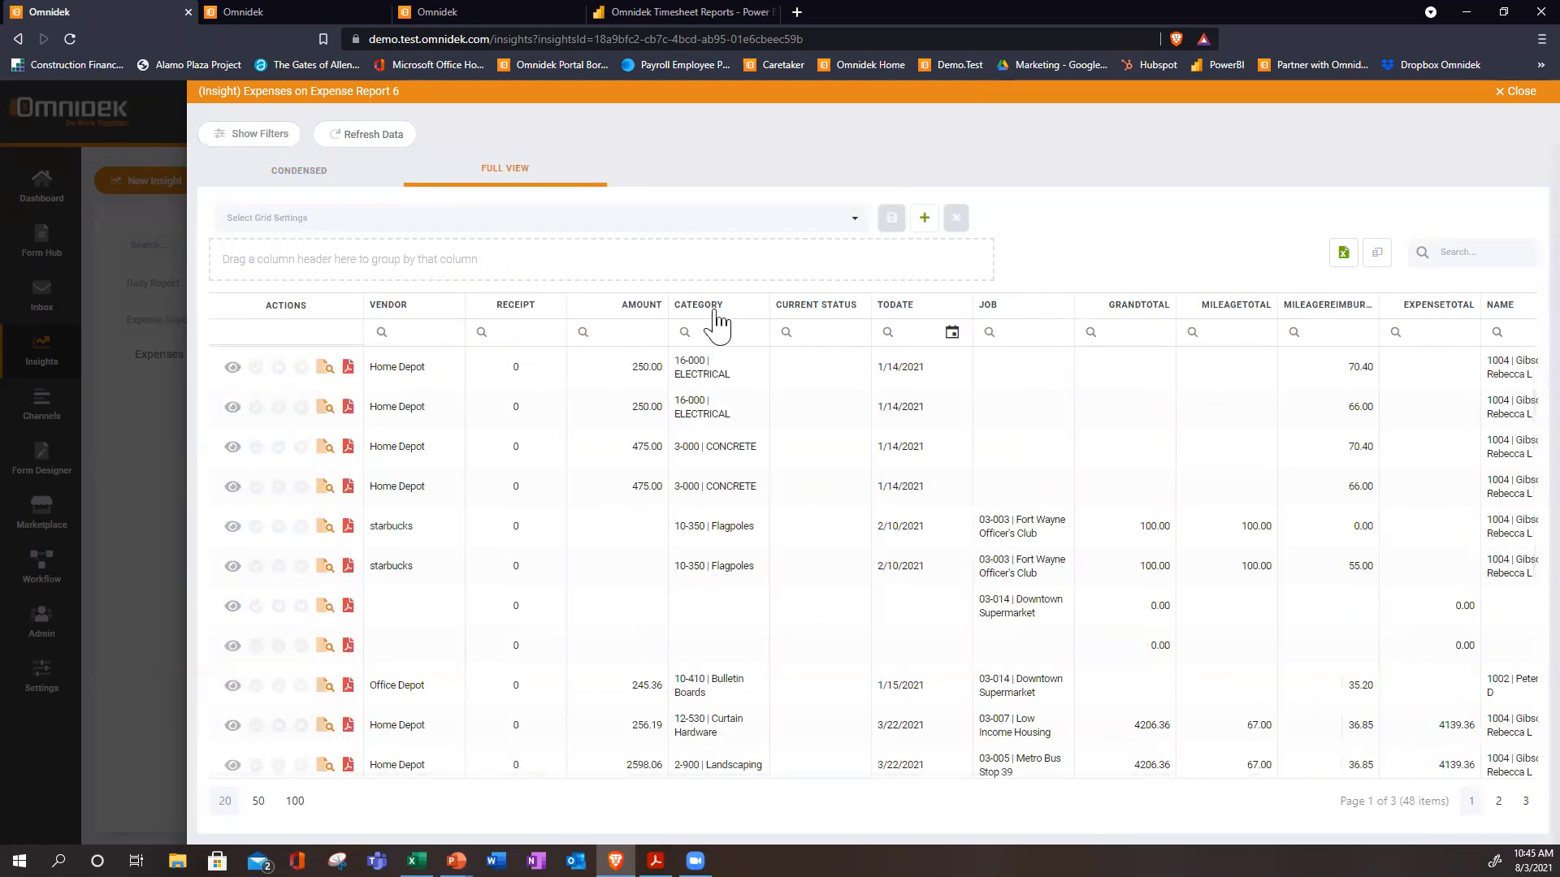
Group the expense rows by Category, trying Vendor as a second grouping level and removing it again.
{"action": "left_click_drag", "start_coordinate": [699, 303], "coordinate": [658, 271]}
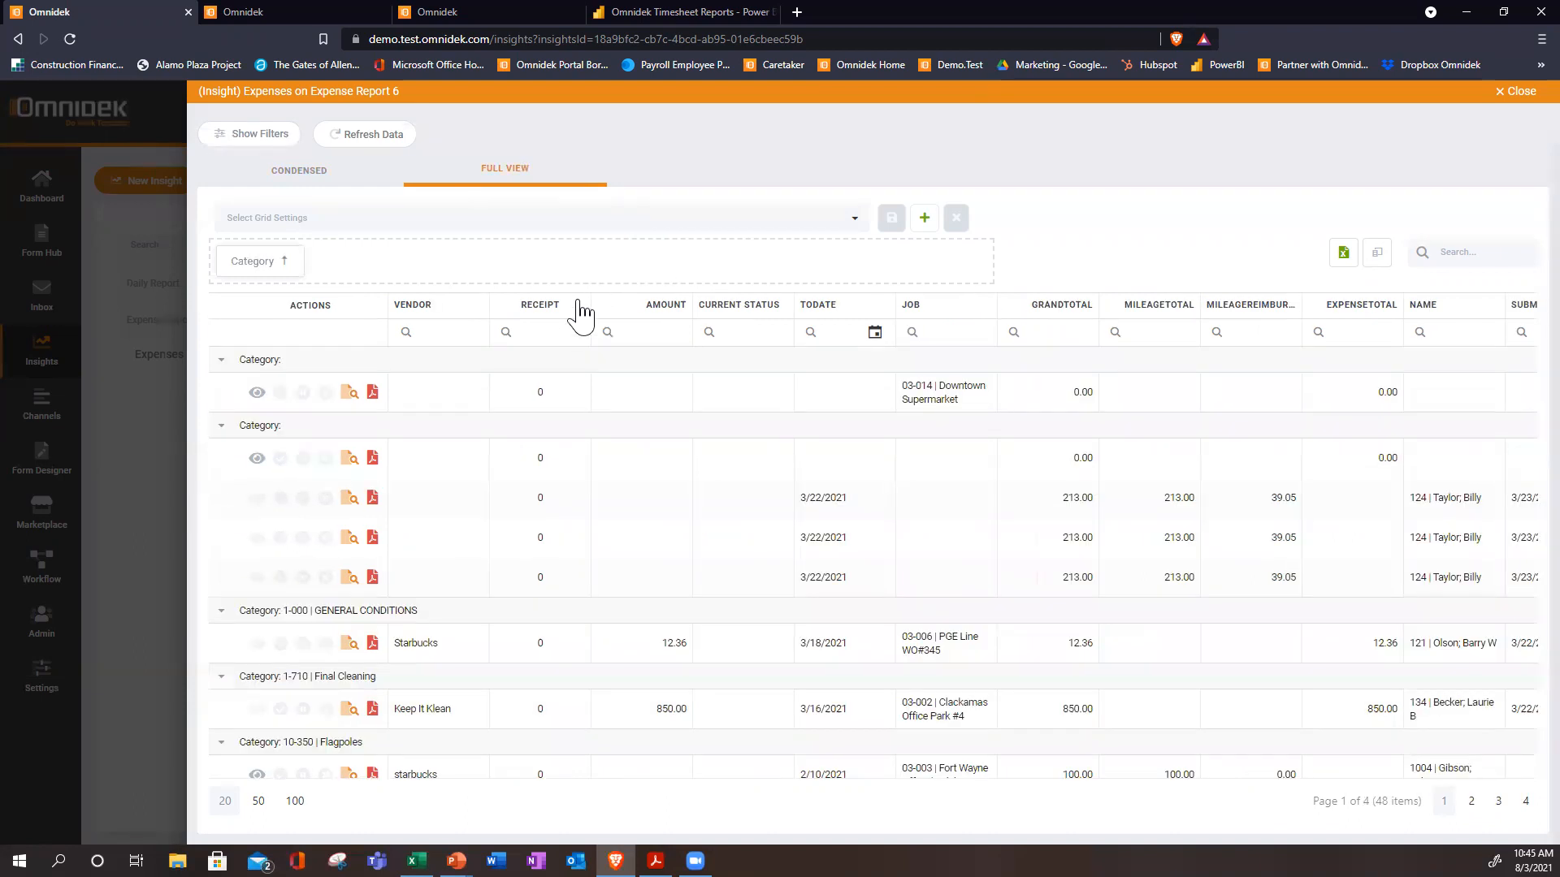
{"action": "left_click", "coordinate": [435, 305]}
{"action": "left_click_drag", "start_coordinate": [435, 316], "coordinate": [427, 273]}
{"action": "scroll", "coordinate": [529, 471], "scroll_direction": "down", "scroll_amount": 3}
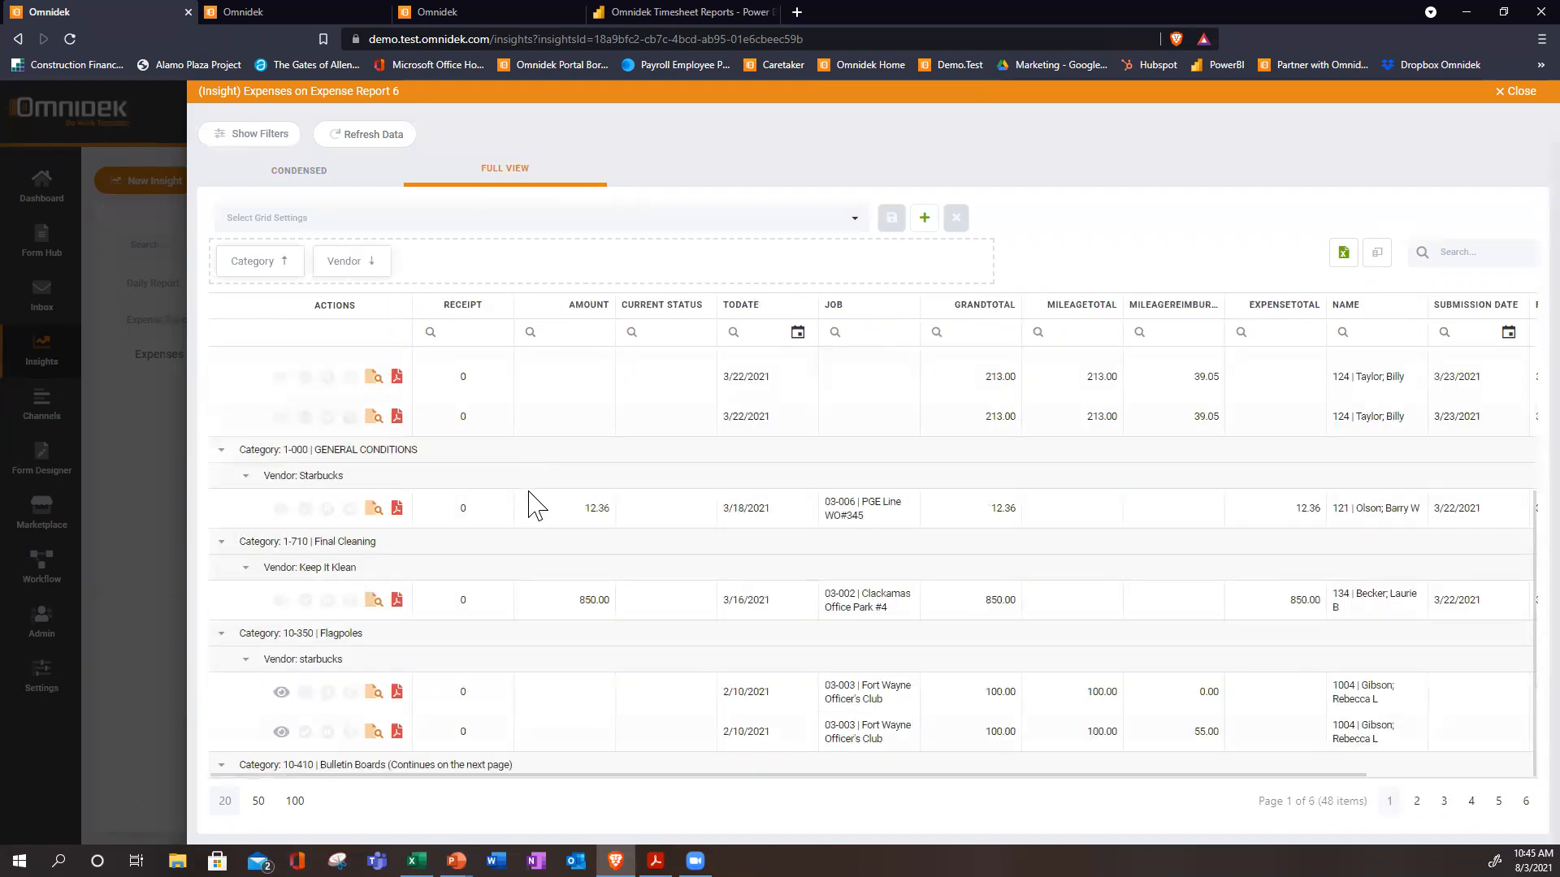
{"action": "scroll", "coordinate": [532, 524], "scroll_direction": "up", "scroll_amount": 3}
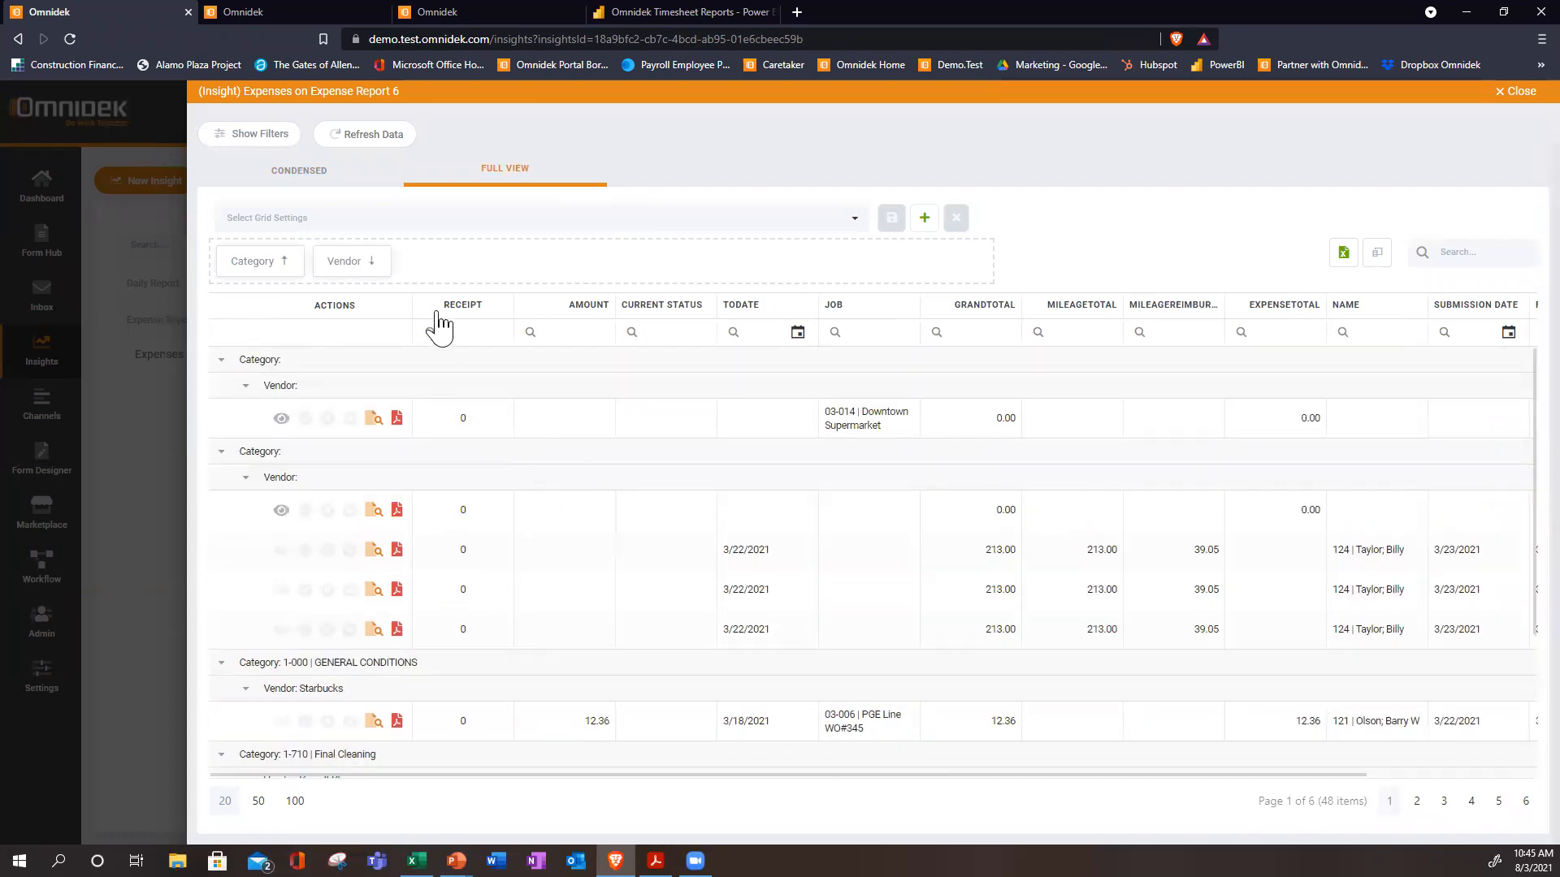
{"action": "left_click_drag", "start_coordinate": [349, 268], "coordinate": [422, 415]}
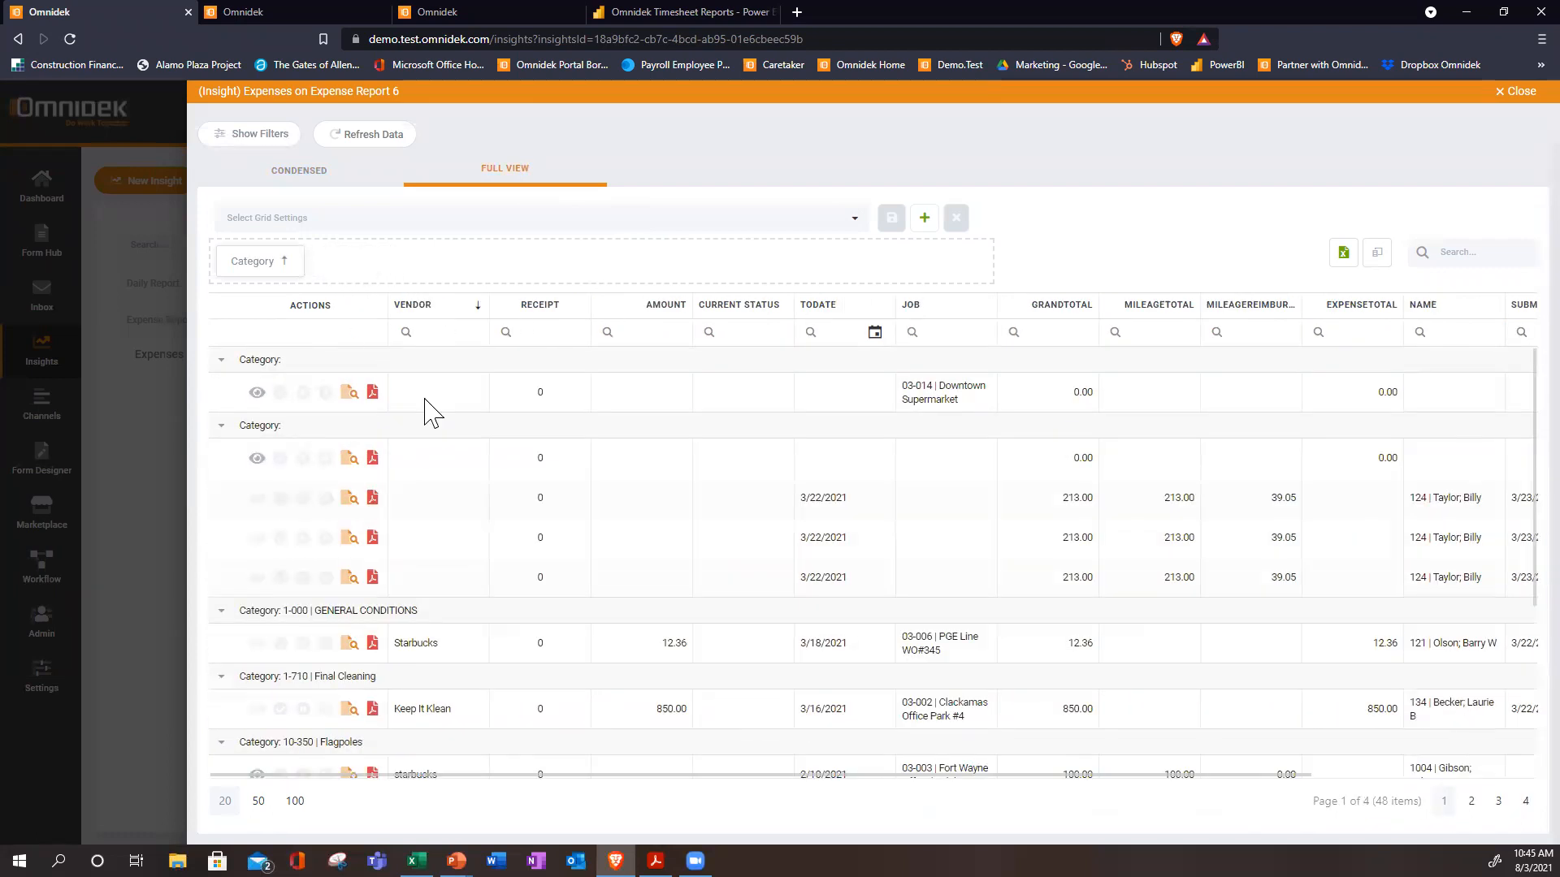
{"action": "scroll", "coordinate": [495, 609], "scroll_direction": "down", "scroll_amount": 3}
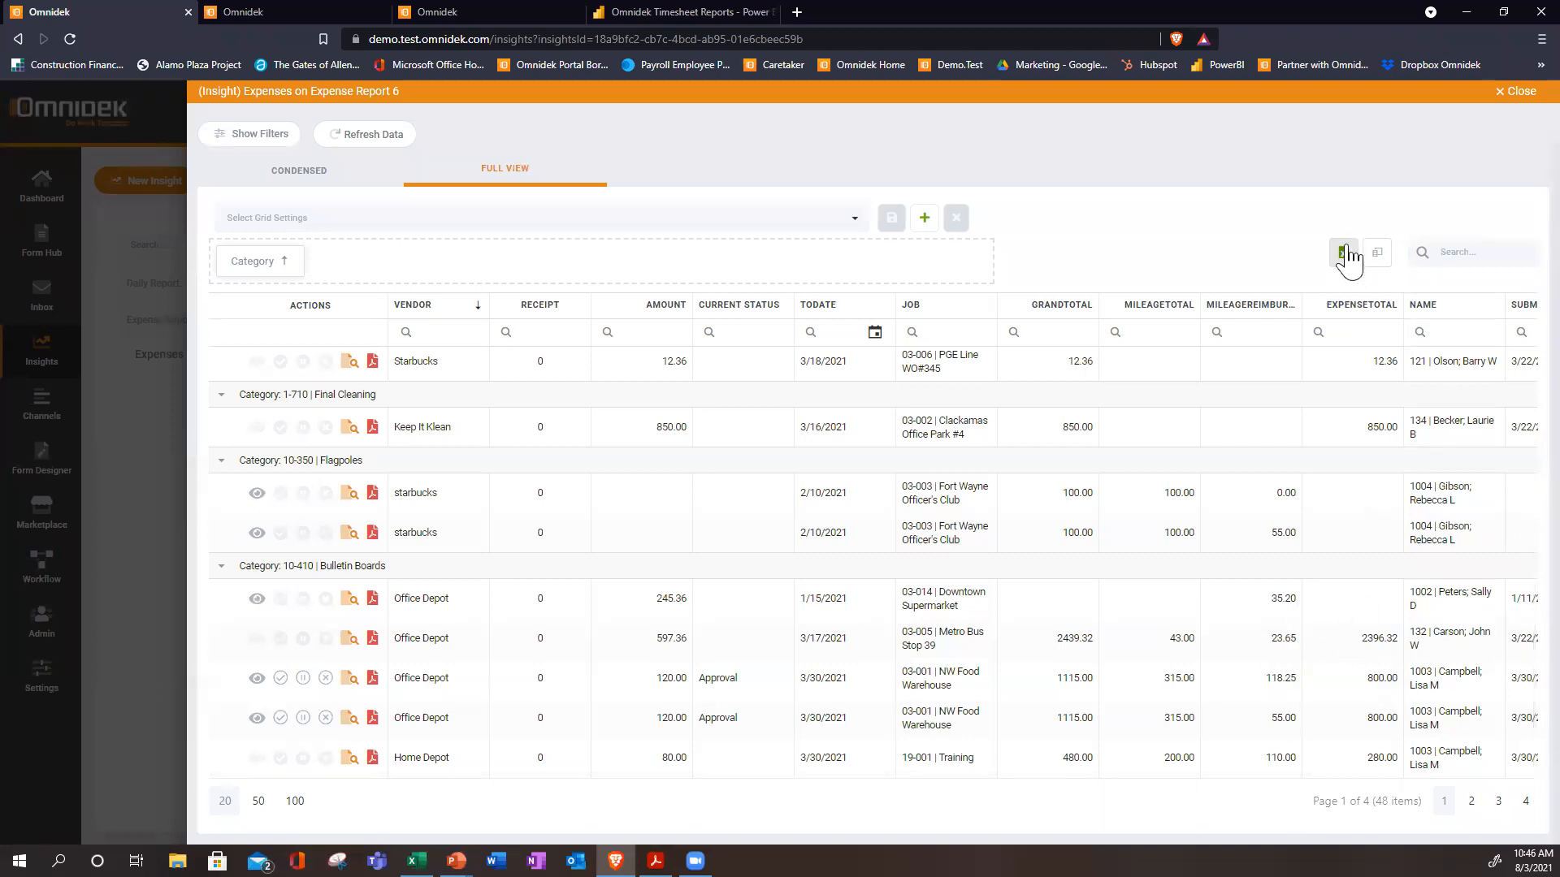
Check the grid's column filters, including the ToDate calendar, and return to the dashboard.
{"action": "left_click", "coordinate": [697, 335]}
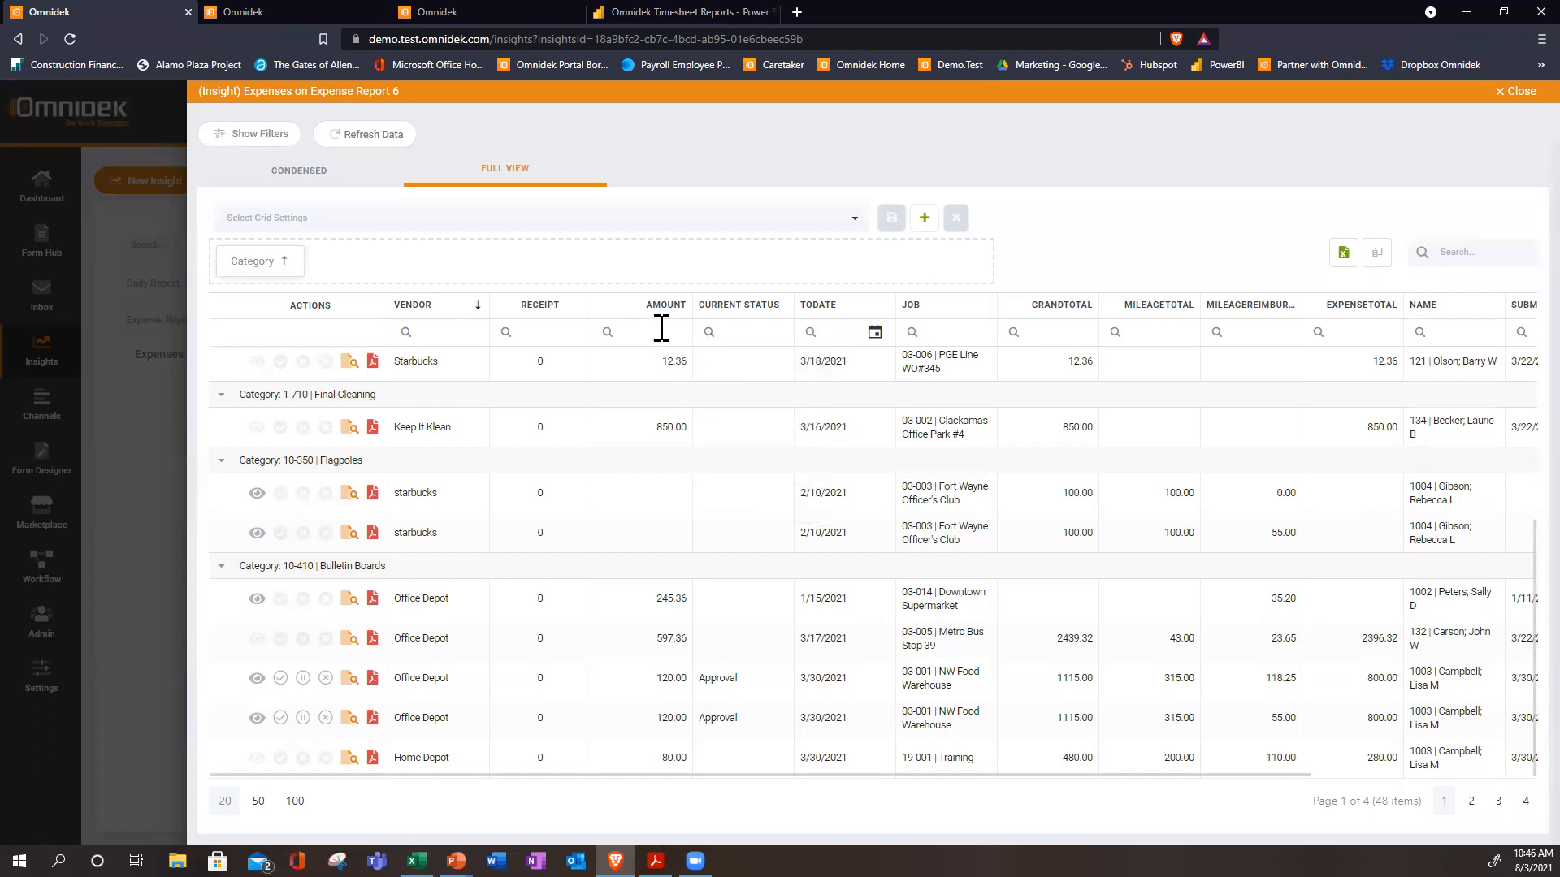
{"action": "left_click", "coordinate": [874, 332]}
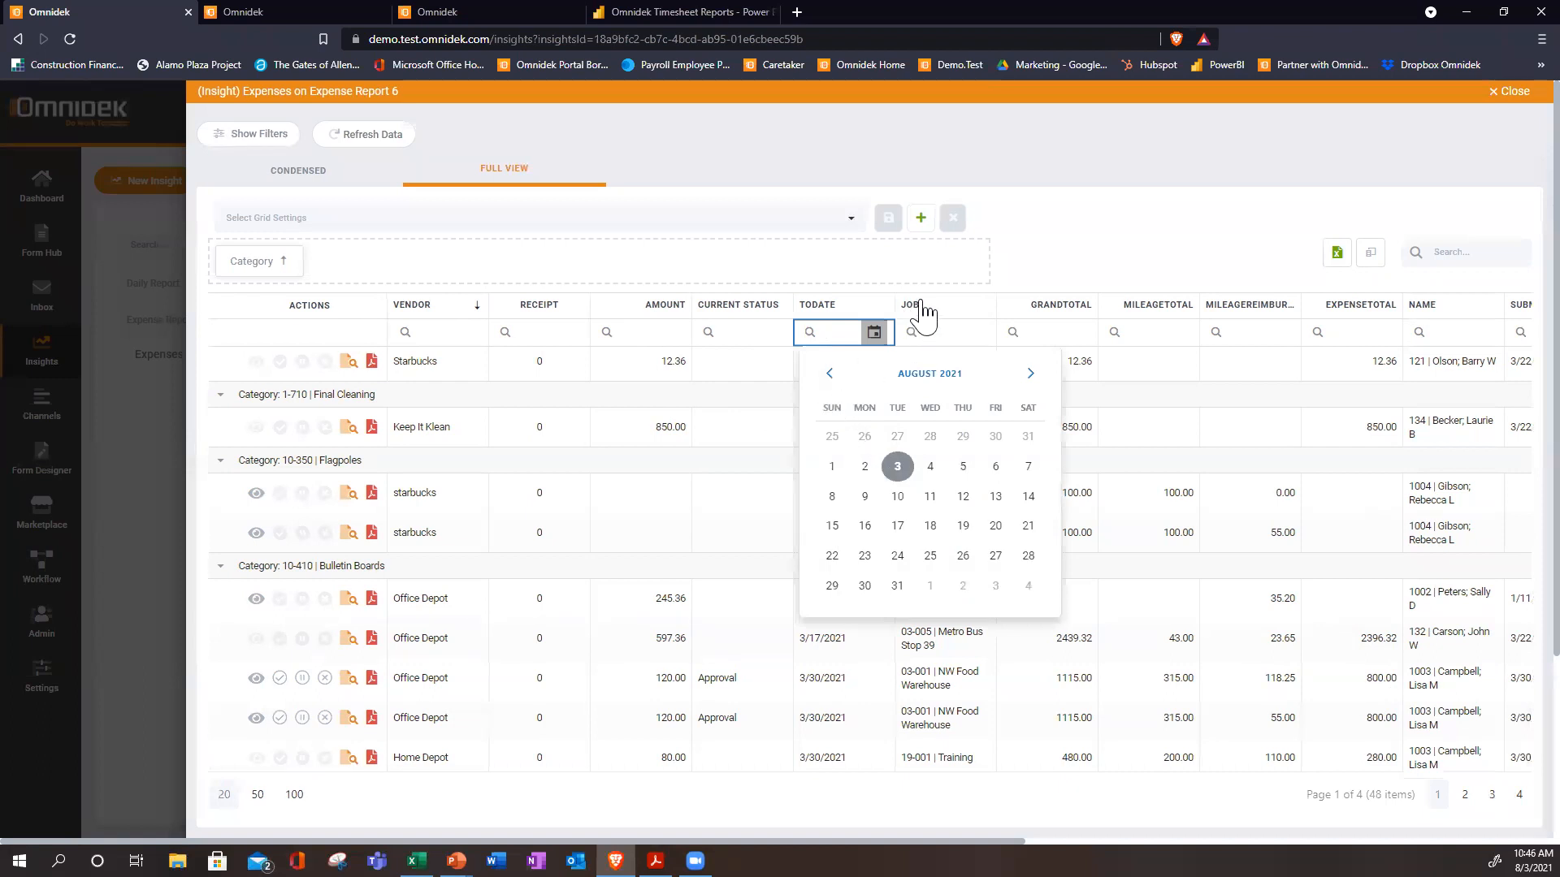
{"action": "left_click", "coordinate": [1066, 254]}
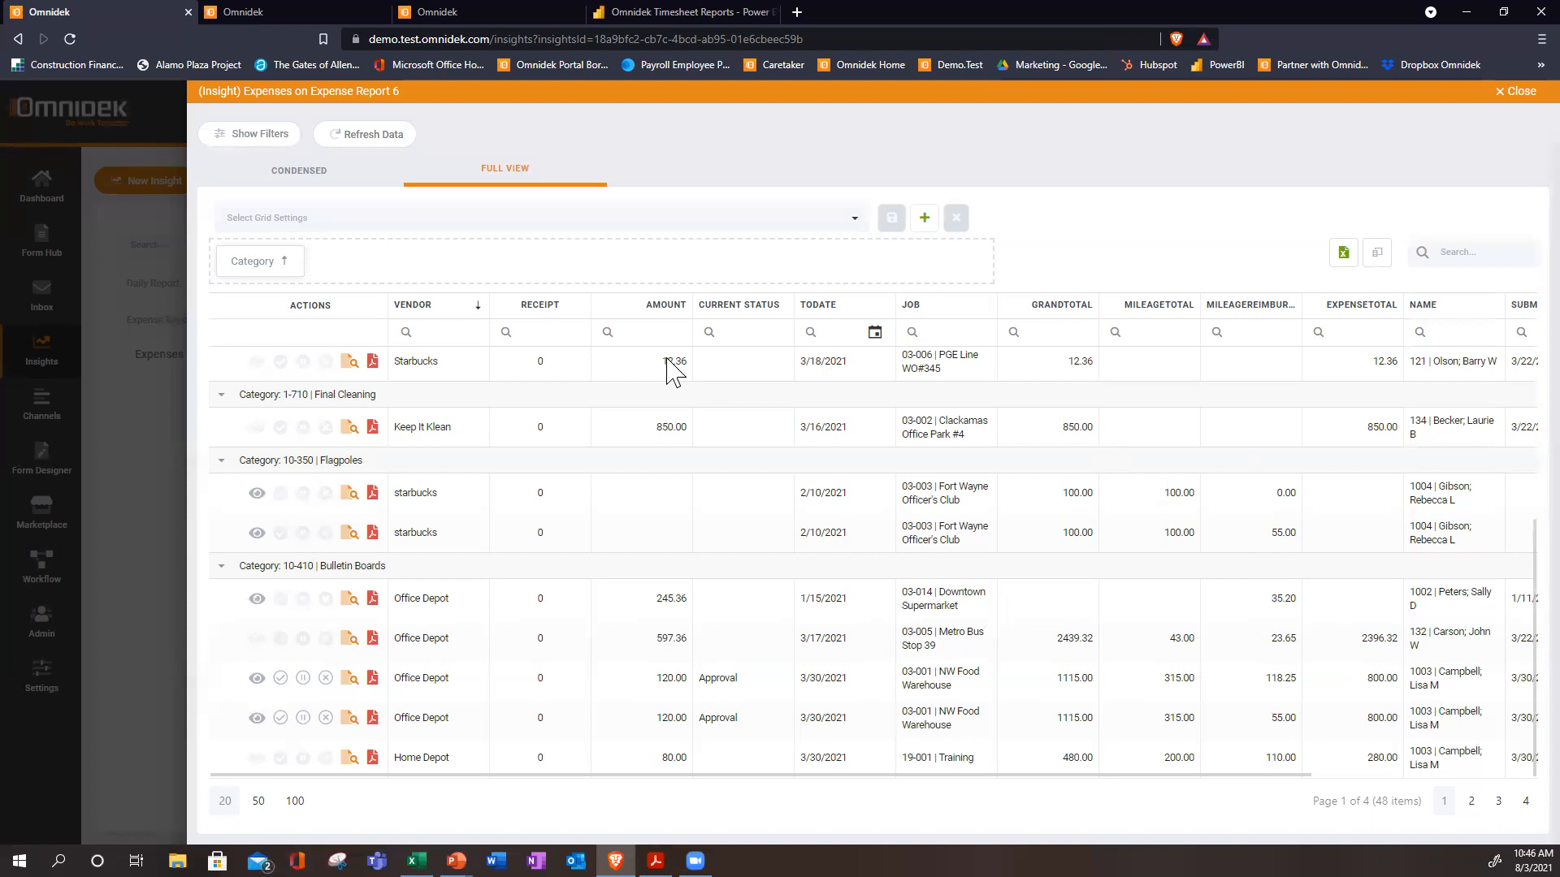
{"action": "left_click", "coordinate": [1515, 92]}
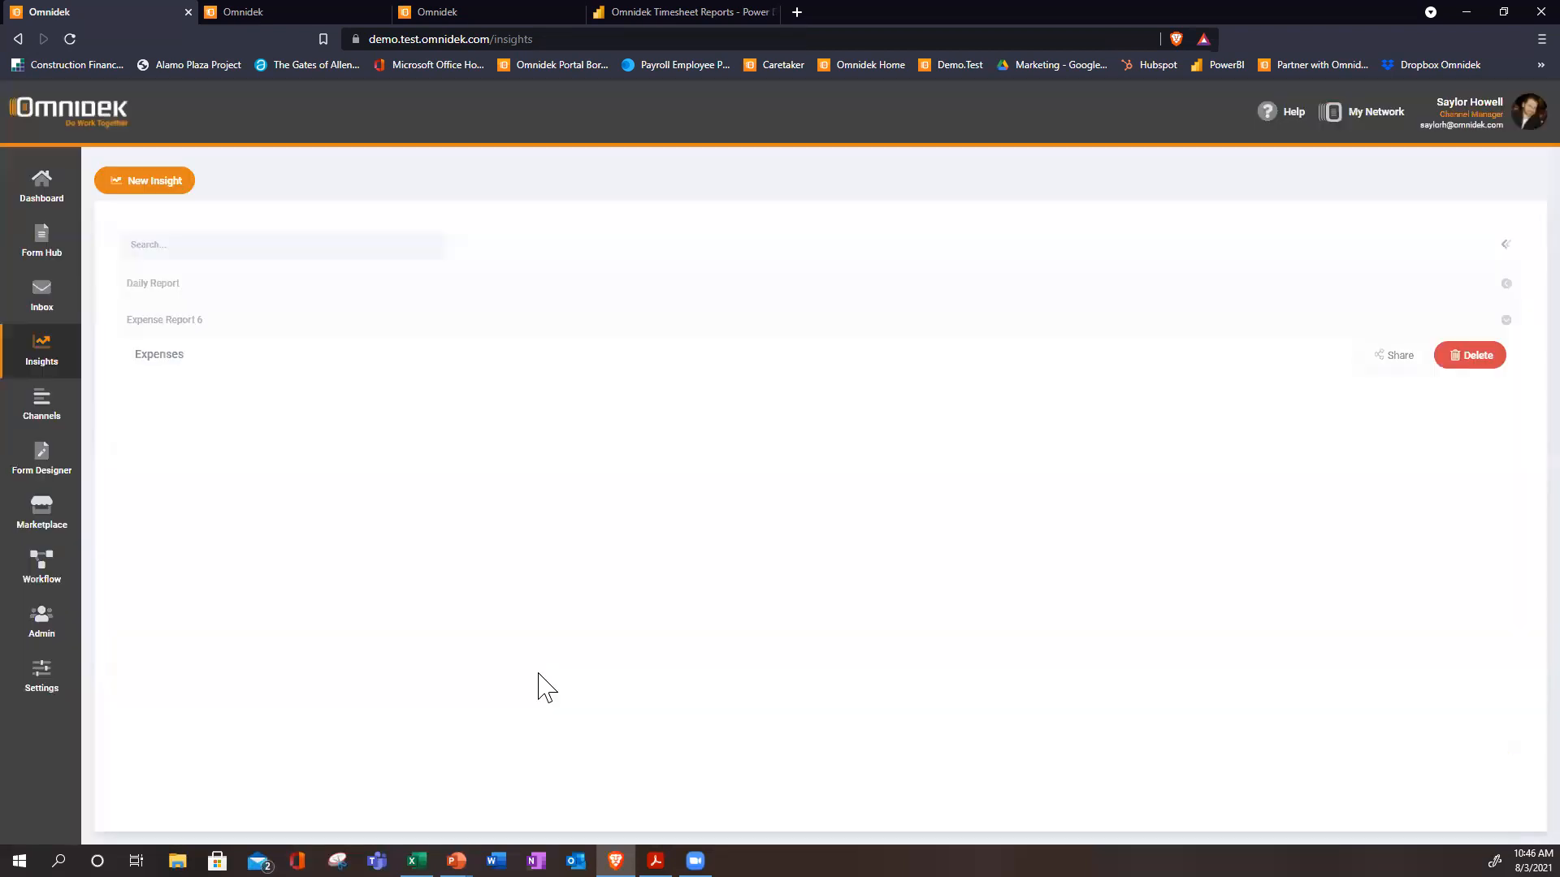
{"action": "left_click", "coordinate": [39, 185]}
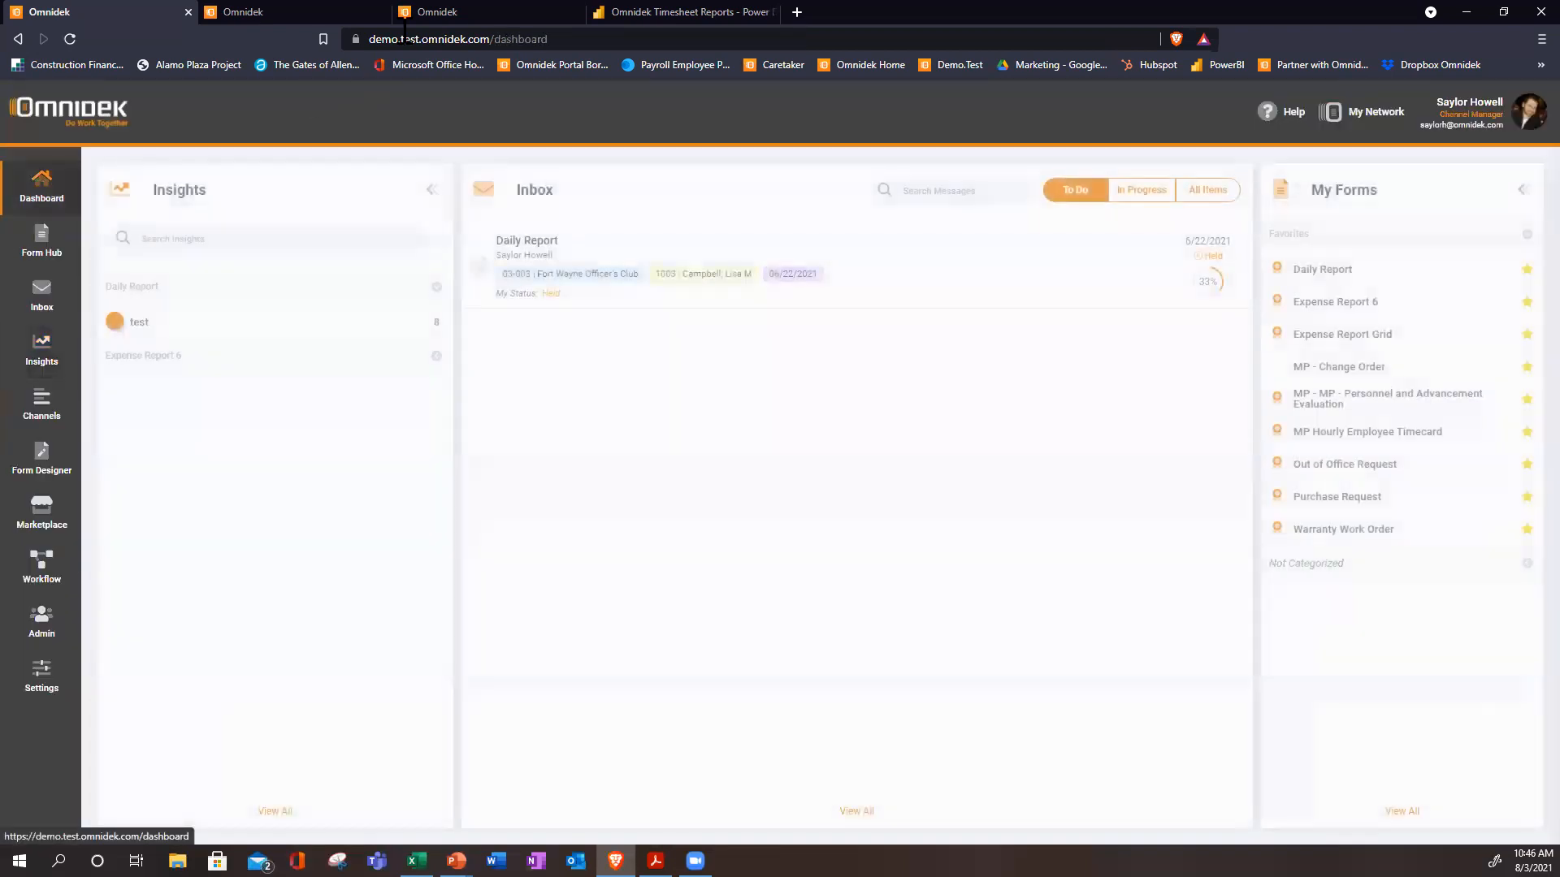
View the Omnidek Timesheet Reports in Power BI and list all inbox items on the home.omnidek.com dashboard.
{"action": "left_click", "coordinate": [687, 12]}
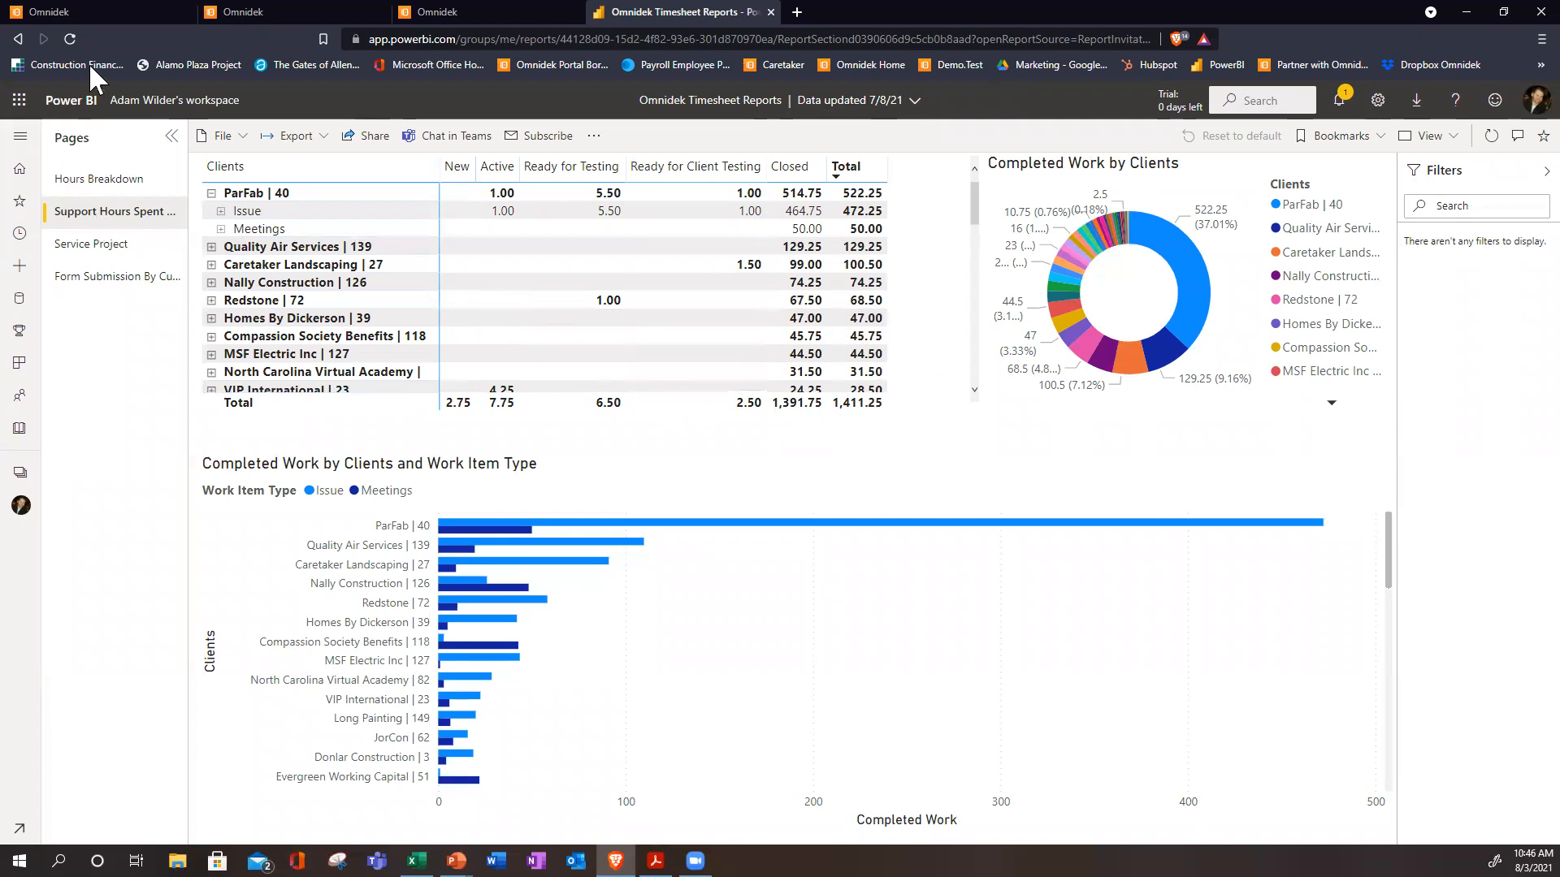
{"action": "left_click", "coordinate": [284, 11]}
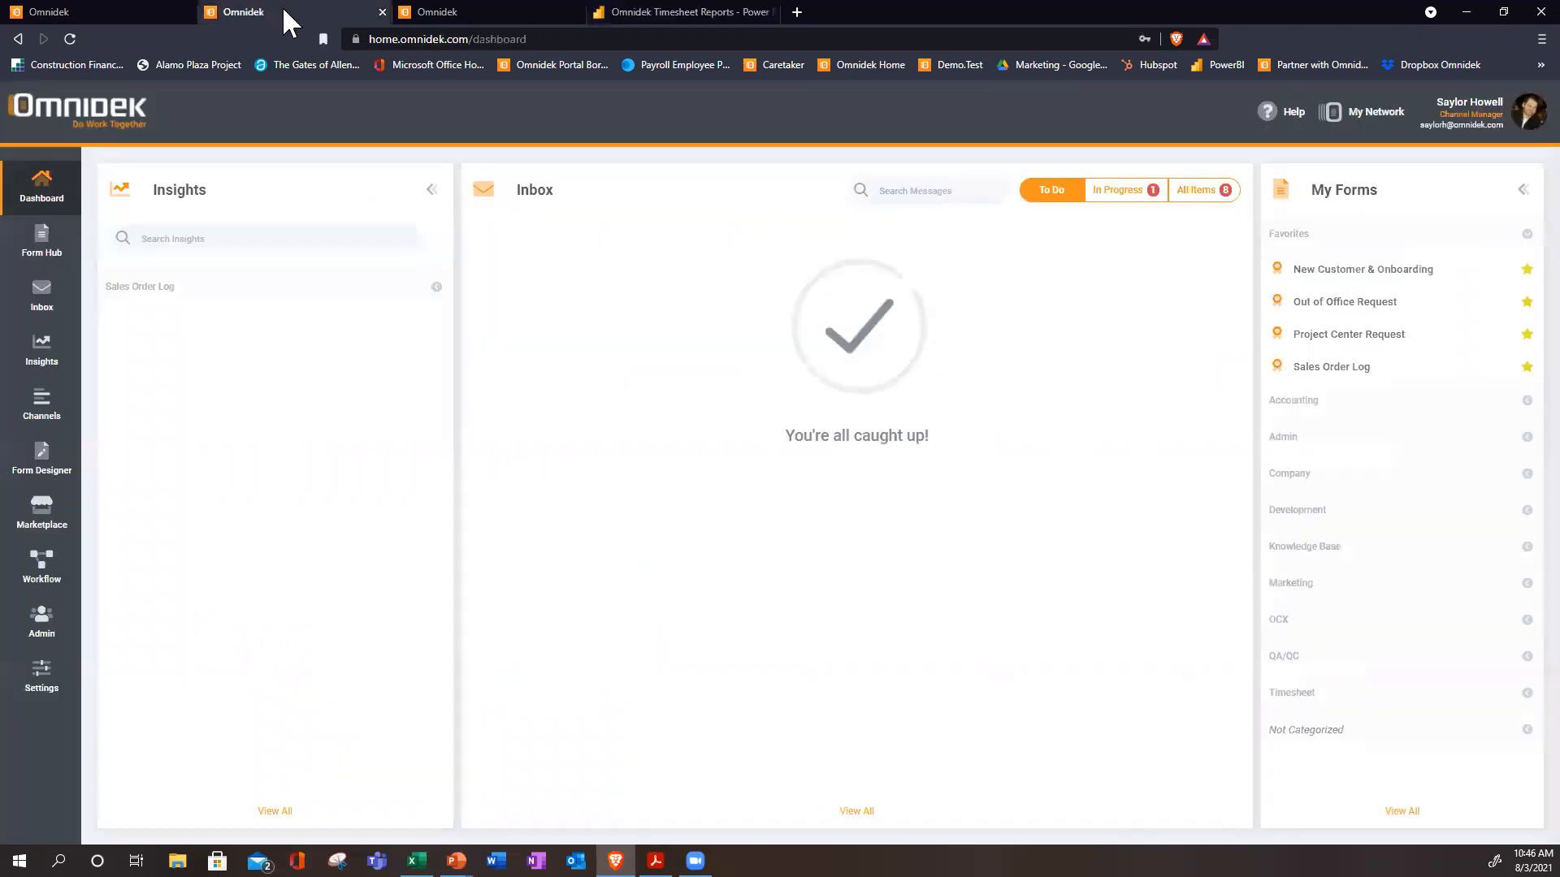
{"action": "left_click", "coordinate": [1190, 194]}
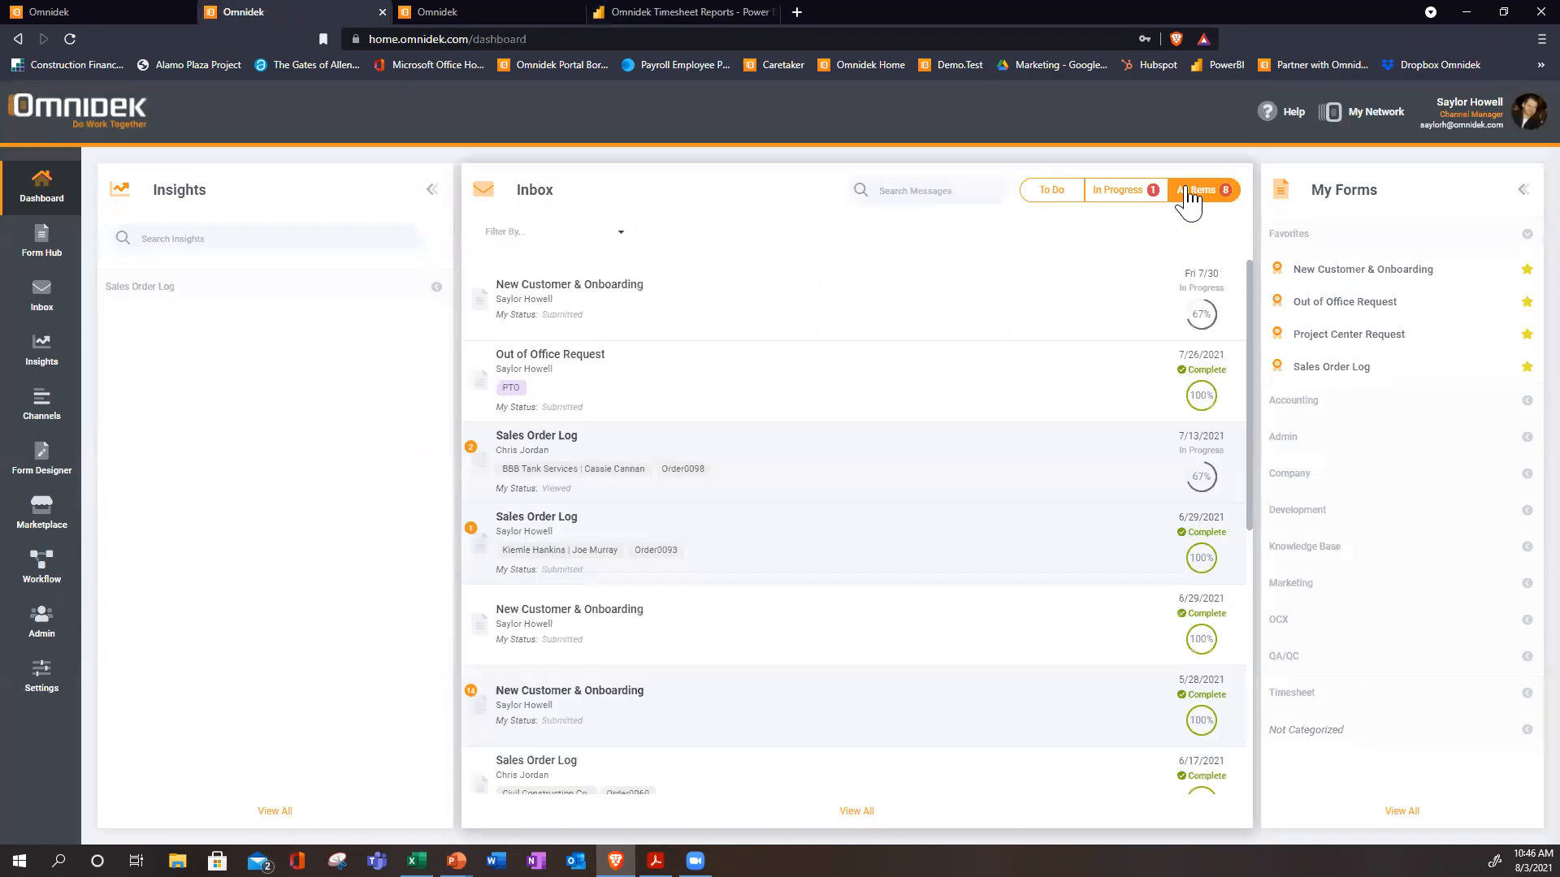